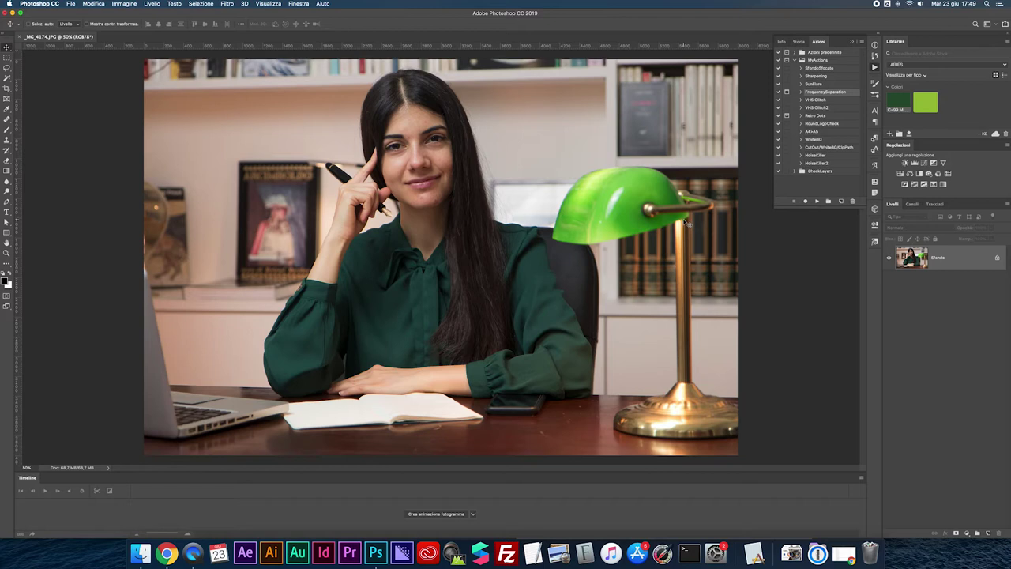
Run the FrequencySeparation action on the portrait, checking the blur on the face and accepting the proposed radius.
{"action": "left_click", "coordinate": [800, 93]}
{"action": "left_click", "coordinate": [800, 93]}
{"action": "left_click", "coordinate": [816, 202]}
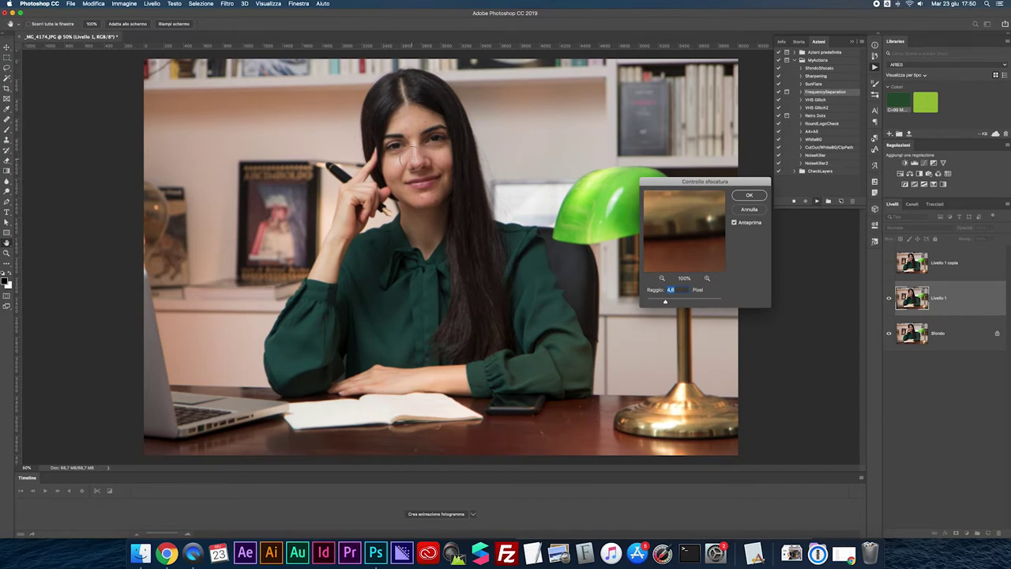
{"action": "left_click", "coordinate": [416, 167]}
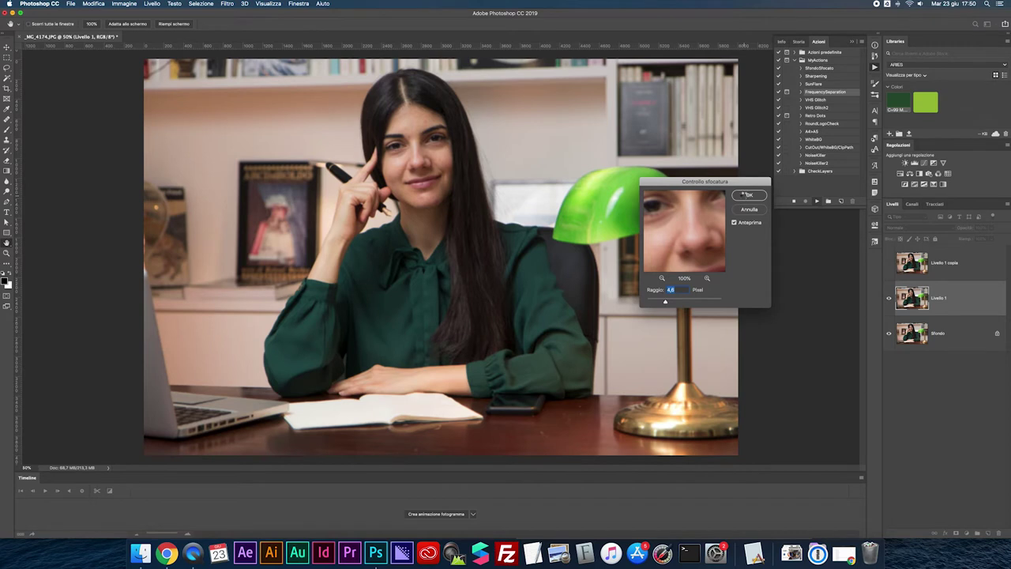
{"action": "left_click", "coordinate": [746, 194]}
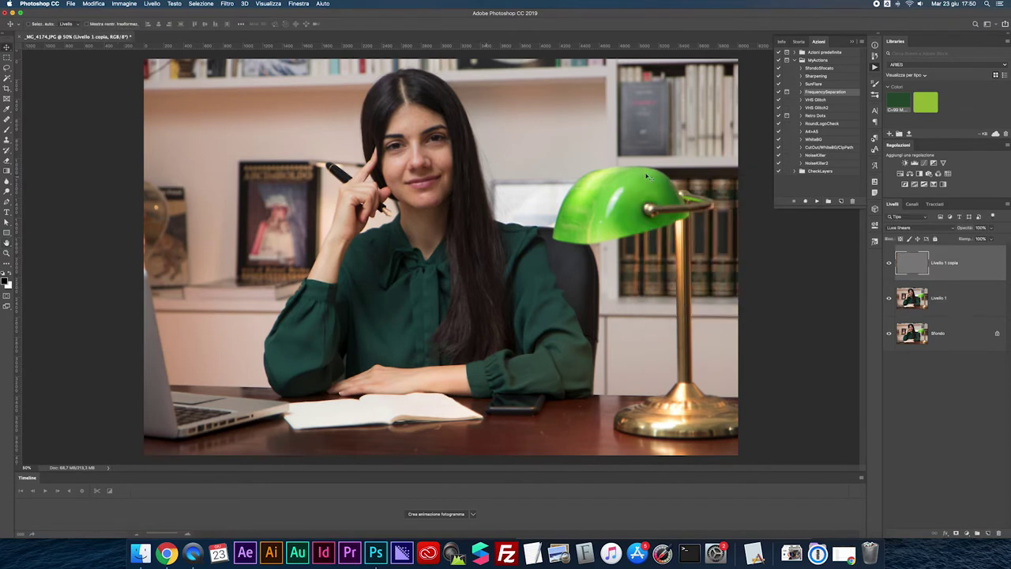
Examine the three layers, viewing Livello 1 copia and Livello 1 each on its own over the enlarged face.
{"action": "left_click", "coordinate": [910, 336]}
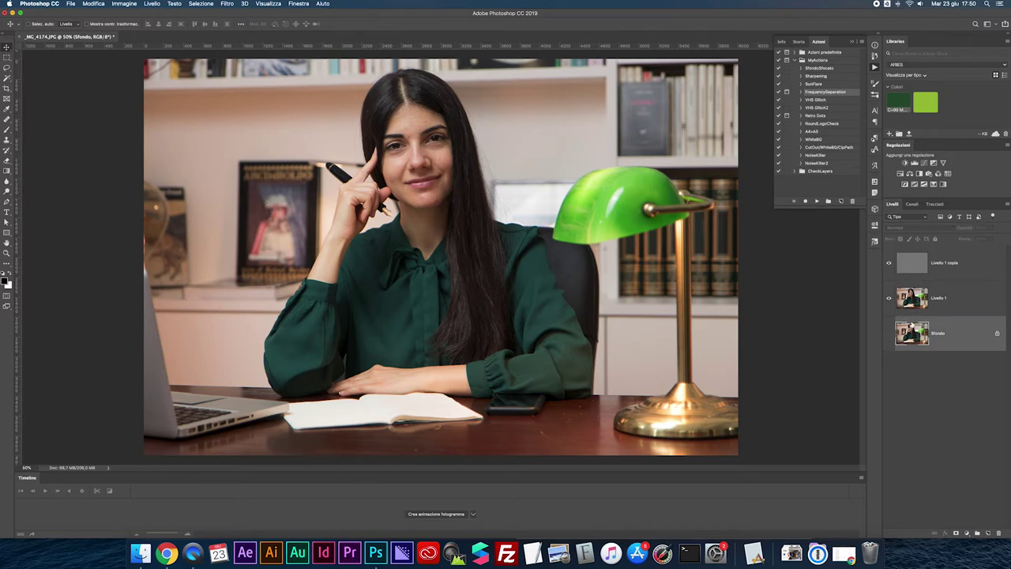
{"action": "left_click", "coordinate": [909, 299]}
{"action": "left_click", "coordinate": [909, 264]}
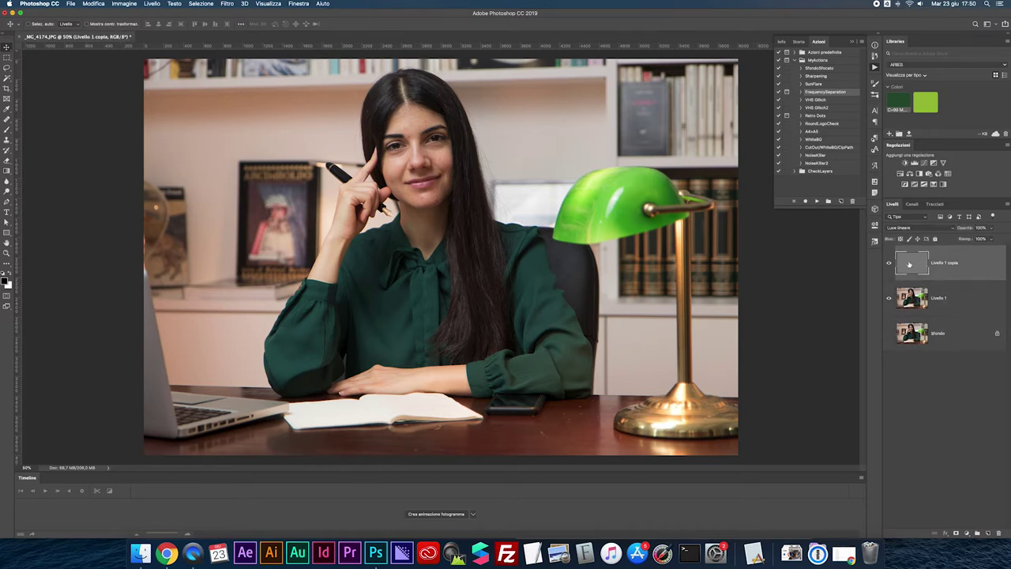
{"action": "left_click", "coordinate": [912, 301]}
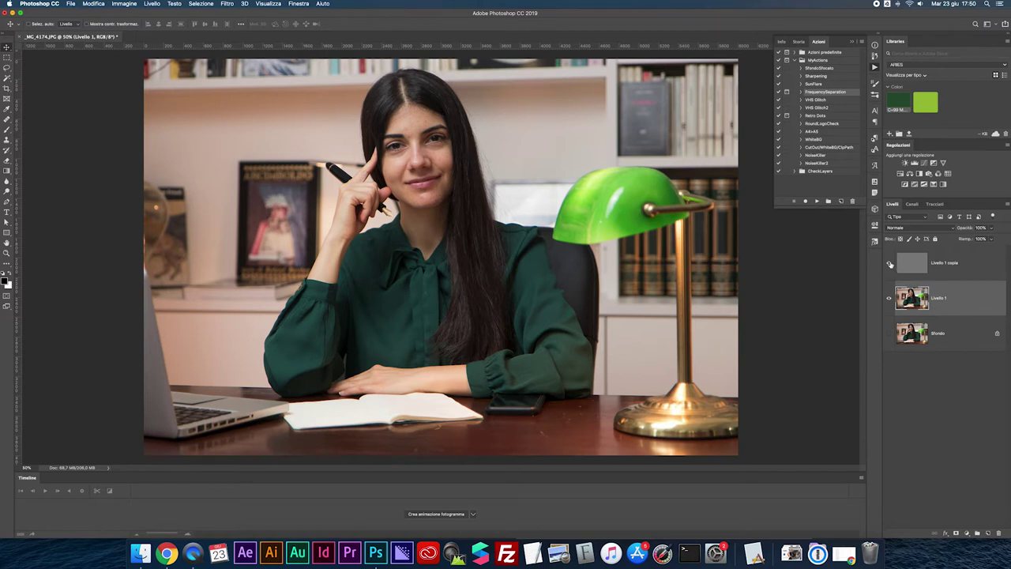
{"action": "left_click", "coordinate": [889, 263]}
{"action": "key", "text": "super+1"}
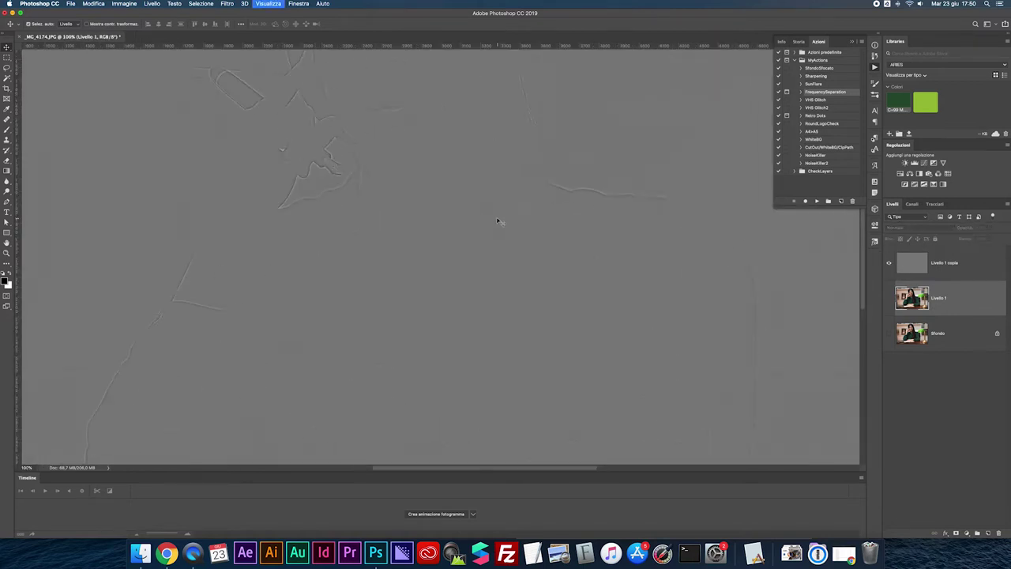
{"action": "key", "text": "super+plus"}
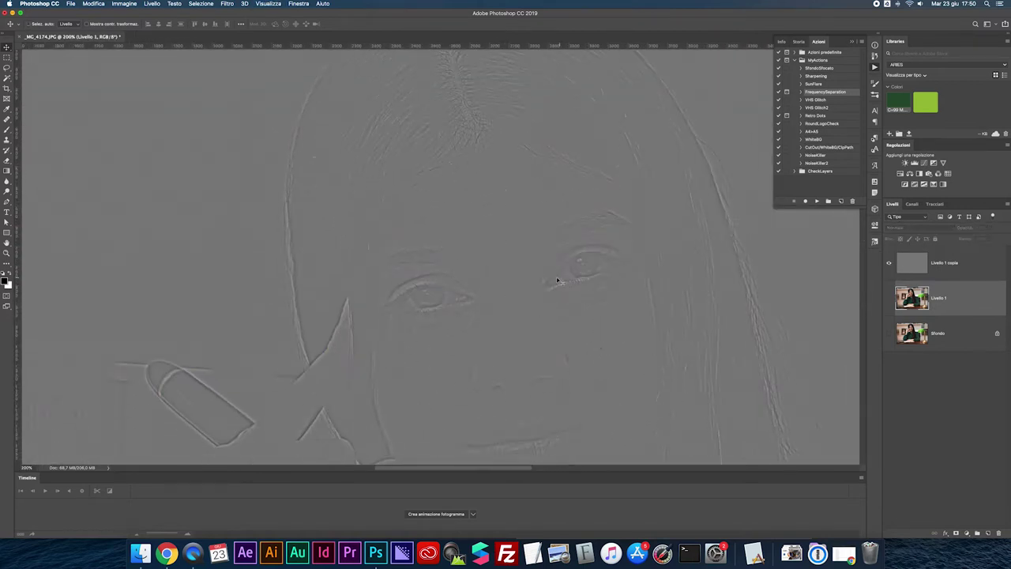
{"action": "left_click", "coordinate": [889, 298], "text": "alt"}
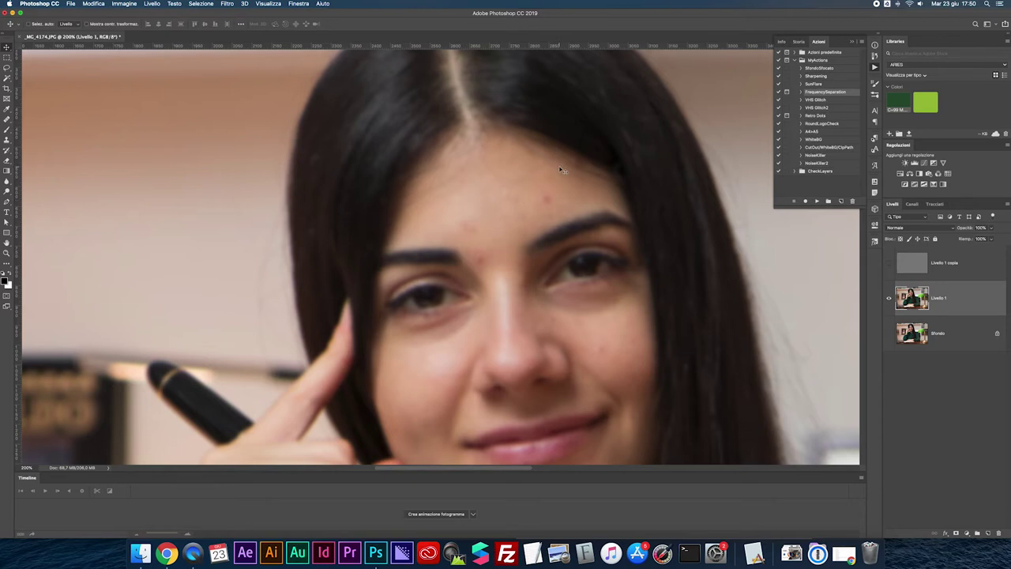
{"action": "left_click", "coordinate": [889, 263]}
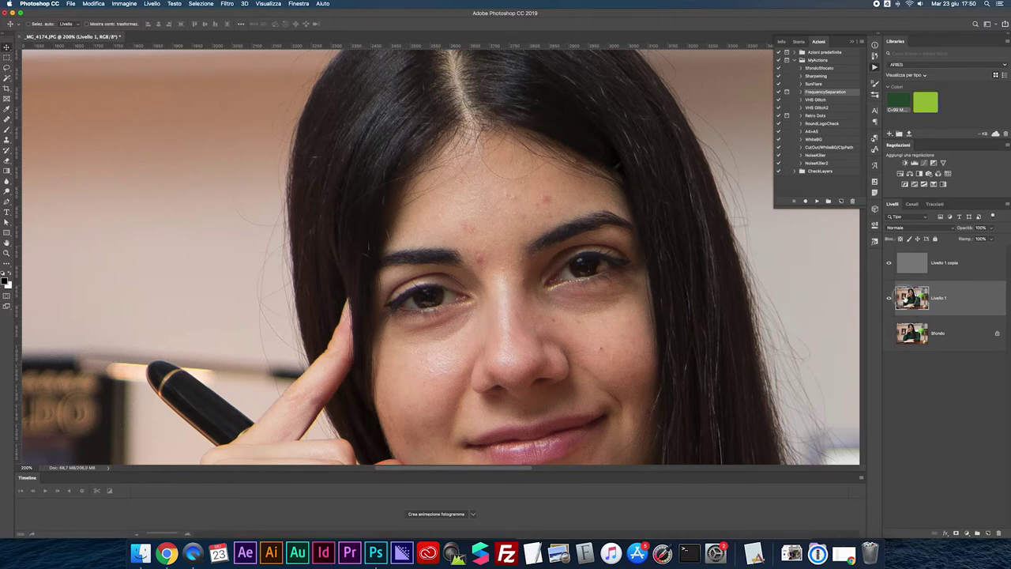
Select the central forehead on Livello 1 with the Lasso tool, using a 10 px feather.
{"action": "key", "text": "l"}
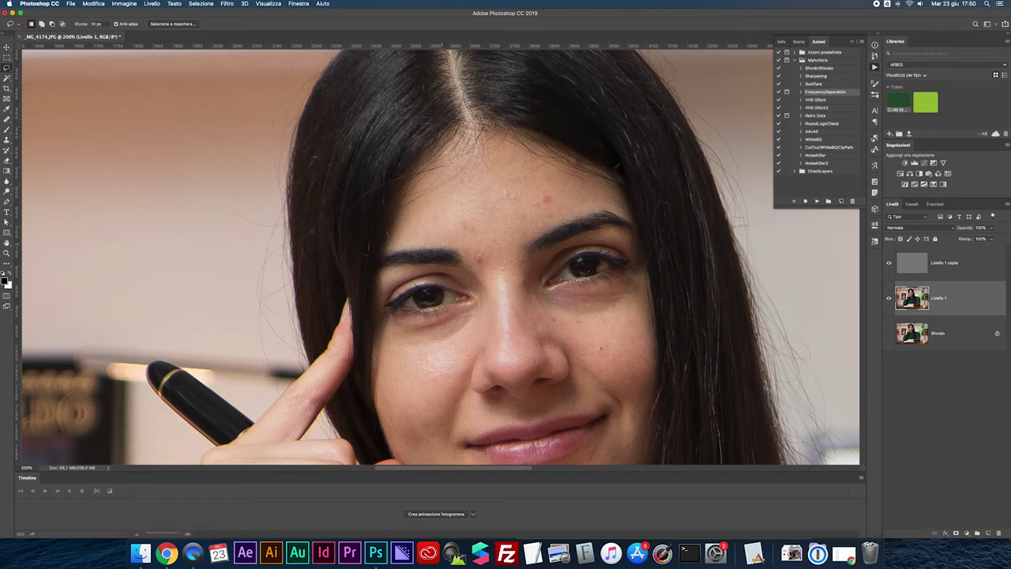
{"action": "scroll", "coordinate": [462, 255], "scroll_direction": "down", "scroll_amount": 3}
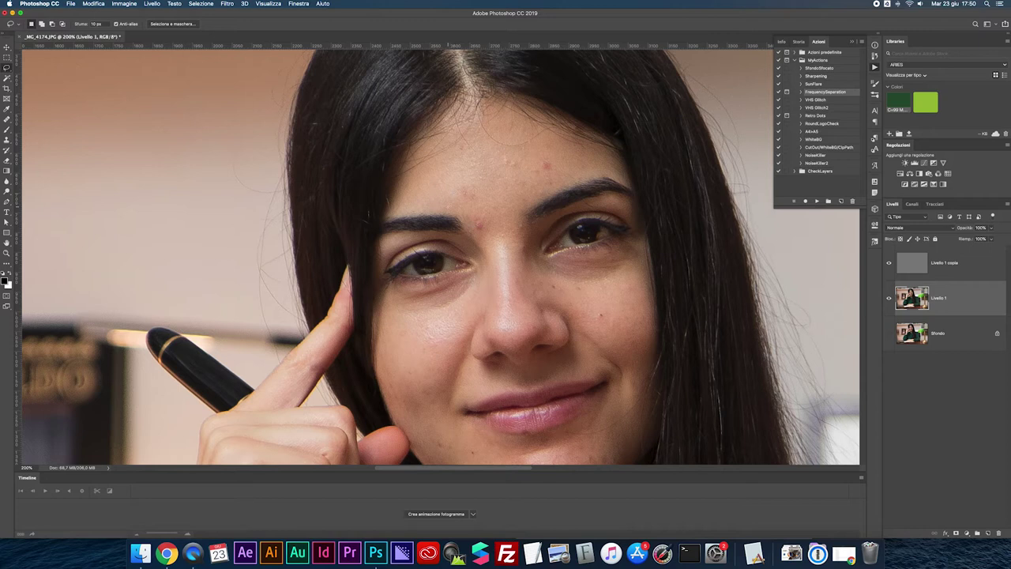
{"action": "key", "text": "super+minus"}
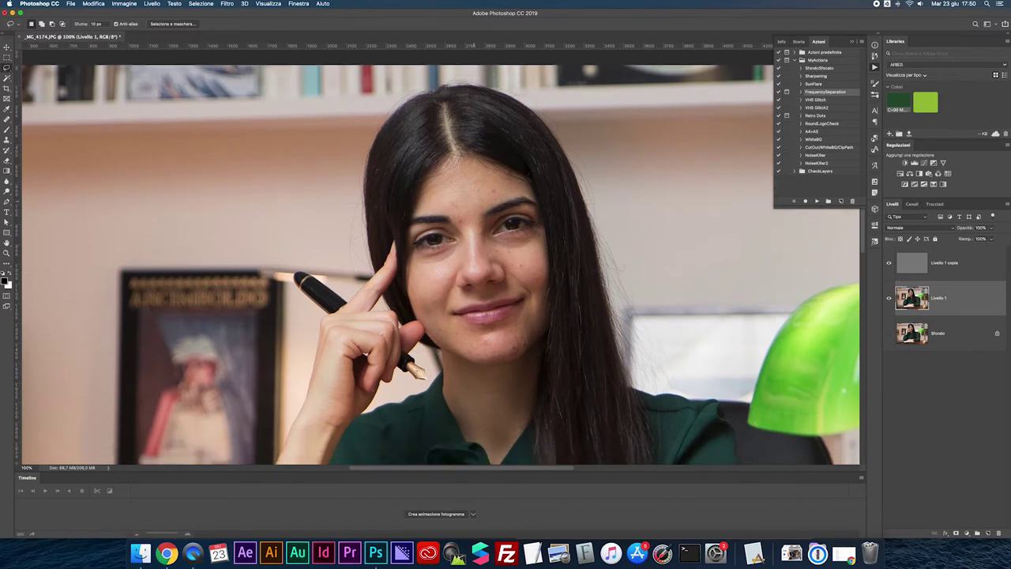
{"action": "key", "text": "super+plus"}
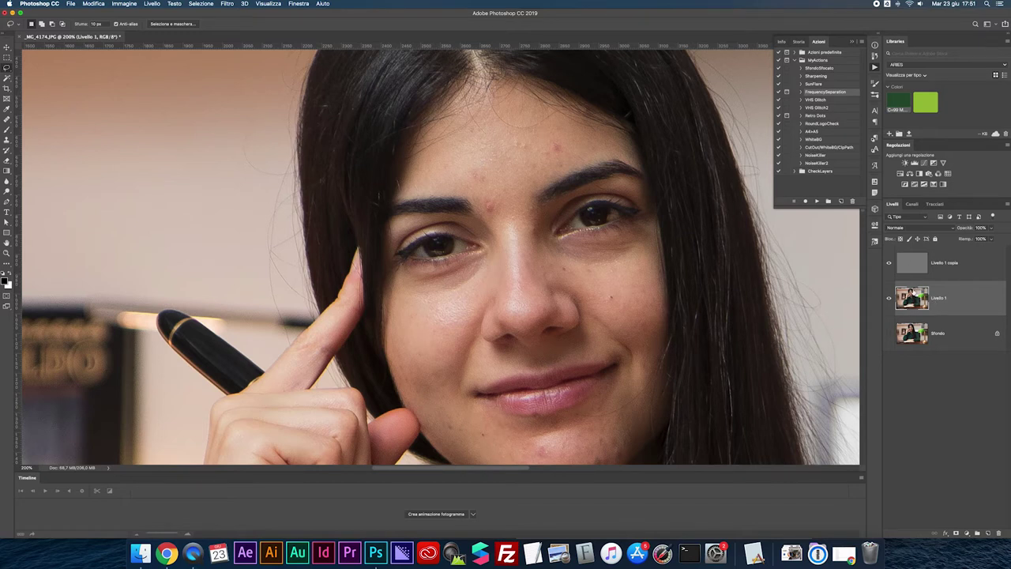
{"action": "left_click", "coordinate": [888, 299], "text": "alt"}
{"action": "left_click", "coordinate": [888, 298], "text": "alt"}
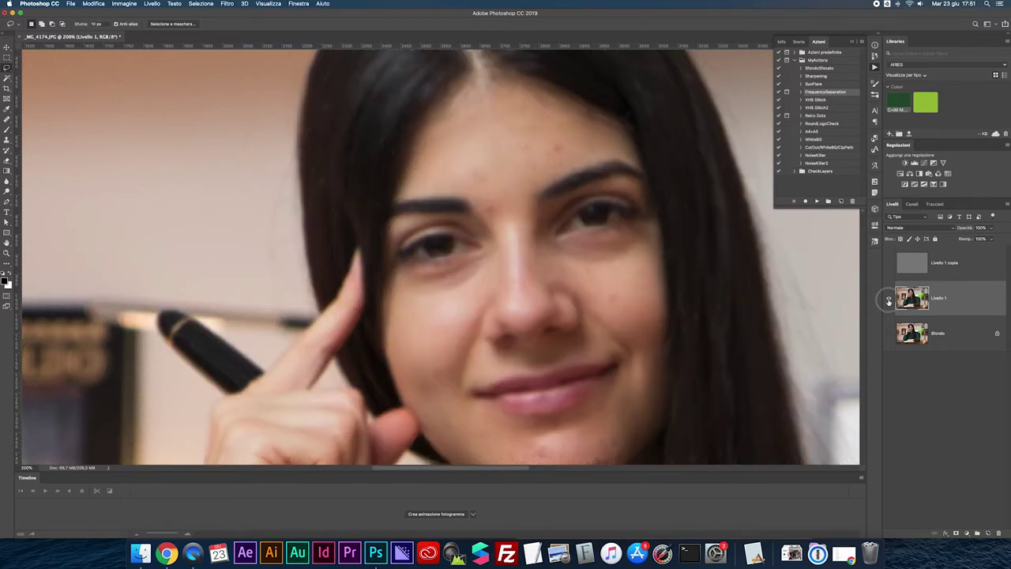
{"action": "mouse_move", "coordinate": [436, 169]}
{"action": "left_mouse_down"}
{"action": "mouse_move", "coordinate": [458, 128]}
{"action": "mouse_move", "coordinate": [517, 117]}
{"action": "mouse_move", "coordinate": [574, 139]}
{"action": "mouse_move", "coordinate": [536, 204]}
{"action": "mouse_move", "coordinate": [483, 217]}
{"action": "mouse_move", "coordinate": [436, 168]}
{"action": "left_mouse_up"}
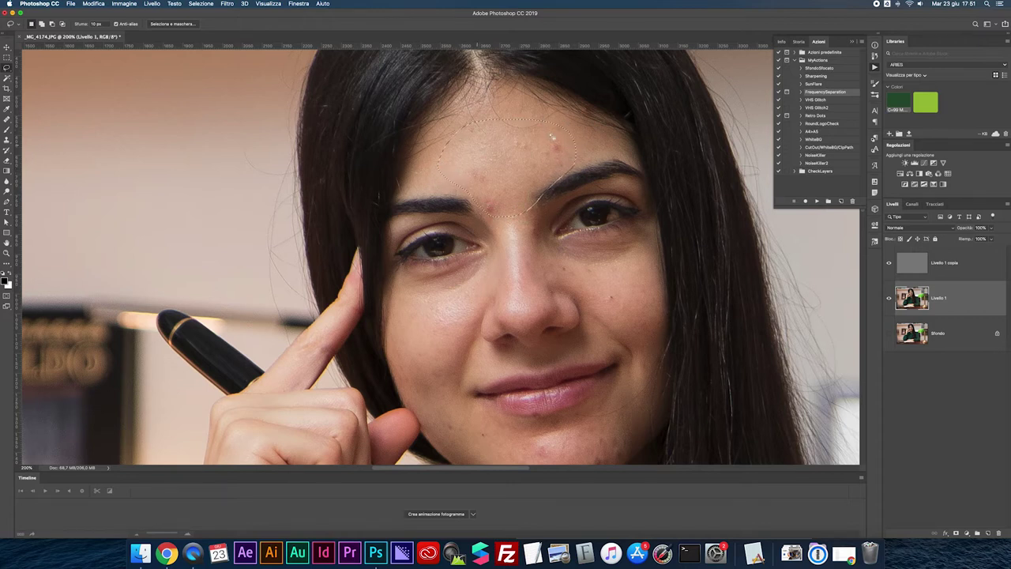
Smooth the selected forehead skin with a Gaussian Blur, using a larger radius than the proposed one.
{"action": "left_click", "coordinate": [226, 3]}
{"action": "mouse_move", "coordinate": [250, 143]}
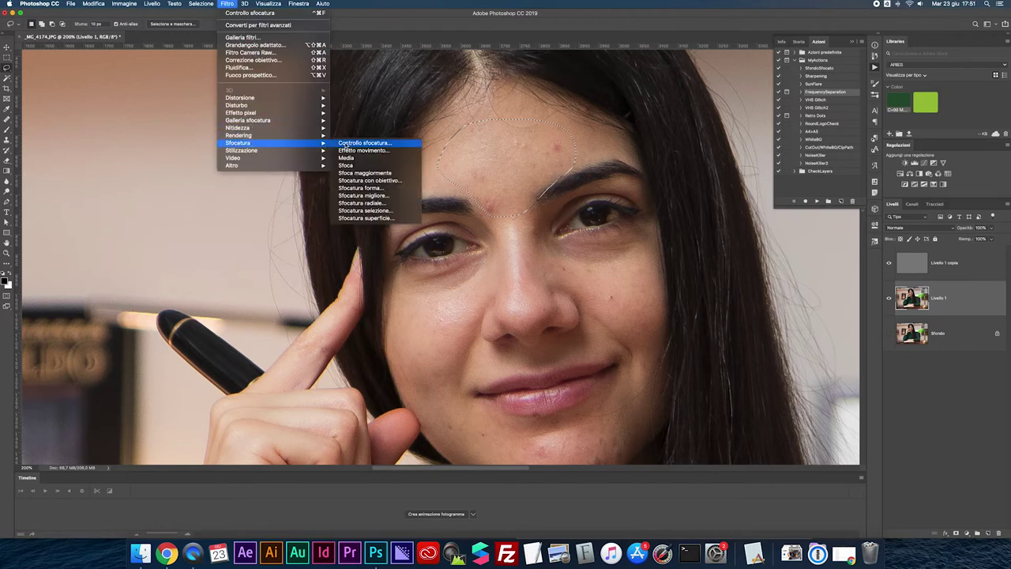
{"action": "left_click", "coordinate": [351, 143]}
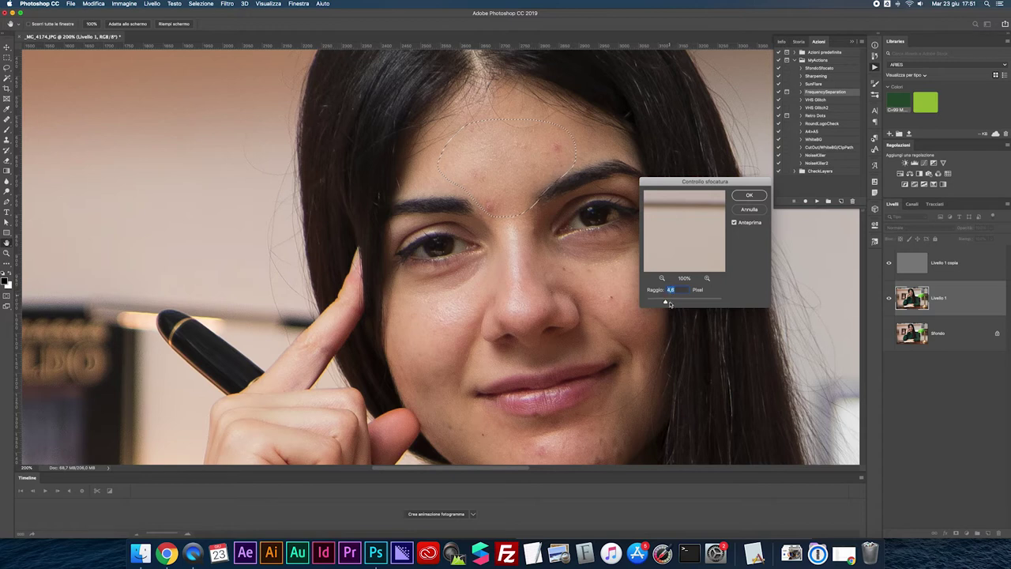
{"action": "left_click_drag", "start_coordinate": [665, 303], "coordinate": [676, 303]}
{"action": "left_click", "coordinate": [748, 195]}
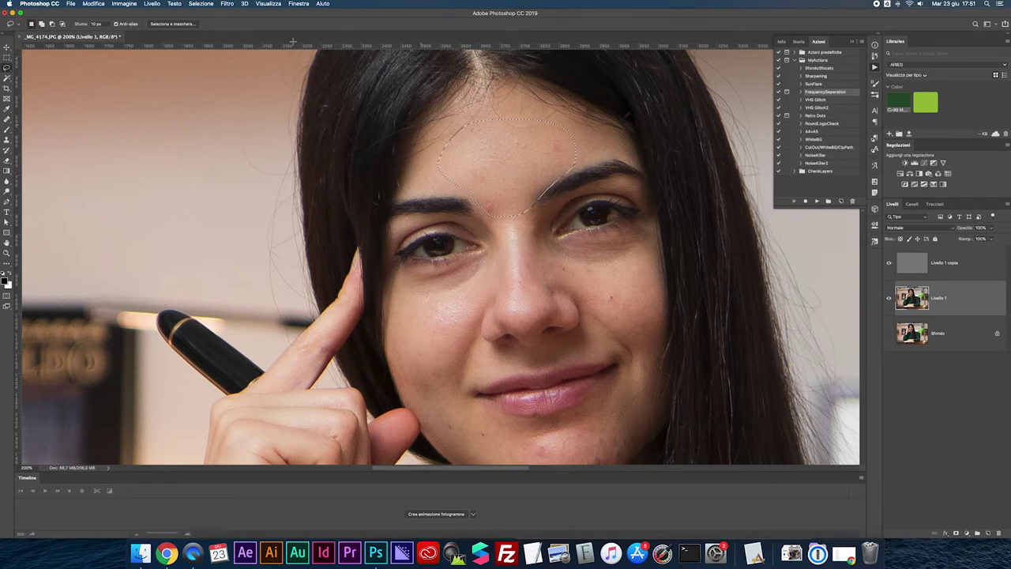
{"action": "left_click", "coordinate": [226, 4]}
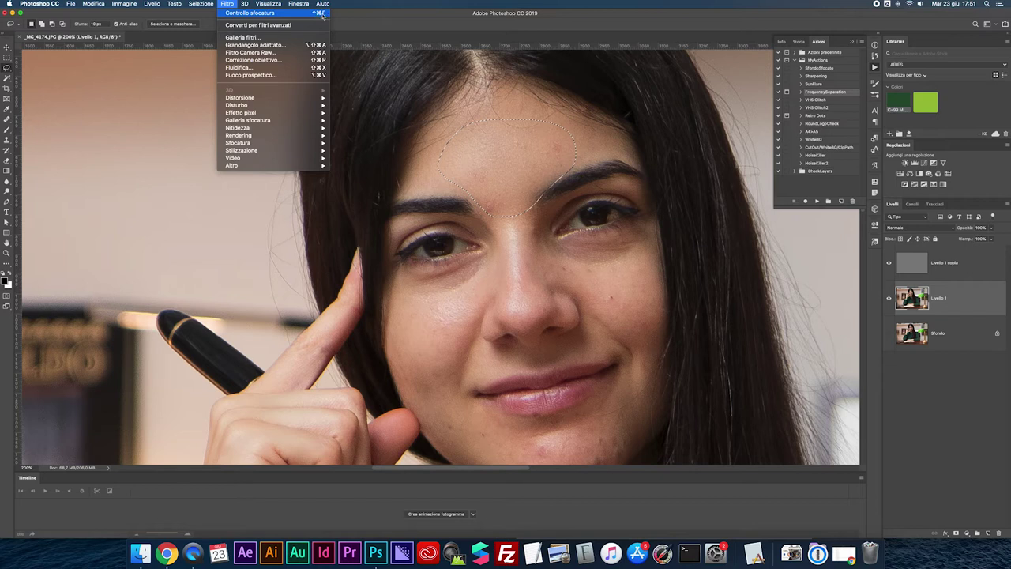
{"action": "left_click", "coordinate": [503, 155]}
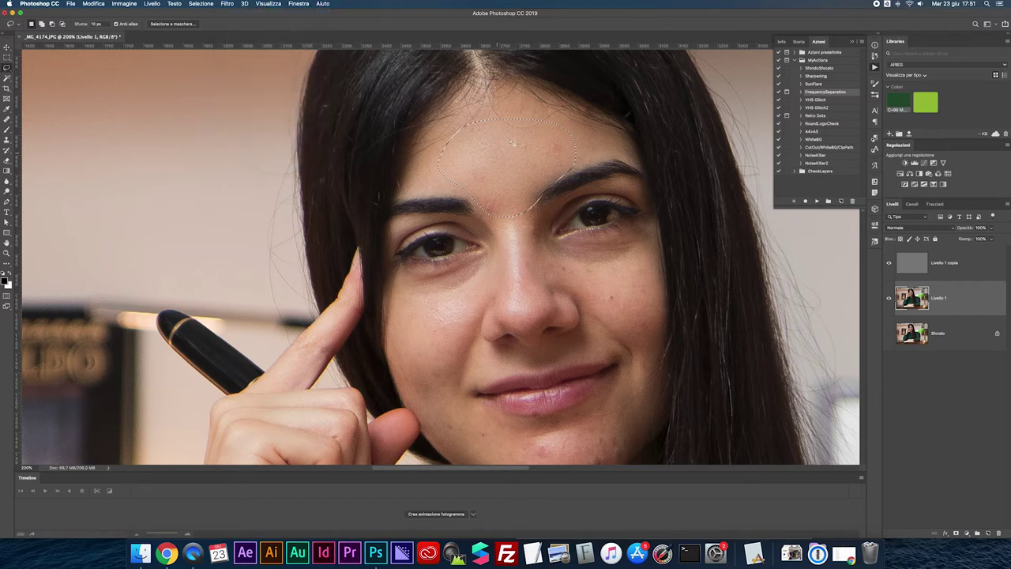
Lasso the skin by the nose and under each eye, smoothing these areas with the last Gaussian Blur.
{"action": "mouse_move", "coordinate": [514, 220]}
{"action": "left_mouse_down"}
{"action": "mouse_move", "coordinate": [530, 204]}
{"action": "mouse_move", "coordinate": [553, 222]}
{"action": "mouse_move", "coordinate": [559, 251]}
{"action": "mouse_move", "coordinate": [515, 252]}
{"action": "mouse_move", "coordinate": [521, 246]}
{"action": "left_mouse_up"}
{"action": "mouse_move", "coordinate": [398, 266]}
{"action": "left_mouse_down"}
{"action": "mouse_move", "coordinate": [470, 248]}
{"action": "mouse_move", "coordinate": [491, 259]}
{"action": "mouse_move", "coordinate": [460, 306]}
{"action": "mouse_move", "coordinate": [389, 292]}
{"action": "mouse_move", "coordinate": [391, 281]}
{"action": "left_mouse_up"}
{"action": "key", "text": "super+f"}
{"action": "key", "text": "super+d"}
{"action": "mouse_move", "coordinate": [536, 243]}
{"action": "left_mouse_down"}
{"action": "mouse_move", "coordinate": [650, 230]}
{"action": "mouse_move", "coordinate": [638, 257]}
{"action": "mouse_move", "coordinate": [609, 273]}
{"action": "mouse_move", "coordinate": [557, 268]}
{"action": "left_mouse_up"}
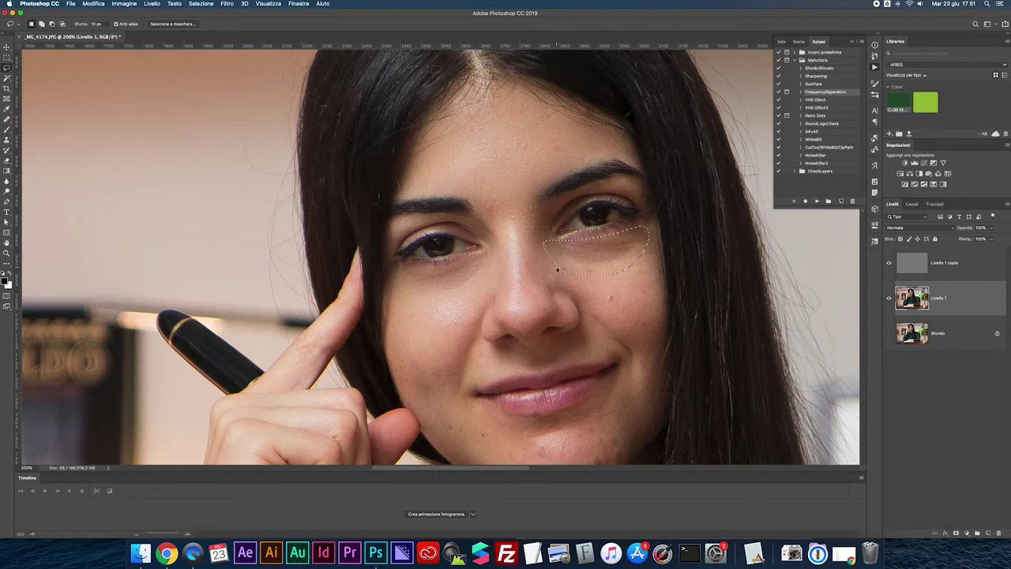
{"action": "key", "text": "super+d"}
Lasso the chin and the jaw area beside the fingers, and repeat the last Gaussian Blur on them.
{"action": "scroll", "coordinate": [440, 257], "scroll_direction": "down", "scroll_amount": 2}
{"action": "scroll", "coordinate": [452, 297], "scroll_direction": "down", "scroll_amount": 10}
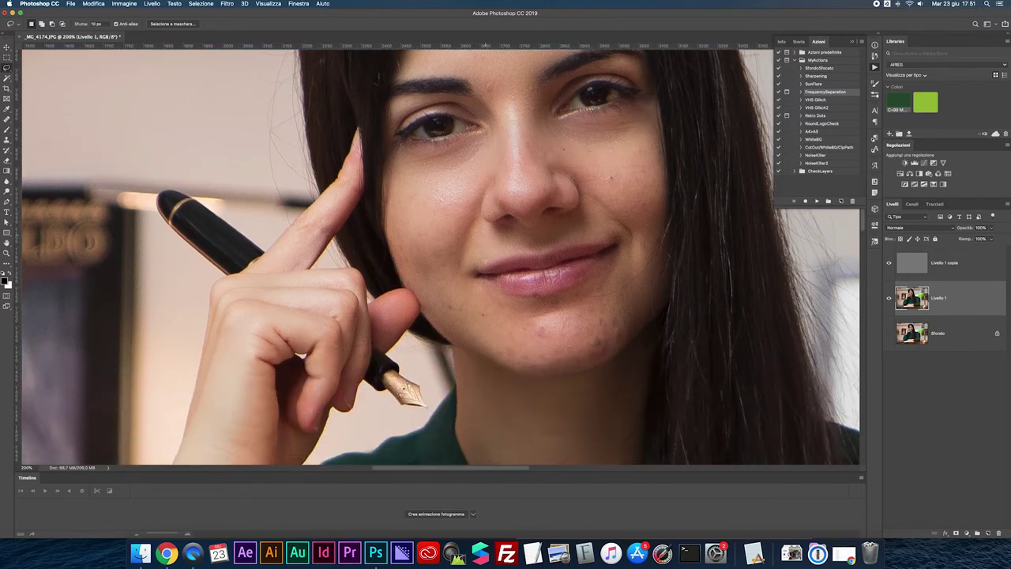
{"action": "mouse_move", "coordinate": [480, 293]}
{"action": "left_mouse_down"}
{"action": "mouse_move", "coordinate": [589, 284]}
{"action": "mouse_move", "coordinate": [629, 301]}
{"action": "mouse_move", "coordinate": [626, 332]}
{"action": "mouse_move", "coordinate": [608, 355]}
{"action": "mouse_move", "coordinate": [565, 370]}
{"action": "mouse_move", "coordinate": [514, 369]}
{"action": "mouse_move", "coordinate": [464, 327]}
{"action": "left_mouse_up"}
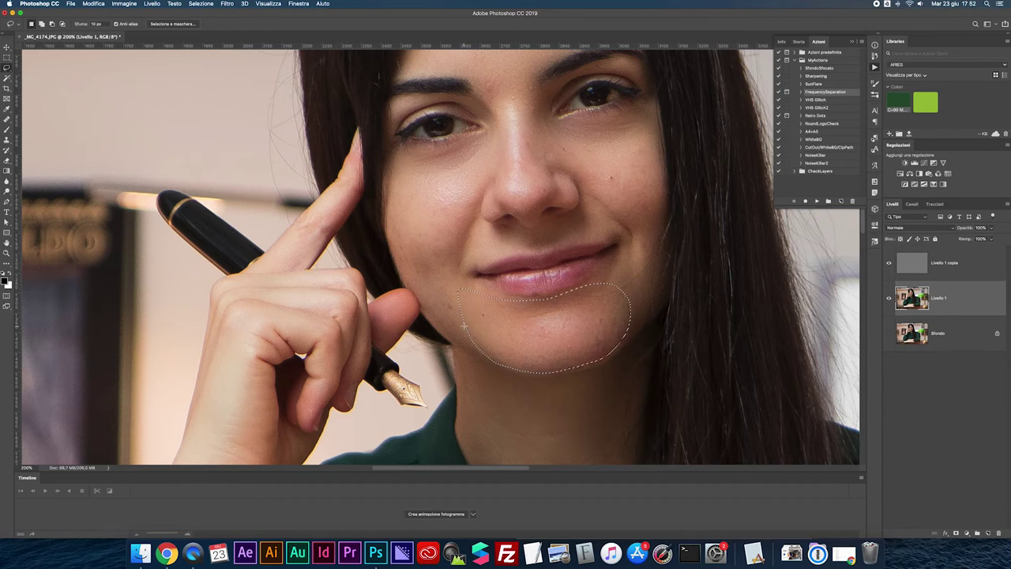
{"action": "left_click", "coordinate": [430, 302]}
{"action": "mouse_move", "coordinate": [429, 302]}
{"action": "left_mouse_down"}
{"action": "mouse_move", "coordinate": [408, 234]}
{"action": "mouse_move", "coordinate": [434, 221]}
{"action": "mouse_move", "coordinate": [486, 310]}
{"action": "mouse_move", "coordinate": [483, 320]}
{"action": "mouse_move", "coordinate": [445, 319]}
{"action": "left_mouse_up"}
{"action": "key", "text": "ctrl+super+f"}
{"action": "key", "text": "ctrl+super+f"}
{"action": "left_click", "coordinate": [455, 256]}
Lasso the neck below the chin, repeat the last Gaussian Blur on it and clear the selection.
{"action": "scroll", "coordinate": [542, 160], "scroll_direction": "down", "scroll_amount": 2}
{"action": "mouse_move", "coordinate": [506, 370]}
{"action": "left_mouse_down"}
{"action": "mouse_move", "coordinate": [597, 381]}
{"action": "mouse_move", "coordinate": [607, 420]}
{"action": "mouse_move", "coordinate": [522, 430]}
{"action": "mouse_move", "coordinate": [496, 375]}
{"action": "left_mouse_up"}
{"action": "key", "text": "ctrl+super+f"}
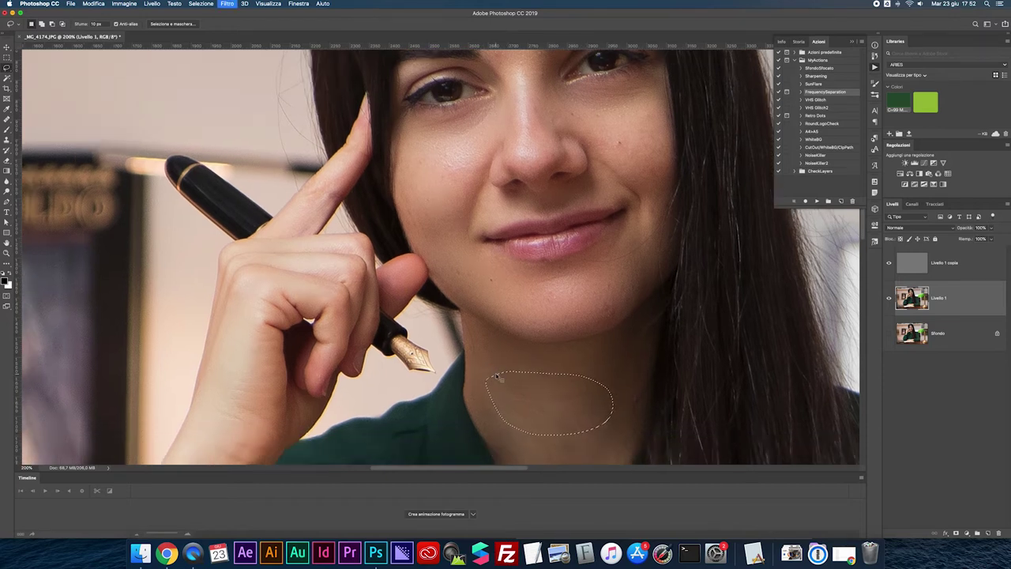
{"action": "key", "text": "super+d"}
{"action": "scroll", "coordinate": [496, 376], "scroll_direction": "up", "scroll_amount": 4}
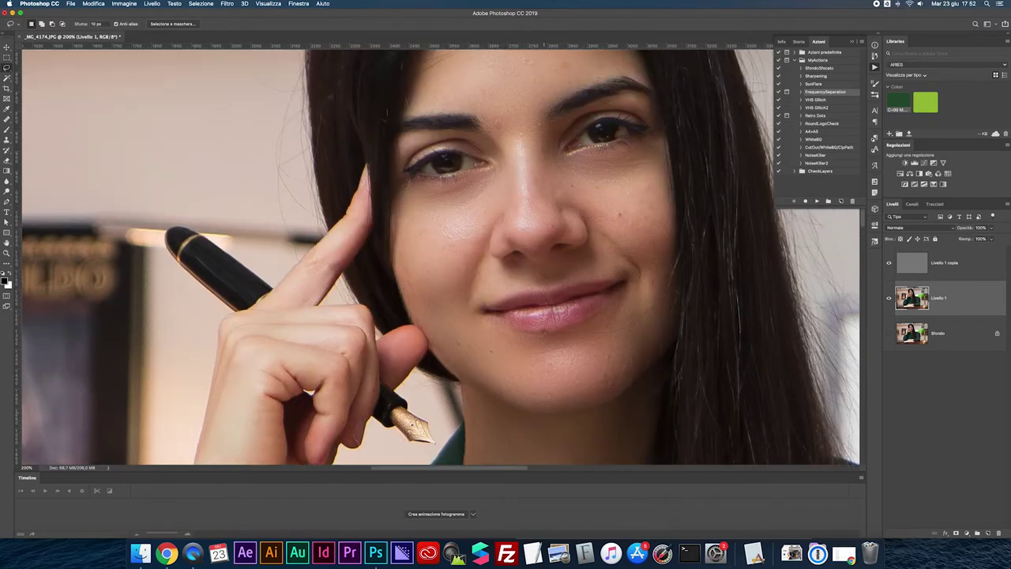
{"action": "scroll", "coordinate": [550, 215], "scroll_direction": "up", "scroll_amount": 3}
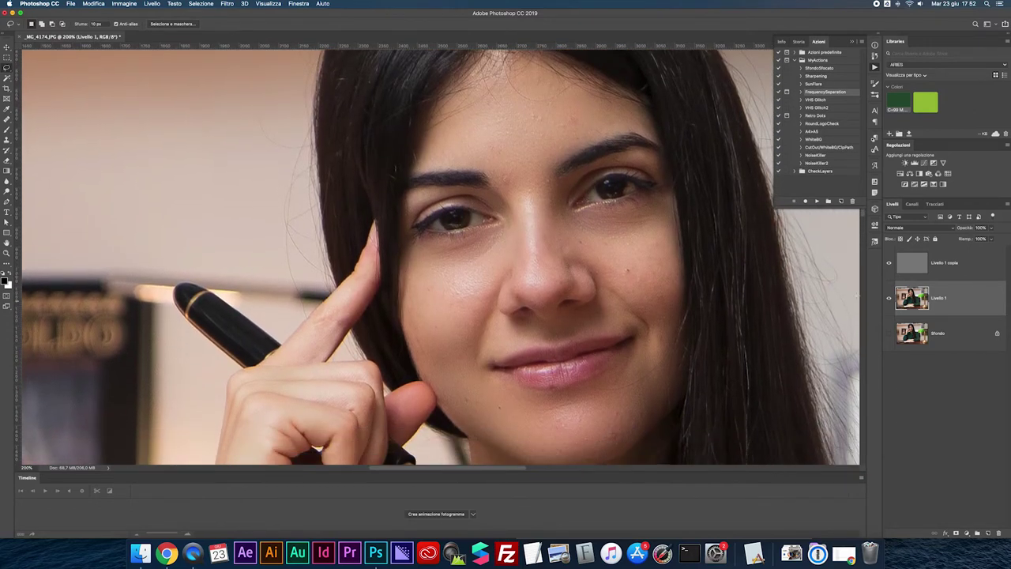
{"action": "scroll", "coordinate": [568, 323], "scroll_direction": "down", "scroll_amount": 2}
{"action": "scroll", "coordinate": [635, 322], "scroll_direction": "up", "scroll_amount": 2}
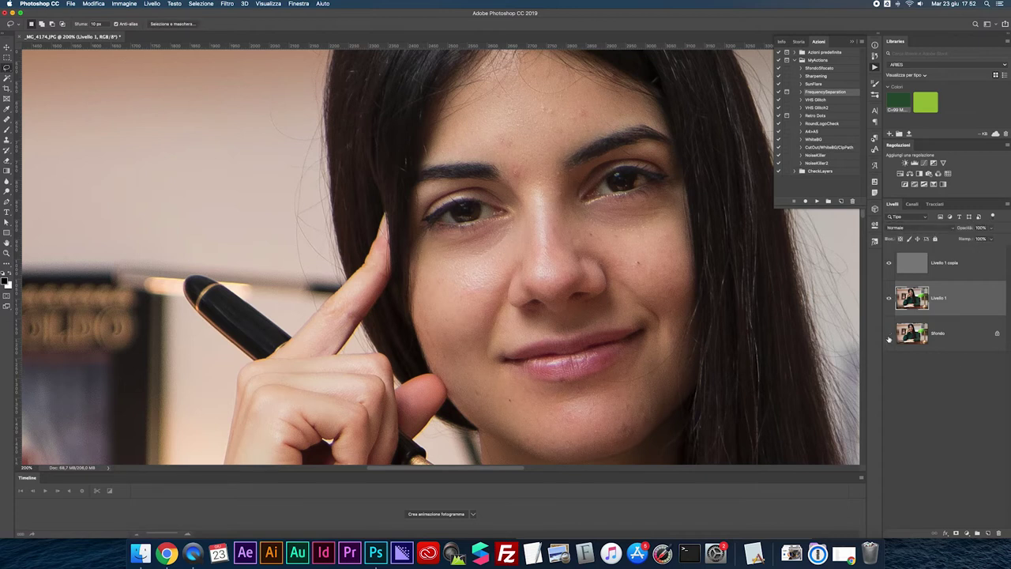
Add a new layer above Livello 1 copia in Luce soffusa blend mode and prepare the Brush with a light pink colour.
{"action": "left_click", "coordinate": [908, 264]}
{"action": "key", "text": "super+shift+n"}
{"action": "key", "text": "Return"}
{"action": "key", "text": "b"}
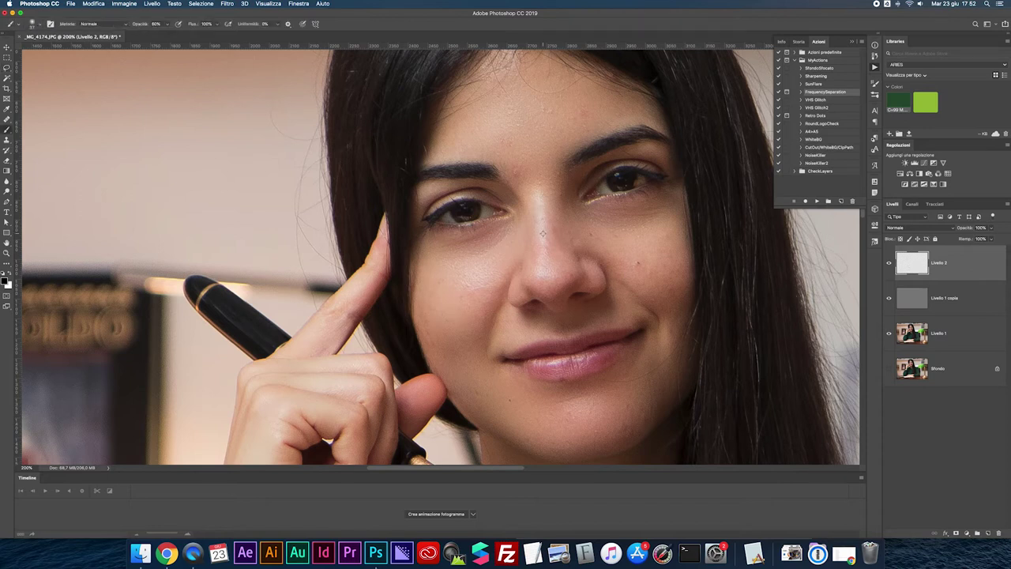
{"action": "key", "text": "x"}
{"action": "left_click", "coordinate": [912, 228]}
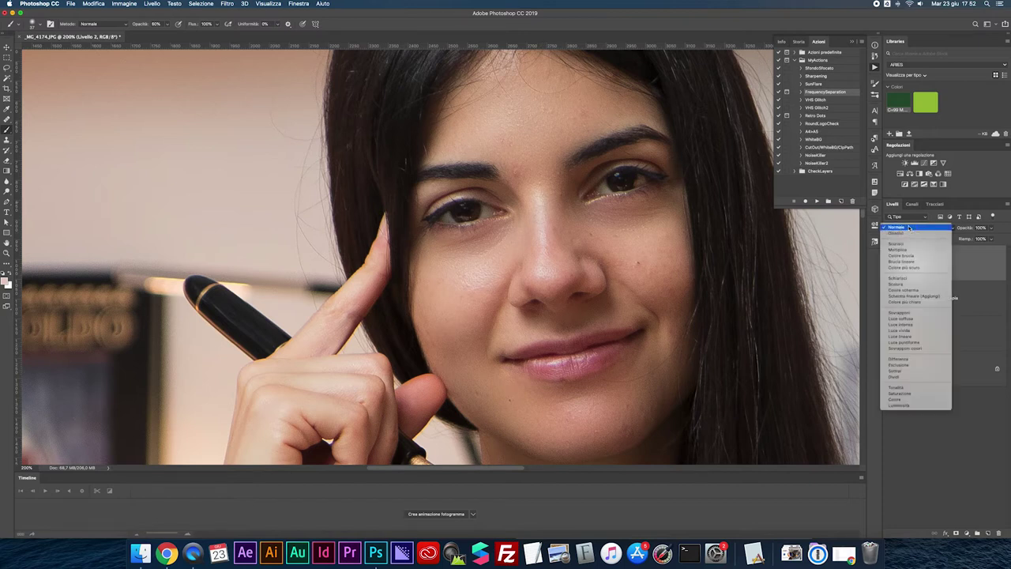
{"action": "left_click", "coordinate": [908, 319]}
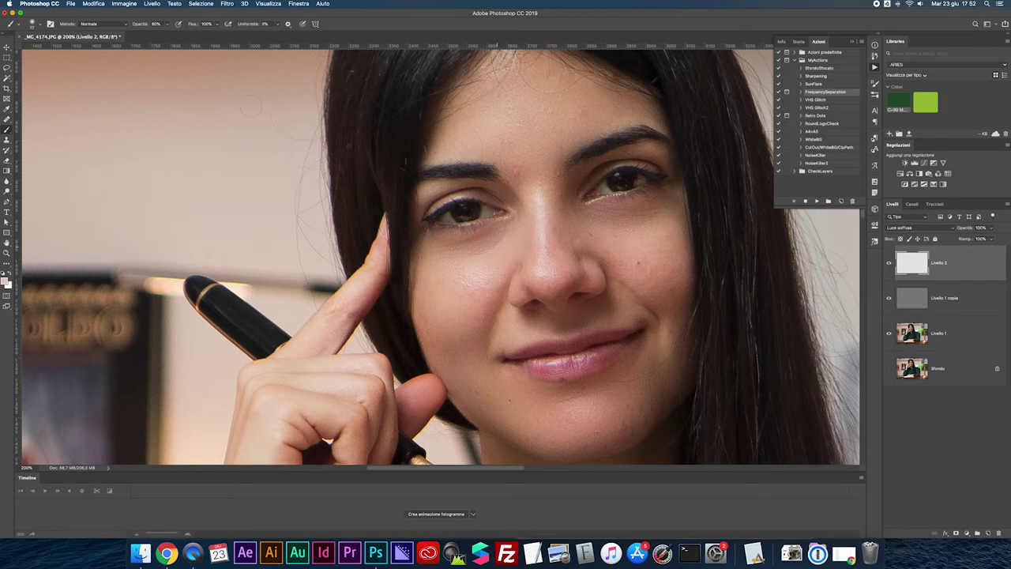
Lighten the skin around both eyes with 30% opacity brush strokes and compare the result with the new layer hidden and shown.
{"action": "left_click_drag", "start_coordinate": [158, 24], "coordinate": [150, 26]}
{"action": "mouse_move", "coordinate": [438, 235]}
{"action": "left_mouse_down"}
{"action": "mouse_move", "coordinate": [497, 231]}
{"action": "mouse_move", "coordinate": [474, 245]}
{"action": "left_mouse_up"}
{"action": "left_click_drag", "start_coordinate": [498, 196], "coordinate": [474, 190]}
{"action": "mouse_move", "coordinate": [585, 195]}
{"action": "left_mouse_down"}
{"action": "mouse_move", "coordinate": [623, 160]}
{"action": "mouse_move", "coordinate": [667, 170]}
{"action": "left_mouse_up"}
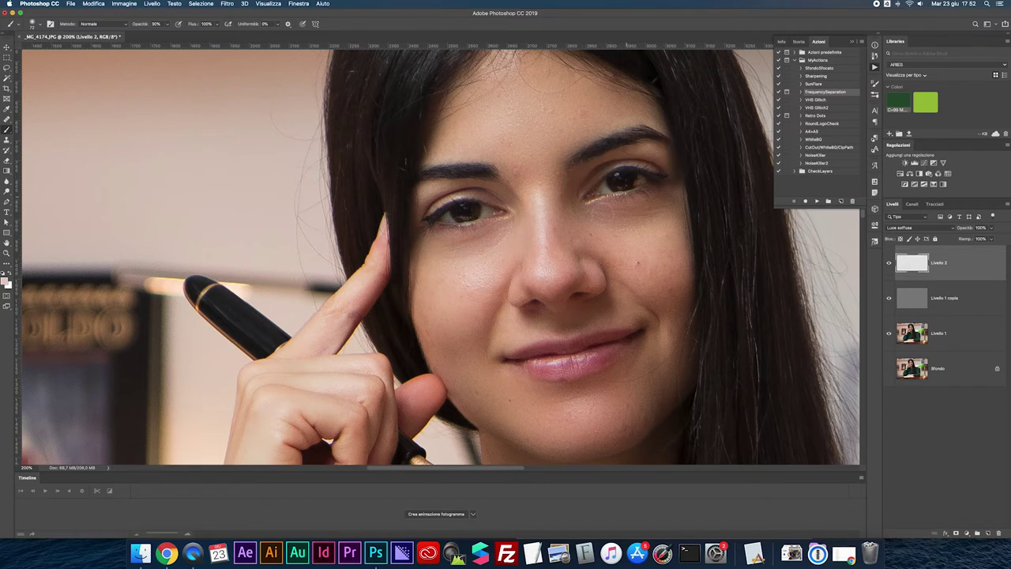
{"action": "mouse_move", "coordinate": [584, 199]}
{"action": "left_mouse_down"}
{"action": "mouse_move", "coordinate": [603, 214]}
{"action": "mouse_move", "coordinate": [640, 209]}
{"action": "mouse_move", "coordinate": [661, 187]}
{"action": "left_mouse_up"}
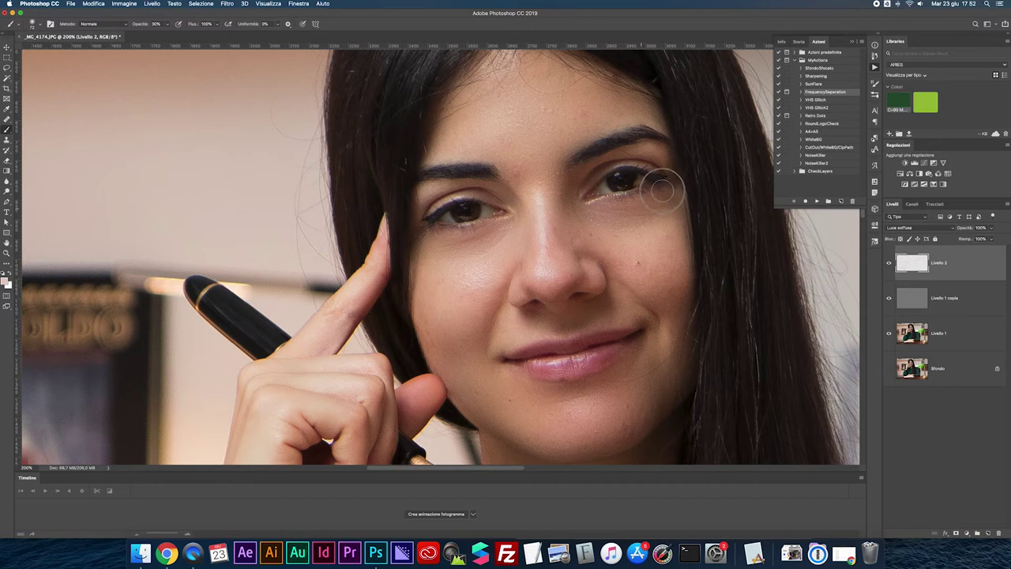
{"action": "left_click", "coordinate": [889, 264]}
{"action": "left_click", "coordinate": [889, 264]}
{"action": "key", "text": "super+0"}
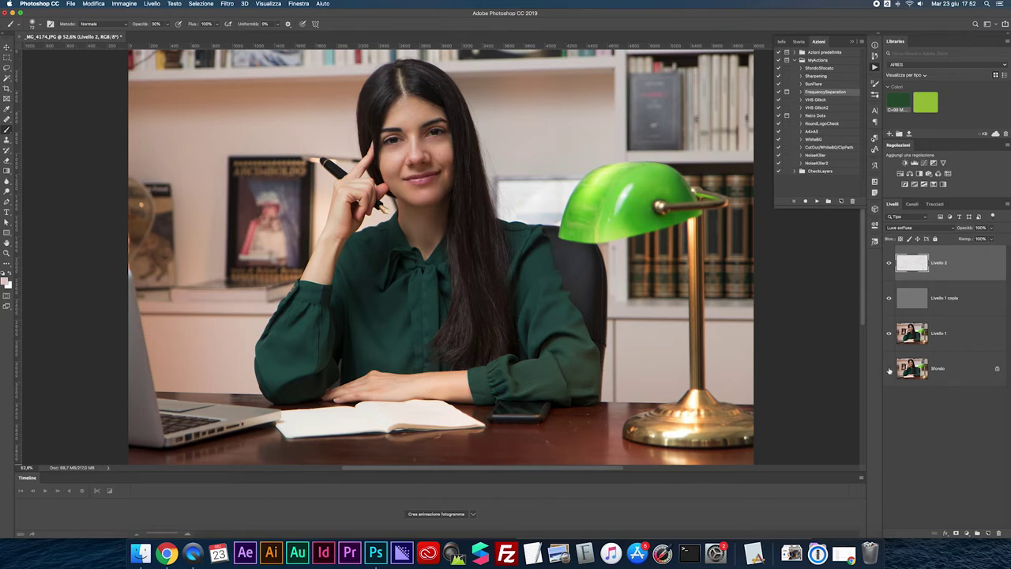
{"action": "key", "text": "super+1"}
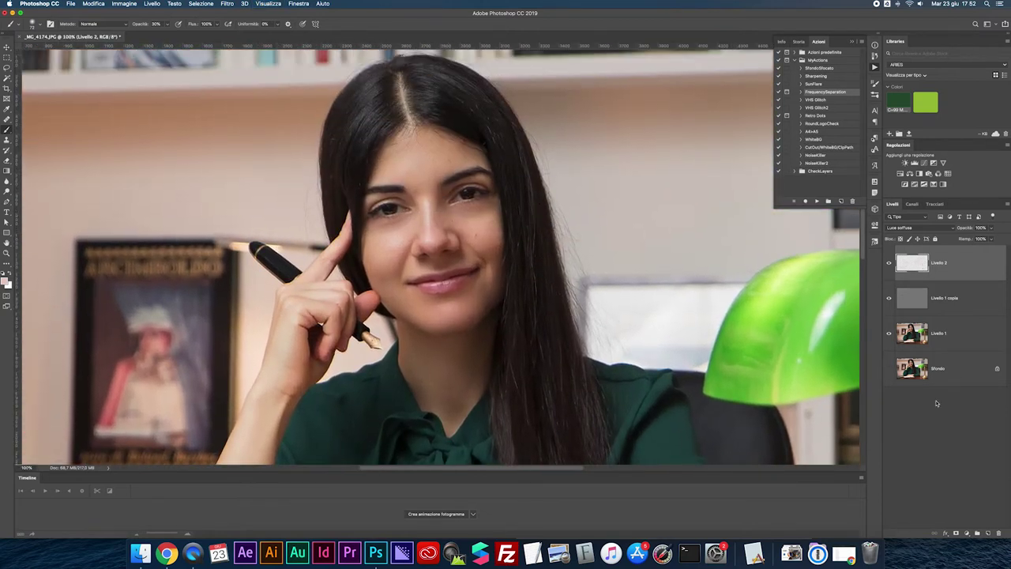
Compare the retouched portrait with the original by temporarily isolating the Sfondo layer, and view the whole photo.
{"action": "left_click", "coordinate": [889, 369], "text": "alt"}
{"action": "left_click", "coordinate": [889, 371], "text": "alt"}
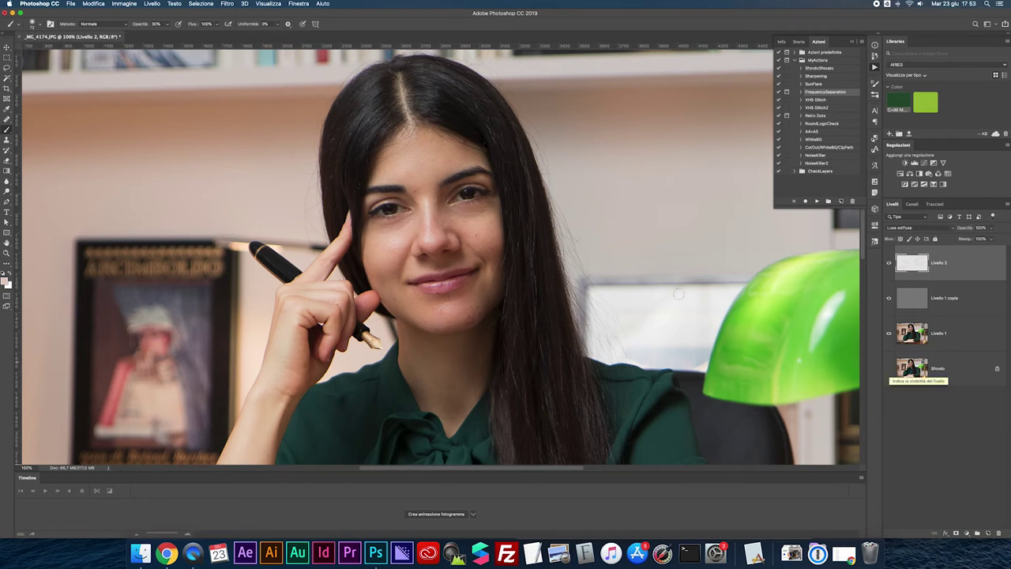
{"action": "scroll", "coordinate": [597, 150], "scroll_direction": "down", "scroll_amount": 5}
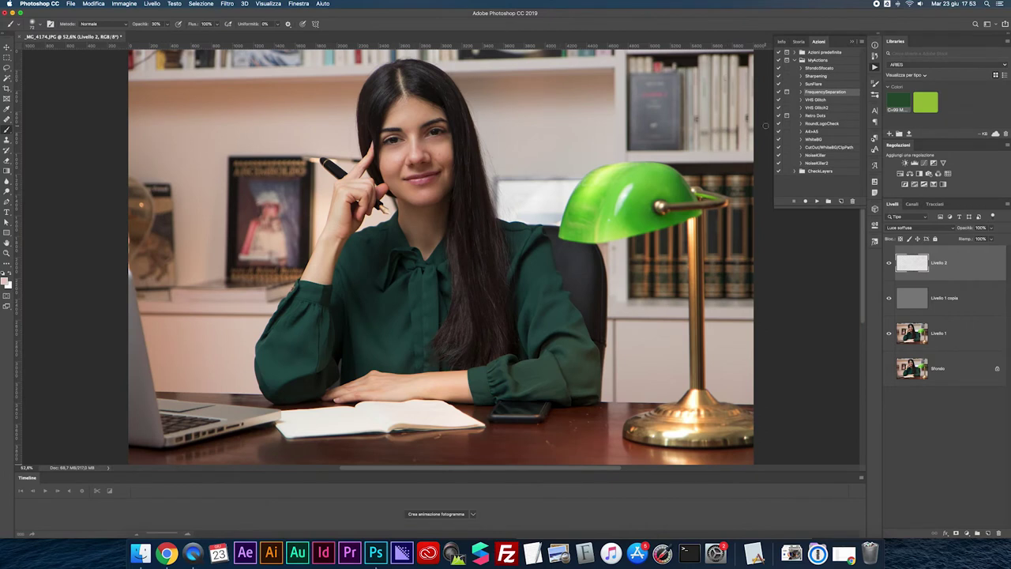
{"action": "scroll", "coordinate": [761, 124], "scroll_direction": "up", "scroll_amount": 1}
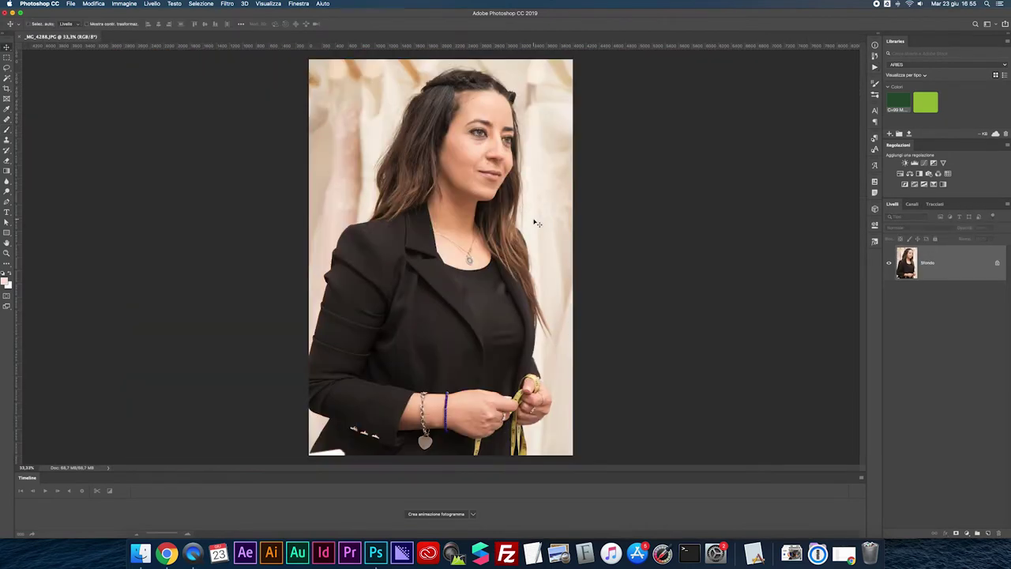
Run the FrequencySeparation action on the _MG_4288.JPG portrait and accept the proposed Gaussian Blur radius.
{"action": "key", "text": "super+plus"}
{"action": "key", "text": "super+plus"}
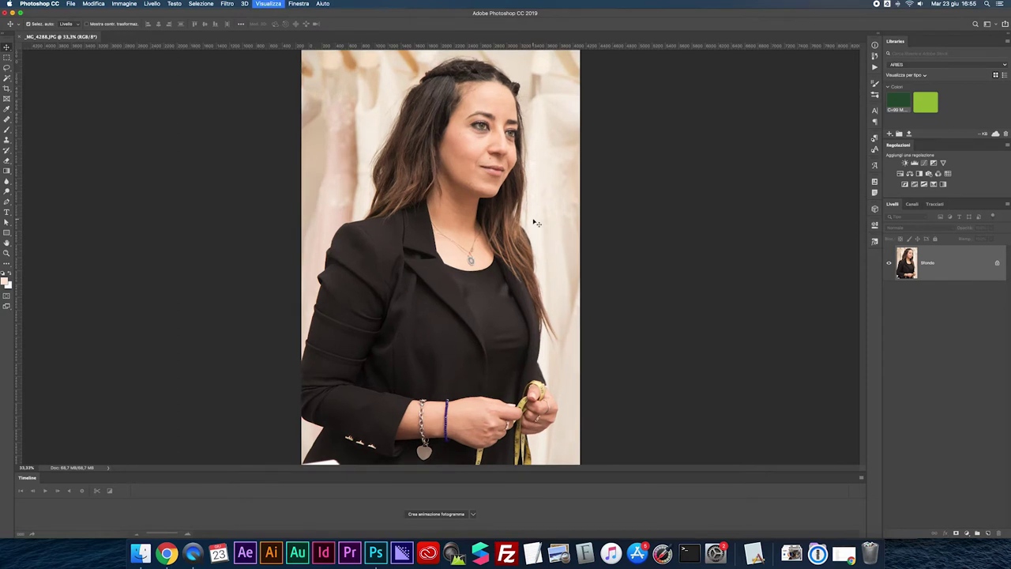
{"action": "scroll", "coordinate": [534, 222], "scroll_direction": "up", "scroll_amount": 4}
{"action": "scroll", "coordinate": [534, 222], "scroll_direction": "right", "scroll_amount": 5}
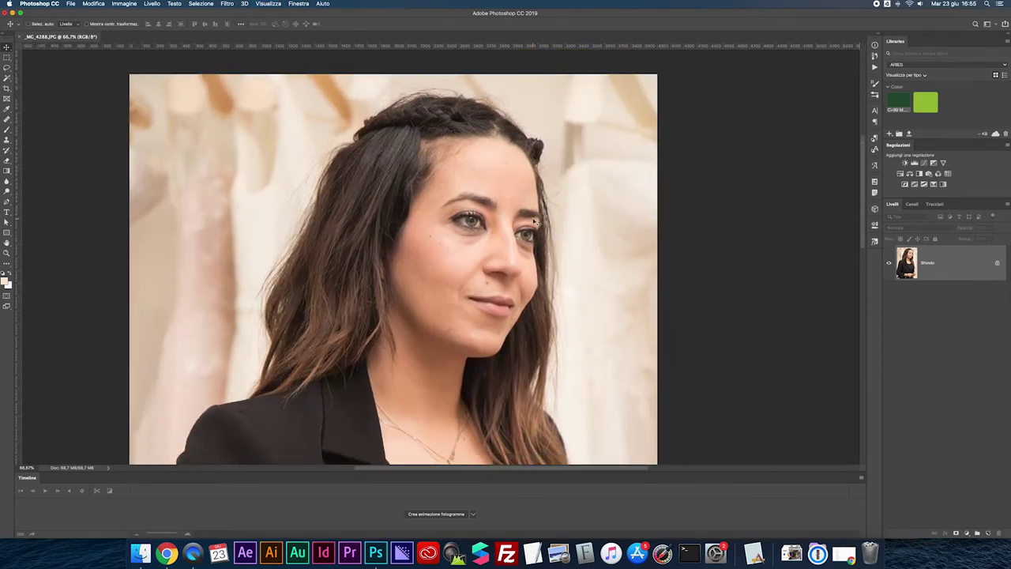
{"action": "left_click", "coordinate": [874, 69]}
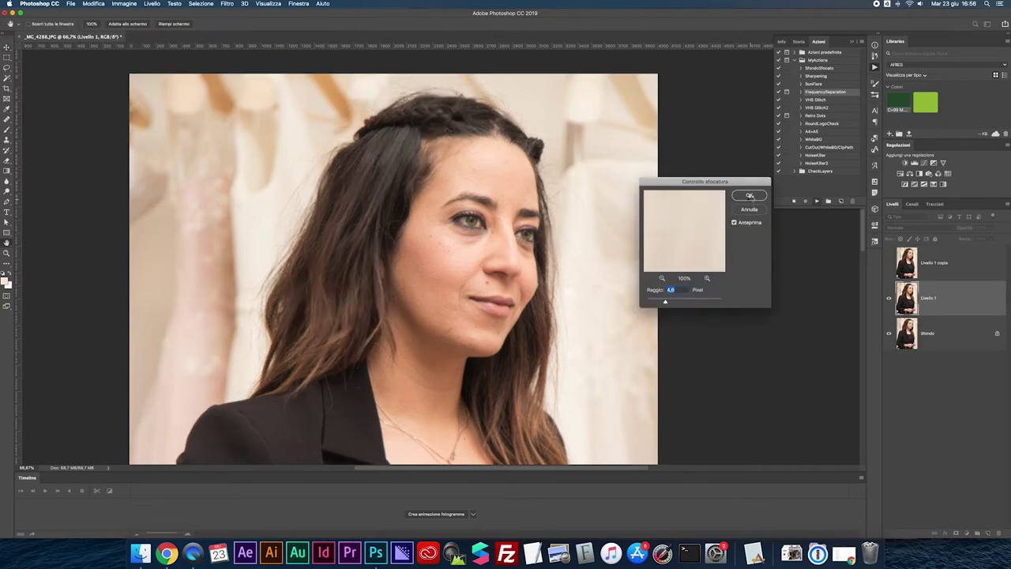
{"action": "left_click", "coordinate": [749, 195]}
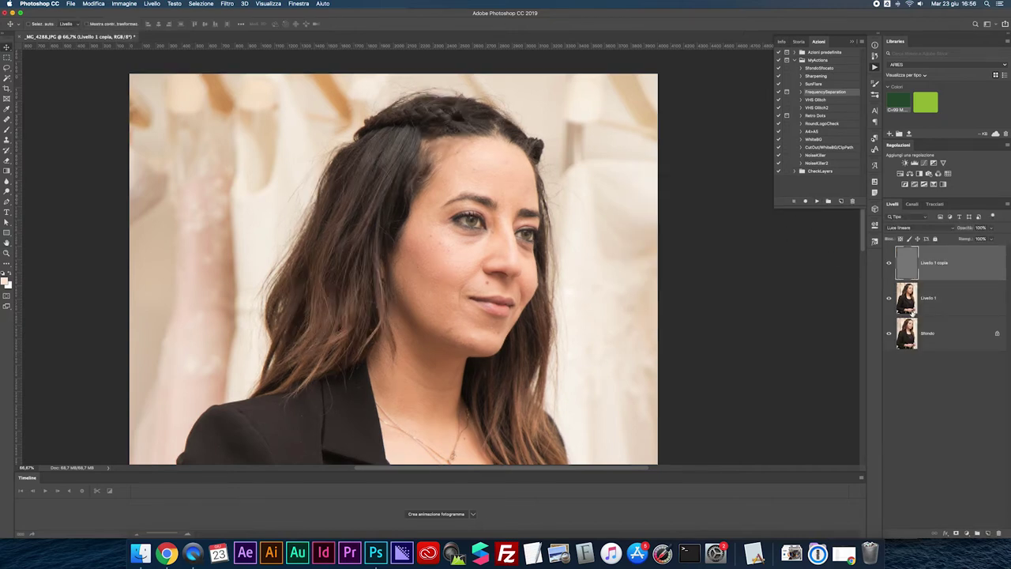
Lasso the skin beneath the nearer eye on Livello 1, apply a Gaussian Blur to it and clear the selection.
{"action": "left_click", "coordinate": [908, 299]}
{"action": "key", "text": "super+1"}
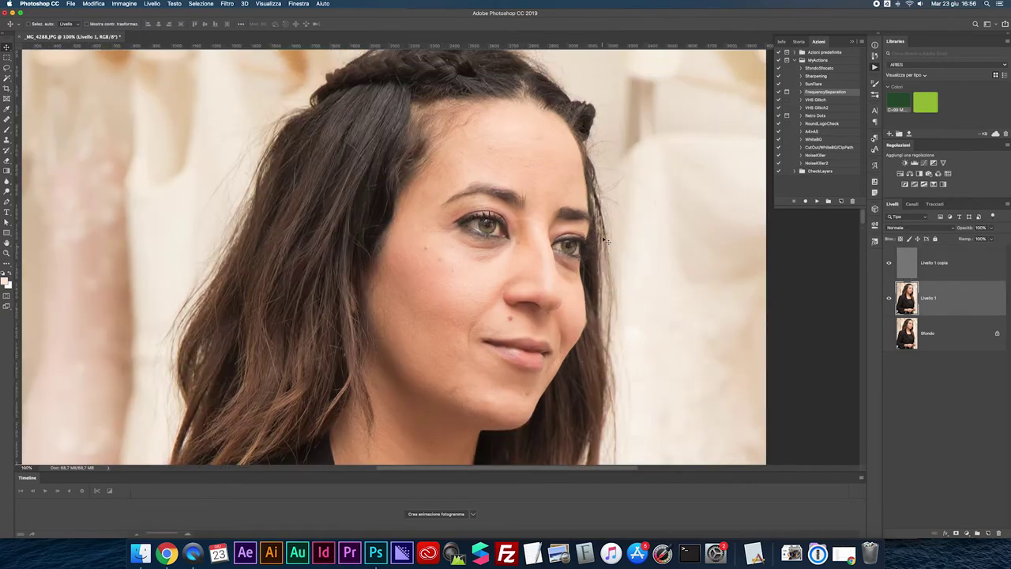
{"action": "key", "text": "l"}
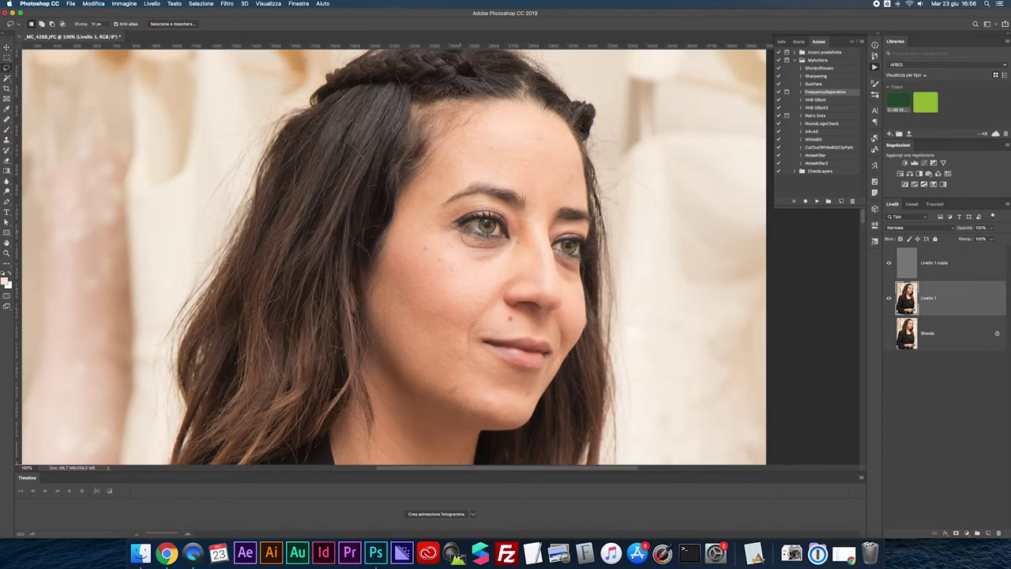
{"action": "mouse_move", "coordinate": [502, 265]}
{"action": "left_mouse_down"}
{"action": "mouse_move", "coordinate": [474, 266]}
{"action": "mouse_move", "coordinate": [453, 228]}
{"action": "left_mouse_up"}
{"action": "left_click", "coordinate": [214, 3]}
{"action": "left_click", "coordinate": [226, 3]}
{"action": "left_click", "coordinate": [227, 3]}
{"action": "mouse_move", "coordinate": [249, 143]}
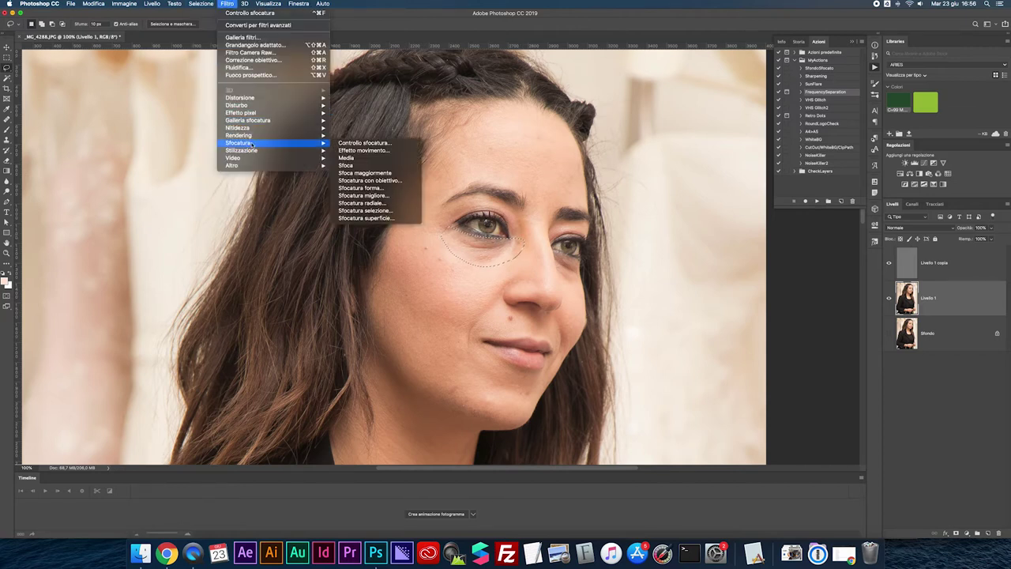
{"action": "left_click", "coordinate": [340, 140]}
{"action": "left_click_drag", "start_coordinate": [672, 305], "coordinate": [676, 304]}
{"action": "left_click", "coordinate": [758, 196]}
{"action": "key", "text": "super+d"}
Lasso the skin beside the nearer eye's inner corner and the forehead, repeating the last Gaussian Blur on each, and clear the selection.
{"action": "mouse_move", "coordinate": [510, 216]}
{"action": "left_mouse_down"}
{"action": "mouse_move", "coordinate": [534, 230]}
{"action": "mouse_move", "coordinate": [512, 264]}
{"action": "mouse_move", "coordinate": [502, 241]}
{"action": "mouse_move", "coordinate": [510, 218]}
{"action": "left_mouse_up"}
{"action": "key", "text": "super+f"}
{"action": "mouse_move", "coordinate": [451, 136]}
{"action": "left_mouse_down"}
{"action": "mouse_move", "coordinate": [497, 109]}
{"action": "mouse_move", "coordinate": [522, 110]}
{"action": "mouse_move", "coordinate": [547, 126]}
{"action": "mouse_move", "coordinate": [551, 151]}
{"action": "mouse_move", "coordinate": [531, 170]}
{"action": "mouse_move", "coordinate": [492, 176]}
{"action": "mouse_move", "coordinate": [457, 175]}
{"action": "mouse_move", "coordinate": [439, 154]}
{"action": "left_mouse_up"}
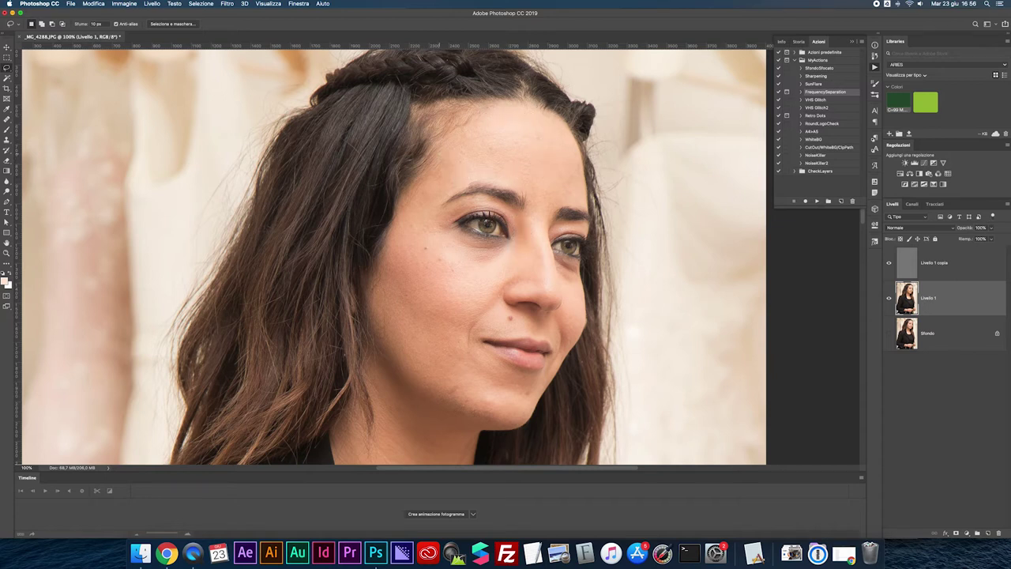
{"action": "key", "text": "super+f"}
{"action": "key", "text": "super+d"}
Lasso the temple and the upper cheek near the hairline, repeating the last Gaussian Blur on each, and clear the selection.
{"action": "mouse_move", "coordinate": [426, 188]}
{"action": "left_mouse_down"}
{"action": "mouse_move", "coordinate": [460, 252]}
{"action": "mouse_move", "coordinate": [427, 276]}
{"action": "mouse_move", "coordinate": [399, 228]}
{"action": "mouse_move", "coordinate": [411, 199]}
{"action": "left_mouse_up"}
{"action": "key", "text": "super+f"}
{"action": "key", "text": "super+d"}
{"action": "mouse_move", "coordinate": [393, 265]}
{"action": "left_mouse_down"}
{"action": "mouse_move", "coordinate": [391, 342]}
{"action": "mouse_move", "coordinate": [414, 357]}
{"action": "mouse_move", "coordinate": [442, 340]}
{"action": "mouse_move", "coordinate": [442, 287]}
{"action": "mouse_move", "coordinate": [424, 253]}
{"action": "left_mouse_up"}
{"action": "key", "text": "super+f"}
{"action": "key", "text": "super+d"}
Lasso the cheek beside the nose and the jaw area beside the mouth, and repeat the last Gaussian Blur on them.
{"action": "mouse_move", "coordinate": [479, 282]}
{"action": "left_mouse_down"}
{"action": "mouse_move", "coordinate": [504, 277]}
{"action": "mouse_move", "coordinate": [506, 294]}
{"action": "mouse_move", "coordinate": [476, 341]}
{"action": "mouse_move", "coordinate": [464, 354]}
{"action": "mouse_move", "coordinate": [447, 318]}
{"action": "left_mouse_up"}
{"action": "scroll", "coordinate": [448, 316], "scroll_direction": "left", "scroll_amount": 1}
{"action": "key", "text": "ctrl+super+f"}
{"action": "mouse_move", "coordinate": [462, 353]}
{"action": "left_mouse_down"}
{"action": "mouse_move", "coordinate": [531, 374]}
{"action": "mouse_move", "coordinate": [539, 391]}
{"action": "mouse_move", "coordinate": [534, 406]}
{"action": "mouse_move", "coordinate": [481, 415]}
{"action": "mouse_move", "coordinate": [446, 391]}
{"action": "mouse_move", "coordinate": [486, 395]}
{"action": "mouse_move", "coordinate": [501, 415]}
{"action": "mouse_move", "coordinate": [452, 415]}
{"action": "left_mouse_up"}
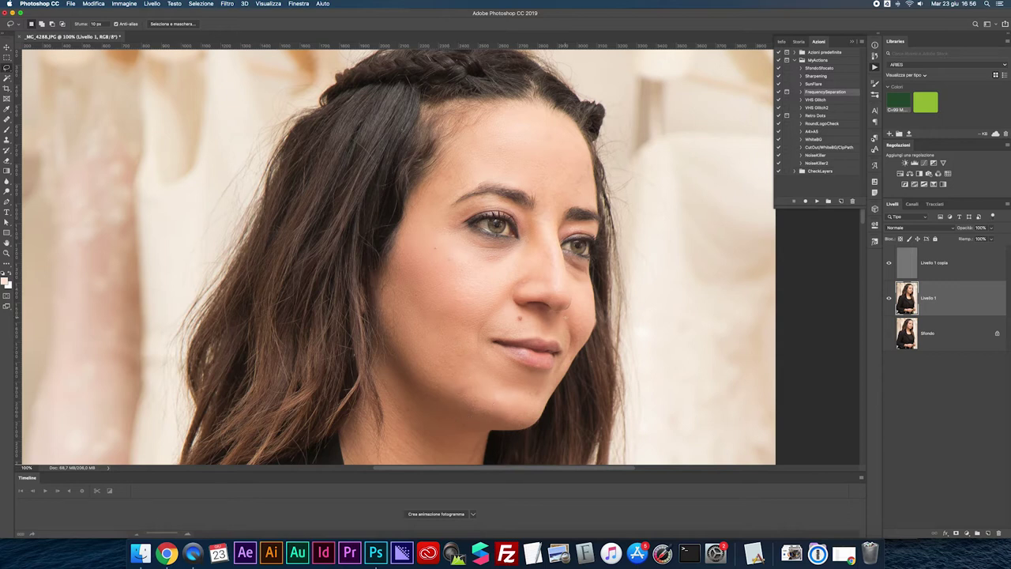
Lasso the far cheek beside the mouth and the skin beneath the far eye, repeating the last Gaussian Blur on each.
{"action": "mouse_move", "coordinate": [570, 317]}
{"action": "left_mouse_down"}
{"action": "mouse_move", "coordinate": [573, 355]}
{"action": "mouse_move", "coordinate": [556, 369]}
{"action": "mouse_move", "coordinate": [562, 331]}
{"action": "left_mouse_up"}
{"action": "key", "text": "ctrl+super+f"}
{"action": "mouse_move", "coordinate": [564, 251]}
{"action": "left_mouse_down"}
{"action": "mouse_move", "coordinate": [589, 289]}
{"action": "mouse_move", "coordinate": [599, 272]}
{"action": "mouse_move", "coordinate": [591, 260]}
{"action": "left_mouse_up"}
{"action": "key", "text": "ctrl+super+f"}
Lasso the centre and upper parts of the forehead and a patch of the near cheek, and repeat the last Gaussian Blur on them.
{"action": "scroll", "coordinate": [550, 180], "scroll_direction": "left", "scroll_amount": 1}
{"action": "mouse_move", "coordinate": [539, 149]}
{"action": "left_mouse_down"}
{"action": "mouse_move", "coordinate": [591, 155]}
{"action": "mouse_move", "coordinate": [599, 172]}
{"action": "mouse_move", "coordinate": [585, 196]}
{"action": "mouse_move", "coordinate": [534, 184]}
{"action": "left_mouse_up"}
{"action": "key", "text": "ctrl+super+f"}
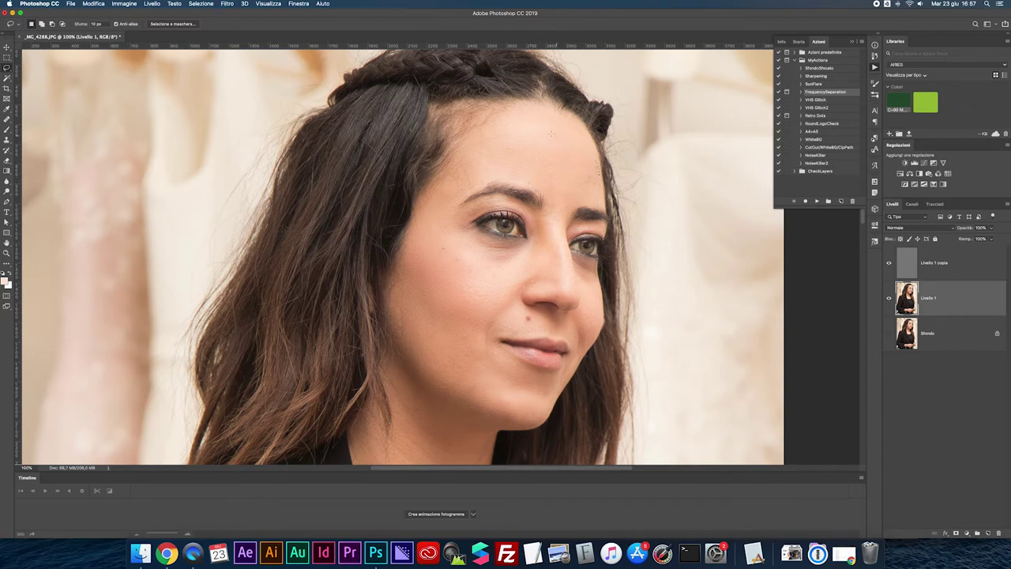
{"action": "mouse_move", "coordinate": [539, 124]}
{"action": "left_mouse_down"}
{"action": "mouse_move", "coordinate": [581, 149]}
{"action": "mouse_move", "coordinate": [517, 156]}
{"action": "mouse_move", "coordinate": [479, 143]}
{"action": "mouse_move", "coordinate": [502, 130]}
{"action": "left_mouse_up"}
{"action": "key", "text": "ctrl+super+f"}
{"action": "mouse_move", "coordinate": [467, 316]}
{"action": "left_mouse_down"}
{"action": "mouse_move", "coordinate": [525, 317]}
{"action": "mouse_move", "coordinate": [505, 345]}
{"action": "mouse_move", "coordinate": [469, 337]}
{"action": "mouse_move", "coordinate": [485, 310]}
{"action": "left_mouse_up"}
Lasso the neck below the jaw and the lower neck above the necklace, and repeat the last Gaussian Blur on them.
{"action": "scroll", "coordinate": [491, 368], "scroll_direction": "down", "scroll_amount": 3}
{"action": "mouse_move", "coordinate": [404, 319]}
{"action": "left_mouse_down"}
{"action": "mouse_move", "coordinate": [487, 372]}
{"action": "mouse_move", "coordinate": [489, 403]}
{"action": "mouse_move", "coordinate": [471, 417]}
{"action": "mouse_move", "coordinate": [422, 411]}
{"action": "mouse_move", "coordinate": [397, 366]}
{"action": "left_mouse_up"}
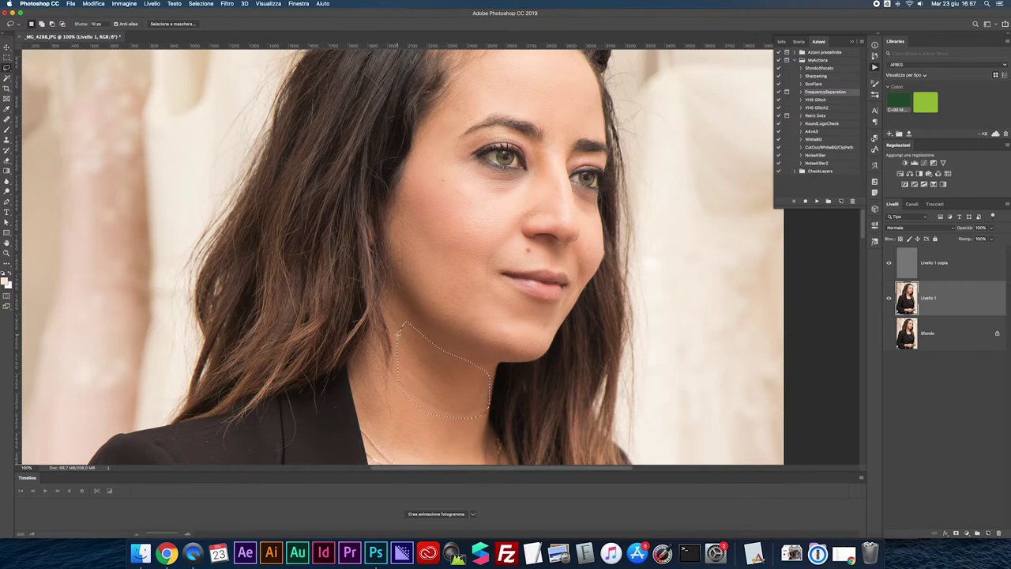
{"action": "left_click", "coordinate": [426, 351]}
{"action": "scroll", "coordinate": [426, 351], "scroll_direction": "down", "scroll_amount": 5}
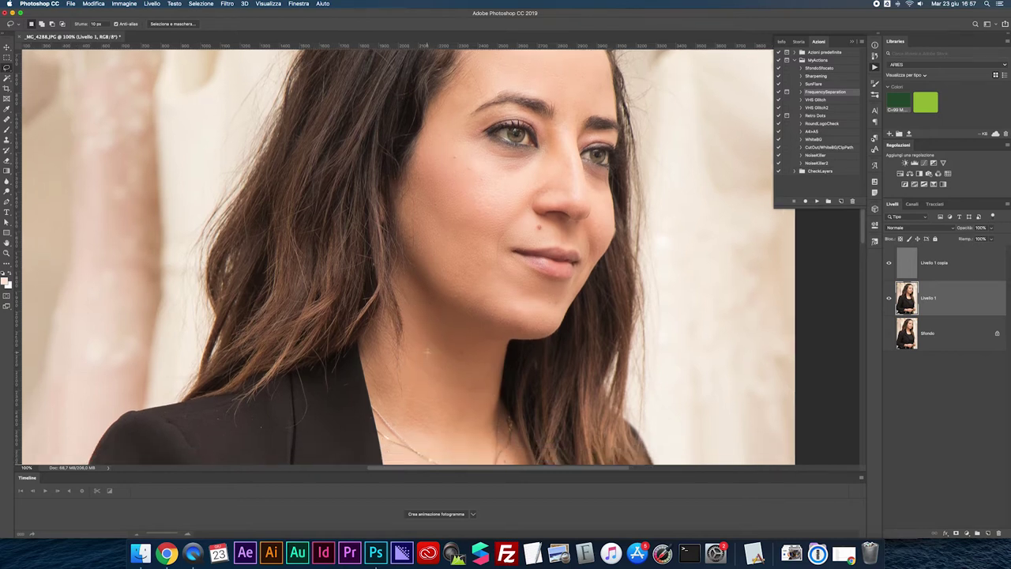
{"action": "mouse_move", "coordinate": [467, 315]}
{"action": "left_mouse_down"}
{"action": "mouse_move", "coordinate": [441, 349]}
{"action": "mouse_move", "coordinate": [398, 320]}
{"action": "left_mouse_up"}
{"action": "key", "text": "ctrl+super+f"}
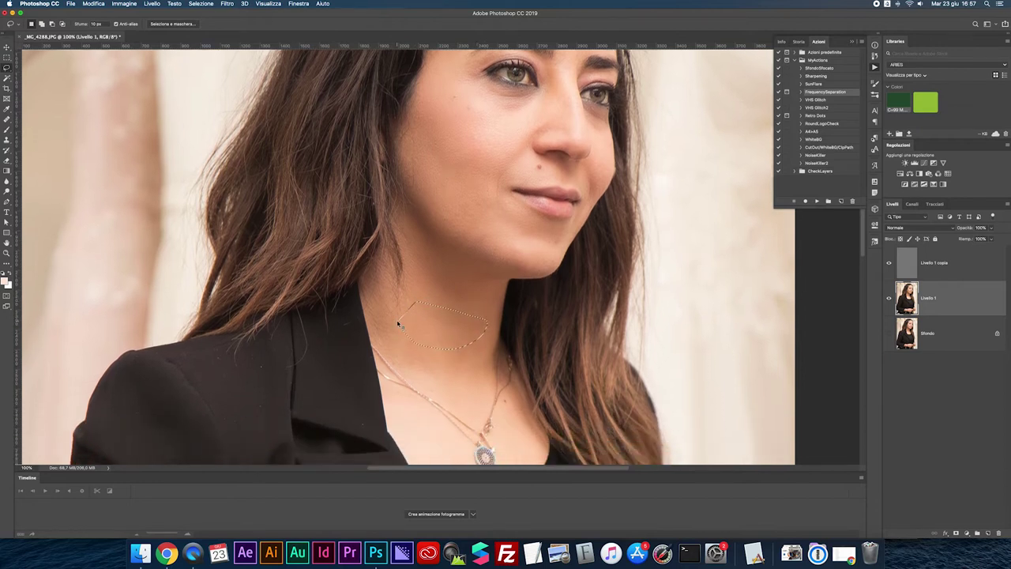
Add a new layer above Livello 1 copia in Luce soffusa blend mode and sample the cheek's skin colour for the Brush.
{"action": "scroll", "coordinate": [464, 359], "scroll_direction": "down", "scroll_amount": 4}
{"action": "scroll", "coordinate": [473, 359], "scroll_direction": "up", "scroll_amount": 9}
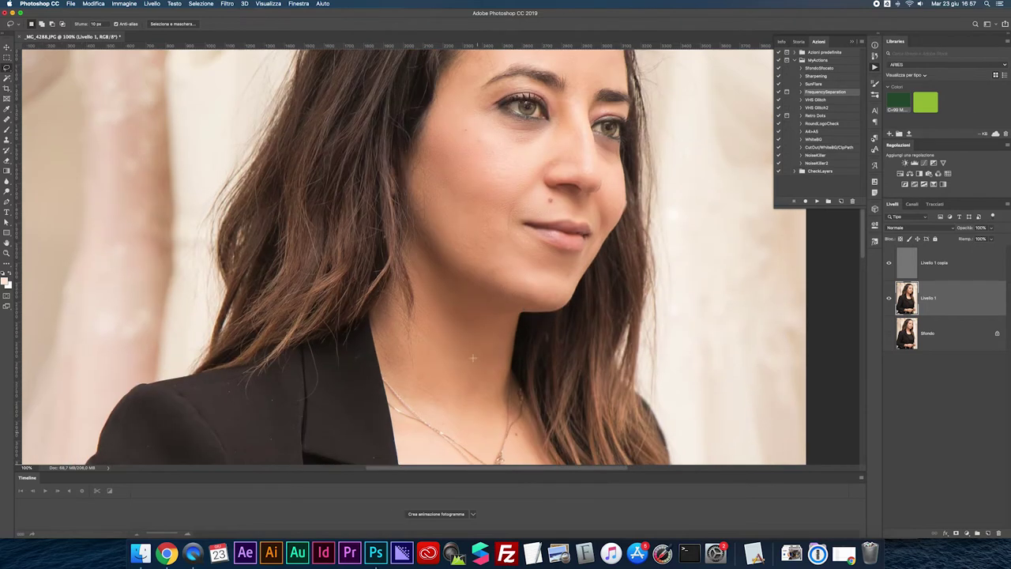
{"action": "scroll", "coordinate": [572, 251], "scroll_direction": "right", "scroll_amount": 3}
{"action": "scroll", "coordinate": [395, 252], "scroll_direction": "up", "scroll_amount": 2}
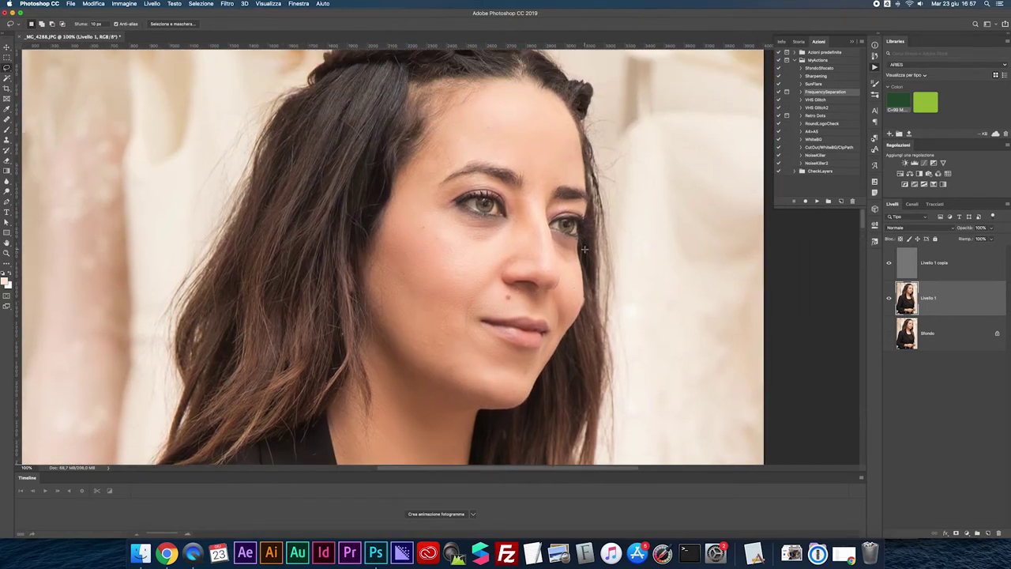
{"action": "left_click", "coordinate": [920, 266]}
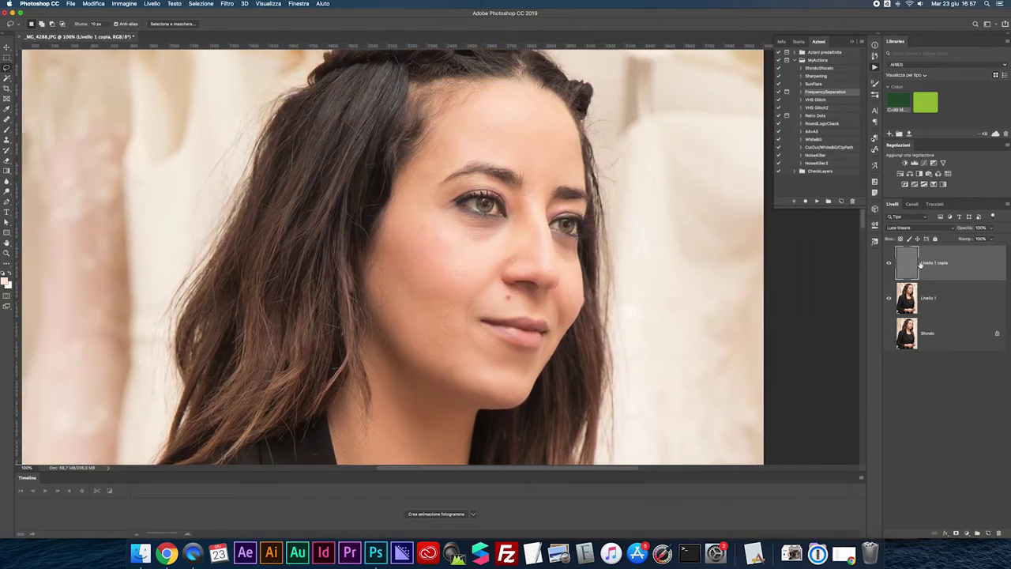
{"action": "key", "text": "super+shift+n"}
{"action": "key", "text": "Return"}
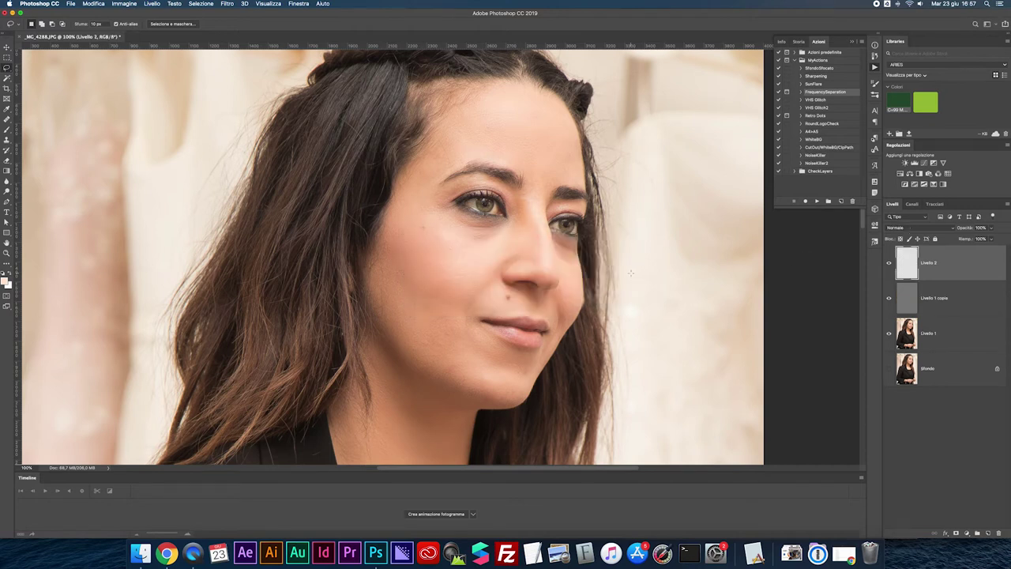
{"action": "key", "text": "b"}
{"action": "left_click", "coordinate": [465, 258], "text": "alt"}
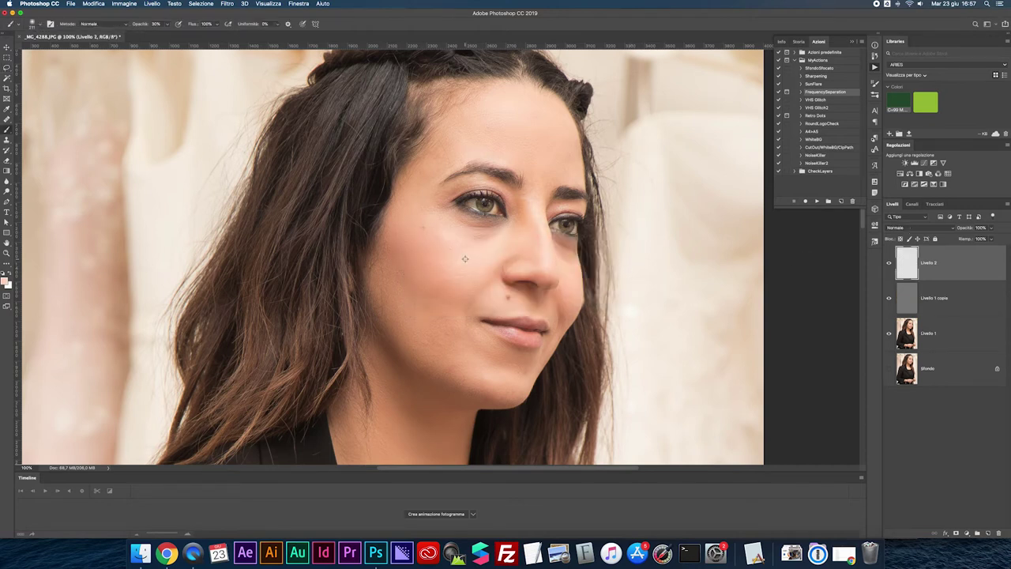
{"action": "left_click", "coordinate": [915, 229]}
{"action": "left_click", "coordinate": [916, 317]}
Lighten the skin beneath the nearer eye with a 30% opacity brush stroke and compare the result with the original Sfondo layer.
{"action": "left_click_drag", "start_coordinate": [498, 233], "coordinate": [471, 243]}
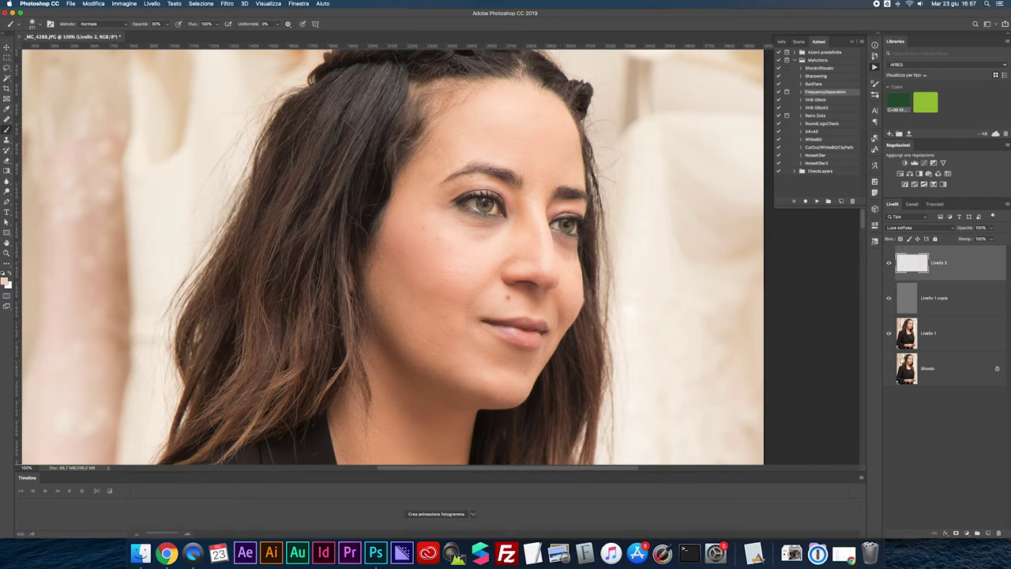
{"action": "left_click", "coordinate": [887, 369], "text": "alt"}
{"action": "left_click", "coordinate": [887, 369], "text": "alt"}
Flatten the image into a single layer, discarding any hidden layers.
{"action": "left_click", "coordinate": [1007, 206]}
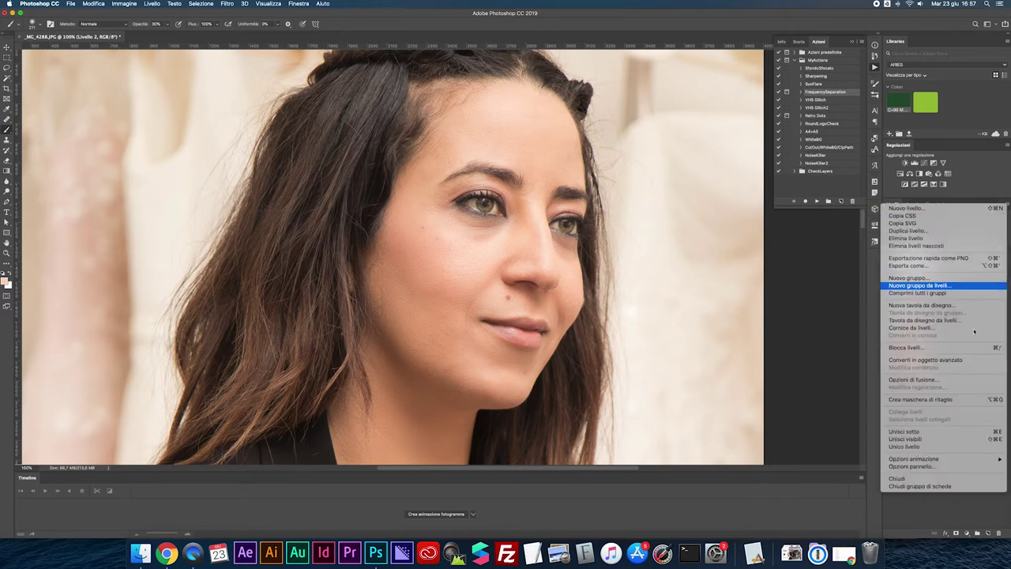
{"action": "left_click", "coordinate": [811, 345]}
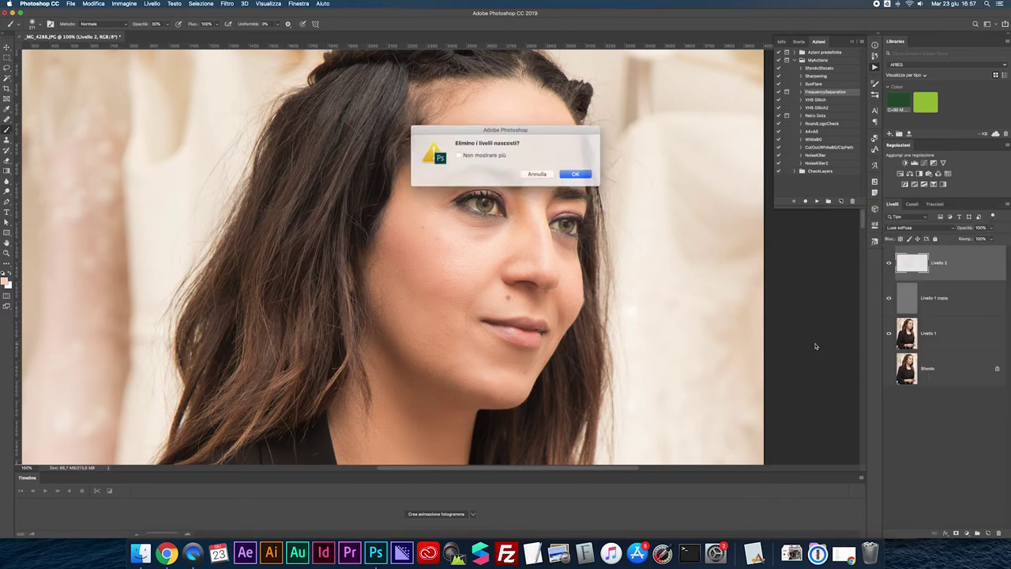
{"action": "left_click", "coordinate": [573, 175]}
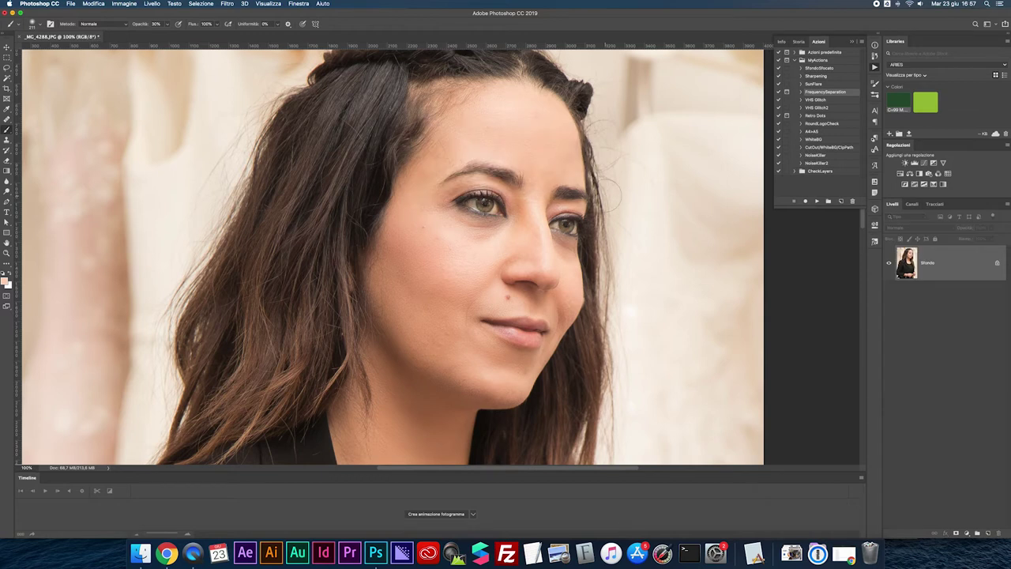
Run the FrequencySeparation action on the _MG_4289.JPG portrait and accept the proposed Gaussian Blur radius.
{"action": "scroll", "coordinate": [613, 190], "scroll_direction": "up", "scroll_amount": 1}
{"action": "key", "text": "super+0"}
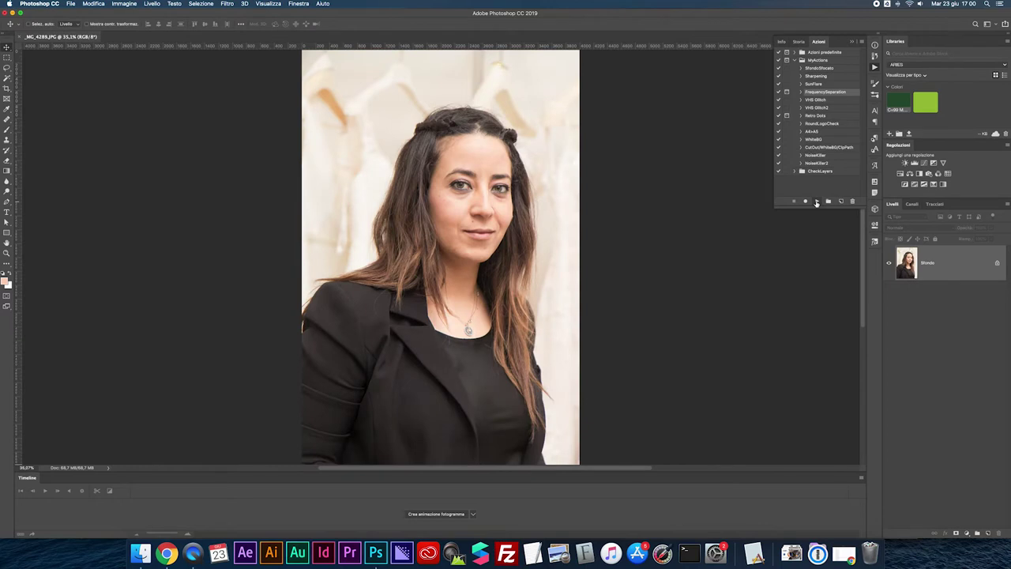
{"action": "left_click", "coordinate": [816, 200]}
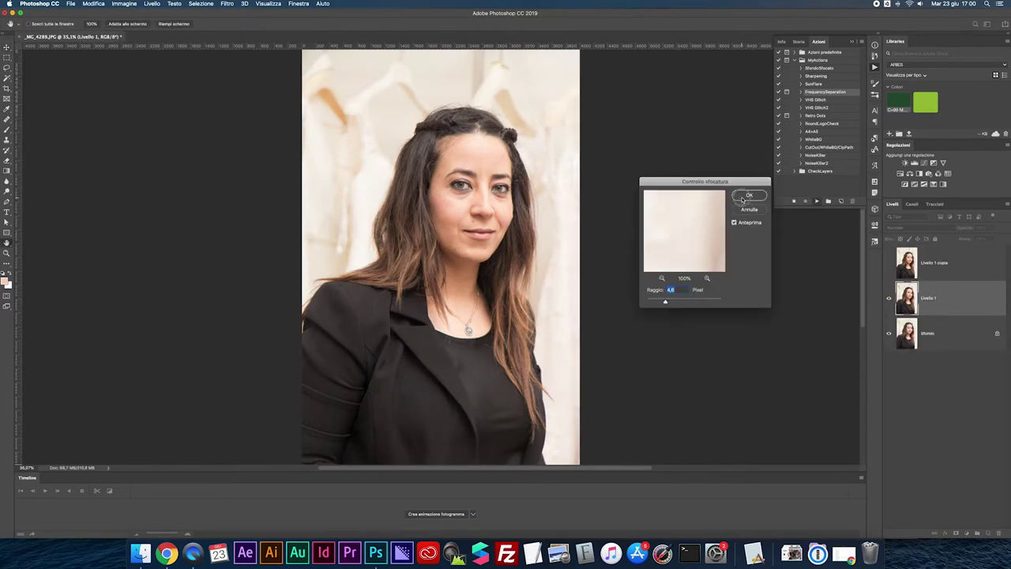
{"action": "left_click", "coordinate": [743, 196]}
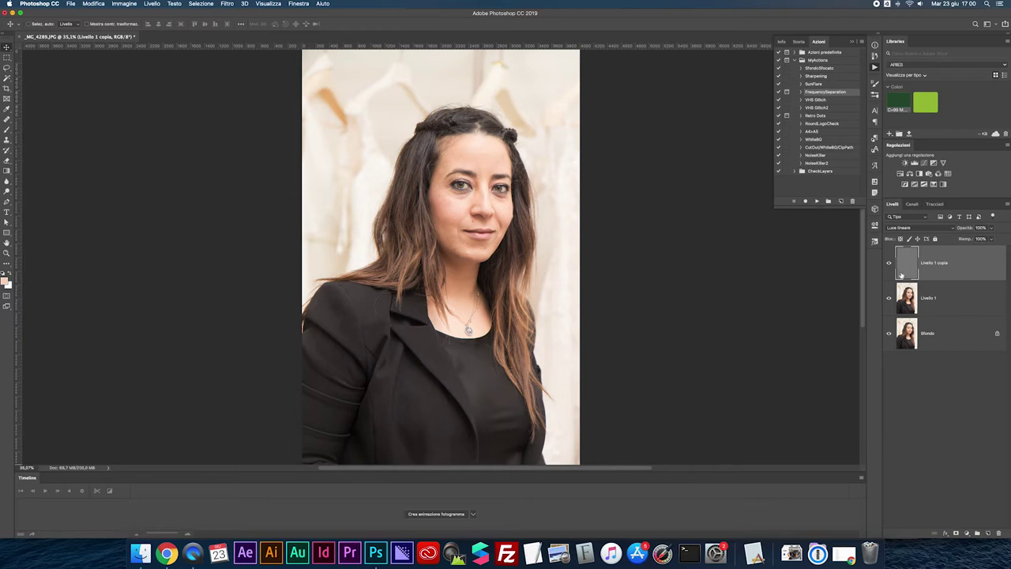
Lasso the forehead above the eyebrows on Livello 1 and apply a Gaussian Blur to it.
{"action": "key", "text": "super+plus"}
{"action": "key", "text": "super+plus"}
{"action": "scroll", "coordinate": [544, 198], "scroll_direction": "up", "scroll_amount": 5}
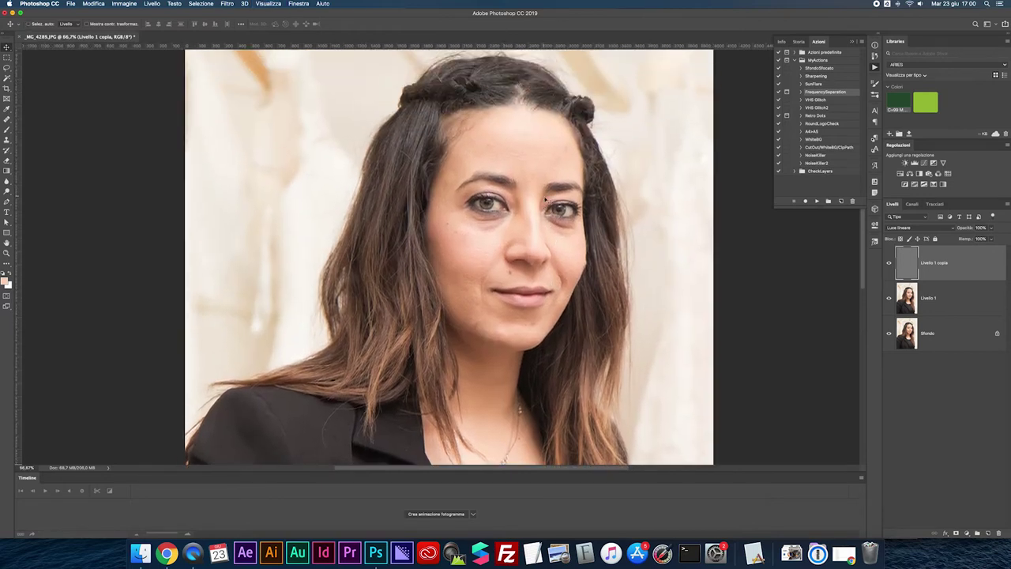
{"action": "key", "text": "alt+bracketleft"}
{"action": "scroll", "coordinate": [558, 295], "scroll_direction": "up", "scroll_amount": 2}
{"action": "key", "text": "l"}
{"action": "mouse_move", "coordinate": [389, 142]}
{"action": "left_mouse_down"}
{"action": "mouse_move", "coordinate": [478, 120]}
{"action": "mouse_move", "coordinate": [528, 131]}
{"action": "mouse_move", "coordinate": [550, 148]}
{"action": "mouse_move", "coordinate": [561, 178]}
{"action": "mouse_move", "coordinate": [552, 200]}
{"action": "mouse_move", "coordinate": [505, 209]}
{"action": "mouse_move", "coordinate": [378, 194]}
{"action": "left_mouse_up"}
{"action": "left_click", "coordinate": [227, 3]}
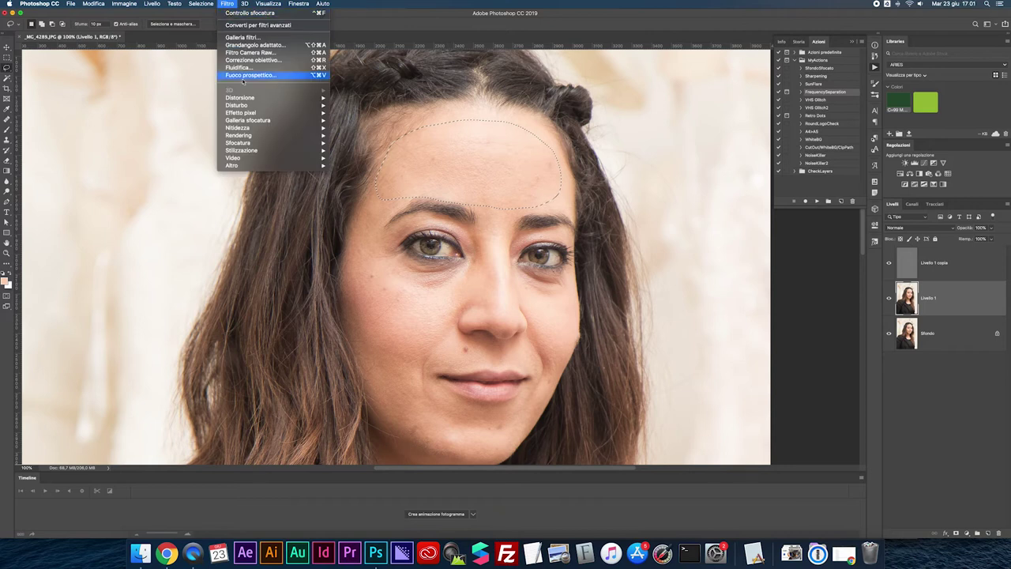
{"action": "mouse_move", "coordinate": [281, 142]}
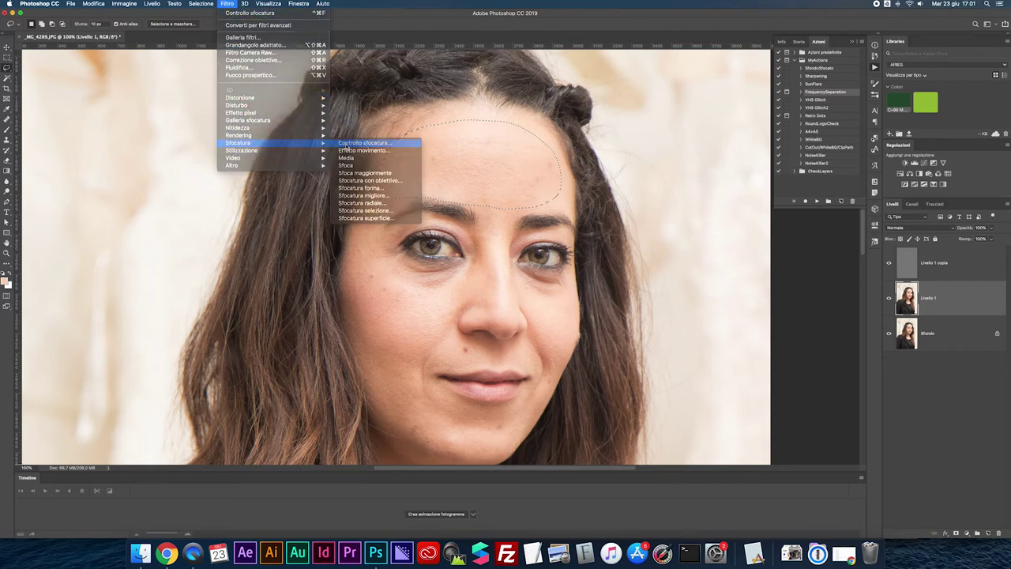
{"action": "left_click", "coordinate": [348, 144]}
{"action": "left_click_drag", "start_coordinate": [665, 301], "coordinate": [674, 301]}
{"action": "left_click", "coordinate": [747, 196]}
Lasso the temple beside the eye and smaller patches of the forehead above the brows, and repeat the last Gaussian Blur on them.
{"action": "mouse_move", "coordinate": [389, 234]}
{"action": "left_mouse_down"}
{"action": "mouse_move", "coordinate": [478, 265]}
{"action": "mouse_move", "coordinate": [458, 288]}
{"action": "mouse_move", "coordinate": [426, 290]}
{"action": "mouse_move", "coordinate": [384, 259]}
{"action": "mouse_move", "coordinate": [410, 293]}
{"action": "mouse_move", "coordinate": [394, 312]}
{"action": "mouse_move", "coordinate": [372, 314]}
{"action": "mouse_move", "coordinate": [363, 264]}
{"action": "left_mouse_up"}
{"action": "left_click", "coordinate": [384, 261]}
{"action": "left_click", "coordinate": [366, 257]}
{"action": "mouse_move", "coordinate": [378, 206]}
{"action": "left_mouse_down"}
{"action": "mouse_move", "coordinate": [391, 249]}
{"action": "mouse_move", "coordinate": [381, 269]}
{"action": "mouse_move", "coordinate": [360, 269]}
{"action": "mouse_move", "coordinate": [351, 250]}
{"action": "mouse_move", "coordinate": [378, 207]}
{"action": "left_mouse_up"}
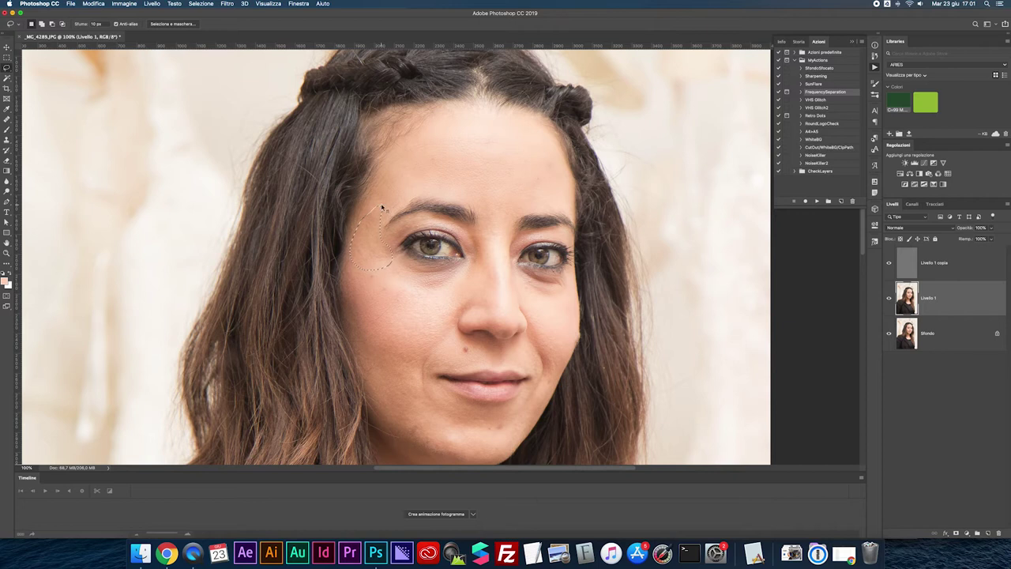
{"action": "mouse_move", "coordinate": [472, 190]}
{"action": "left_mouse_down"}
{"action": "mouse_move", "coordinate": [495, 244]}
{"action": "mouse_move", "coordinate": [522, 207]}
{"action": "mouse_move", "coordinate": [503, 190]}
{"action": "left_mouse_up"}
{"action": "mouse_move", "coordinate": [523, 162]}
{"action": "left_mouse_down"}
{"action": "mouse_move", "coordinate": [559, 169]}
{"action": "mouse_move", "coordinate": [545, 192]}
{"action": "mouse_move", "coordinate": [517, 195]}
{"action": "left_mouse_up"}
{"action": "key", "text": "ctrl+super+f"}
Lasso the skin between the nose and the farther eye and the cheek beneath the nearer eye, repeating the last Gaussian Blur on each.
{"action": "mouse_move", "coordinate": [514, 268]}
{"action": "left_mouse_down"}
{"action": "mouse_move", "coordinate": [570, 272]}
{"action": "mouse_move", "coordinate": [570, 294]}
{"action": "mouse_move", "coordinate": [555, 303]}
{"action": "mouse_move", "coordinate": [515, 270]}
{"action": "left_mouse_up"}
{"action": "key", "text": "super+f"}
{"action": "key", "text": "super+f"}
{"action": "mouse_move", "coordinate": [402, 265]}
{"action": "left_mouse_down"}
{"action": "mouse_move", "coordinate": [467, 264]}
{"action": "mouse_move", "coordinate": [455, 293]}
{"action": "mouse_move", "coordinate": [396, 283]}
{"action": "left_mouse_up"}
{"action": "key", "text": "super+f"}
Lasso the skin around the mouth corner and the lower jaw beside the chin, repeating the last Gaussian Blur on each.
{"action": "mouse_move", "coordinate": [442, 395]}
{"action": "left_mouse_down"}
{"action": "mouse_move", "coordinate": [497, 401]}
{"action": "mouse_move", "coordinate": [513, 431]}
{"action": "mouse_move", "coordinate": [440, 419]}
{"action": "mouse_move", "coordinate": [444, 399]}
{"action": "left_mouse_up"}
{"action": "key", "text": "super+f"}
{"action": "key", "text": "super+f"}
{"action": "mouse_move", "coordinate": [427, 412]}
{"action": "left_mouse_down"}
{"action": "mouse_move", "coordinate": [457, 440]}
{"action": "mouse_move", "coordinate": [430, 451]}
{"action": "mouse_move", "coordinate": [407, 436]}
{"action": "left_mouse_up"}
{"action": "key", "text": "super+f"}
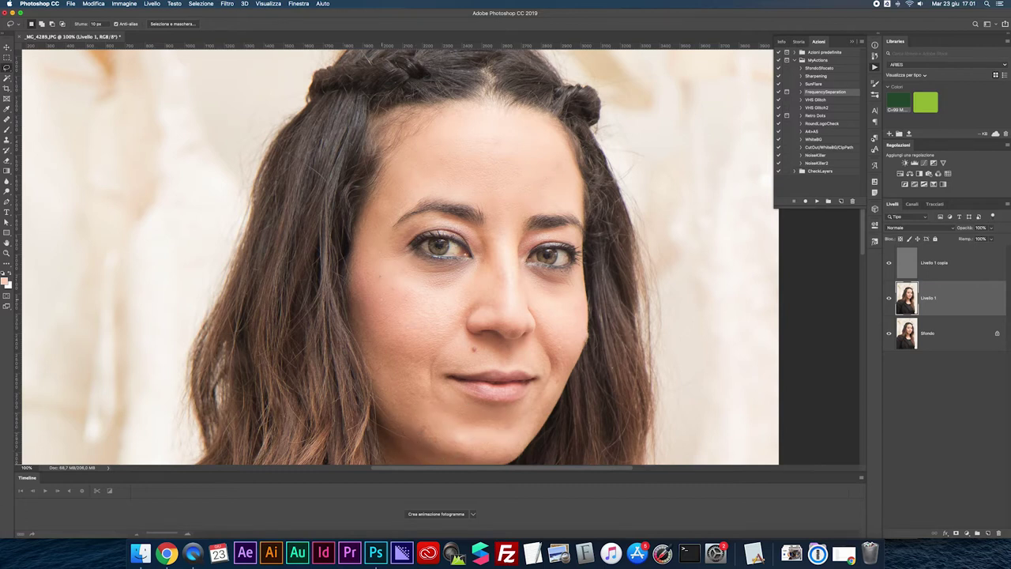
Lasso the outer cheek near the hair and the cheek between the nose and the jaw, and blur them with the last filter.
{"action": "mouse_move", "coordinate": [387, 286]}
{"action": "left_mouse_down"}
{"action": "mouse_move", "coordinate": [411, 309]}
{"action": "mouse_move", "coordinate": [397, 342]}
{"action": "mouse_move", "coordinate": [376, 346]}
{"action": "mouse_move", "coordinate": [358, 336]}
{"action": "mouse_move", "coordinate": [357, 301]}
{"action": "left_mouse_up"}
{"action": "scroll", "coordinate": [447, 253], "scroll_direction": "down", "scroll_amount": 3}
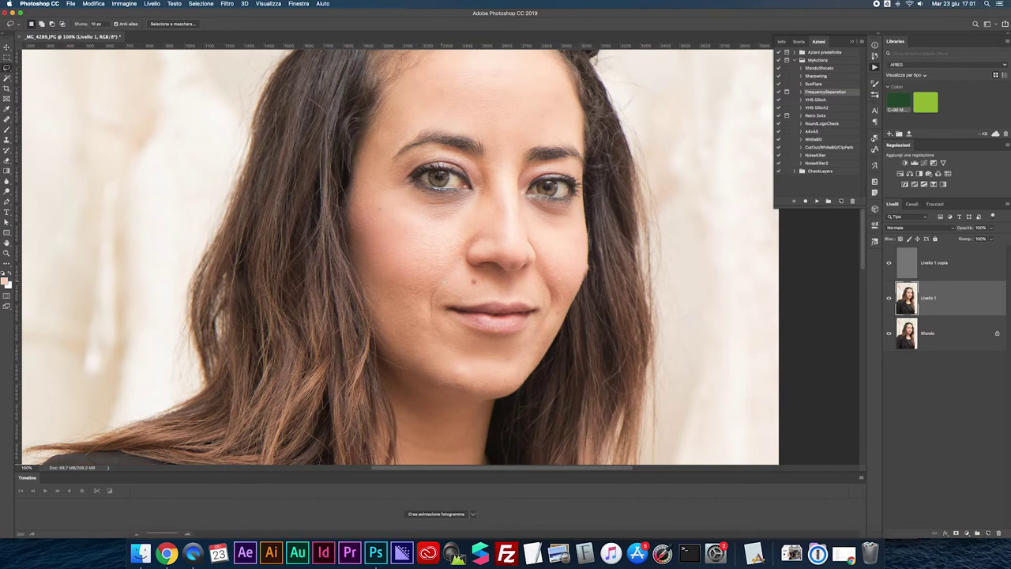
{"action": "mouse_move", "coordinate": [450, 287]}
{"action": "left_mouse_down"}
{"action": "mouse_move", "coordinate": [448, 323]}
{"action": "mouse_move", "coordinate": [429, 342]}
{"action": "mouse_move", "coordinate": [396, 335]}
{"action": "mouse_move", "coordinate": [371, 291]}
{"action": "mouse_move", "coordinate": [386, 273]}
{"action": "left_mouse_up"}
{"action": "scroll", "coordinate": [429, 323], "scroll_direction": "down", "scroll_amount": 5}
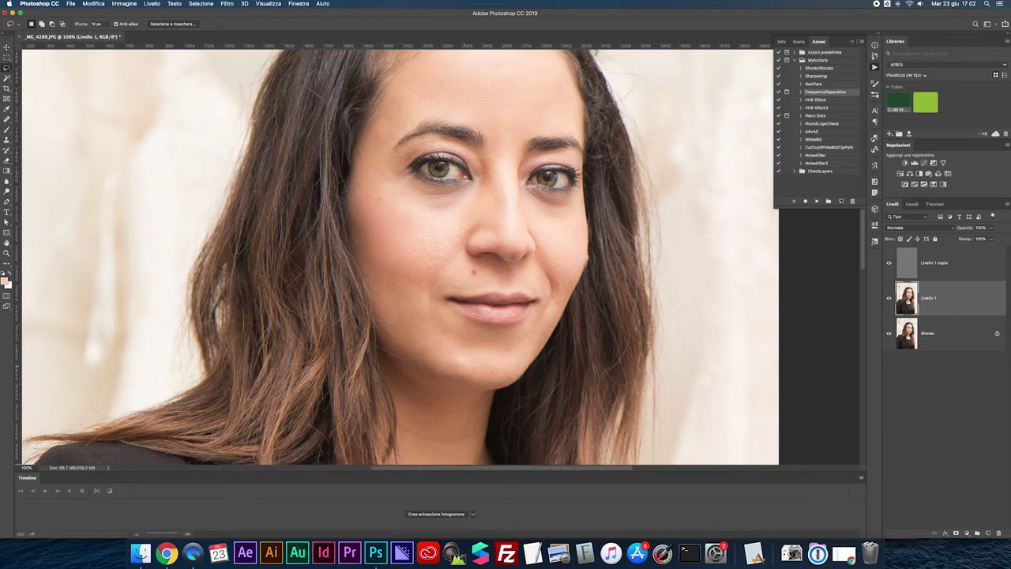
Lasso the neck beneath the chin and the farther cheek beside the nose, blurring both with the last filter.
{"action": "mouse_move", "coordinate": [409, 319]}
{"action": "left_mouse_down"}
{"action": "mouse_move", "coordinate": [479, 338]}
{"action": "mouse_move", "coordinate": [484, 355]}
{"action": "mouse_move", "coordinate": [472, 377]}
{"action": "mouse_move", "coordinate": [437, 382]}
{"action": "mouse_move", "coordinate": [402, 363]}
{"action": "mouse_move", "coordinate": [400, 337]}
{"action": "left_mouse_up"}
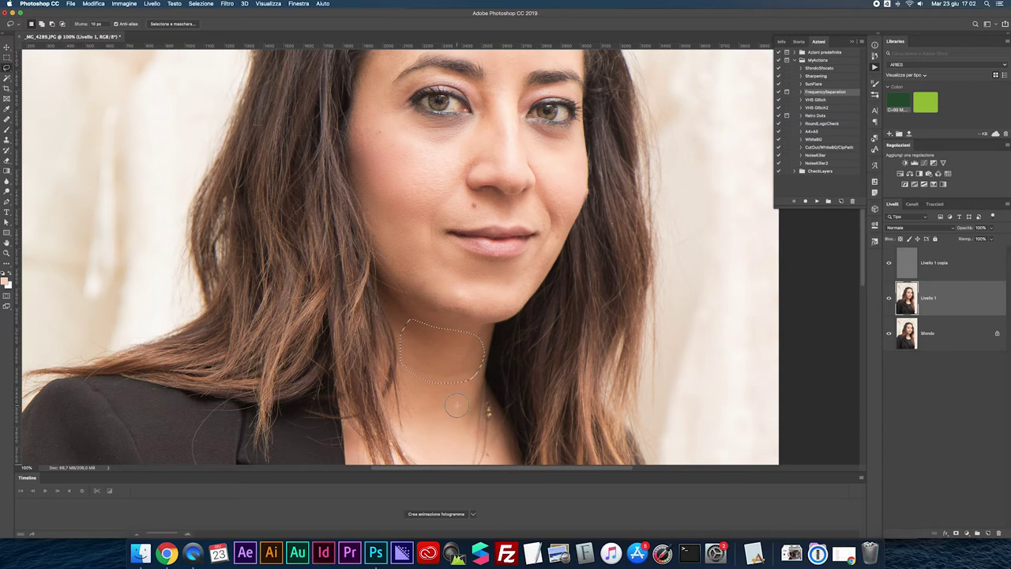
{"action": "scroll", "coordinate": [454, 406], "scroll_direction": "down", "scroll_amount": 3}
{"action": "scroll", "coordinate": [453, 405], "scroll_direction": "down", "scroll_amount": 4}
{"action": "scroll", "coordinate": [482, 350], "scroll_direction": "up", "scroll_amount": 7}
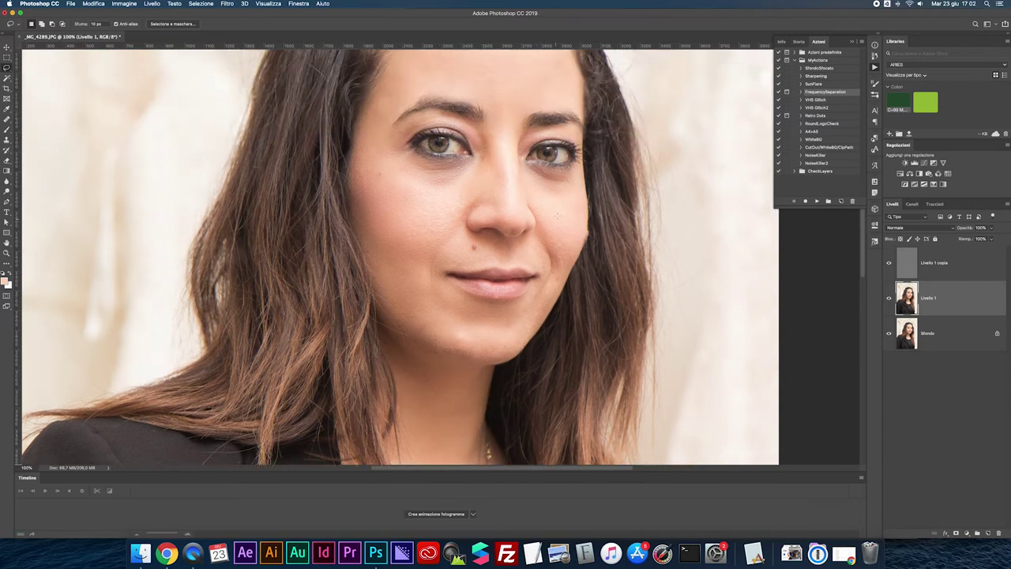
{"action": "mouse_move", "coordinate": [539, 209]}
{"action": "left_mouse_down"}
{"action": "mouse_move", "coordinate": [558, 282]}
{"action": "mouse_move", "coordinate": [577, 237]}
{"action": "mouse_move", "coordinate": [556, 188]}
{"action": "left_mouse_up"}
{"action": "key", "text": "super+d"}
Lasso the cheek beneath the nearer eye and the side of the nose bridge, repeating the last Gaussian Blur on each.
{"action": "mouse_move", "coordinate": [421, 200]}
{"action": "left_mouse_down"}
{"action": "mouse_move", "coordinate": [462, 191]}
{"action": "mouse_move", "coordinate": [478, 200]}
{"action": "mouse_move", "coordinate": [434, 237]}
{"action": "mouse_move", "coordinate": [401, 219]}
{"action": "left_mouse_up"}
{"action": "mouse_move", "coordinate": [485, 158]}
{"action": "left_mouse_down"}
{"action": "mouse_move", "coordinate": [485, 135]}
{"action": "mouse_move", "coordinate": [506, 158]}
{"action": "mouse_move", "coordinate": [498, 185]}
{"action": "mouse_move", "coordinate": [484, 162]}
{"action": "left_mouse_up"}
{"action": "key", "text": "ctrl+super+f"}
{"action": "left_click", "coordinate": [482, 195]}
{"action": "mouse_move", "coordinate": [465, 182]}
{"action": "left_mouse_down"}
{"action": "mouse_move", "coordinate": [491, 127]}
{"action": "mouse_move", "coordinate": [501, 175]}
{"action": "mouse_move", "coordinate": [493, 193]}
{"action": "mouse_move", "coordinate": [469, 201]}
{"action": "left_mouse_up"}
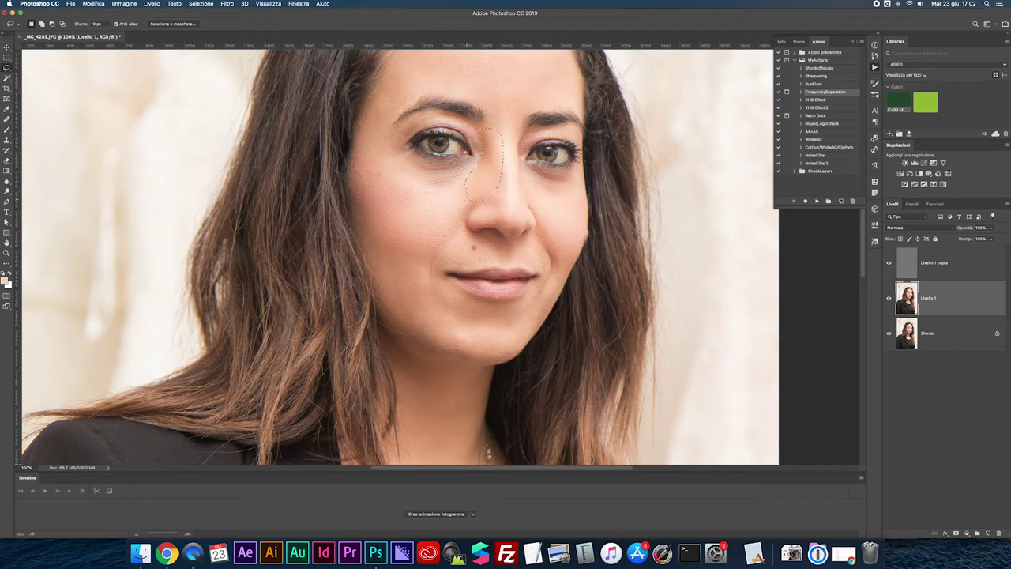
{"action": "key", "text": "ctrl+super+f"}
{"action": "left_click", "coordinate": [466, 199]}
{"action": "scroll", "coordinate": [466, 200], "scroll_direction": "left", "scroll_amount": 1}
{"action": "scroll", "coordinate": [513, 121], "scroll_direction": "up", "scroll_amount": 3}
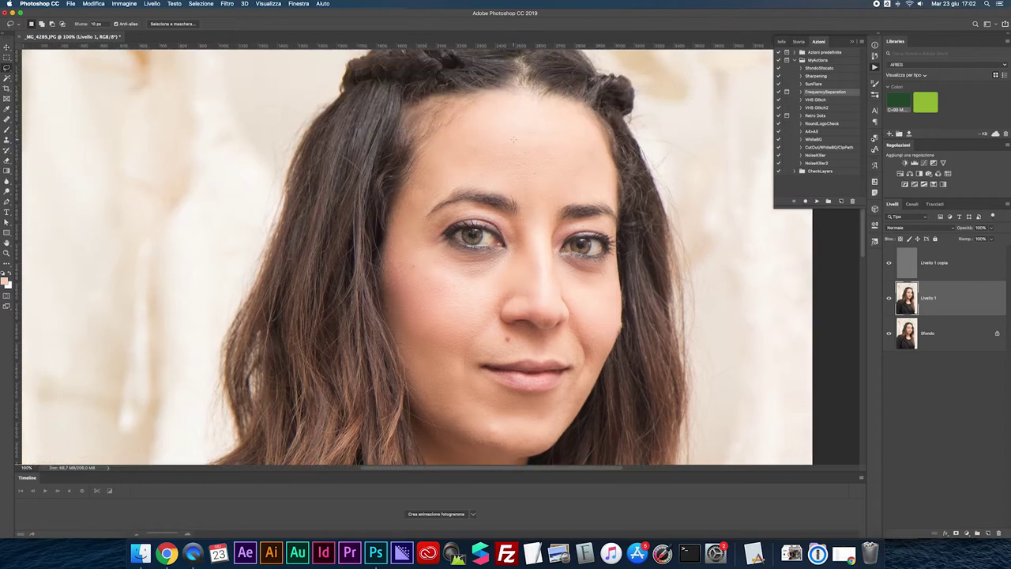
{"action": "scroll", "coordinate": [513, 122], "scroll_direction": "down", "scroll_amount": 1}
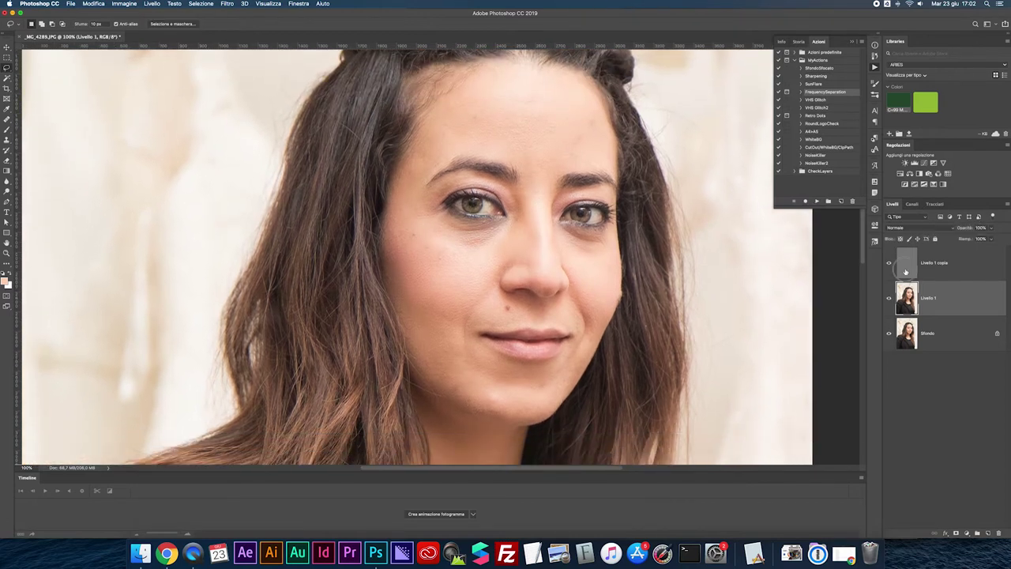
Add a layer above Livello 1 copia, set it to Soft Light (Luce soffusa), and brush the dark skin beneath the nearer eye.
{"action": "left_click", "coordinate": [906, 271]}
{"action": "key", "text": "super+shift+n"}
{"action": "key", "text": "Return"}
{"action": "key", "text": "b"}
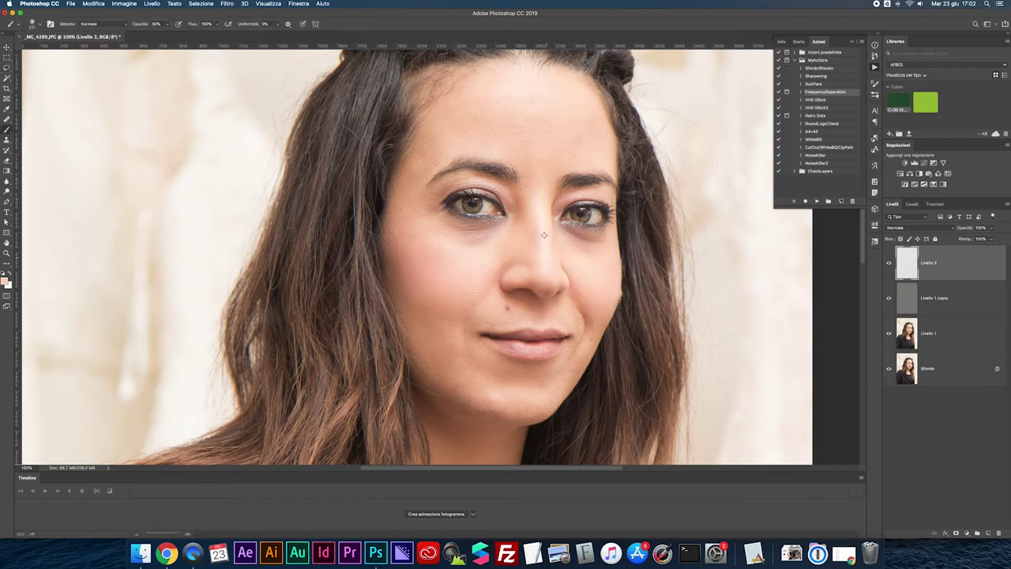
{"action": "left_click", "coordinate": [898, 229]}
{"action": "left_click", "coordinate": [897, 318]}
{"action": "left_click_drag", "start_coordinate": [478, 233], "coordinate": [505, 230]}
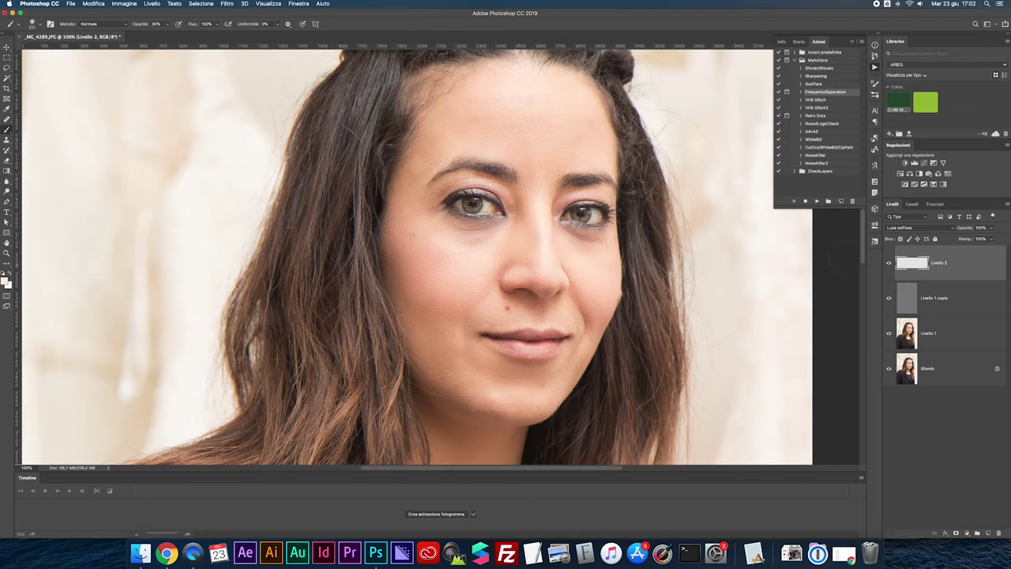
Compare the portrait with and without the brush layer and the retouching, and merge all its layers into one.
{"action": "left_click", "coordinate": [889, 264]}
{"action": "left_click", "coordinate": [889, 265]}
{"action": "left_click", "coordinate": [889, 369]}
{"action": "left_click", "coordinate": [889, 370]}
{"action": "key", "text": "super+0"}
{"action": "left_click", "coordinate": [908, 366], "text": "shift"}
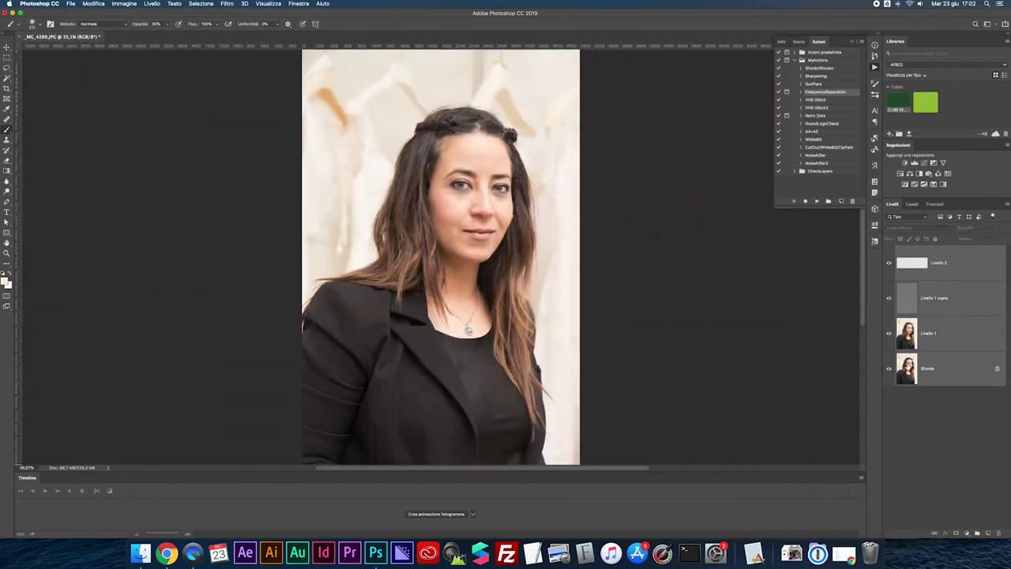
{"action": "key", "text": "super+e"}
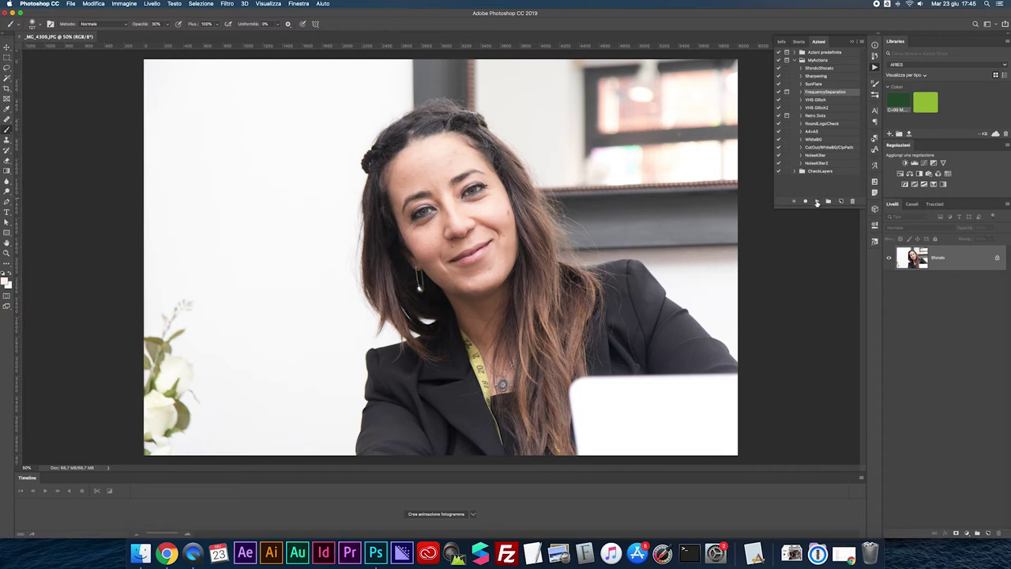
Run the FrequencySeparation action on _MG_4309.JPG, accepting the proposed Gaussian Blur radius.
{"action": "left_click", "coordinate": [816, 201]}
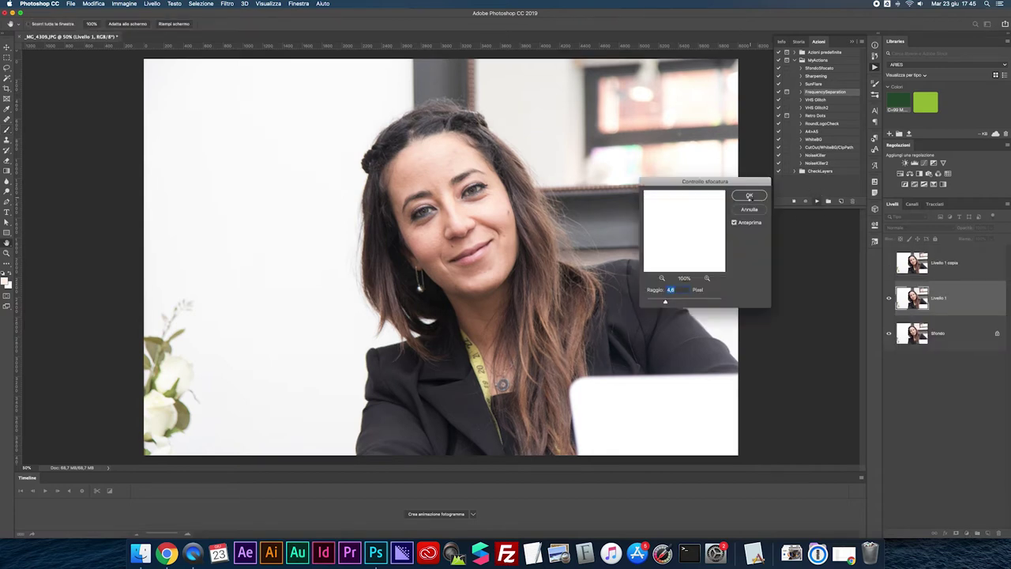
{"action": "left_click", "coordinate": [749, 196]}
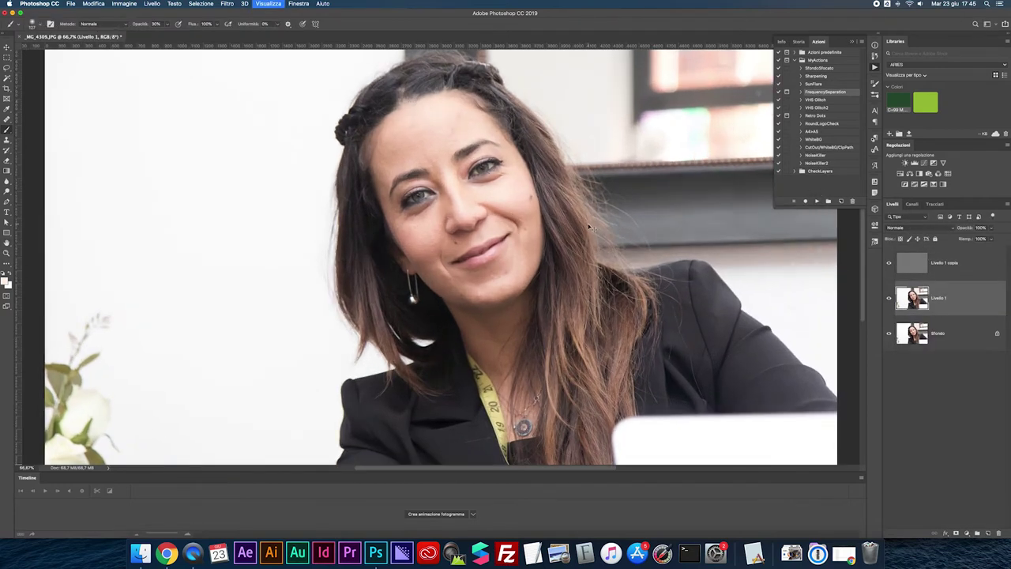
Lasso the whole forehead above the brows on Livello 1, apply Gaussian Blur to it, and repeat the filter once.
{"action": "key", "text": "l"}
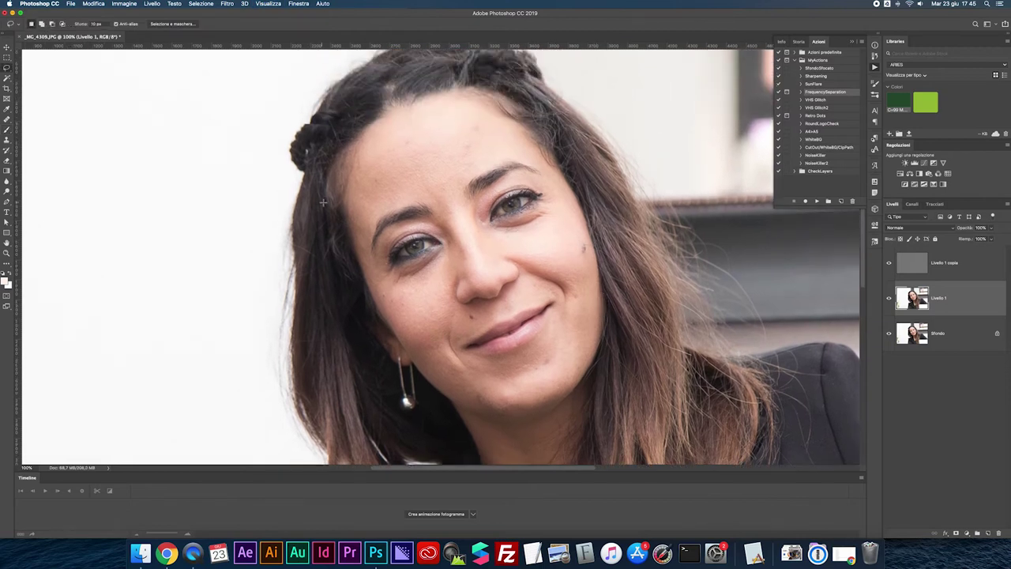
{"action": "mouse_move", "coordinate": [336, 194]}
{"action": "left_mouse_down"}
{"action": "mouse_move", "coordinate": [371, 131]}
{"action": "mouse_move", "coordinate": [417, 113]}
{"action": "mouse_move", "coordinate": [463, 113]}
{"action": "mouse_move", "coordinate": [511, 136]}
{"action": "mouse_move", "coordinate": [515, 162]}
{"action": "mouse_move", "coordinate": [470, 185]}
{"action": "mouse_move", "coordinate": [367, 215]}
{"action": "mouse_move", "coordinate": [344, 203]}
{"action": "left_mouse_up"}
{"action": "left_click", "coordinate": [226, 3]}
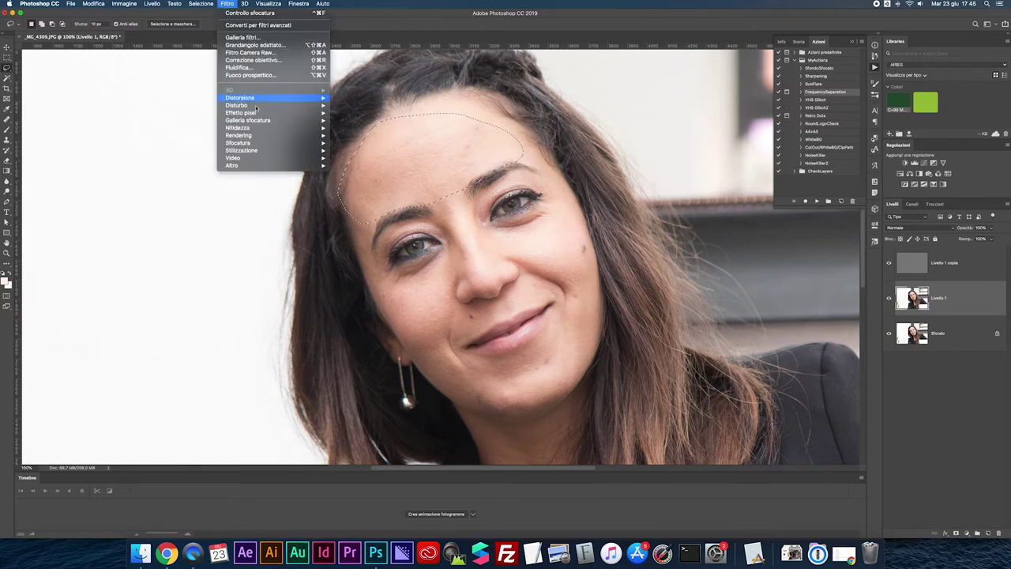
{"action": "mouse_move", "coordinate": [261, 146]}
{"action": "left_click", "coordinate": [339, 143]}
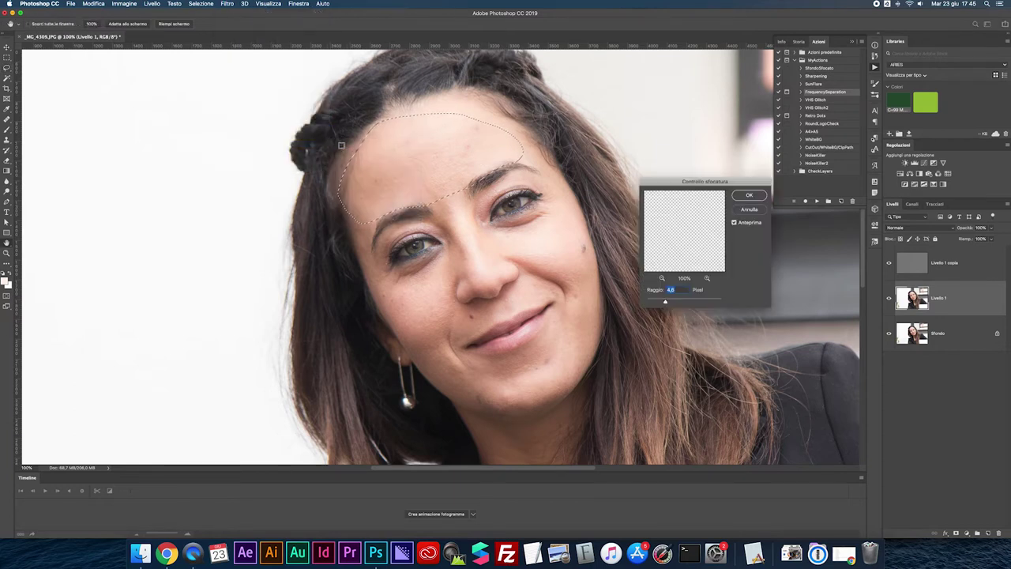
{"action": "key", "text": "Return"}
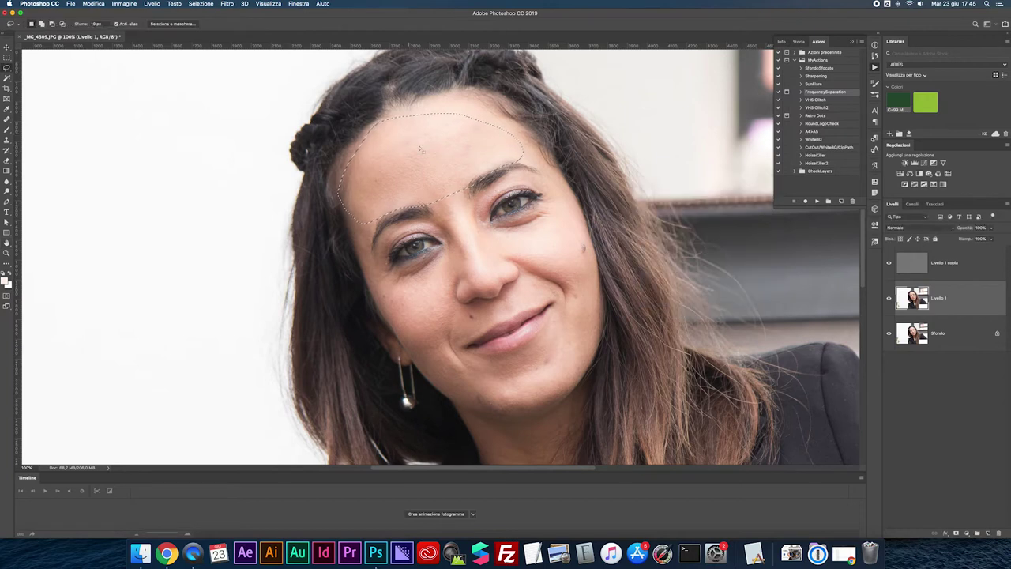
{"action": "key", "text": "ctrl+super+f"}
{"action": "left_click", "coordinate": [429, 177]}
Lasso the lower forehead above the brows and the cheek on the earring side, repeating the last Gaussian Blur on each.
{"action": "mouse_move", "coordinate": [428, 191]}
{"action": "left_mouse_down"}
{"action": "mouse_move", "coordinate": [451, 248]}
{"action": "mouse_move", "coordinate": [472, 257]}
{"action": "mouse_move", "coordinate": [477, 227]}
{"action": "mouse_move", "coordinate": [452, 184]}
{"action": "left_mouse_up"}
{"action": "key", "text": "ctrl+super+f"}
{"action": "mouse_move", "coordinate": [385, 266]}
{"action": "left_mouse_down"}
{"action": "mouse_move", "coordinate": [445, 249]}
{"action": "mouse_move", "coordinate": [422, 298]}
{"action": "mouse_move", "coordinate": [400, 303]}
{"action": "mouse_move", "coordinate": [368, 282]}
{"action": "mouse_move", "coordinate": [366, 233]}
{"action": "left_mouse_up"}
{"action": "mouse_move", "coordinate": [378, 286]}
{"action": "left_mouse_down"}
{"action": "mouse_move", "coordinate": [414, 347]}
{"action": "mouse_move", "coordinate": [466, 367]}
{"action": "left_mouse_up"}
{"action": "left_click_drag", "start_coordinate": [455, 311], "coordinate": [445, 271]}
{"action": "key", "text": "ctrl+super+f"}
{"action": "key", "text": "super+d"}
Lasso the nose bridge and the skin beside the nose beneath the farther eye, blurring both with the last filter.
{"action": "mouse_move", "coordinate": [484, 203]}
{"action": "left_mouse_down"}
{"action": "mouse_move", "coordinate": [488, 231]}
{"action": "mouse_move", "coordinate": [517, 225]}
{"action": "mouse_move", "coordinate": [551, 191]}
{"action": "mouse_move", "coordinate": [544, 230]}
{"action": "mouse_move", "coordinate": [490, 236]}
{"action": "mouse_move", "coordinate": [473, 221]}
{"action": "left_mouse_up"}
{"action": "key", "text": "ctrl+super+f"}
{"action": "left_click", "coordinate": [501, 249]}
{"action": "mouse_move", "coordinate": [501, 249]}
{"action": "left_mouse_down"}
{"action": "mouse_move", "coordinate": [560, 257]}
{"action": "mouse_move", "coordinate": [578, 271]}
{"action": "mouse_move", "coordinate": [583, 301]}
{"action": "mouse_move", "coordinate": [561, 309]}
{"action": "mouse_move", "coordinate": [503, 255]}
{"action": "left_mouse_up"}
{"action": "key", "text": "super+f"}
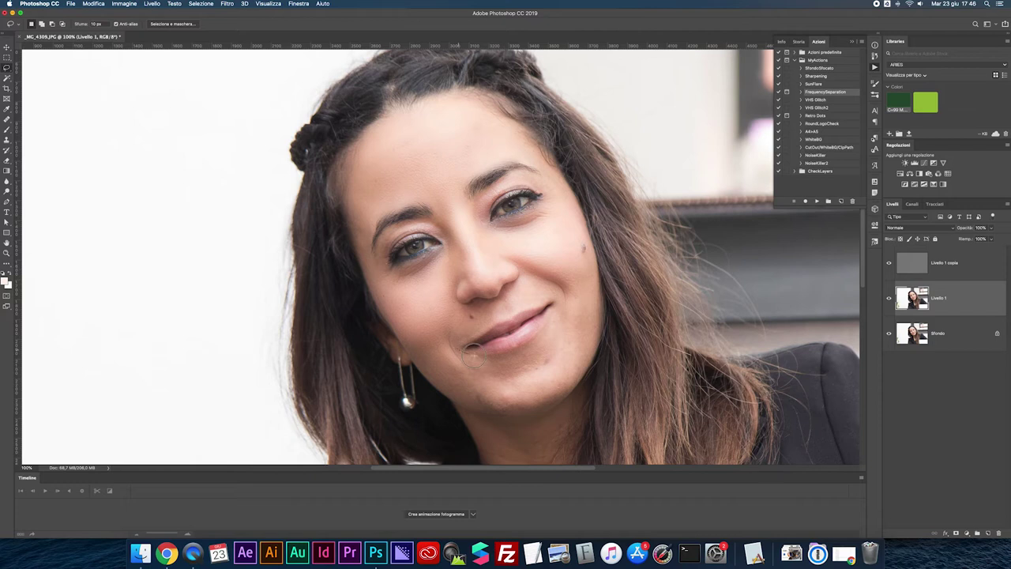
Lasso the chin around the mouth and the cheek near the mole by the hair, repeating the last Gaussian Blur on each.
{"action": "mouse_move", "coordinate": [522, 348]}
{"action": "left_mouse_down"}
{"action": "mouse_move", "coordinate": [555, 306]}
{"action": "mouse_move", "coordinate": [579, 310]}
{"action": "mouse_move", "coordinate": [588, 360]}
{"action": "mouse_move", "coordinate": [540, 399]}
{"action": "mouse_move", "coordinate": [478, 405]}
{"action": "mouse_move", "coordinate": [442, 378]}
{"action": "mouse_move", "coordinate": [447, 362]}
{"action": "left_mouse_up"}
{"action": "key", "text": "ctrl+super+f"}
{"action": "mouse_move", "coordinate": [569, 239]}
{"action": "left_mouse_down"}
{"action": "mouse_move", "coordinate": [596, 281]}
{"action": "mouse_move", "coordinate": [581, 292]}
{"action": "mouse_move", "coordinate": [552, 258]}
{"action": "mouse_move", "coordinate": [562, 237]}
{"action": "left_mouse_up"}
{"action": "key", "text": "super+f"}
Lasso the neck under the chin and the skin beneath the outer corner of the farther eye, and blur both selections.
{"action": "scroll", "coordinate": [478, 347], "scroll_direction": "down", "scroll_amount": 4}
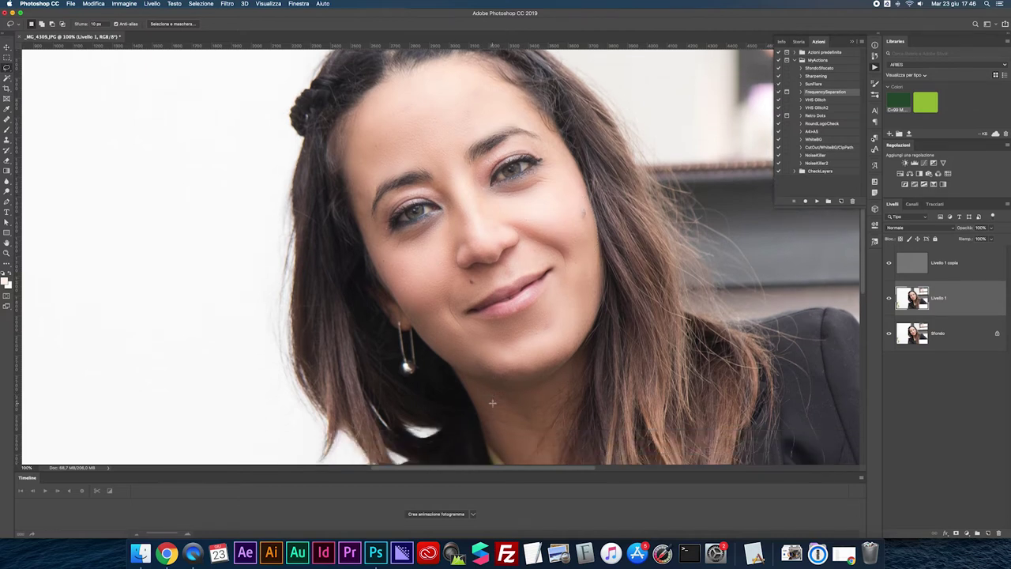
{"action": "mouse_move", "coordinate": [482, 325]}
{"action": "left_mouse_down"}
{"action": "mouse_move", "coordinate": [518, 329]}
{"action": "mouse_move", "coordinate": [532, 341]}
{"action": "mouse_move", "coordinate": [462, 343]}
{"action": "mouse_move", "coordinate": [570, 349]}
{"action": "mouse_move", "coordinate": [571, 409]}
{"action": "mouse_move", "coordinate": [498, 405]}
{"action": "mouse_move", "coordinate": [480, 384]}
{"action": "left_mouse_up"}
{"action": "key", "text": "super+f"}
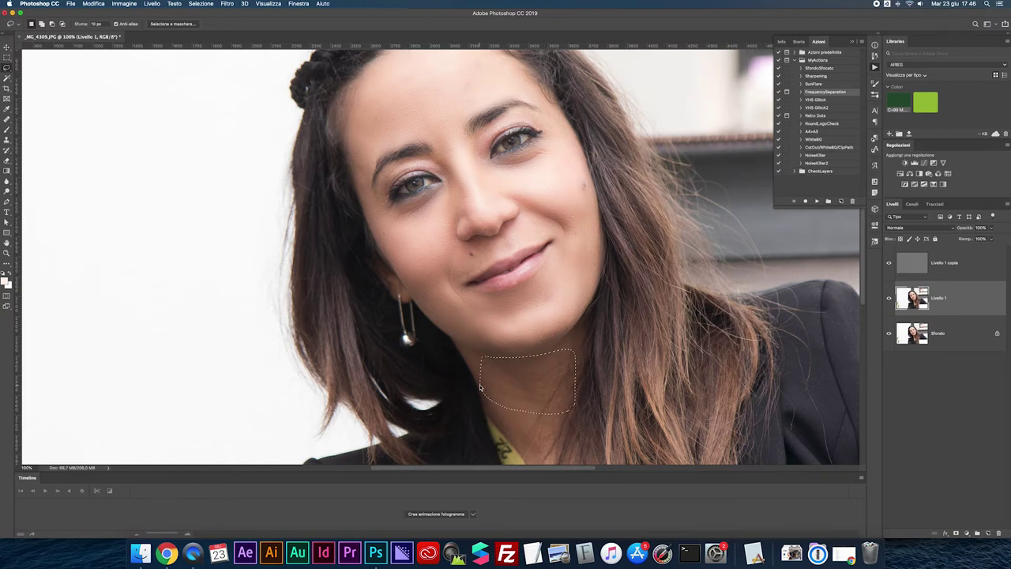
{"action": "key", "text": "super+d"}
{"action": "scroll", "coordinate": [517, 388], "scroll_direction": "left", "scroll_amount": 1}
{"action": "scroll", "coordinate": [552, 329], "scroll_direction": "down", "scroll_amount": 3}
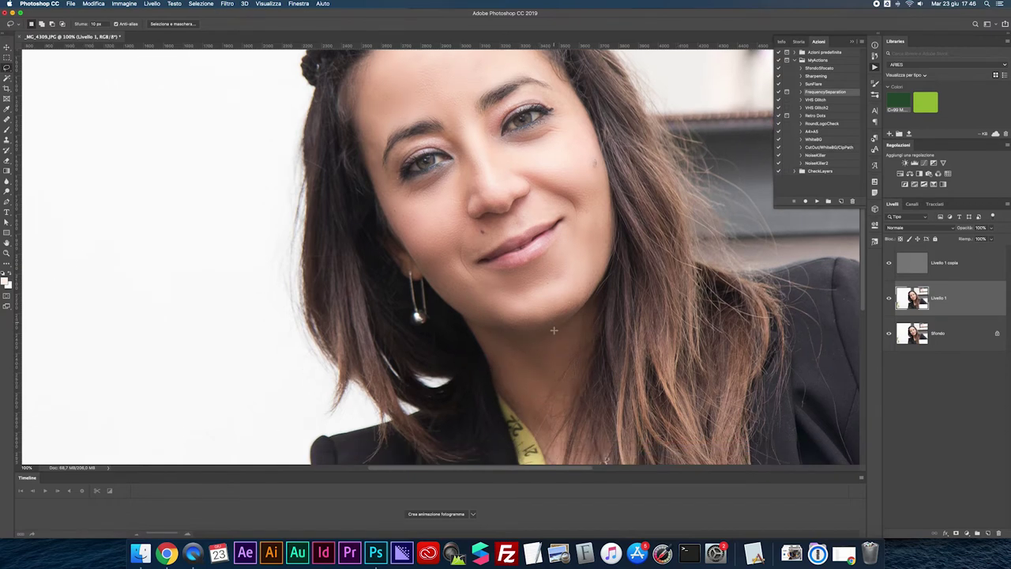
{"action": "scroll", "coordinate": [554, 330], "scroll_direction": "up", "scroll_amount": 5}
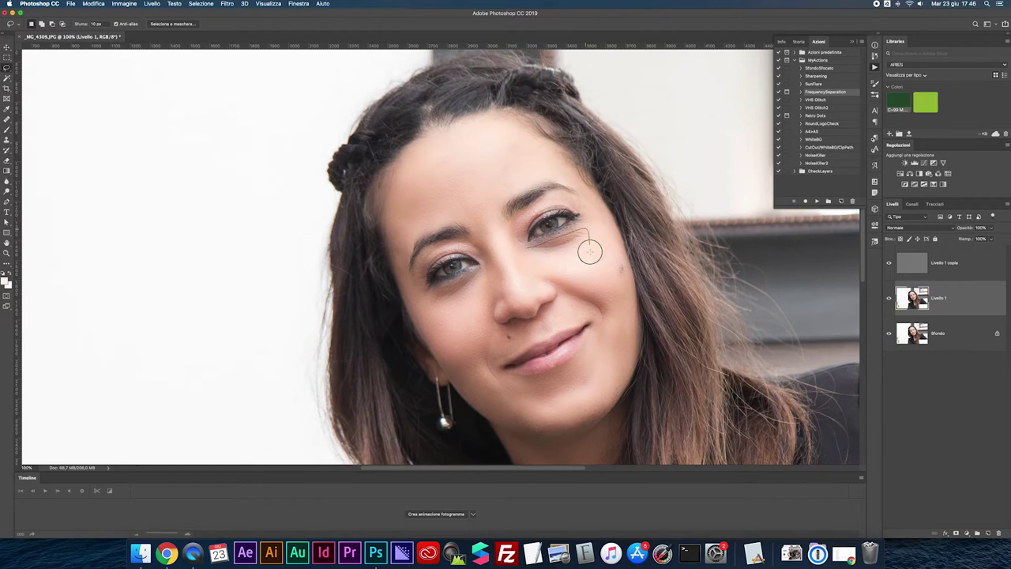
{"action": "key", "text": "ctrl+super+f"}
Add a layer above Livello 1 copia, brush light skin tone beneath the eye and on the nose, and set it to Soft Light (Luce soffusa).
{"action": "left_click", "coordinate": [904, 266]}
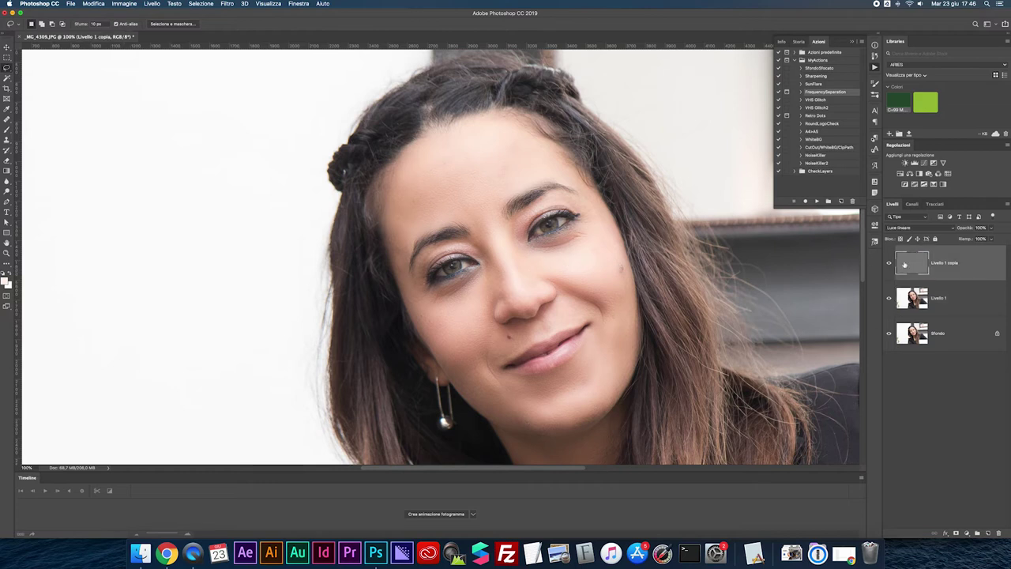
{"action": "key", "text": "super+shift+n"}
{"action": "key", "text": "Return"}
{"action": "key", "text": "b"}
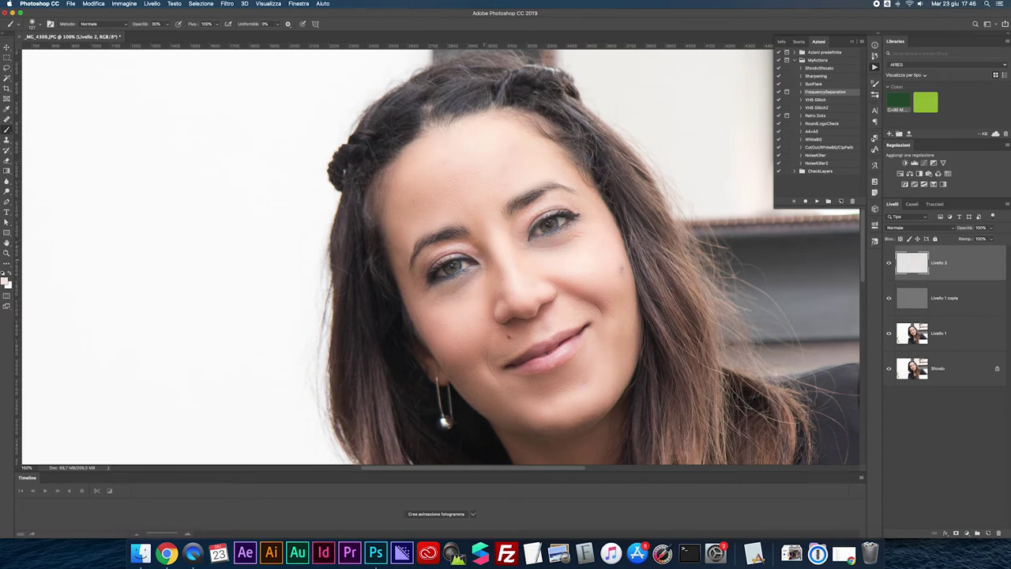
{"action": "left_click_drag", "start_coordinate": [494, 274], "coordinate": [515, 292]}
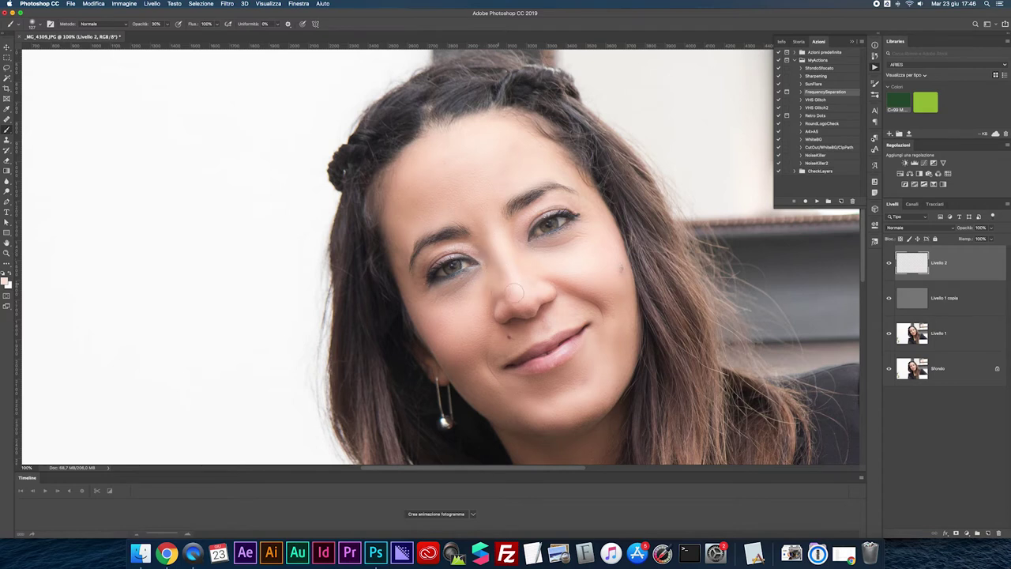
{"action": "left_click", "coordinate": [896, 227]}
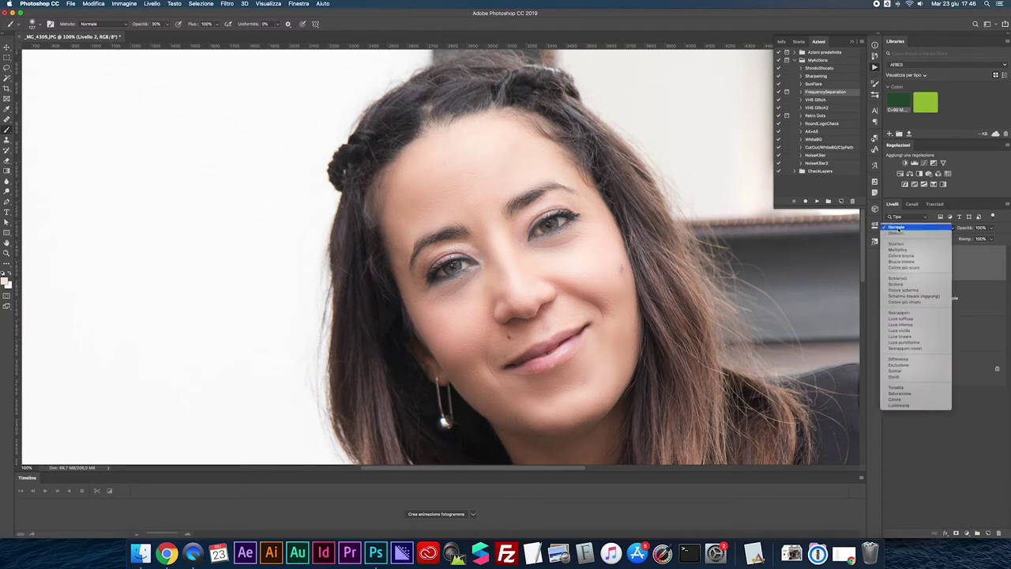
{"action": "left_click", "coordinate": [908, 319]}
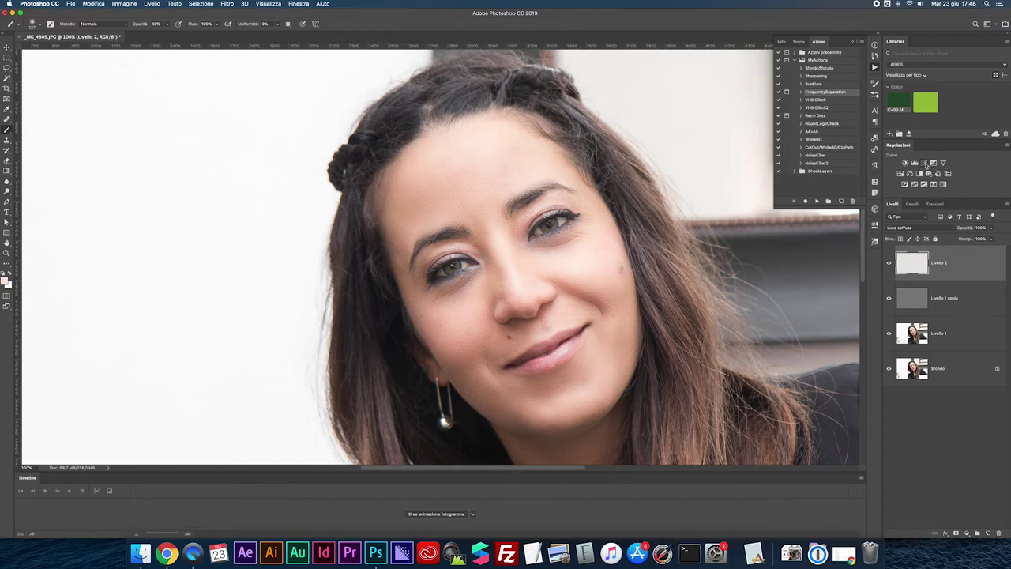
Add a Curves adjustment layer, raise its midpoint to output 128 to brighten the image, and invert its mask to black.
{"action": "left_click", "coordinate": [928, 164]}
{"action": "left_click_drag", "start_coordinate": [818, 303], "coordinate": [815, 299]}
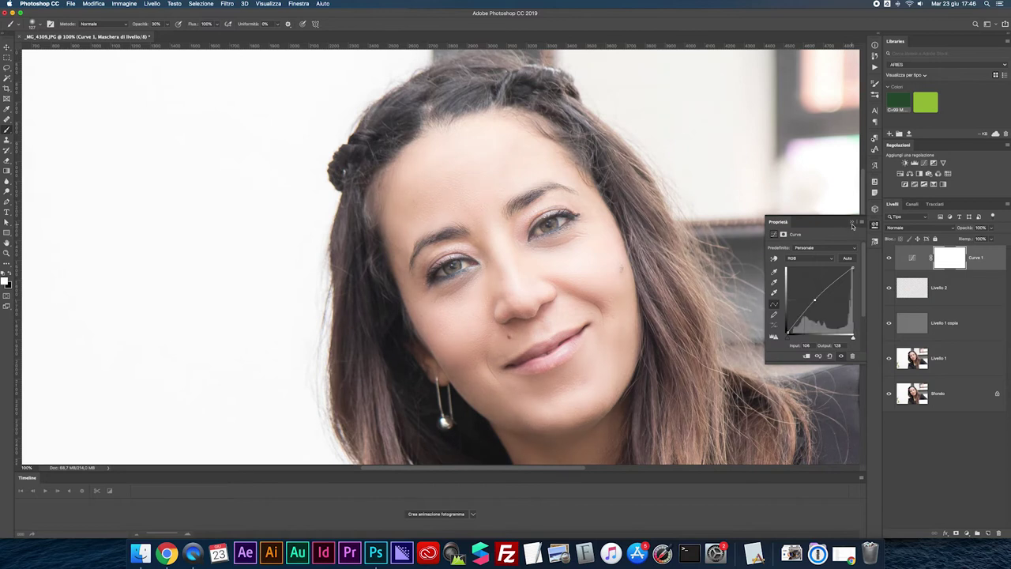
{"action": "key", "text": "super+i"}
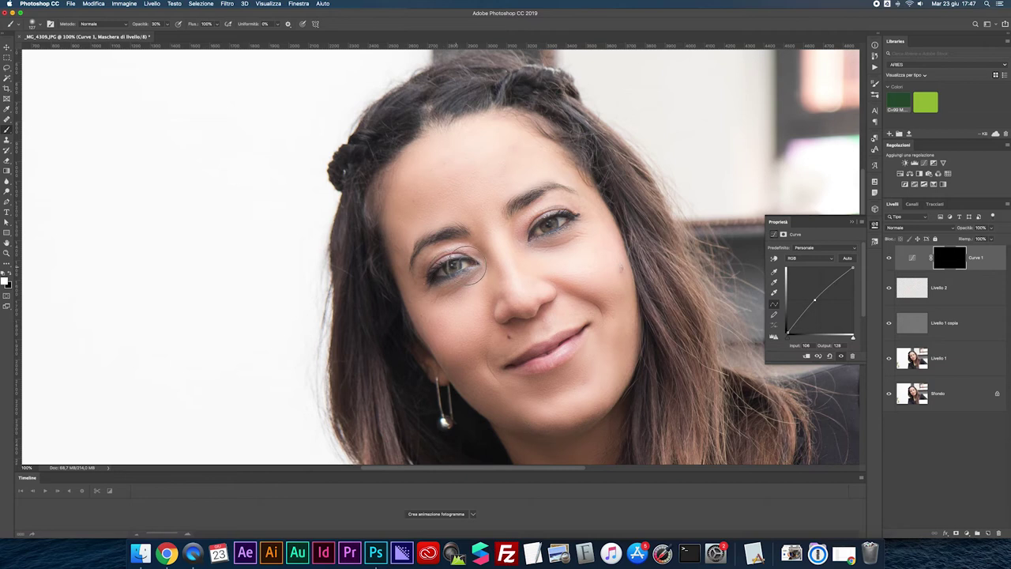
Paint white over both irises on the Curves mask with a small brush to brighten the eyes.
{"action": "key", "text": "super+plus"}
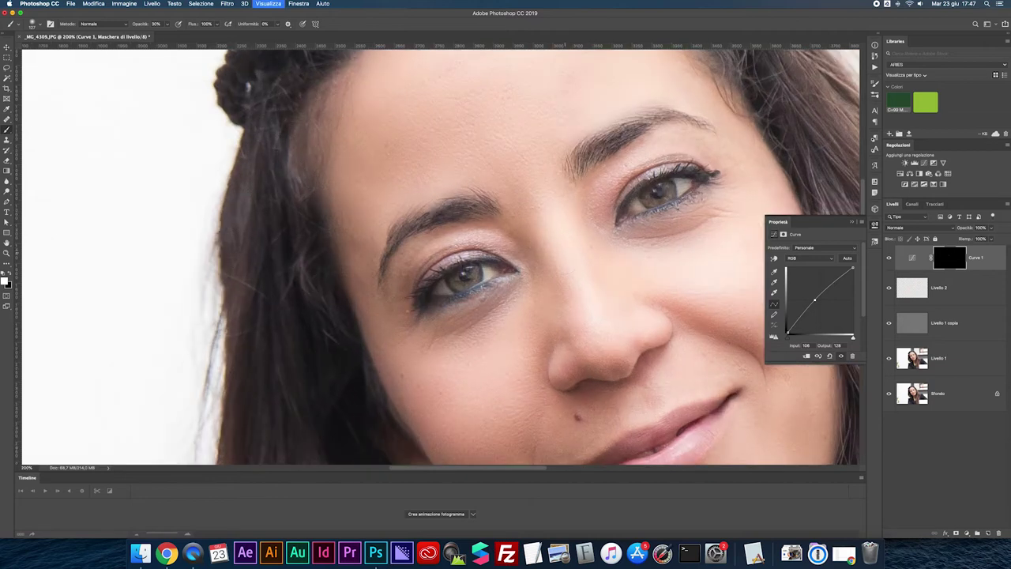
{"action": "mouse_move", "coordinate": [483, 281]}
{"action": "left_mouse_down"}
{"action": "mouse_move", "coordinate": [447, 281]}
{"action": "mouse_move", "coordinate": [461, 285]}
{"action": "mouse_move", "coordinate": [477, 268]}
{"action": "left_mouse_up"}
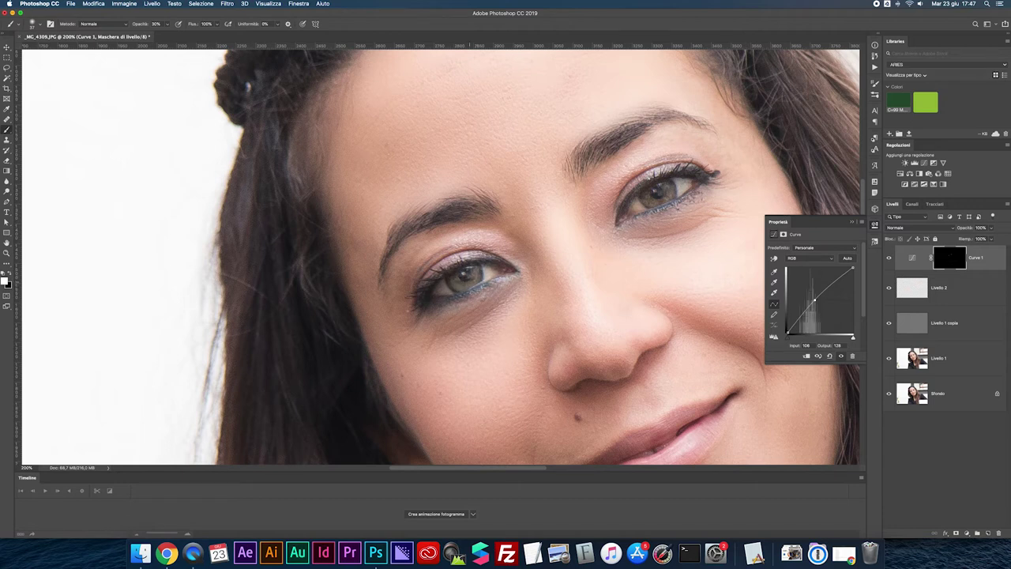
{"action": "mouse_move", "coordinate": [647, 196]}
{"action": "left_mouse_down"}
{"action": "mouse_move", "coordinate": [665, 190]}
{"action": "mouse_move", "coordinate": [645, 196]}
{"action": "left_mouse_up"}
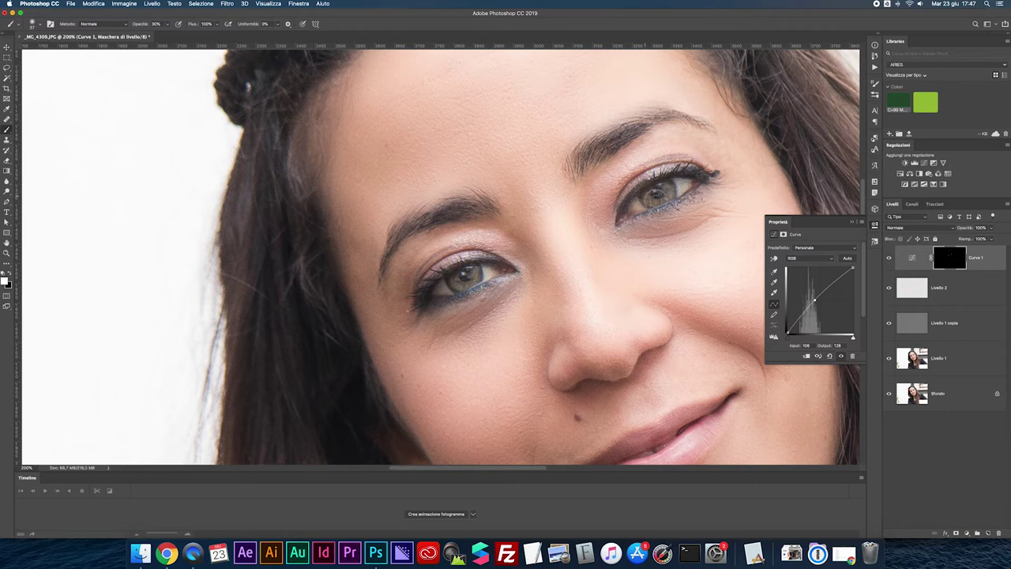
Compare the eyes with and without the Curves layer, and lower that layer's opacity.
{"action": "left_click", "coordinate": [888, 257]}
{"action": "left_click", "coordinate": [888, 259]}
{"action": "key", "text": "v"}
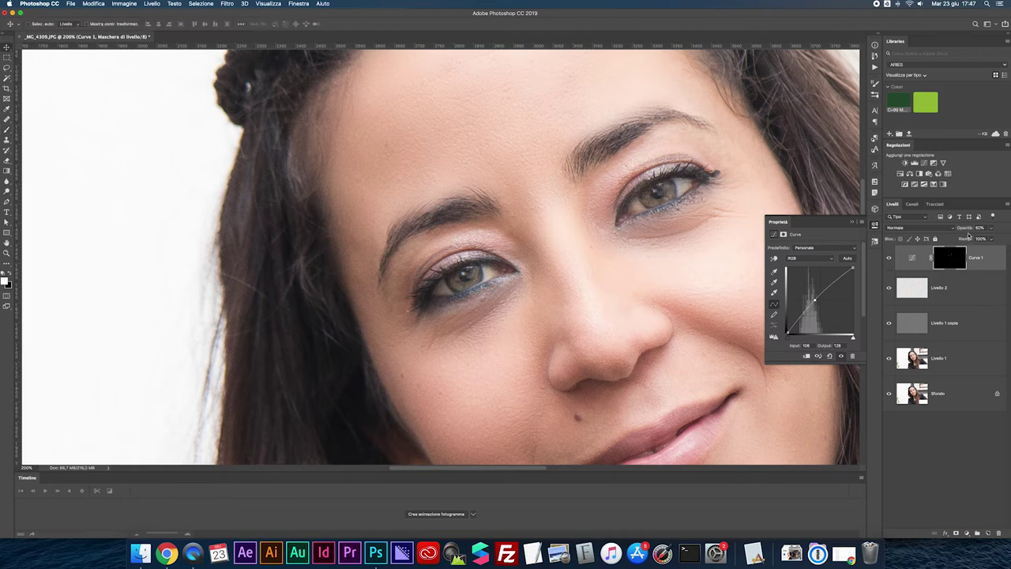
{"action": "left_click", "coordinate": [888, 258]}
{"action": "left_click", "coordinate": [887, 258]}
Compare the full portrait with the original Sfondo layer, then merge all layers and save the JPEG at quality 12.
{"action": "key", "text": "super+0"}
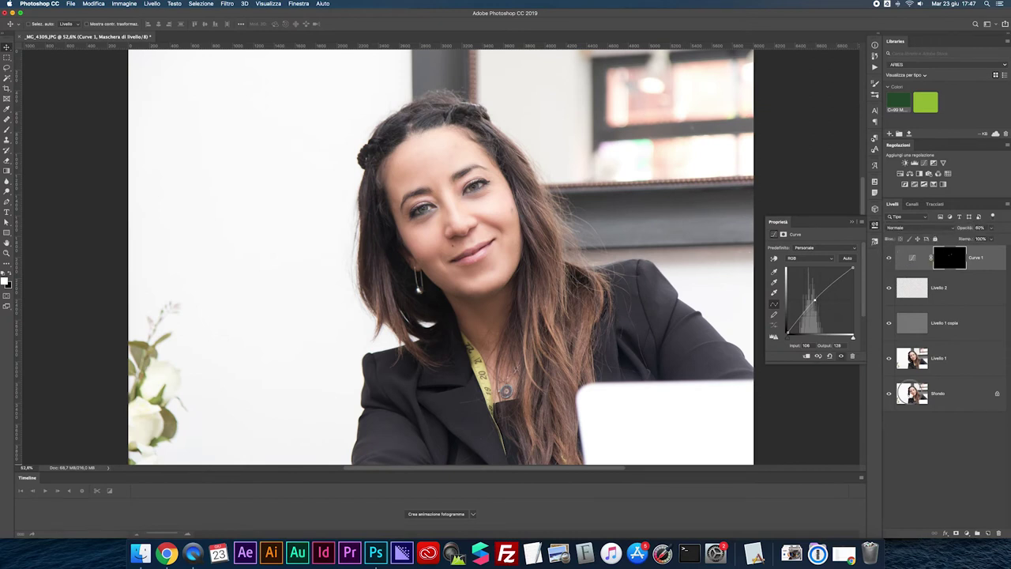
{"action": "left_click", "coordinate": [906, 390], "text": "shift"}
{"action": "left_click", "coordinate": [888, 394], "text": "alt"}
{"action": "left_click", "coordinate": [889, 394], "text": "alt"}
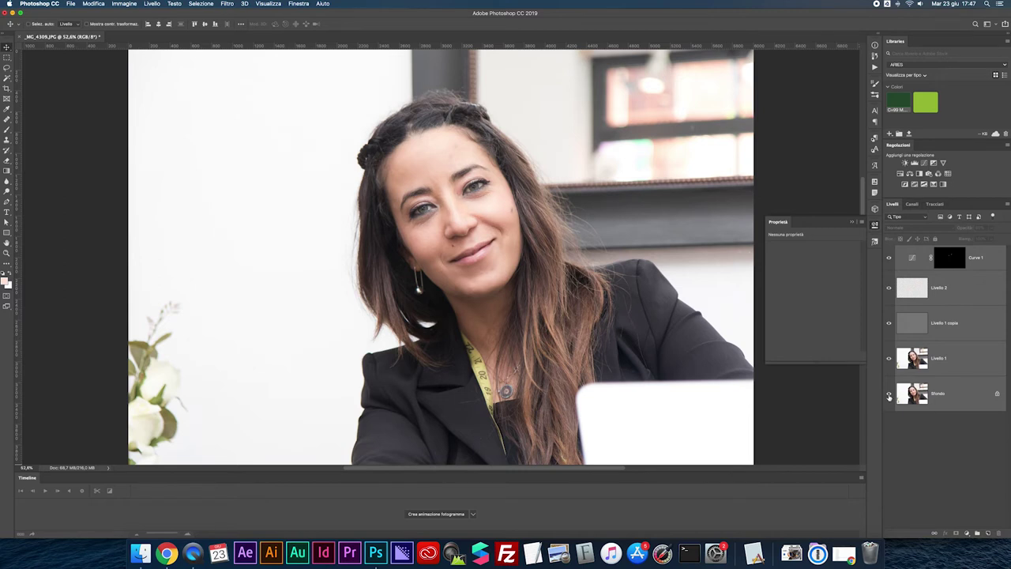
{"action": "key", "text": "super+e"}
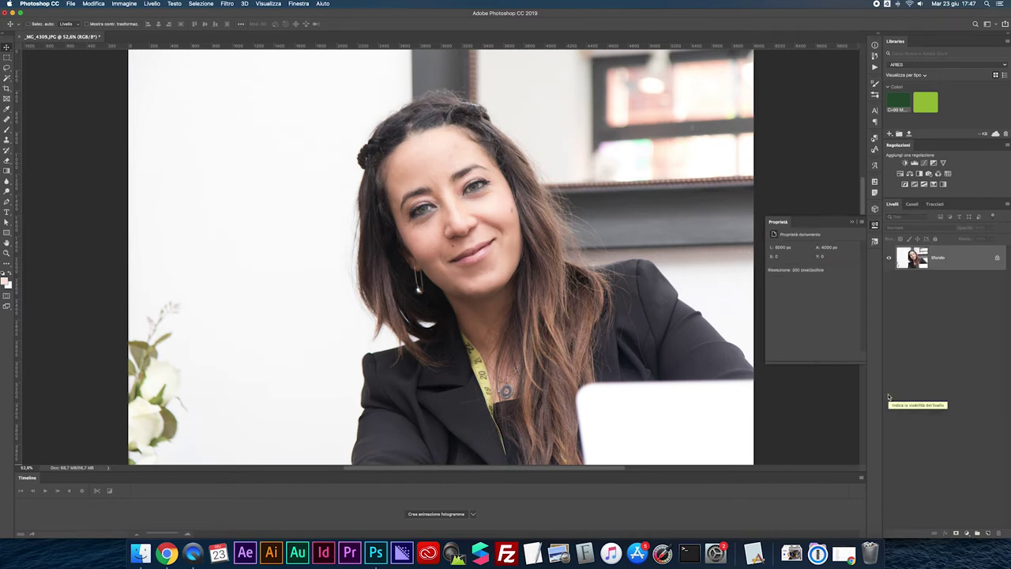
{"action": "key", "text": "super+s"}
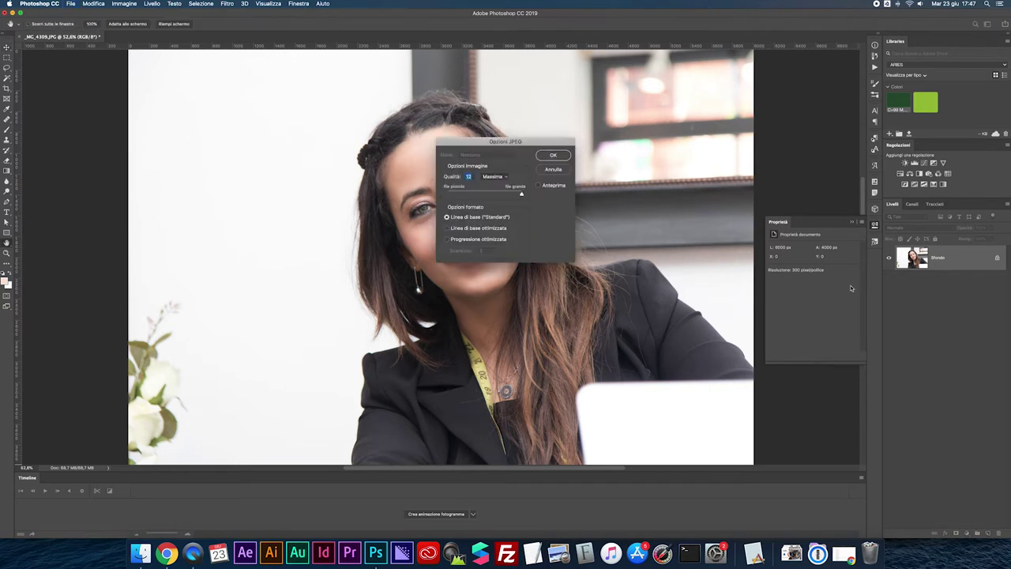
{"action": "scroll", "coordinate": [610, 214], "scroll_direction": "up", "scroll_amount": 1}
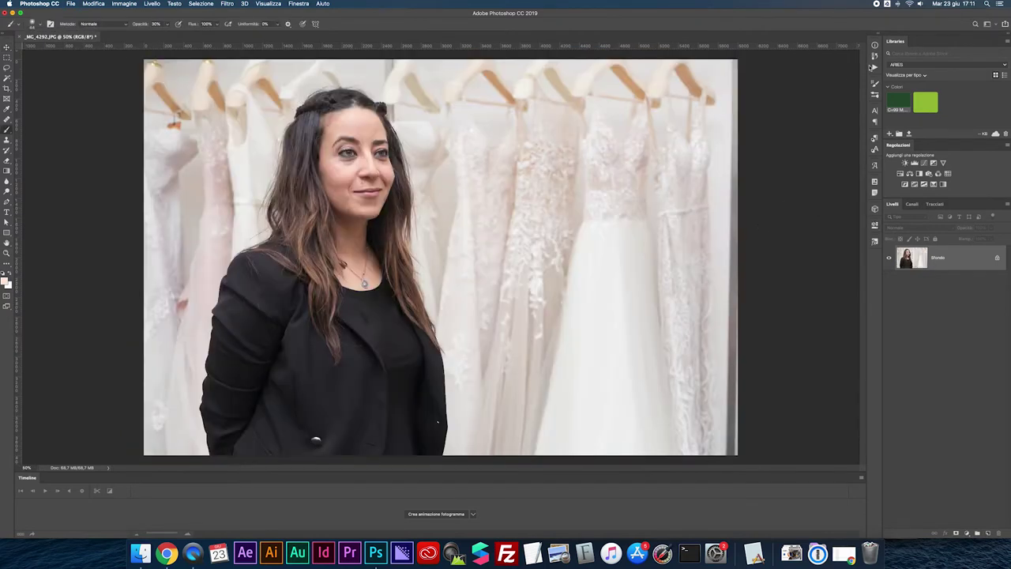
Run the FrequencySeparation action on _MG_4292.JPG with a blur radius of 4.8 pixels.
{"action": "left_click", "coordinate": [874, 67]}
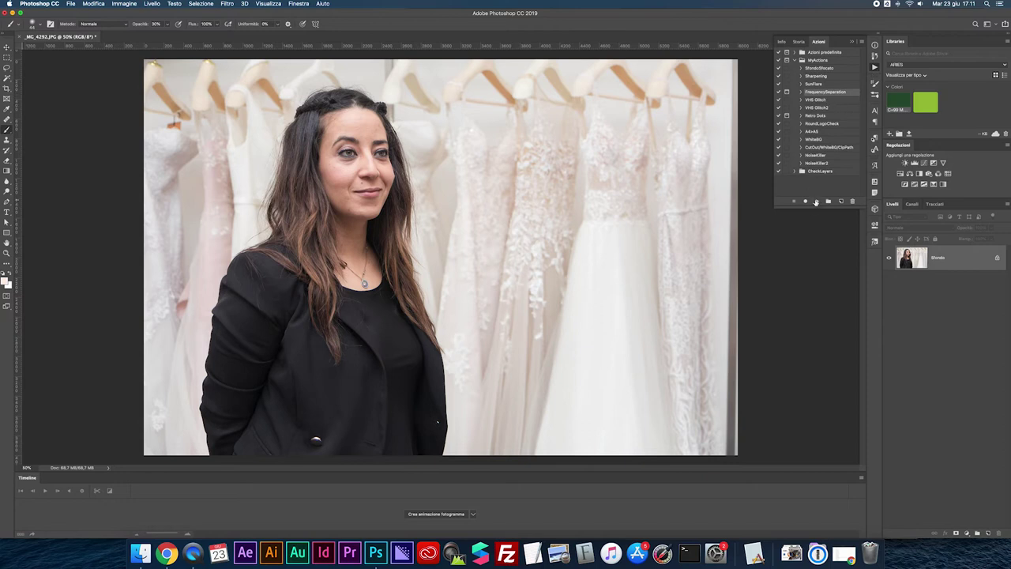
{"action": "left_click", "coordinate": [816, 201]}
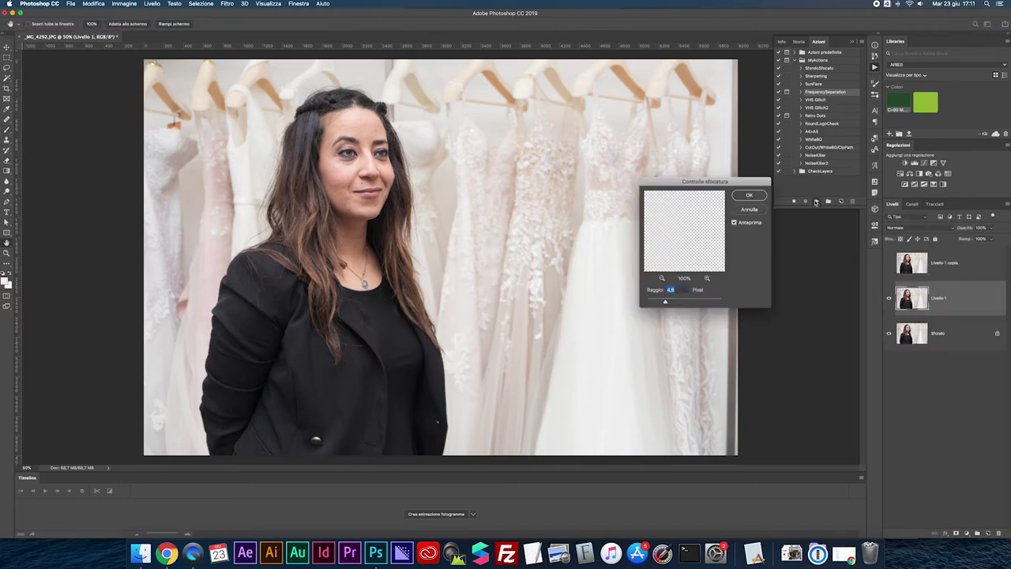
{"action": "left_click", "coordinate": [749, 195]}
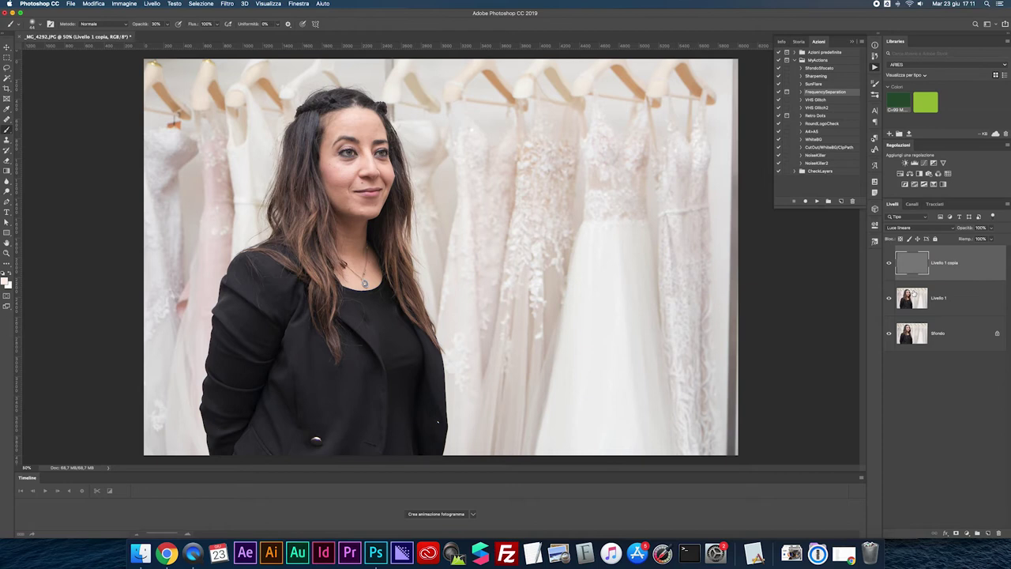
Lasso the forehead on Livello 1 and smooth it with a Gaussian blur at a raised radius.
{"action": "left_click", "coordinate": [916, 295]}
{"action": "key", "text": "super+plus"}
{"action": "scroll", "coordinate": [435, 142], "scroll_direction": "up", "scroll_amount": 3}
{"action": "key", "text": "super+plus"}
{"action": "scroll", "coordinate": [435, 142], "scroll_direction": "left", "scroll_amount": 4}
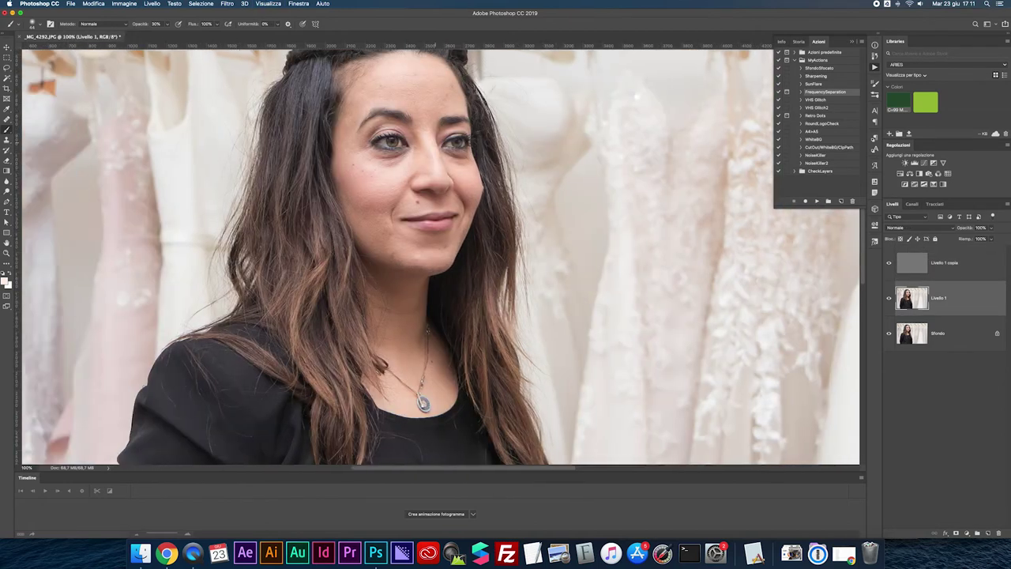
{"action": "key", "text": "super+plus"}
{"action": "scroll", "coordinate": [435, 142], "scroll_direction": "up", "scroll_amount": 5}
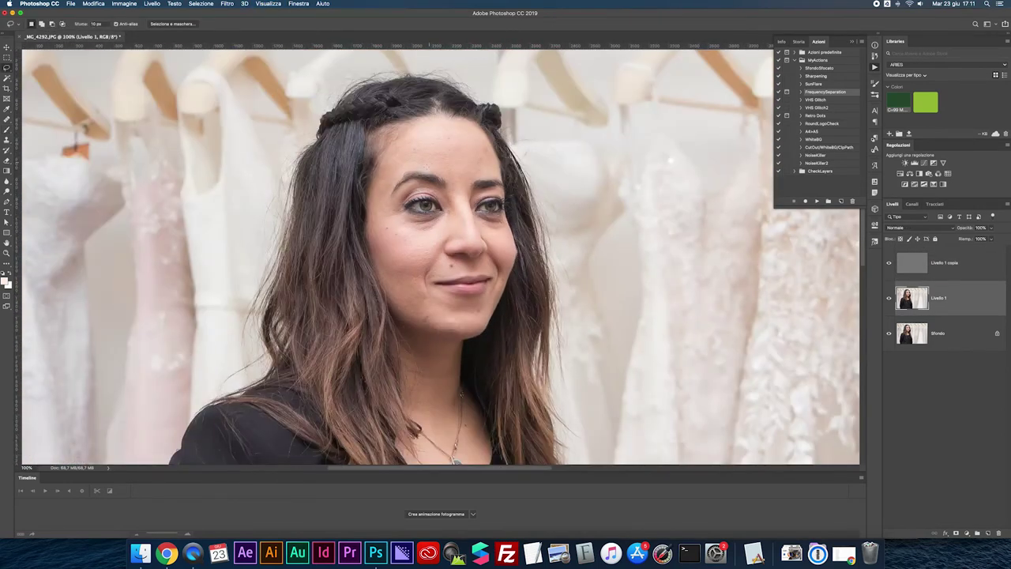
{"action": "mouse_move", "coordinate": [387, 167]}
{"action": "left_mouse_down"}
{"action": "mouse_move", "coordinate": [395, 146]}
{"action": "mouse_move", "coordinate": [436, 128]}
{"action": "mouse_move", "coordinate": [477, 140]}
{"action": "mouse_move", "coordinate": [496, 173]}
{"action": "mouse_move", "coordinate": [387, 166]}
{"action": "left_mouse_up"}
{"action": "left_click", "coordinate": [227, 3]}
{"action": "mouse_move", "coordinate": [253, 142]}
{"action": "left_click", "coordinate": [342, 146]}
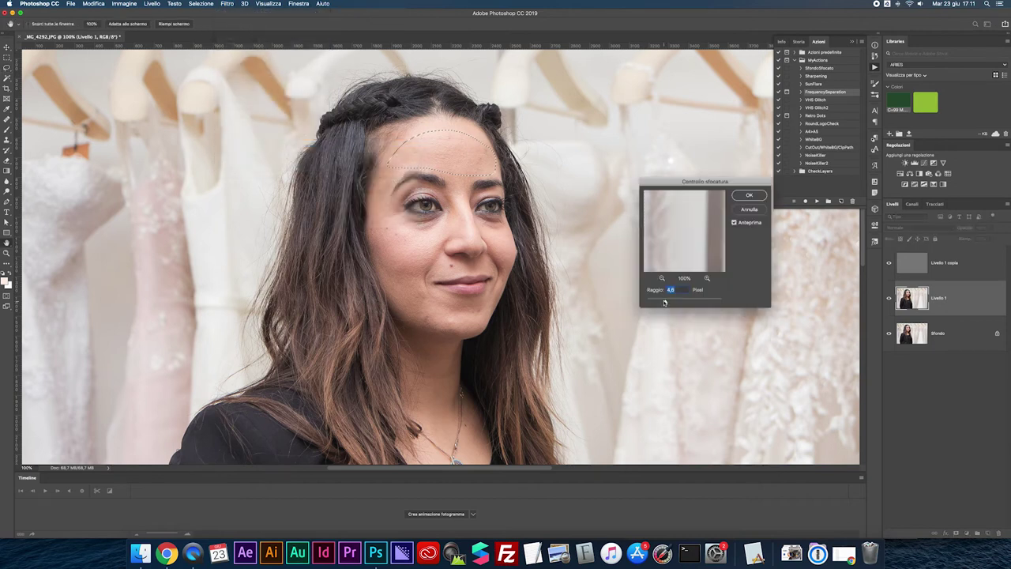
{"action": "left_click_drag", "start_coordinate": [666, 302], "coordinate": [675, 302]}
{"action": "left_click", "coordinate": [749, 195]}
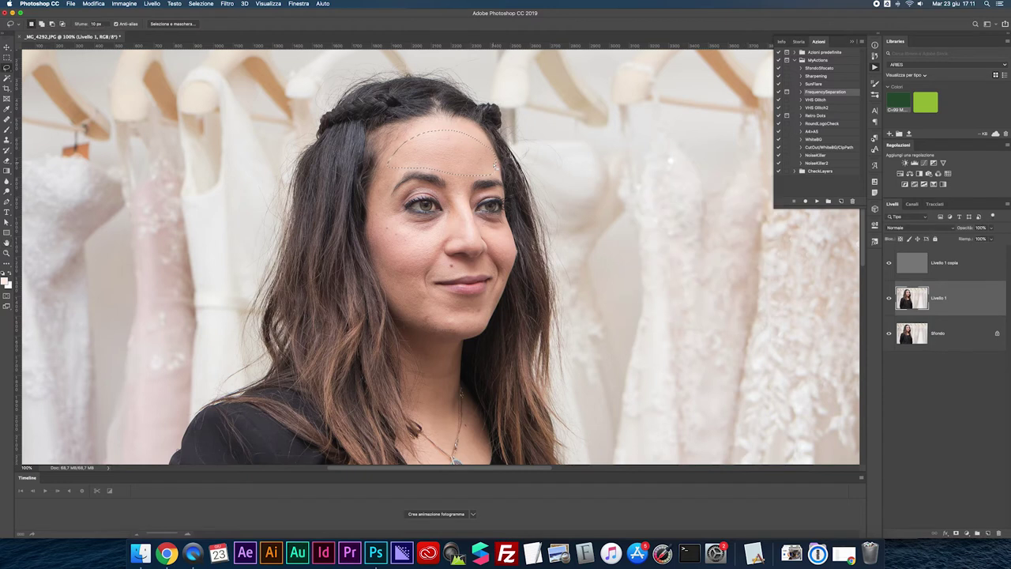
{"action": "key", "text": "super+d"}
Lasso the nose bridge, under-eye areas and temple on Livello 1, and reapply the last blur to these selections.
{"action": "mouse_move", "coordinate": [448, 173]}
{"action": "left_mouse_down"}
{"action": "mouse_move", "coordinate": [460, 209]}
{"action": "mouse_move", "coordinate": [468, 175]}
{"action": "left_mouse_up"}
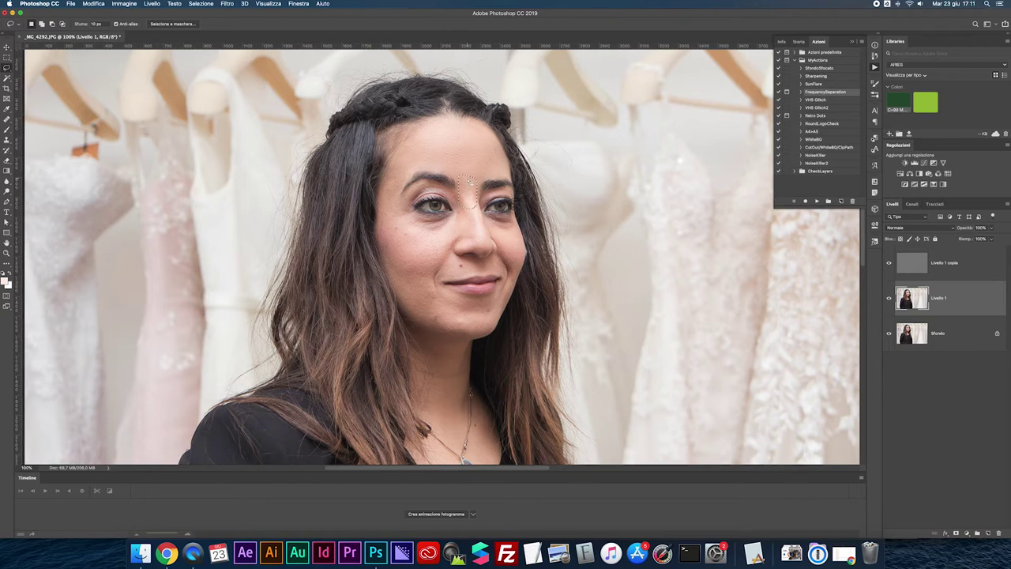
{"action": "mouse_move", "coordinate": [415, 212]}
{"action": "left_mouse_down"}
{"action": "mouse_move", "coordinate": [461, 207]}
{"action": "mouse_move", "coordinate": [465, 218]}
{"action": "mouse_move", "coordinate": [432, 238]}
{"action": "mouse_move", "coordinate": [399, 222]}
{"action": "mouse_move", "coordinate": [414, 212]}
{"action": "left_mouse_up"}
{"action": "mouse_move", "coordinate": [483, 215]}
{"action": "left_mouse_down"}
{"action": "mouse_move", "coordinate": [516, 215]}
{"action": "mouse_move", "coordinate": [517, 228]}
{"action": "mouse_move", "coordinate": [484, 217]}
{"action": "left_mouse_up"}
{"action": "key", "text": "ctrl+super+f"}
{"action": "mouse_move", "coordinate": [400, 183]}
{"action": "left_mouse_down"}
{"action": "mouse_move", "coordinate": [417, 237]}
{"action": "mouse_move", "coordinate": [380, 238]}
{"action": "mouse_move", "coordinate": [373, 198]}
{"action": "mouse_move", "coordinate": [389, 180]}
{"action": "left_mouse_up"}
{"action": "key", "text": "super+f"}
{"action": "key", "text": "super+f"}
{"action": "mouse_move", "coordinate": [393, 155]}
{"action": "left_mouse_down"}
{"action": "mouse_move", "coordinate": [379, 175]}
{"action": "mouse_move", "coordinate": [388, 188]}
{"action": "mouse_move", "coordinate": [407, 151]}
{"action": "left_mouse_up"}
{"action": "key", "text": "super+f"}
Lasso the cheeks, chin and neck on Livello 1, and smooth these areas with the same blur.
{"action": "mouse_move", "coordinate": [390, 240]}
{"action": "left_mouse_down"}
{"action": "mouse_move", "coordinate": [453, 227]}
{"action": "mouse_move", "coordinate": [441, 310]}
{"action": "mouse_move", "coordinate": [428, 320]}
{"action": "mouse_move", "coordinate": [399, 311]}
{"action": "mouse_move", "coordinate": [382, 278]}
{"action": "mouse_move", "coordinate": [385, 251]}
{"action": "left_mouse_up"}
{"action": "key", "text": "ctrl+super+f"}
{"action": "left_click", "coordinate": [416, 275]}
{"action": "mouse_move", "coordinate": [445, 291]}
{"action": "left_mouse_down"}
{"action": "mouse_move", "coordinate": [471, 296]}
{"action": "mouse_move", "coordinate": [493, 324]}
{"action": "mouse_move", "coordinate": [458, 332]}
{"action": "mouse_move", "coordinate": [424, 319]}
{"action": "mouse_move", "coordinate": [452, 307]}
{"action": "mouse_move", "coordinate": [474, 330]}
{"action": "mouse_move", "coordinate": [424, 325]}
{"action": "left_mouse_up"}
{"action": "key", "text": "super+d"}
{"action": "mouse_move", "coordinate": [496, 260]}
{"action": "left_mouse_down"}
{"action": "mouse_move", "coordinate": [491, 245]}
{"action": "mouse_move", "coordinate": [523, 259]}
{"action": "mouse_move", "coordinate": [513, 298]}
{"action": "mouse_move", "coordinate": [501, 296]}
{"action": "mouse_move", "coordinate": [499, 277]}
{"action": "left_mouse_up"}
{"action": "key", "text": "ctrl+super+f"}
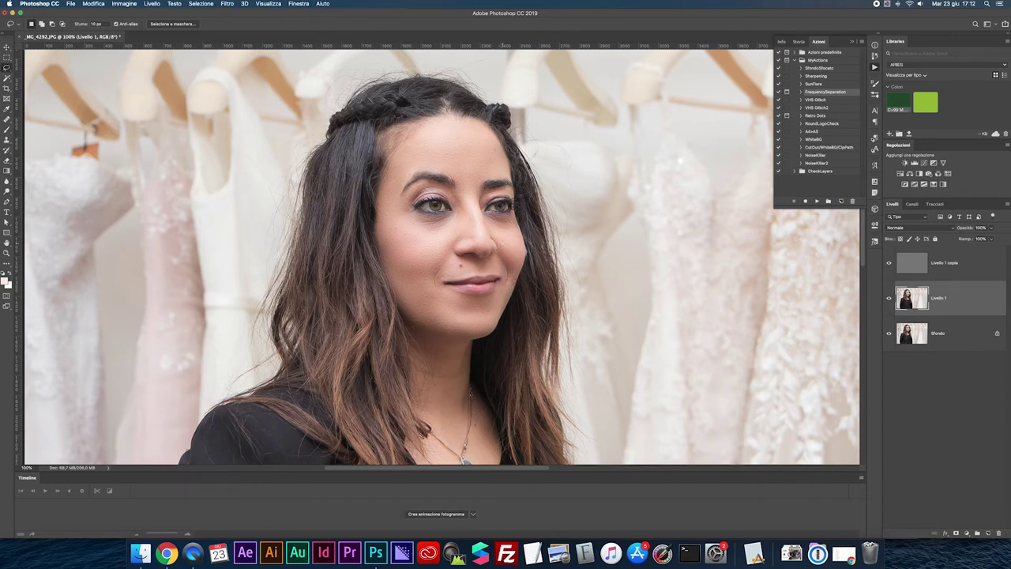
{"action": "mouse_move", "coordinate": [430, 342]}
{"action": "left_mouse_down"}
{"action": "mouse_move", "coordinate": [460, 344]}
{"action": "mouse_move", "coordinate": [466, 373]}
{"action": "mouse_move", "coordinate": [431, 383]}
{"action": "mouse_move", "coordinate": [417, 359]}
{"action": "left_mouse_up"}
{"action": "scroll", "coordinate": [400, 205], "scroll_direction": "down", "scroll_amount": 5}
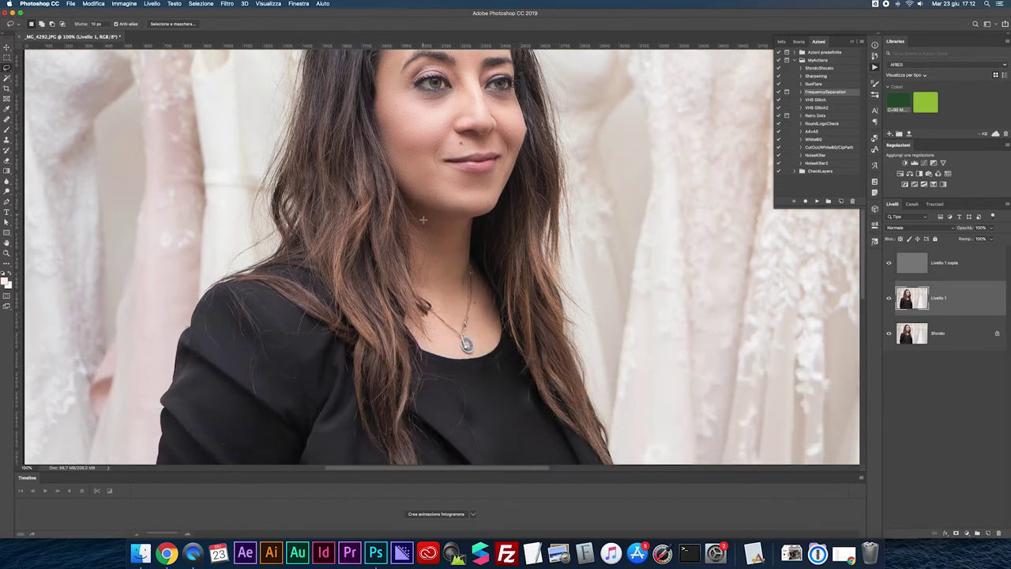
{"action": "scroll", "coordinate": [423, 272], "scroll_direction": "up", "scroll_amount": 4}
{"action": "scroll", "coordinate": [442, 257], "scroll_direction": "up", "scroll_amount": 3}
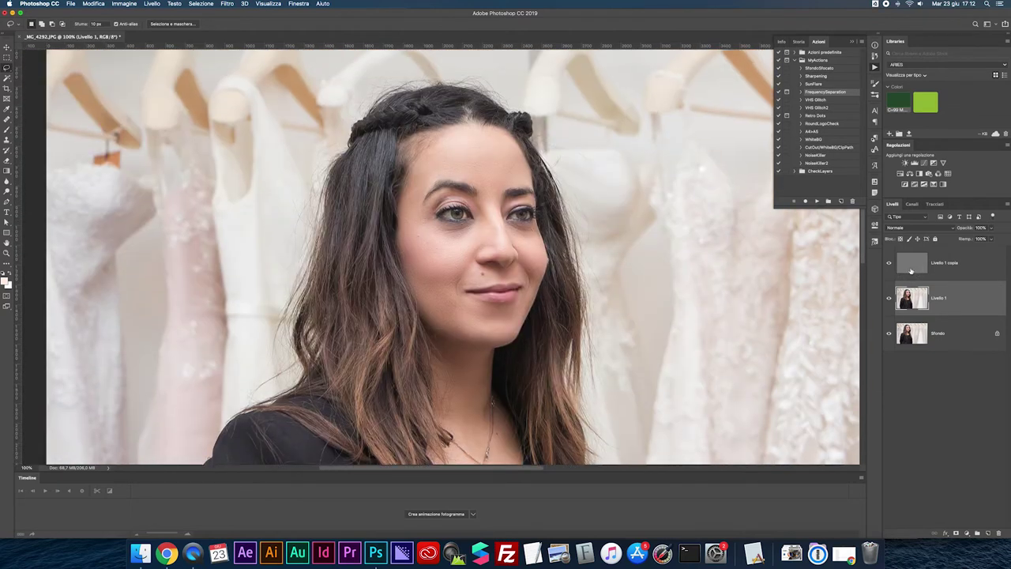
Add a new layer above Livello 1 copia and set its blend mode to Soft Light (Luce soffusa).
{"action": "left_click", "coordinate": [911, 270]}
{"action": "key", "text": "super+shift+n"}
{"action": "key", "text": "Return"}
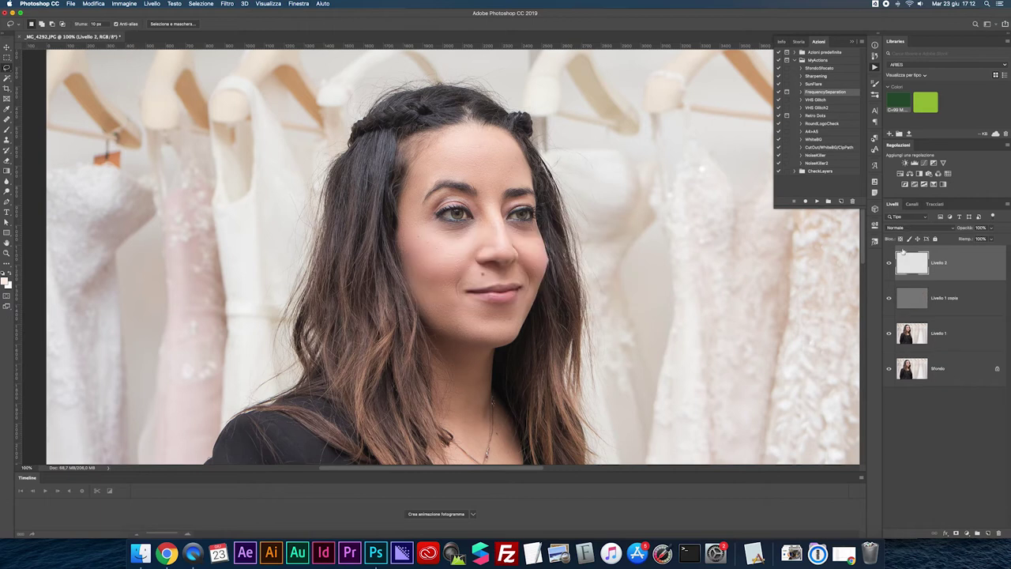
{"action": "left_click", "coordinate": [912, 229]}
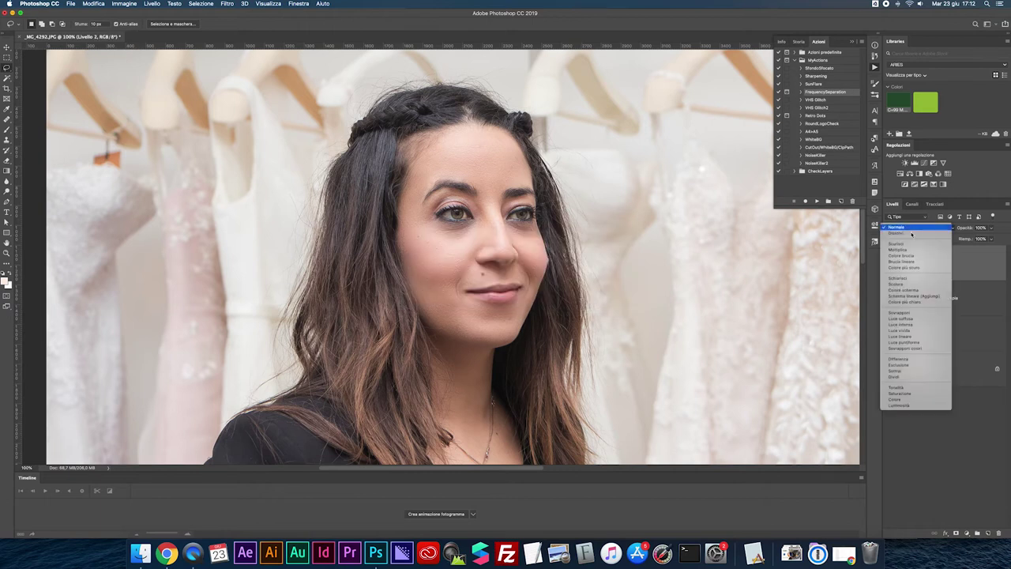
{"action": "left_click", "coordinate": [916, 315]}
Brush a light skin tone under both eyes at 30% opacity, and compare the face with and without the layer.
{"action": "key", "text": "b"}
{"action": "left_click", "coordinate": [500, 232], "text": "alt"}
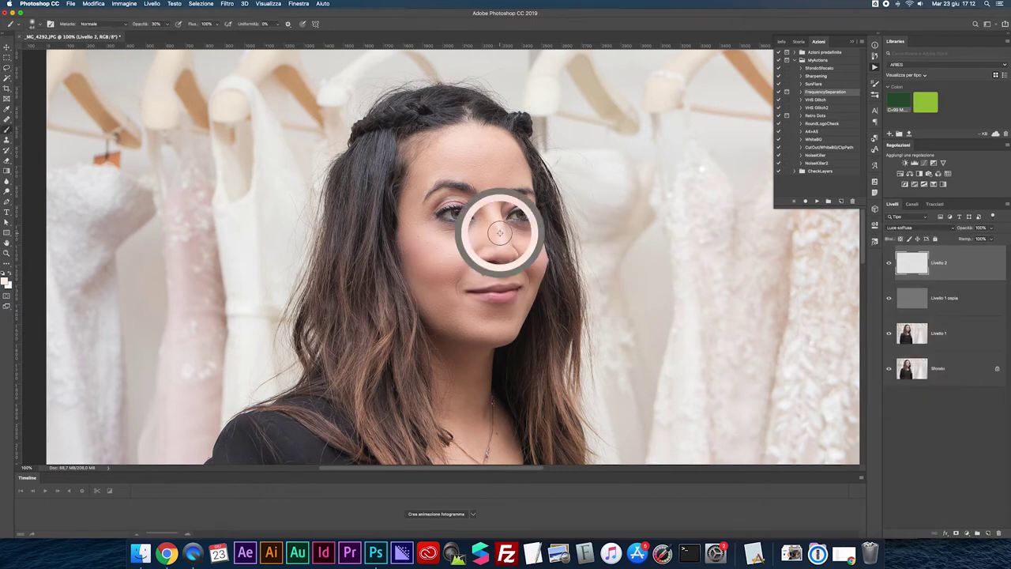
{"action": "left_click_drag", "start_coordinate": [472, 225], "coordinate": [478, 225]}
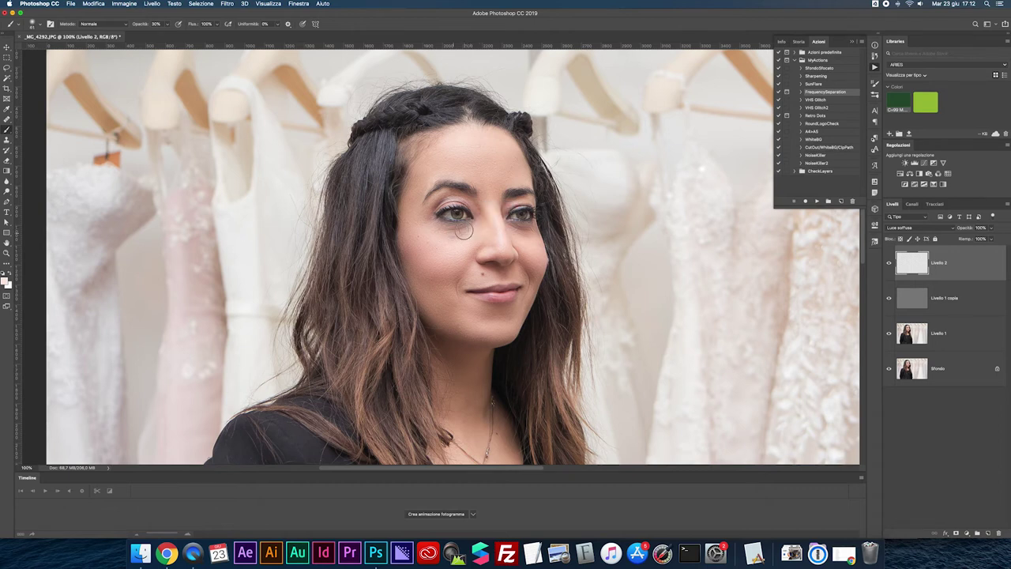
{"action": "mouse_move", "coordinate": [518, 230]}
{"action": "left_mouse_down"}
{"action": "mouse_move", "coordinate": [533, 227]}
{"action": "mouse_move", "coordinate": [525, 231]}
{"action": "left_mouse_up"}
{"action": "left_click", "coordinate": [477, 213]}
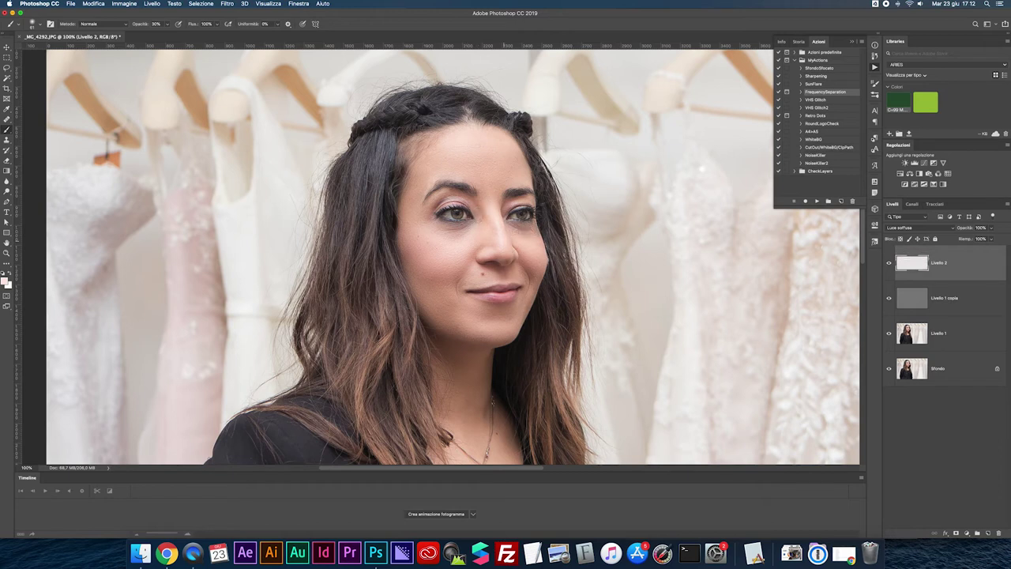
{"action": "left_click", "coordinate": [887, 262]}
{"action": "left_click", "coordinate": [887, 263]}
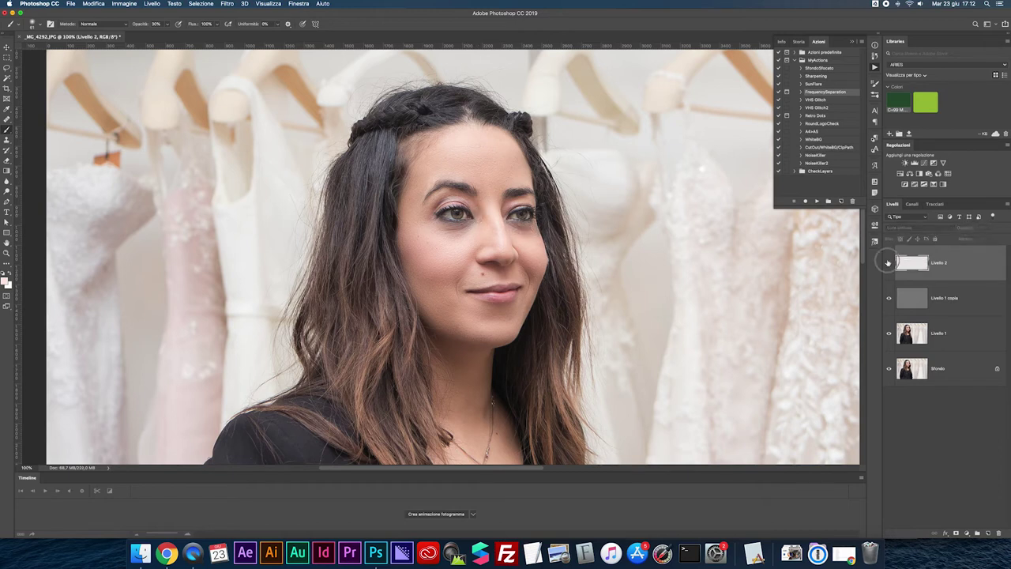
Select all four layers of the dress-shop portrait and merge them into a single background.
{"action": "key", "text": "super+0"}
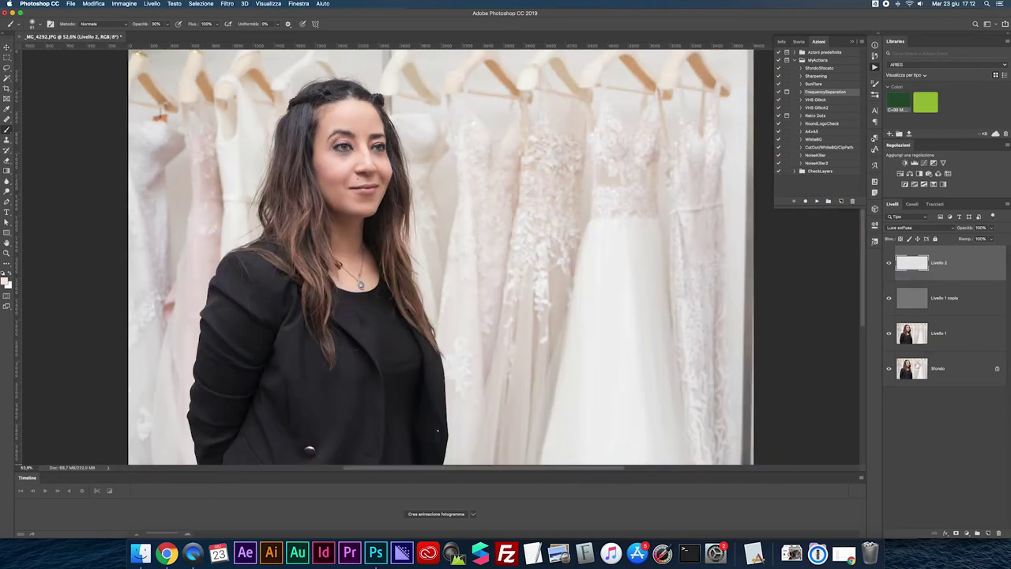
{"action": "key", "text": "super+alt+a"}
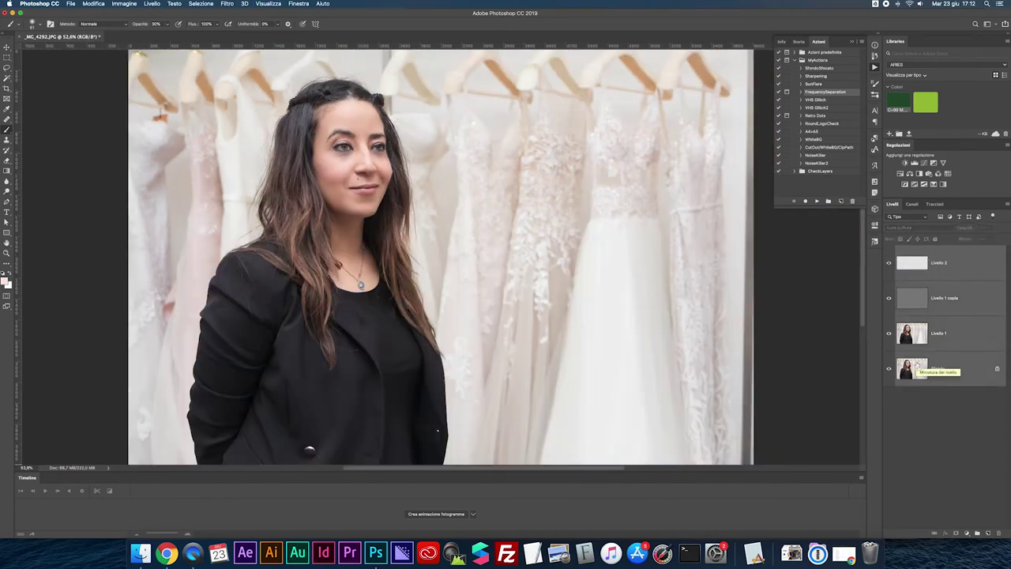
{"action": "key", "text": "super+shift+e"}
Add a Curves adjustment layer, raise its midpoint to brighten the image, and invert its mask to black.
{"action": "key", "text": "super+plus"}
{"action": "left_click_drag", "start_coordinate": [436, 100], "coordinate": [518, 258]}
{"action": "key", "text": "super+plus"}
{"action": "scroll", "coordinate": [519, 257], "scroll_direction": "down", "scroll_amount": 5}
{"action": "scroll", "coordinate": [520, 258], "scroll_direction": "left", "scroll_amount": 3}
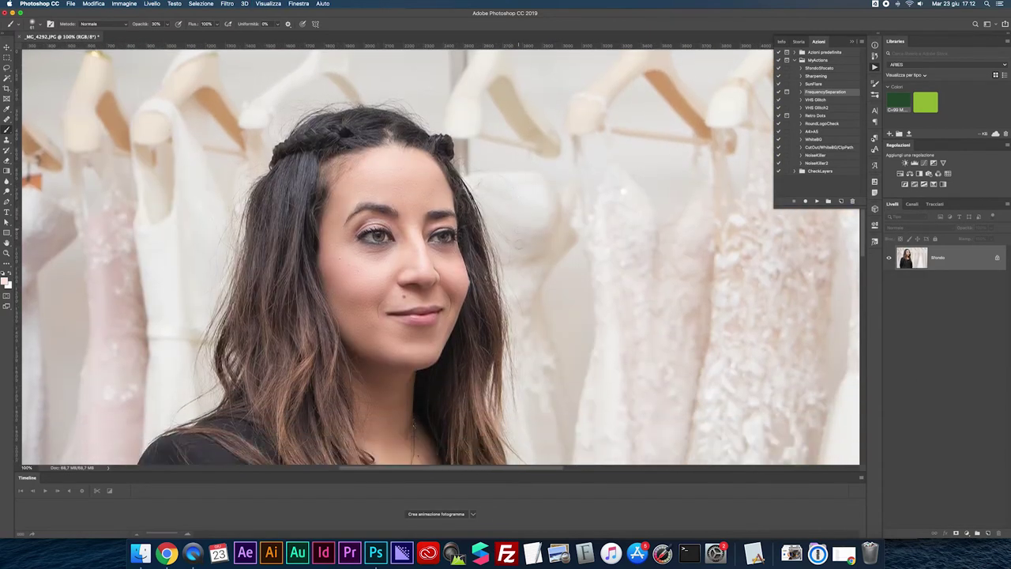
{"action": "left_click", "coordinate": [926, 162]}
{"action": "left_click_drag", "start_coordinate": [817, 304], "coordinate": [816, 295]}
{"action": "left_click", "coordinate": [852, 223]}
{"action": "key", "text": "super+i"}
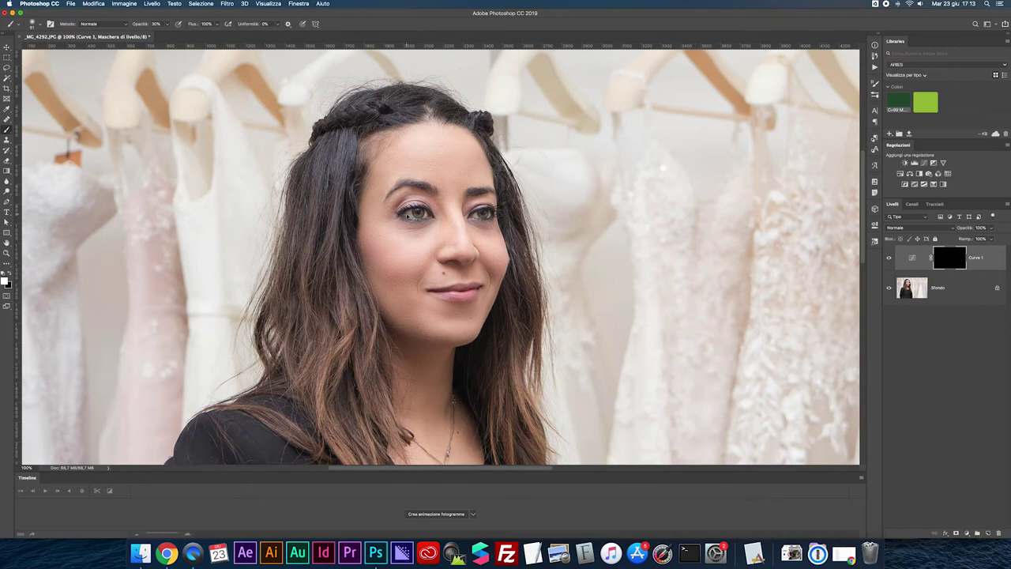
Resize the brush and paint white over both irises on the Curve 1 mask to brighten the eyes.
{"action": "key", "text": "super+plus"}
{"action": "mouse_move", "coordinate": [398, 169]}
{"action": "left_mouse_down"}
{"action": "mouse_move", "coordinate": [389, 165]}
{"action": "mouse_move", "coordinate": [404, 168]}
{"action": "mouse_move", "coordinate": [403, 154]}
{"action": "mouse_move", "coordinate": [405, 164]}
{"action": "left_mouse_up"}
{"action": "scroll", "coordinate": [402, 166], "scroll_direction": "down", "scroll_amount": 1}
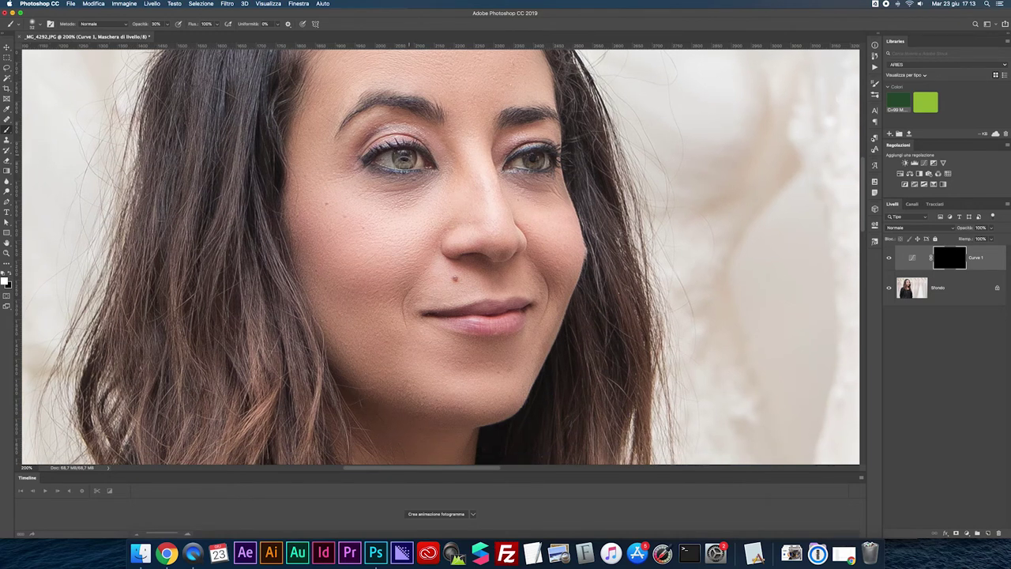
{"action": "scroll", "coordinate": [533, 158], "scroll_direction": "down", "scroll_amount": 1}
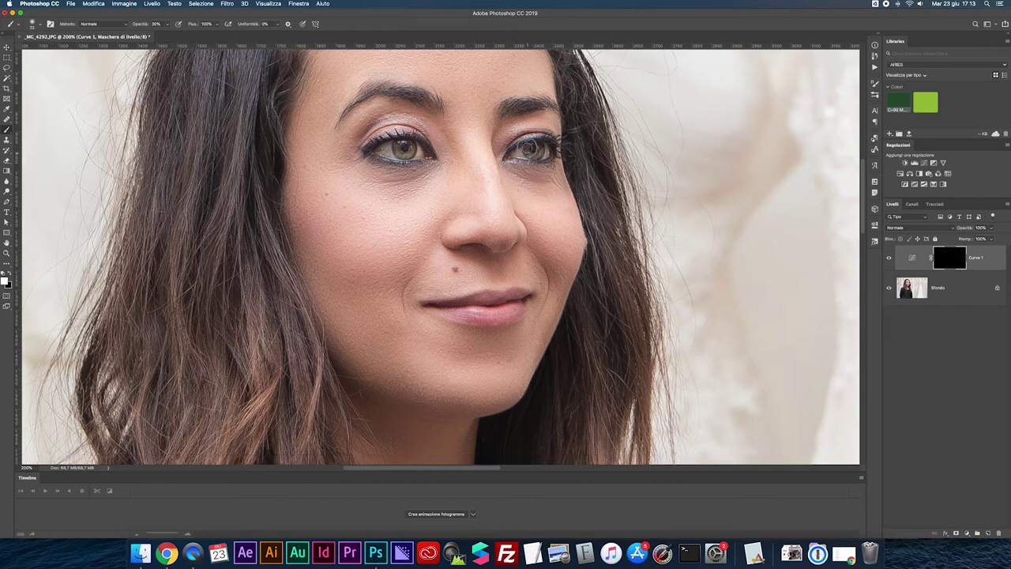
{"action": "scroll", "coordinate": [537, 152], "scroll_direction": "down", "scroll_amount": 1}
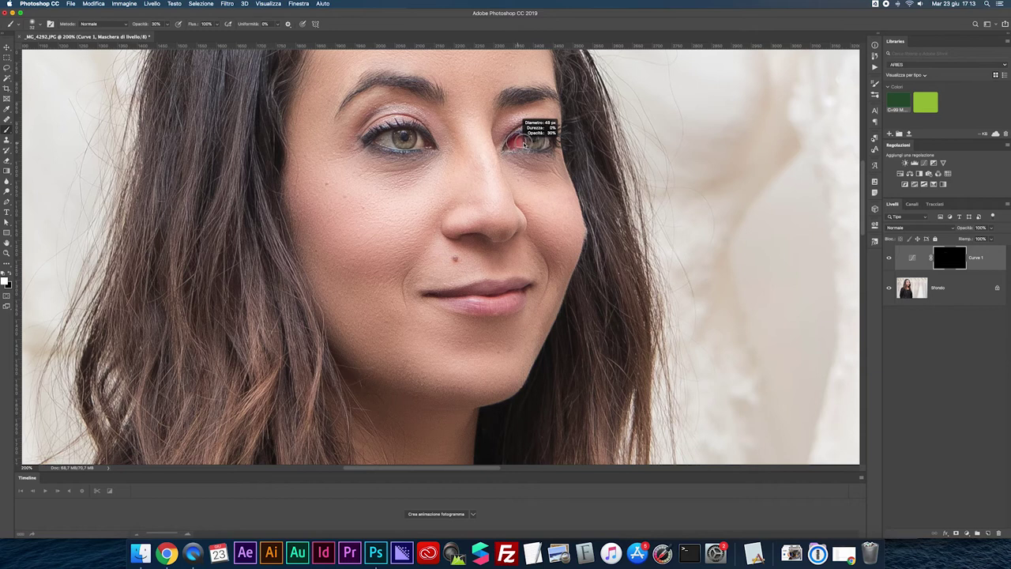
{"action": "scroll", "coordinate": [517, 145], "scroll_direction": "down", "scroll_amount": 3}
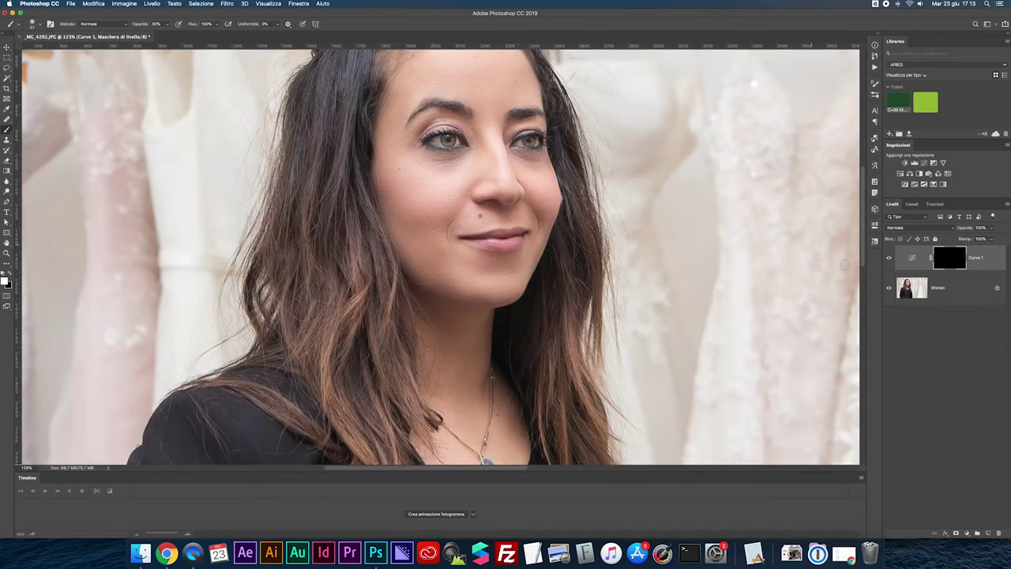
Compare the brightened irises with and without the Curve 1 layer, and adjust that layer's opacity.
{"action": "left_click", "coordinate": [887, 258]}
{"action": "left_click", "coordinate": [887, 258]}
{"action": "left_click", "coordinate": [980, 228]}
{"action": "scroll", "coordinate": [980, 227], "scroll_direction": "down", "scroll_amount": 7}
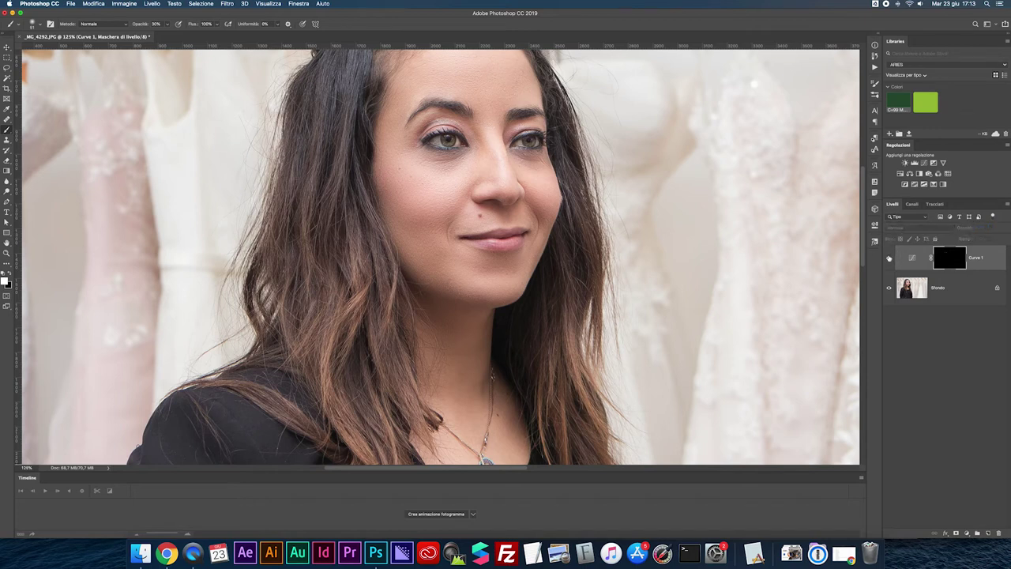
{"action": "key", "text": "super+0"}
{"action": "key", "text": "BackSpace"}
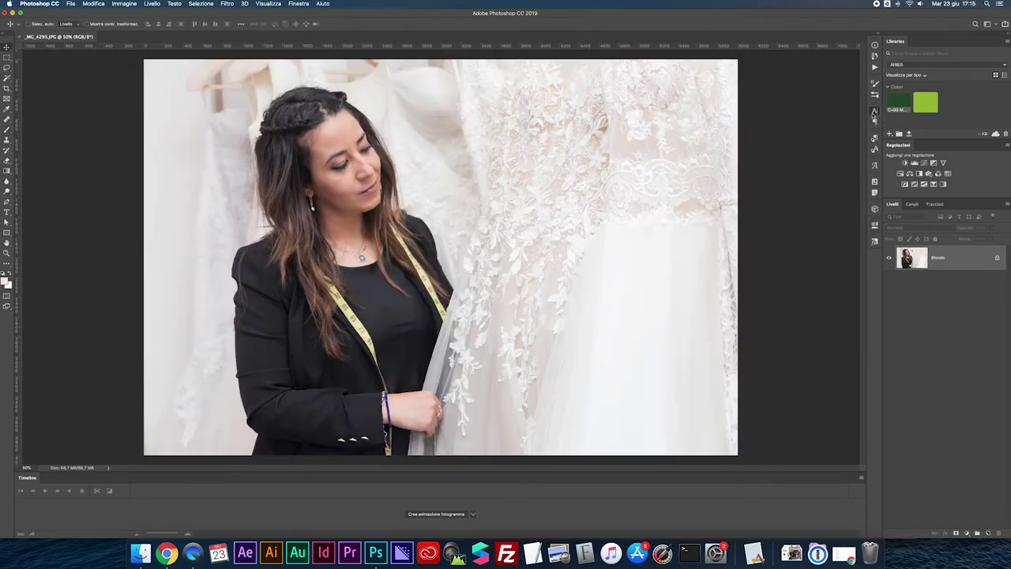
Run the FrequencySeparation action on _MG_4293.JPG with a 4.8-pixel blur radius, and select Livello 1.
{"action": "left_click", "coordinate": [873, 112]}
{"action": "left_click", "coordinate": [875, 69]}
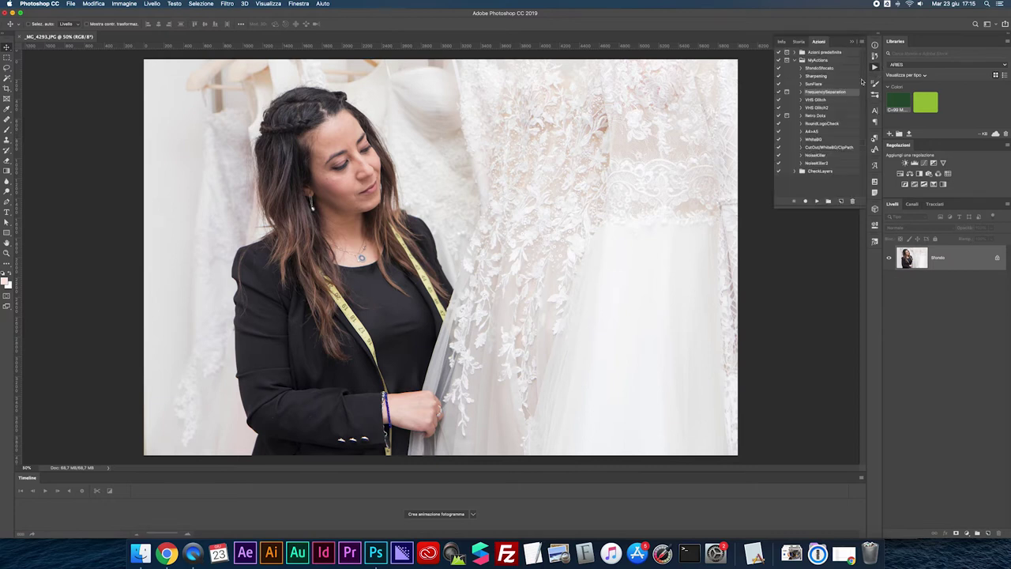
{"action": "left_click", "coordinate": [816, 201]}
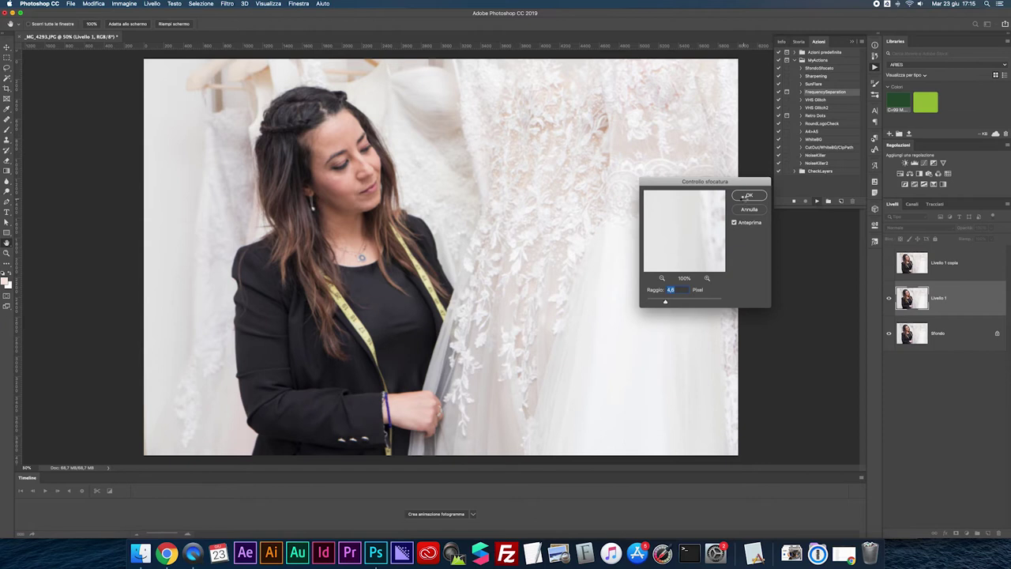
{"action": "left_click", "coordinate": [746, 195]}
{"action": "left_click", "coordinate": [902, 293]}
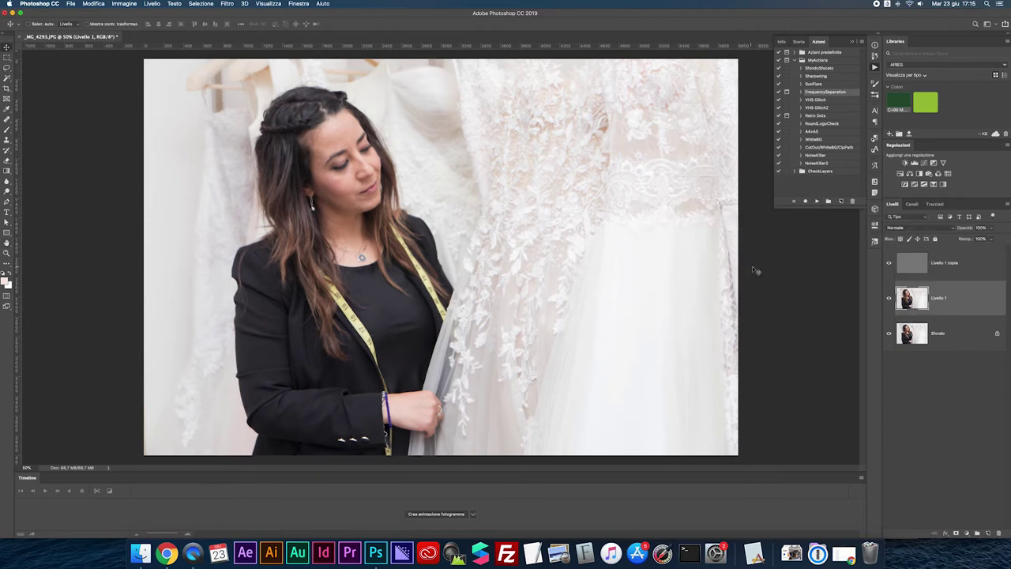
Lasso the forehead on Livello 1 and soften it with a 9.7-pixel Gaussian Blur, repeating the filter once.
{"action": "key", "text": "super+plus"}
{"action": "key", "text": "super+plus"}
{"action": "scroll", "coordinate": [425, 184], "scroll_direction": "up", "scroll_amount": 4}
{"action": "scroll", "coordinate": [425, 183], "scroll_direction": "left", "scroll_amount": 3}
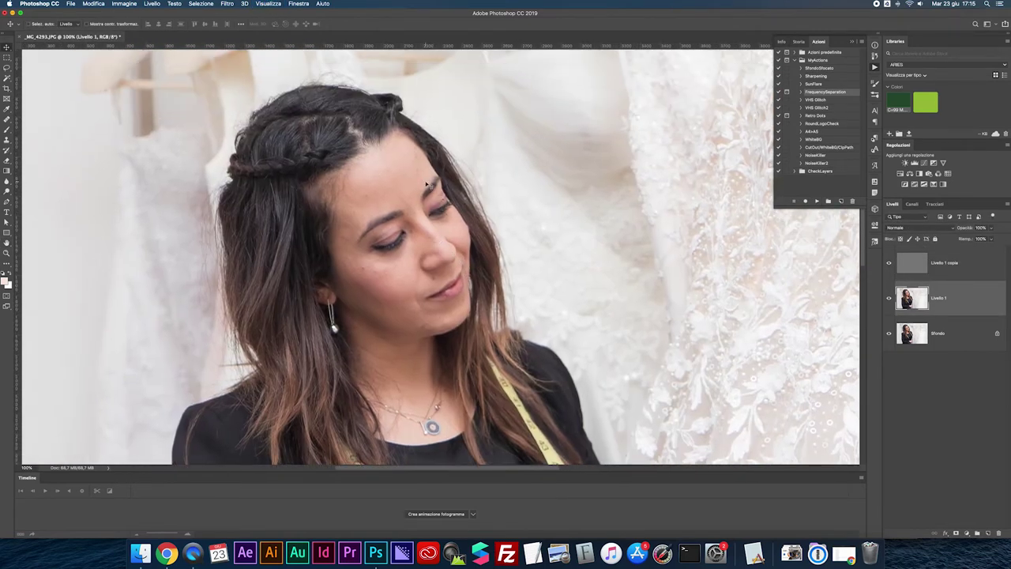
{"action": "key", "text": "super+plus"}
{"action": "scroll", "coordinate": [426, 183], "scroll_direction": "left", "scroll_amount": 2}
{"action": "key", "text": "super+minus"}
{"action": "key", "text": "l"}
{"action": "mouse_move", "coordinate": [360, 190]}
{"action": "left_mouse_down"}
{"action": "mouse_move", "coordinate": [411, 148]}
{"action": "mouse_move", "coordinate": [439, 152]}
{"action": "mouse_move", "coordinate": [450, 170]}
{"action": "mouse_move", "coordinate": [434, 194]}
{"action": "mouse_move", "coordinate": [395, 215]}
{"action": "left_mouse_up"}
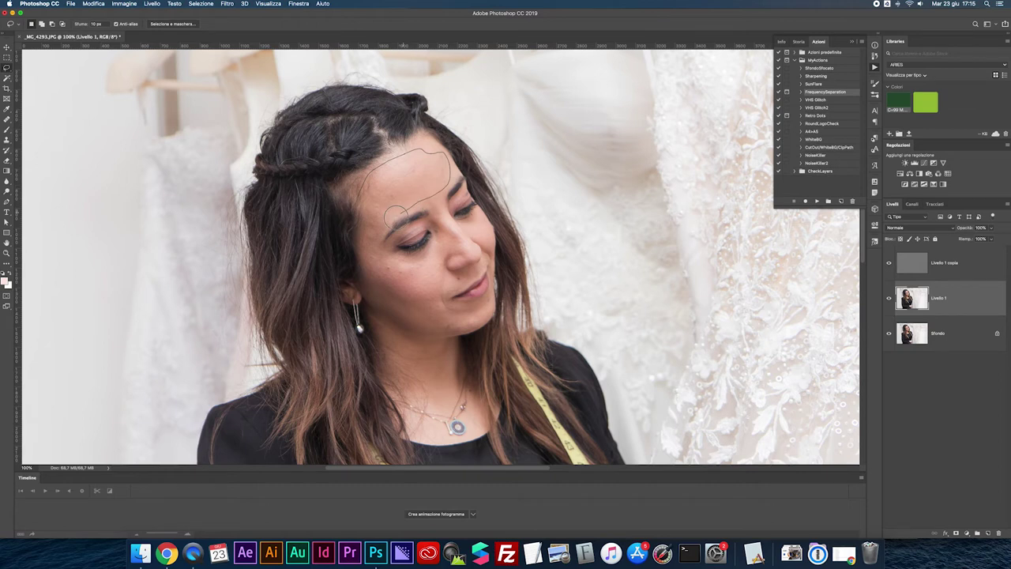
{"action": "left_click_drag", "start_coordinate": [373, 247], "coordinate": [362, 229]}
{"action": "left_click", "coordinate": [227, 3]}
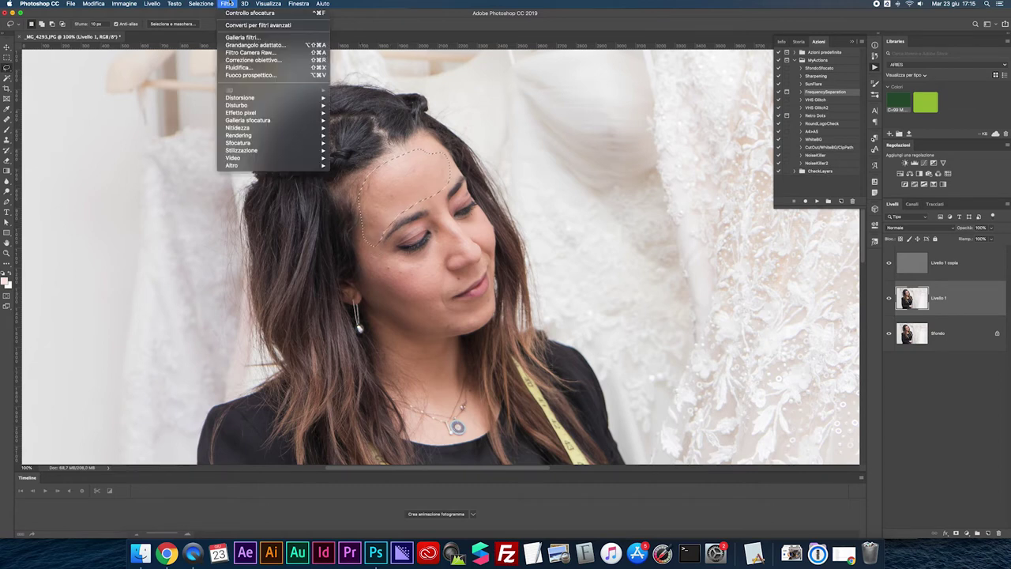
{"action": "mouse_move", "coordinate": [239, 143]}
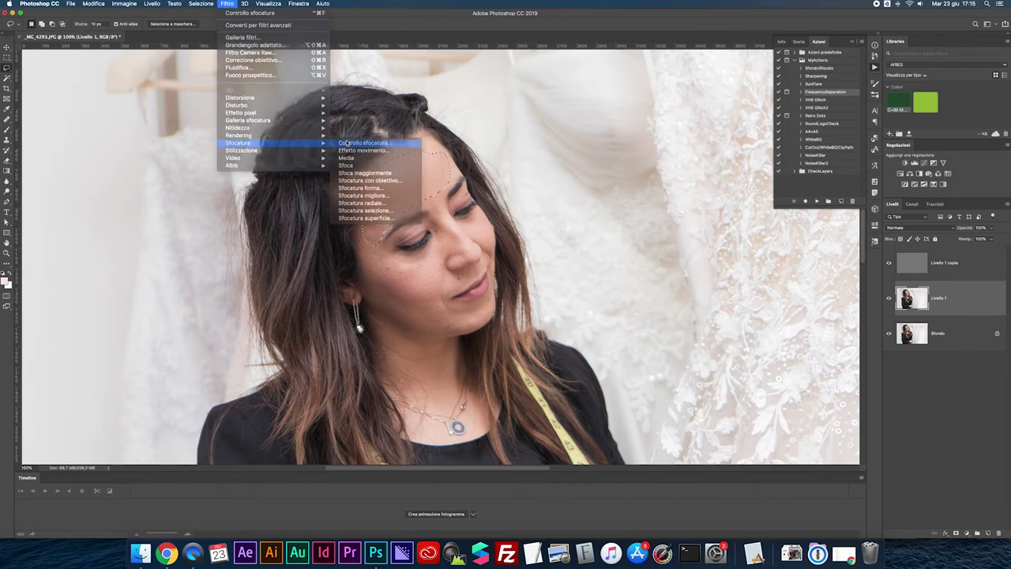
{"action": "left_click", "coordinate": [355, 141]}
{"action": "left_click_drag", "start_coordinate": [668, 298], "coordinate": [675, 302]}
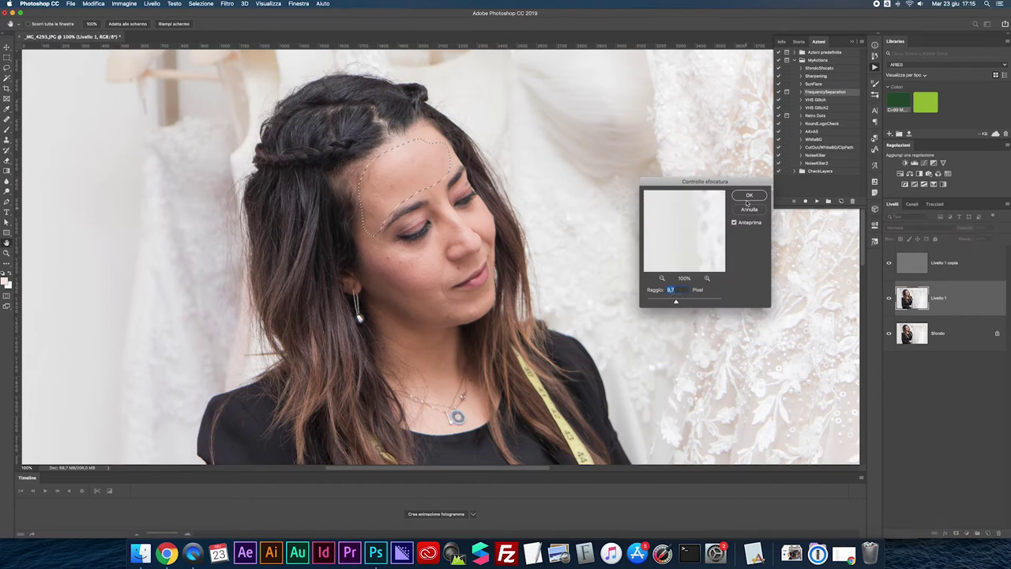
{"action": "left_click", "coordinate": [747, 196]}
{"action": "key", "text": "ctrl+super+f"}
Lasso the cheek and the lower jaw in turn and reapply the same Gaussian Blur to smooth them.
{"action": "mouse_move", "coordinate": [383, 237]}
{"action": "left_mouse_down"}
{"action": "mouse_move", "coordinate": [406, 253]}
{"action": "mouse_move", "coordinate": [451, 210]}
{"action": "mouse_move", "coordinate": [438, 243]}
{"action": "mouse_move", "coordinate": [395, 266]}
{"action": "mouse_move", "coordinate": [368, 254]}
{"action": "mouse_move", "coordinate": [370, 242]}
{"action": "left_mouse_up"}
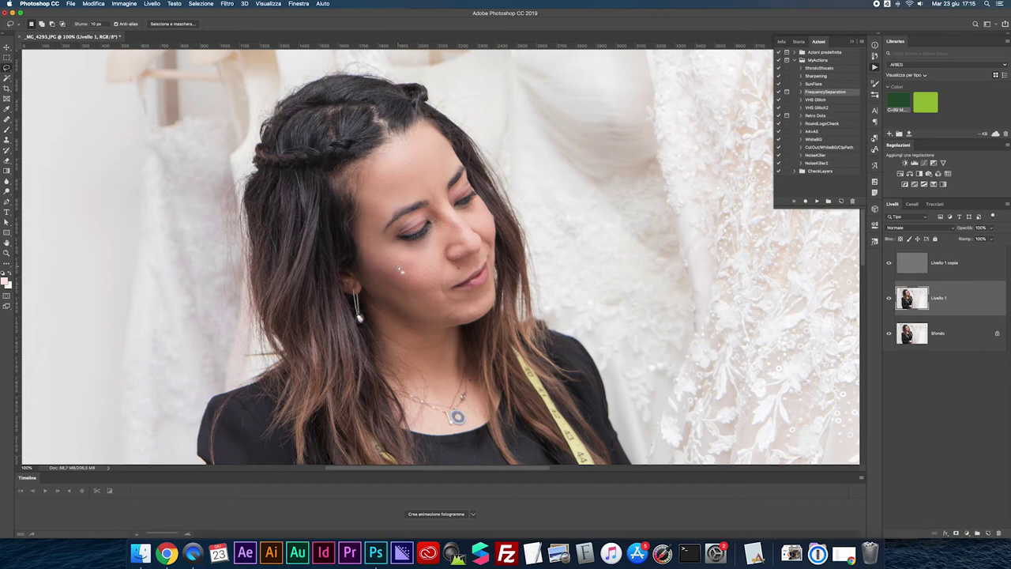
{"action": "mouse_move", "coordinate": [395, 251]}
{"action": "left_mouse_down"}
{"action": "mouse_move", "coordinate": [418, 269]}
{"action": "mouse_move", "coordinate": [422, 294]}
{"action": "mouse_move", "coordinate": [405, 308]}
{"action": "mouse_move", "coordinate": [382, 302]}
{"action": "mouse_move", "coordinate": [367, 270]}
{"action": "left_mouse_up"}
{"action": "mouse_move", "coordinate": [477, 312]}
{"action": "left_mouse_down"}
{"action": "mouse_move", "coordinate": [454, 325]}
{"action": "mouse_move", "coordinate": [419, 316]}
{"action": "left_mouse_up"}
{"action": "key", "text": "ctrl+super+f"}
{"action": "key", "text": "ctrl+super+f"}
Lasso the skin below the lips and the bridge of the nose, reapplying the last Gaussian Blur.
{"action": "mouse_move", "coordinate": [477, 290]}
{"action": "left_mouse_down"}
{"action": "mouse_move", "coordinate": [497, 293]}
{"action": "mouse_move", "coordinate": [476, 320]}
{"action": "mouse_move", "coordinate": [438, 313]}
{"action": "left_mouse_up"}
{"action": "mouse_move", "coordinate": [423, 190]}
{"action": "left_mouse_down"}
{"action": "mouse_move", "coordinate": [439, 187]}
{"action": "mouse_move", "coordinate": [457, 235]}
{"action": "mouse_move", "coordinate": [431, 211]}
{"action": "left_mouse_up"}
{"action": "scroll", "coordinate": [429, 200], "scroll_direction": "right", "scroll_amount": 15}
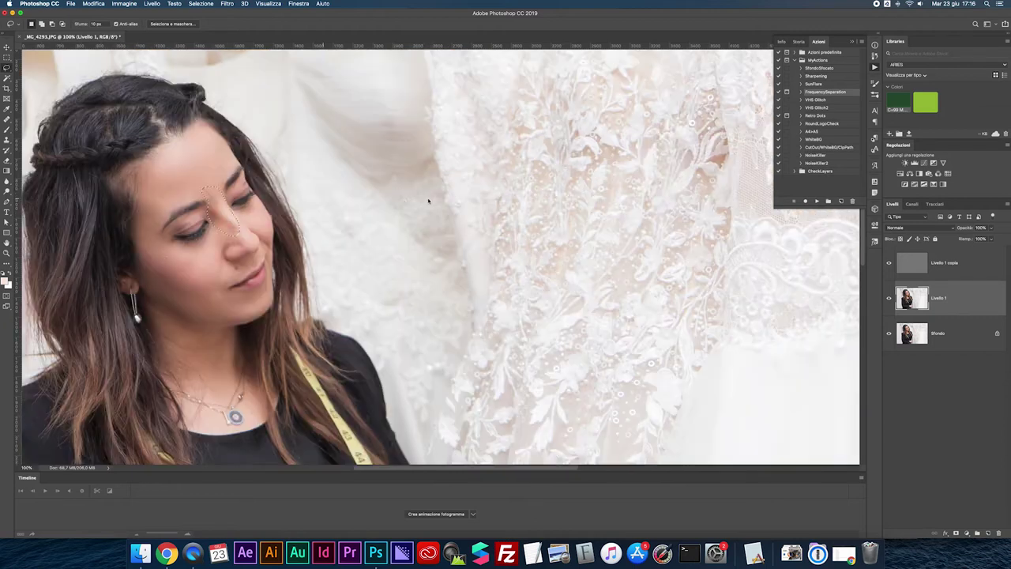
{"action": "key", "text": "ctrl+super+f"}
Lasso small patches on the chin and along the jaw near the ear, reapply the Gaussian Blur, and deselect.
{"action": "key", "text": "super+0"}
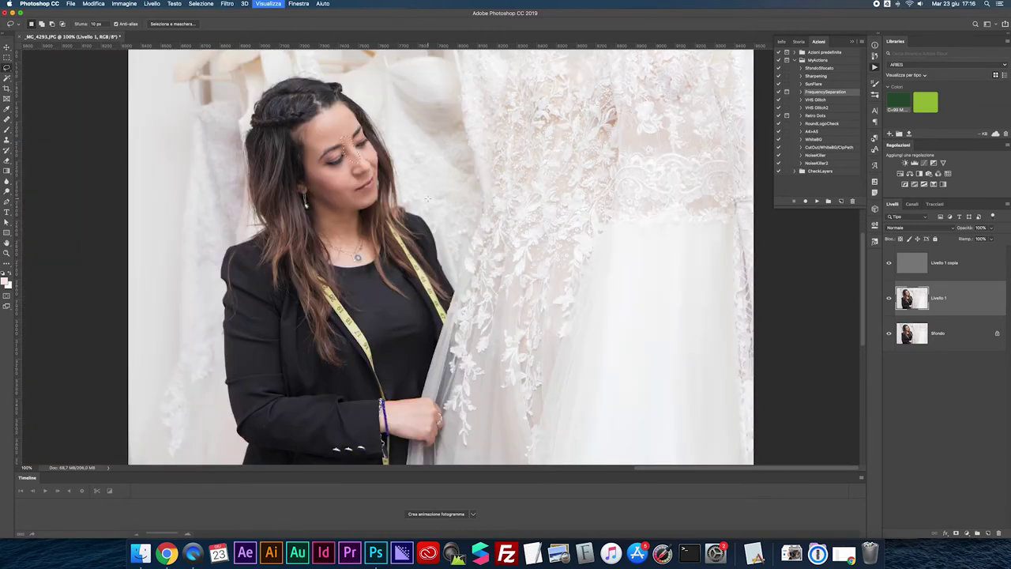
{"action": "key", "text": "super+plus"}
{"action": "key", "text": "super+plus"}
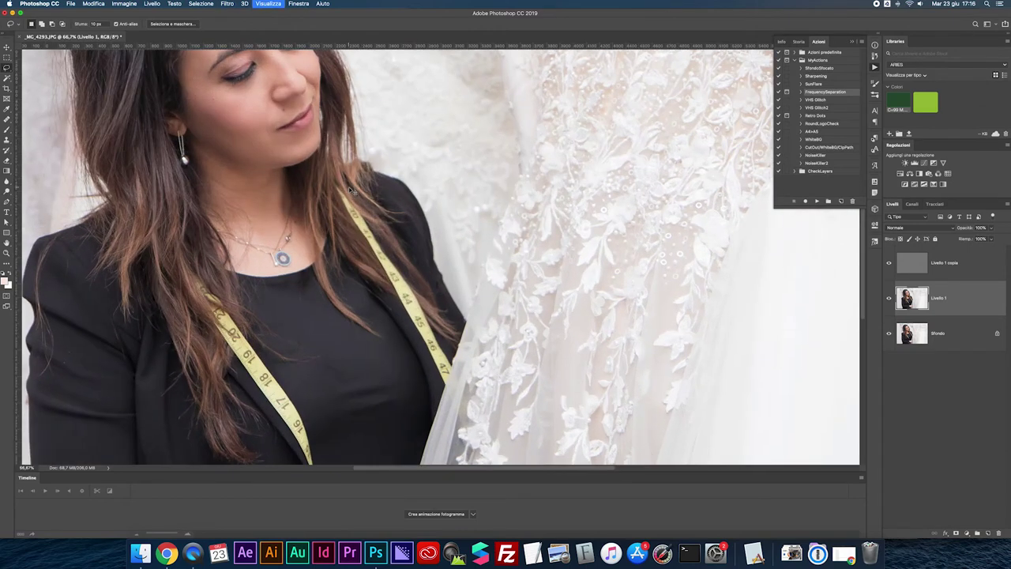
{"action": "scroll", "coordinate": [349, 187], "scroll_direction": "left", "scroll_amount": 4}
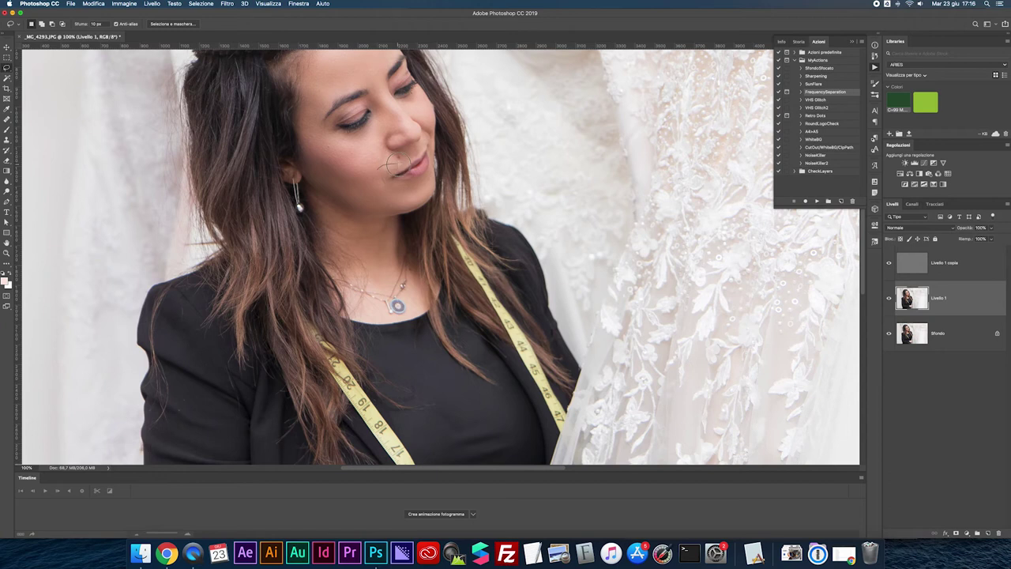
{"action": "left_click_drag", "start_coordinate": [373, 182], "coordinate": [395, 186]}
{"action": "scroll", "coordinate": [376, 210], "scroll_direction": "down", "scroll_amount": 1}
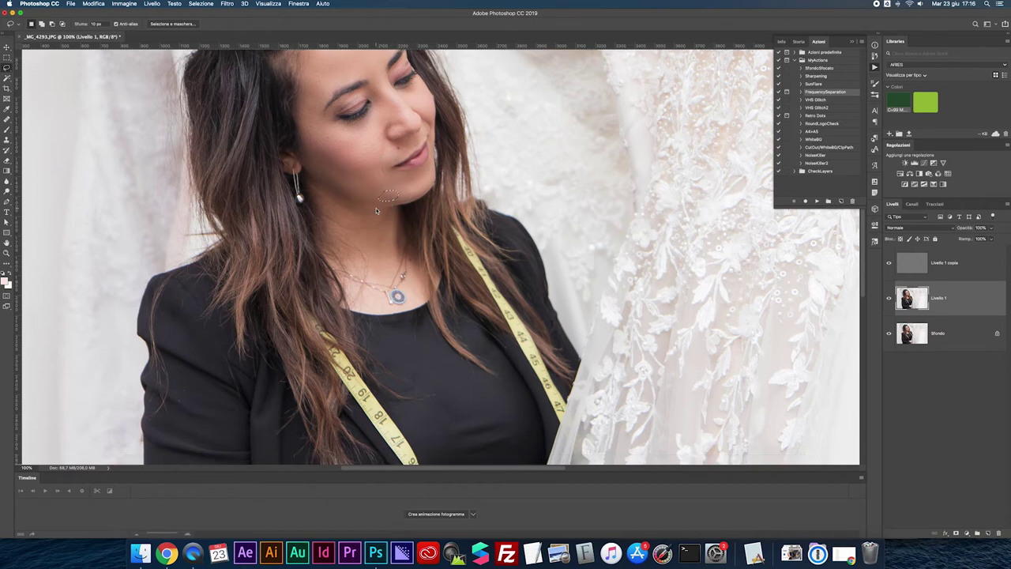
{"action": "key", "text": "ctrl+super+f"}
{"action": "left_click", "coordinate": [376, 209]}
{"action": "mouse_move", "coordinate": [311, 180]}
{"action": "left_mouse_down"}
{"action": "mouse_move", "coordinate": [391, 211]}
{"action": "mouse_move", "coordinate": [379, 227]}
{"action": "mouse_move", "coordinate": [353, 231]}
{"action": "mouse_move", "coordinate": [315, 193]}
{"action": "left_mouse_up"}
{"action": "key", "text": "super+f"}
{"action": "key", "text": "super+d"}
Merge Livello 1 copia, Livello 1 and Sfondo into one layer and save _MG_4293.JPG.
{"action": "scroll", "coordinate": [382, 197], "scroll_direction": "up", "scroll_amount": 5}
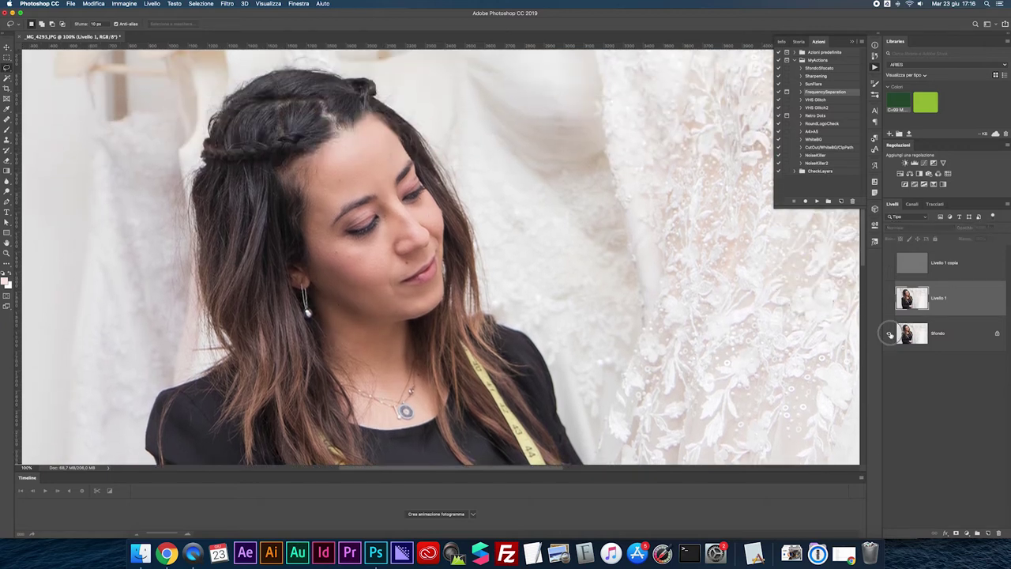
{"action": "left_click", "coordinate": [914, 267]}
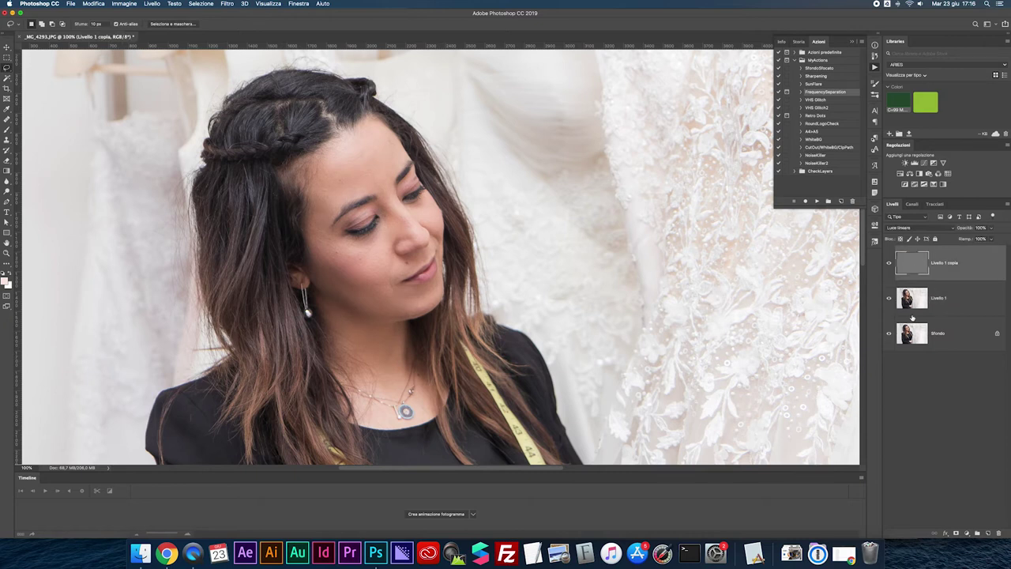
{"action": "left_click", "coordinate": [910, 330], "text": "shift"}
{"action": "key", "text": "super+e"}
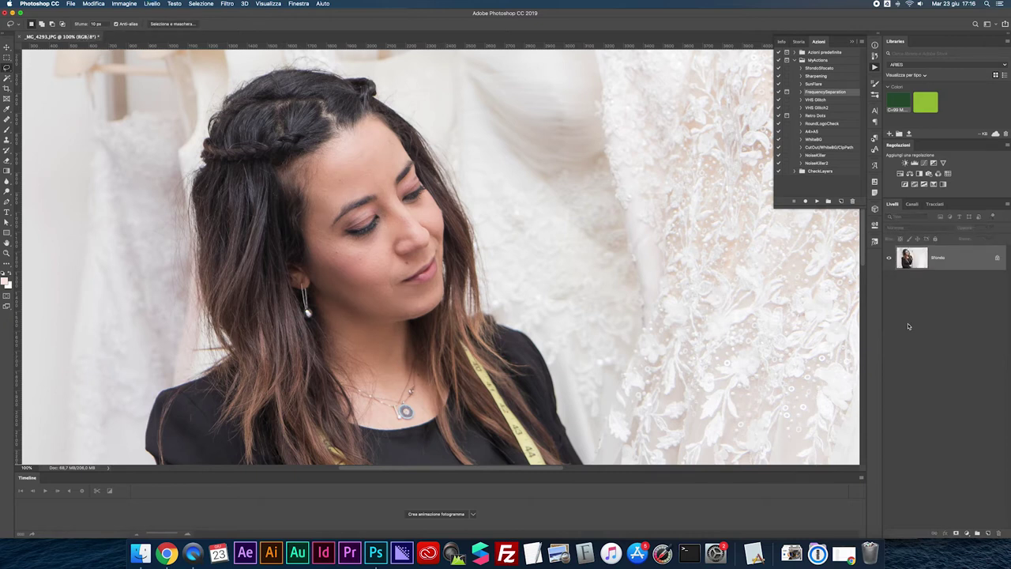
{"action": "key", "text": "super+minus"}
{"action": "key", "text": "super+0"}
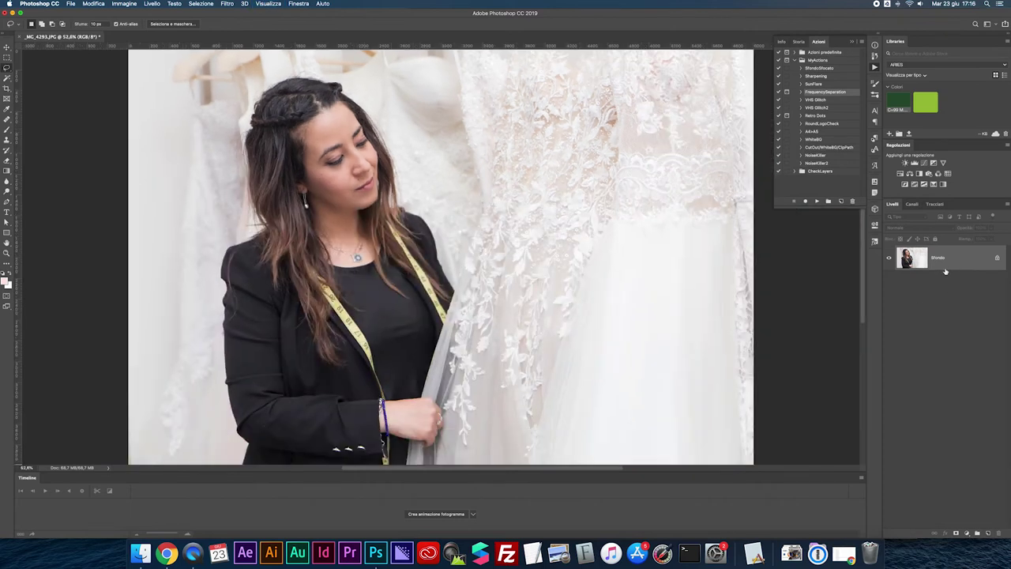
{"action": "key", "text": "super+s"}
{"action": "left_click", "coordinate": [553, 155]}
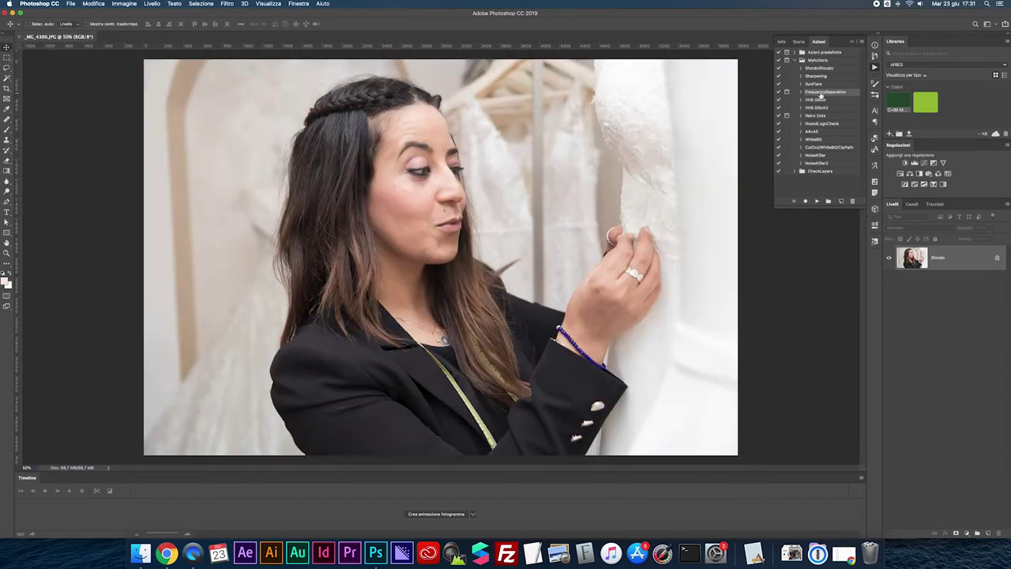
Run the FrequencySeparation action on _MG_4300.JPG with a 4.8-pixel blur radius, and select Livello 1.
{"action": "left_click", "coordinate": [816, 202]}
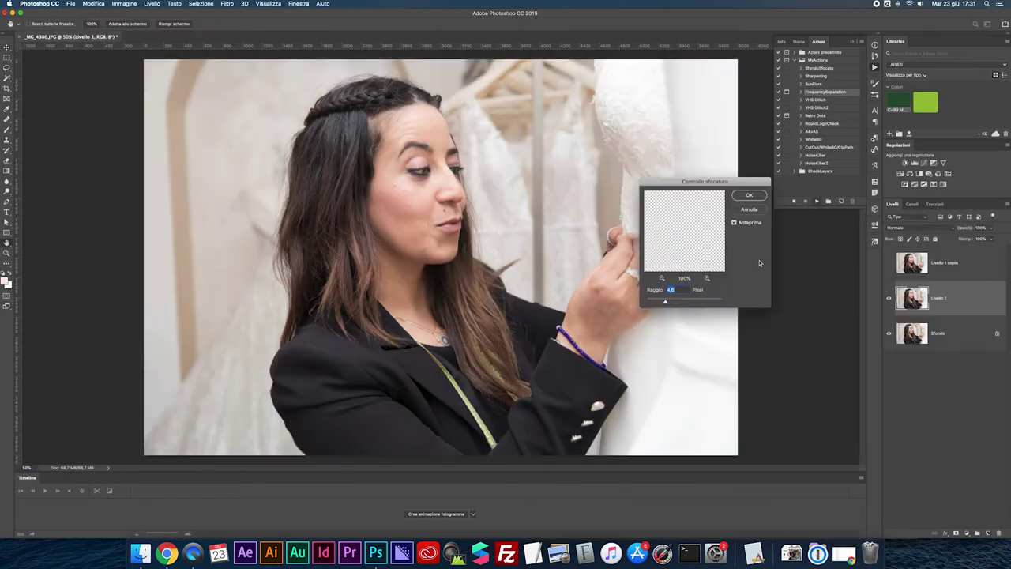
{"action": "left_click", "coordinate": [746, 196]}
{"action": "left_click", "coordinate": [884, 296]}
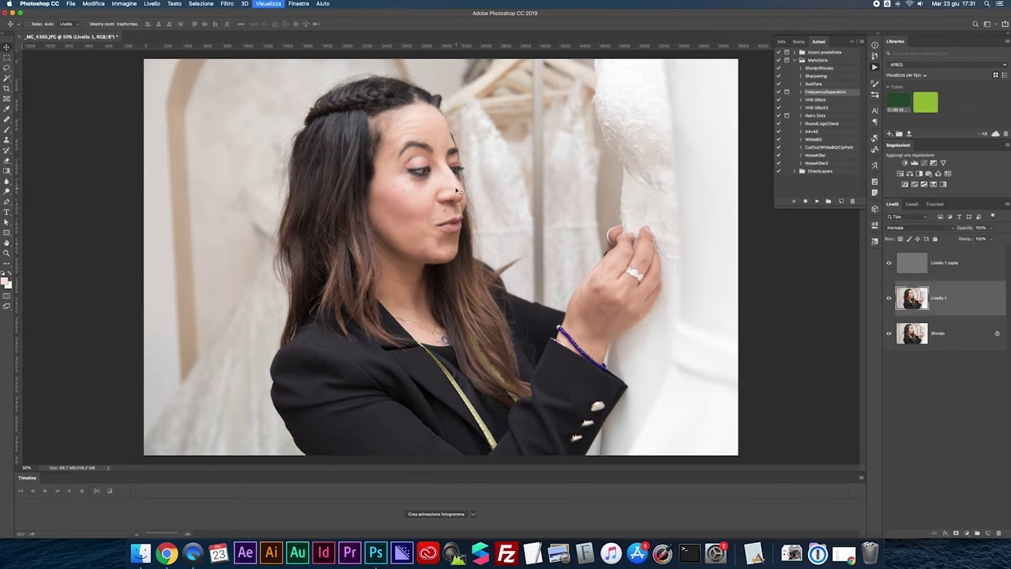
Lasso the forehead on Livello 1 of _MG_4300.JPG and soften it with Gaussian Blur.
{"action": "key", "text": "super+1"}
{"action": "key", "text": "super+plus"}
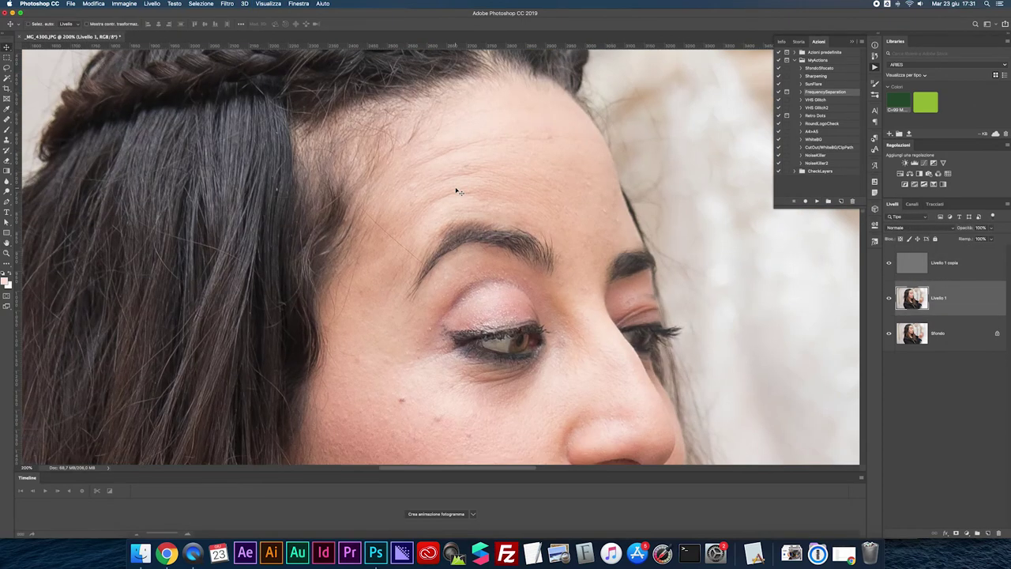
{"action": "key", "text": "l"}
{"action": "key", "text": "super+minus"}
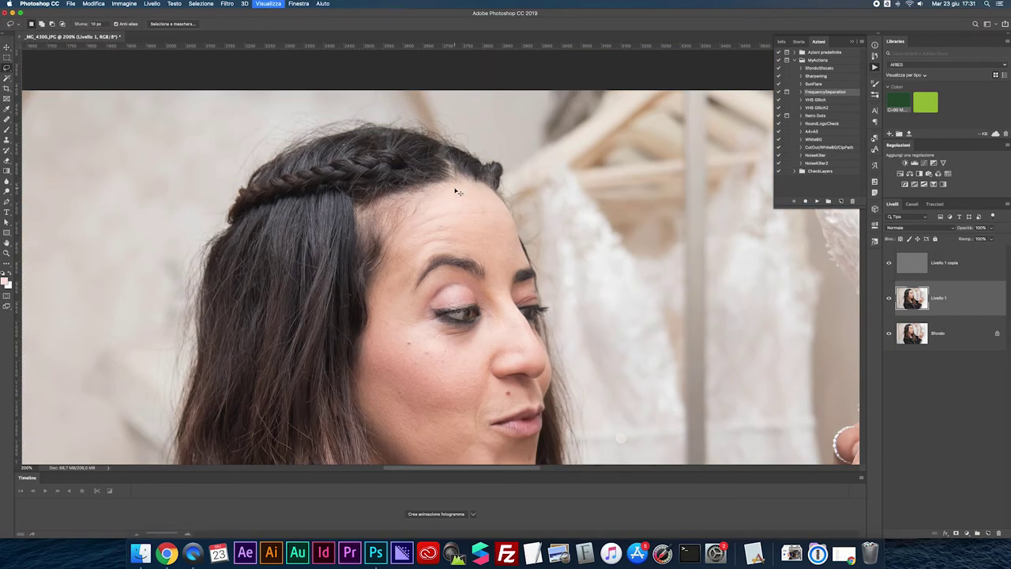
{"action": "mouse_move", "coordinate": [379, 230]}
{"action": "left_mouse_down"}
{"action": "mouse_move", "coordinate": [429, 199]}
{"action": "mouse_move", "coordinate": [476, 192]}
{"action": "mouse_move", "coordinate": [511, 223]}
{"action": "mouse_move", "coordinate": [518, 255]}
{"action": "mouse_move", "coordinate": [379, 265]}
{"action": "left_mouse_up"}
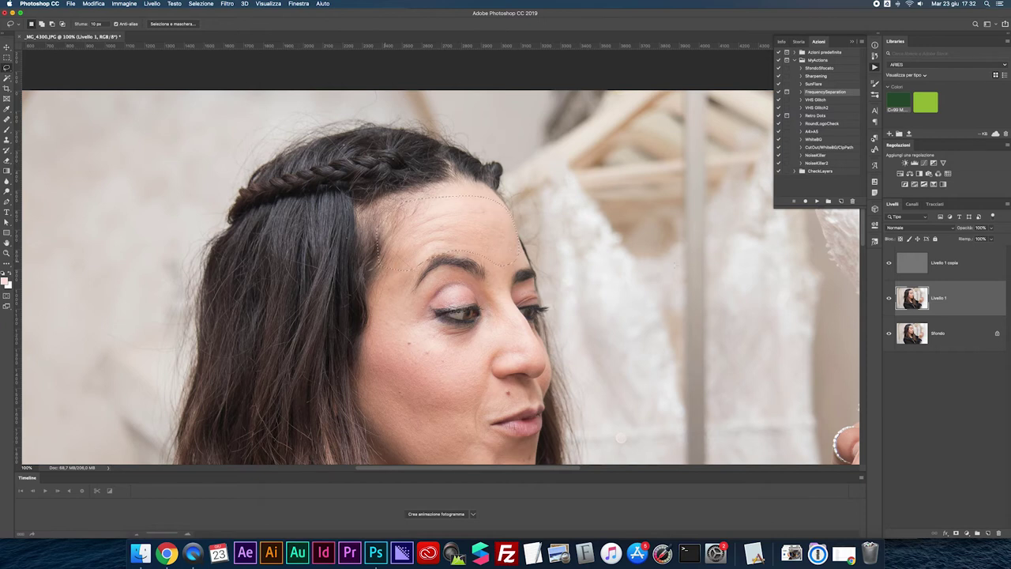
{"action": "left_click", "coordinate": [231, 4]}
{"action": "mouse_move", "coordinate": [253, 143]}
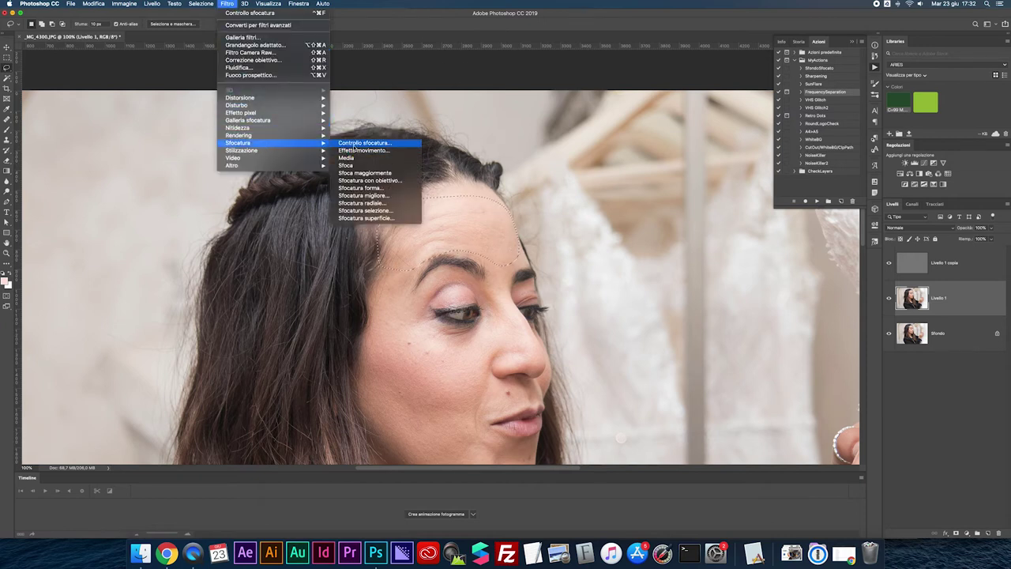
{"action": "left_click", "coordinate": [359, 143]}
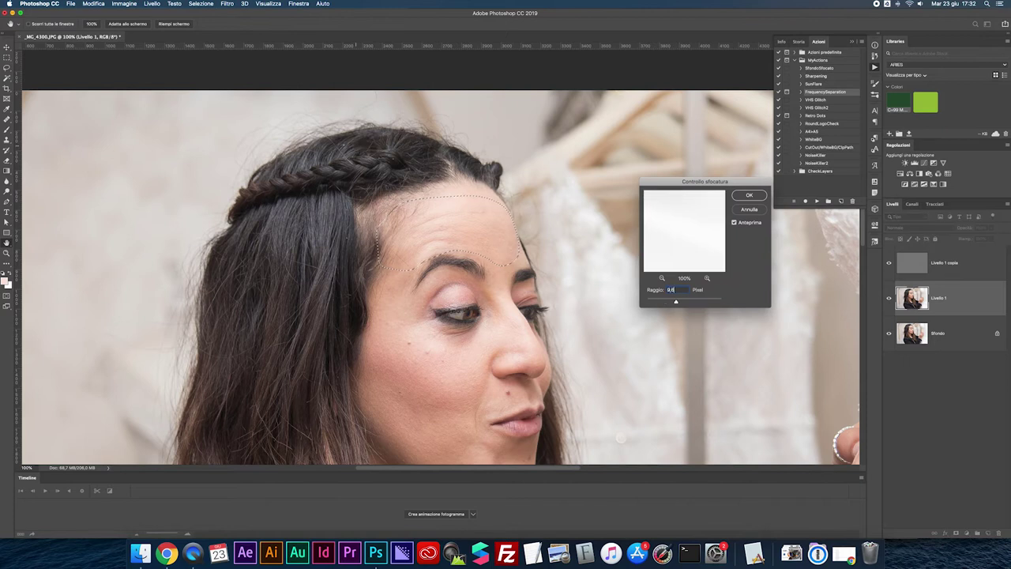
{"action": "key", "text": "Return"}
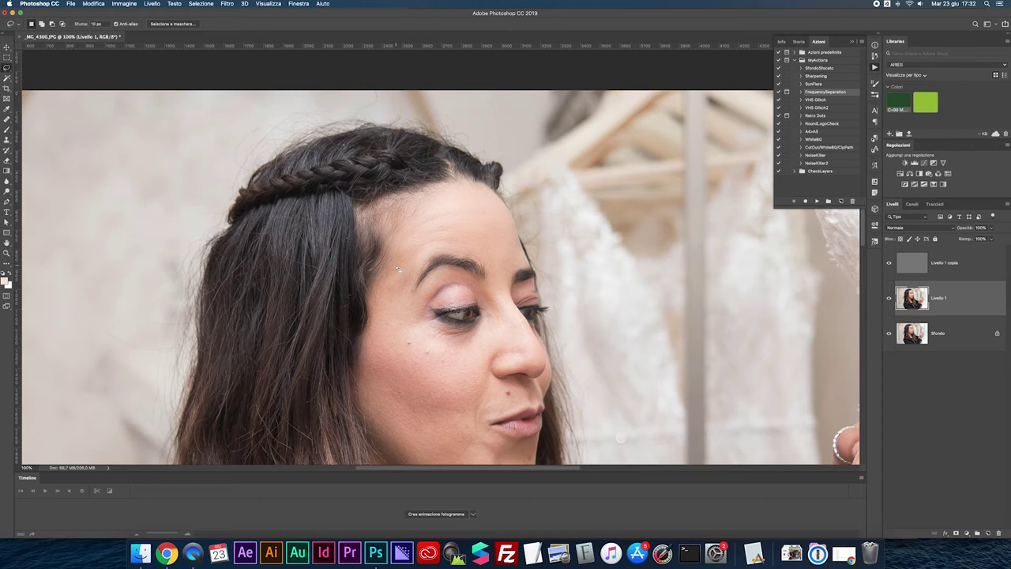
Lasso the skin at the temple and beside the nose, and reapply the last Gaussian Blur.
{"action": "mouse_move", "coordinate": [392, 249]}
{"action": "left_mouse_down"}
{"action": "mouse_move", "coordinate": [356, 308]}
{"action": "mouse_move", "coordinate": [377, 332]}
{"action": "mouse_move", "coordinate": [443, 361]}
{"action": "mouse_move", "coordinate": [449, 350]}
{"action": "mouse_move", "coordinate": [422, 316]}
{"action": "mouse_move", "coordinate": [408, 249]}
{"action": "left_mouse_up"}
{"action": "scroll", "coordinate": [467, 294], "scroll_direction": "down", "scroll_amount": 2}
{"action": "mouse_move", "coordinate": [483, 270]}
{"action": "left_mouse_down"}
{"action": "mouse_move", "coordinate": [498, 229]}
{"action": "mouse_move", "coordinate": [512, 268]}
{"action": "mouse_move", "coordinate": [482, 287]}
{"action": "mouse_move", "coordinate": [482, 275]}
{"action": "left_mouse_up"}
{"action": "key", "text": "ctrl+super+f"}
Lasso the whole cheek below the eye and reapply the Gaussian Blur twice.
{"action": "mouse_move", "coordinate": [409, 274]}
{"action": "left_mouse_down"}
{"action": "mouse_move", "coordinate": [483, 292]}
{"action": "mouse_move", "coordinate": [478, 309]}
{"action": "mouse_move", "coordinate": [454, 319]}
{"action": "mouse_move", "coordinate": [403, 314]}
{"action": "mouse_move", "coordinate": [398, 298]}
{"action": "mouse_move", "coordinate": [366, 363]}
{"action": "mouse_move", "coordinate": [386, 406]}
{"action": "mouse_move", "coordinate": [445, 403]}
{"action": "mouse_move", "coordinate": [461, 381]}
{"action": "mouse_move", "coordinate": [468, 345]}
{"action": "mouse_move", "coordinate": [433, 301]}
{"action": "left_mouse_up"}
{"action": "key", "text": "super+f"}
{"action": "key", "text": "super+f"}
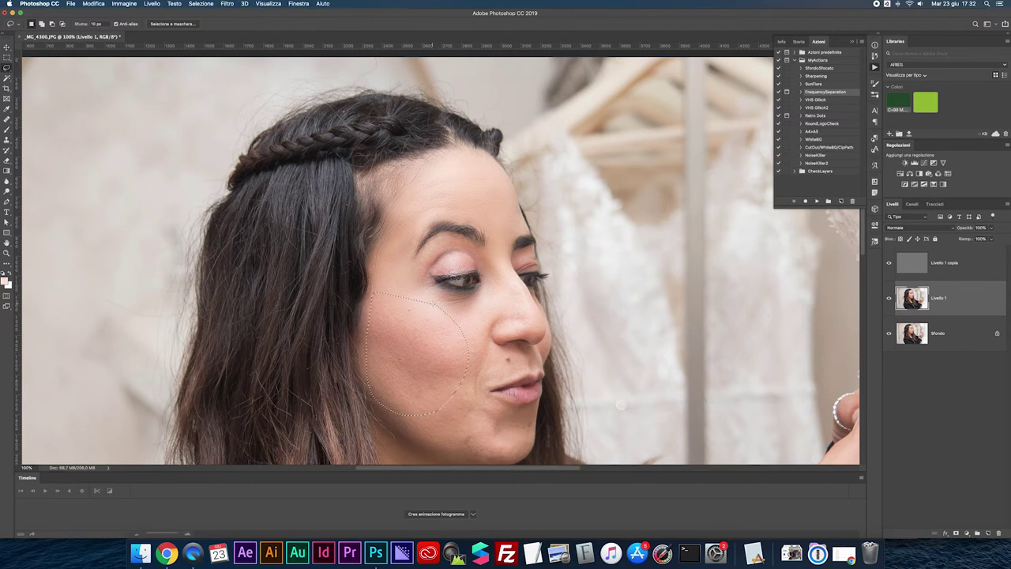
Lasso the nose, the lower face and the chin in turn, smoothing each area with the same Gaussian Blur.
{"action": "scroll", "coordinate": [437, 256], "scroll_direction": "down", "scroll_amount": 3}
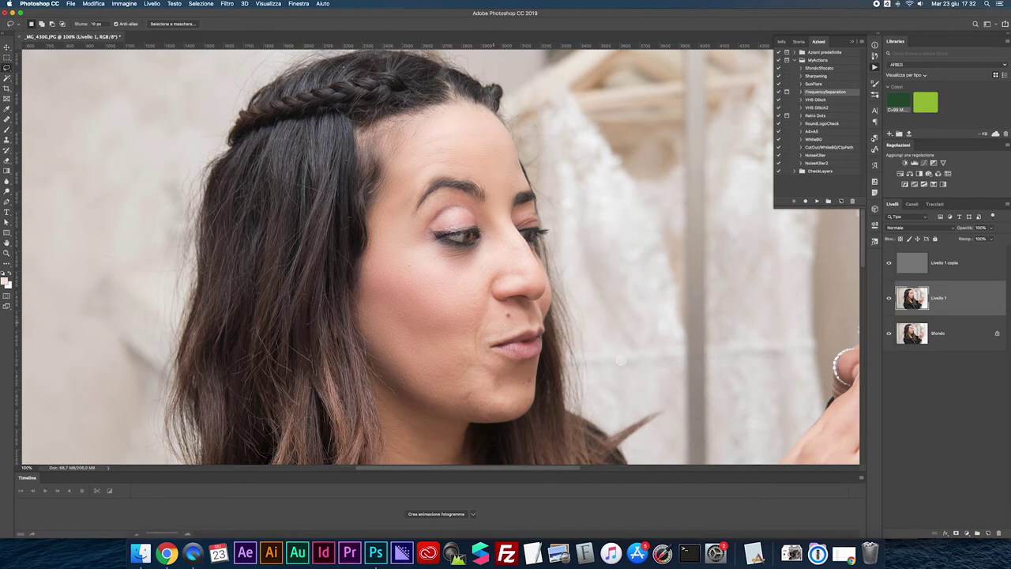
{"action": "mouse_move", "coordinate": [477, 274]}
{"action": "left_mouse_down"}
{"action": "mouse_move", "coordinate": [493, 278]}
{"action": "mouse_move", "coordinate": [521, 328]}
{"action": "mouse_move", "coordinate": [464, 363]}
{"action": "mouse_move", "coordinate": [451, 316]}
{"action": "mouse_move", "coordinate": [477, 275]}
{"action": "left_mouse_up"}
{"action": "mouse_move", "coordinate": [391, 348]}
{"action": "left_mouse_down"}
{"action": "mouse_move", "coordinate": [478, 349]}
{"action": "mouse_move", "coordinate": [531, 367]}
{"action": "mouse_move", "coordinate": [523, 403]}
{"action": "mouse_move", "coordinate": [490, 416]}
{"action": "mouse_move", "coordinate": [447, 415]}
{"action": "mouse_move", "coordinate": [406, 395]}
{"action": "left_mouse_up"}
{"action": "scroll", "coordinate": [421, 240], "scroll_direction": "down", "scroll_amount": 15}
{"action": "scroll", "coordinate": [456, 201], "scroll_direction": "up", "scroll_amount": 1}
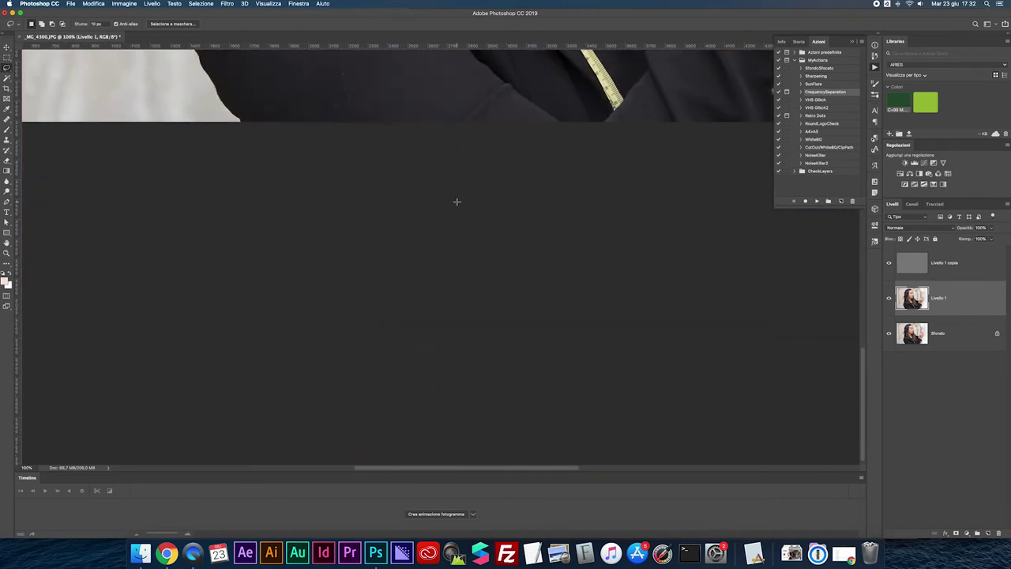
{"action": "scroll", "coordinate": [456, 202], "scroll_direction": "up", "scroll_amount": 15}
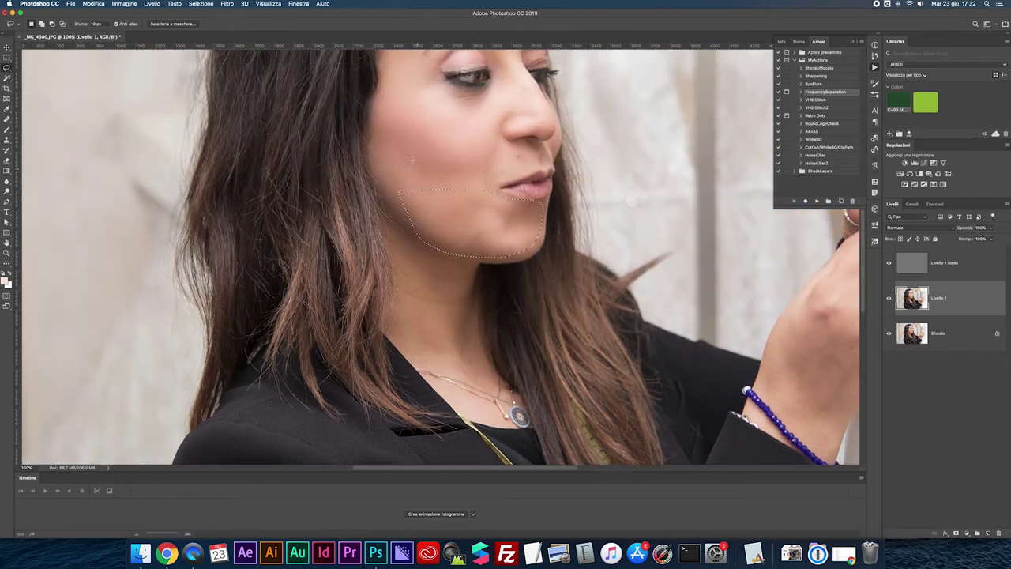
{"action": "mouse_move", "coordinate": [491, 229]}
{"action": "left_mouse_down"}
{"action": "mouse_move", "coordinate": [521, 252]}
{"action": "mouse_move", "coordinate": [449, 244]}
{"action": "left_mouse_up"}
{"action": "scroll", "coordinate": [449, 243], "scroll_direction": "left", "scroll_amount": 1}
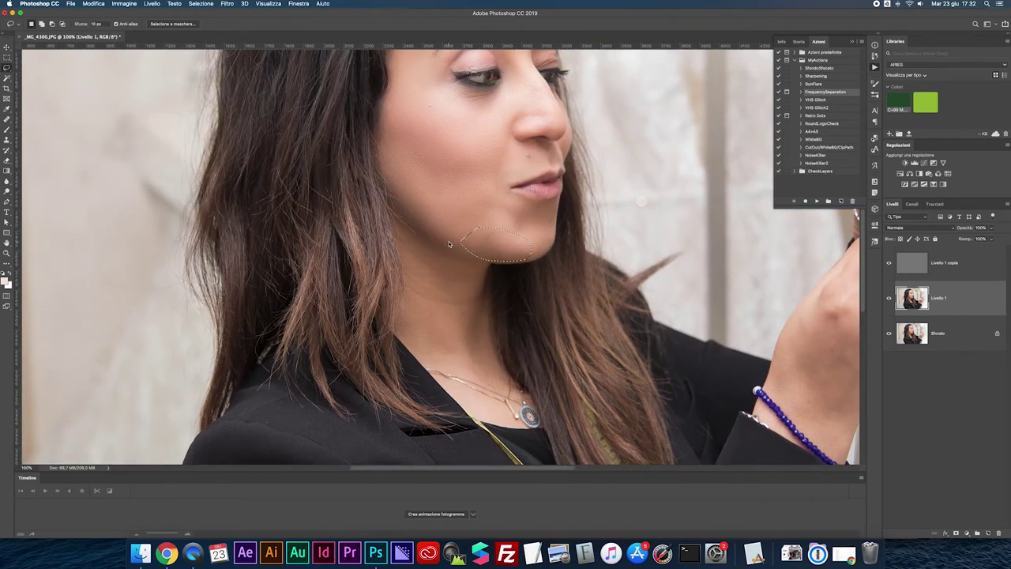
Lasso the jawline and neck areas, reapply the Gaussian Blur, and deselect.
{"action": "mouse_move", "coordinate": [399, 231]}
{"action": "left_mouse_down"}
{"action": "mouse_move", "coordinate": [457, 278]}
{"action": "mouse_move", "coordinate": [407, 258]}
{"action": "mouse_move", "coordinate": [392, 230]}
{"action": "left_mouse_up"}
{"action": "mouse_move", "coordinate": [417, 299]}
{"action": "left_mouse_down"}
{"action": "mouse_move", "coordinate": [465, 307]}
{"action": "mouse_move", "coordinate": [480, 296]}
{"action": "mouse_move", "coordinate": [413, 269]}
{"action": "left_mouse_up"}
{"action": "key", "text": "ctrl+super+f"}
{"action": "key", "text": "super+d"}
{"action": "left_click_drag", "start_coordinate": [408, 319], "coordinate": [410, 322]}
{"action": "key", "text": "super+d"}
Add a new layer above Livello 1 copia, activate the Brush tool, and set the layer's blending mode to Luce soffusa.
{"action": "scroll", "coordinate": [458, 274], "scroll_direction": "up", "scroll_amount": 5}
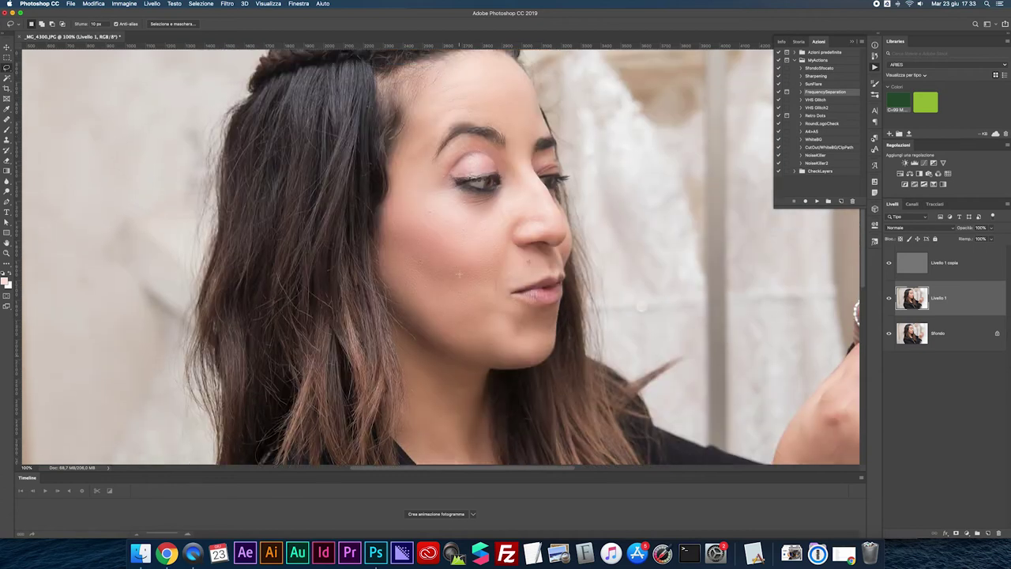
{"action": "scroll", "coordinate": [441, 256], "scroll_direction": "right", "scroll_amount": 3}
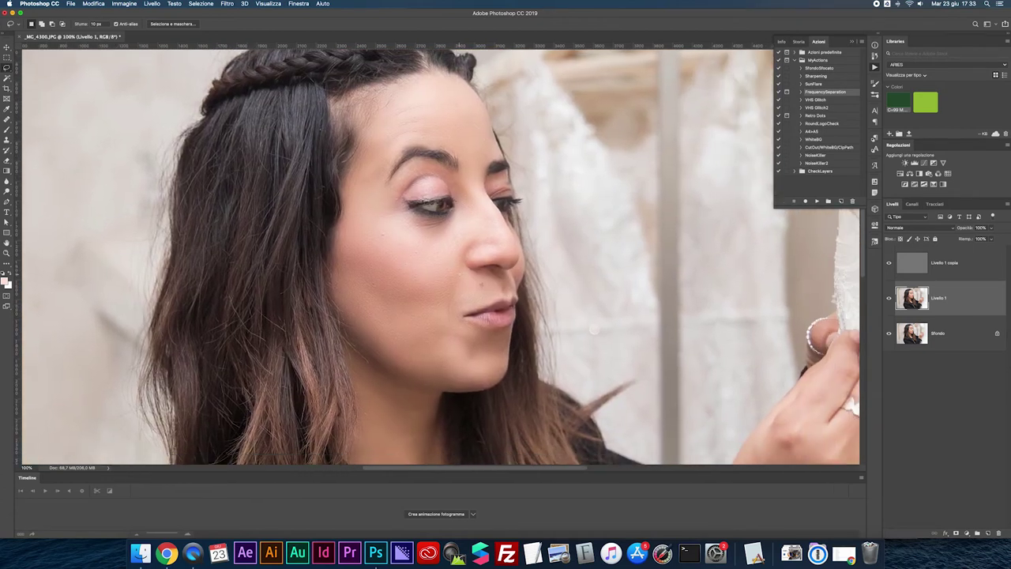
{"action": "left_click", "coordinate": [895, 258]}
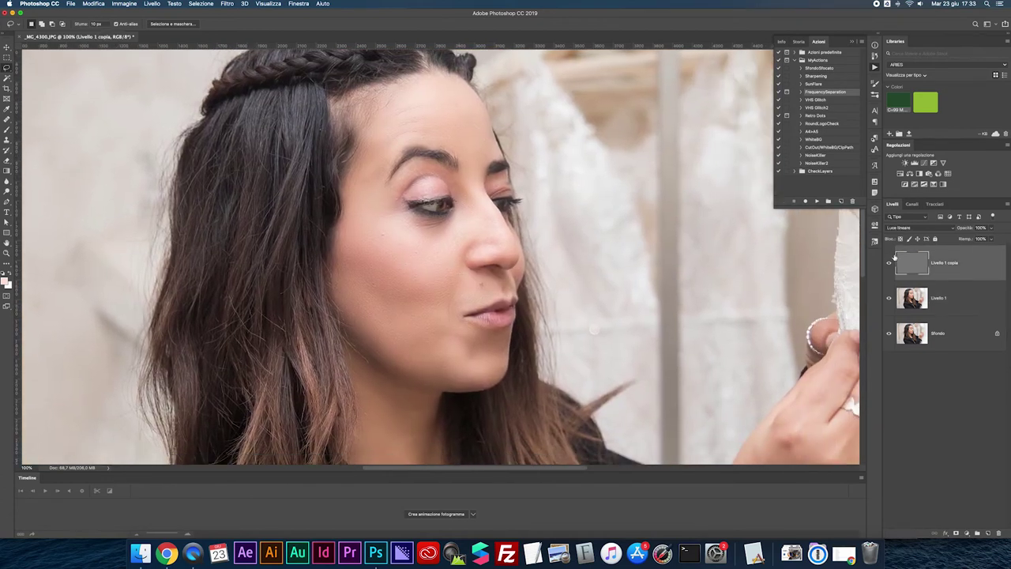
{"action": "key", "text": "super+shift+n"}
{"action": "key", "text": "Return"}
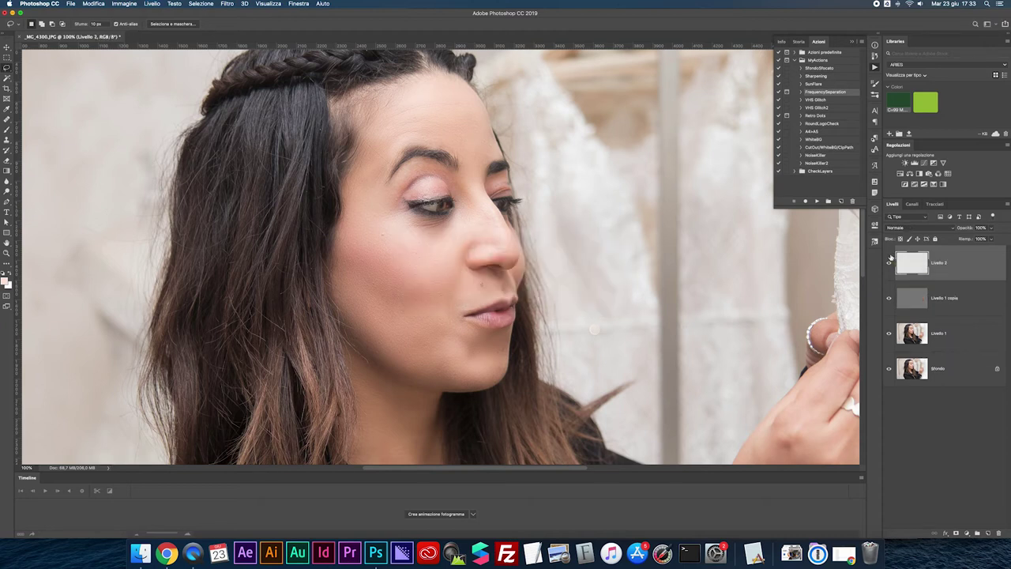
{"action": "key", "text": "b"}
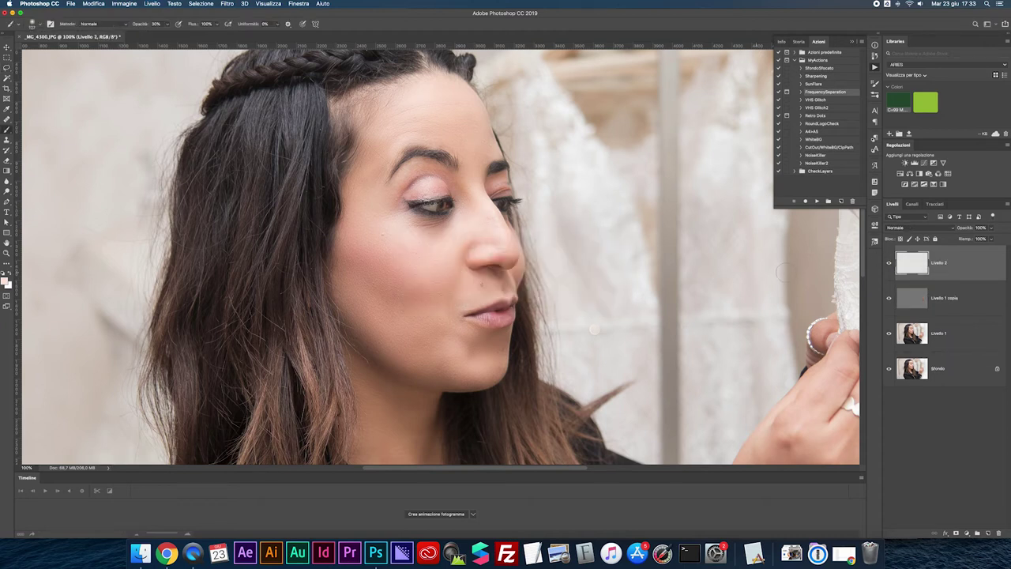
{"action": "left_click", "coordinate": [908, 228]}
{"action": "left_click", "coordinate": [916, 318]}
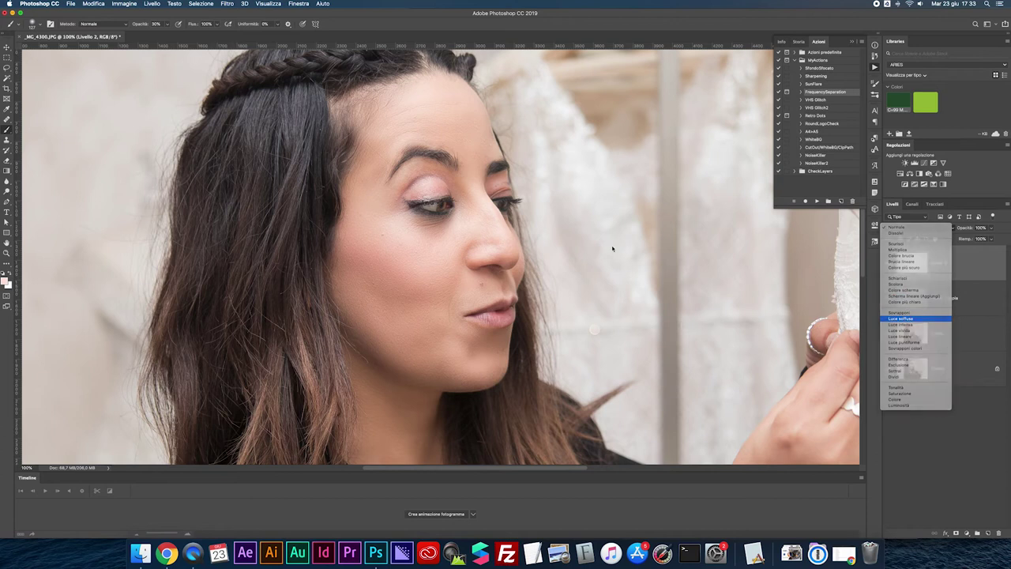
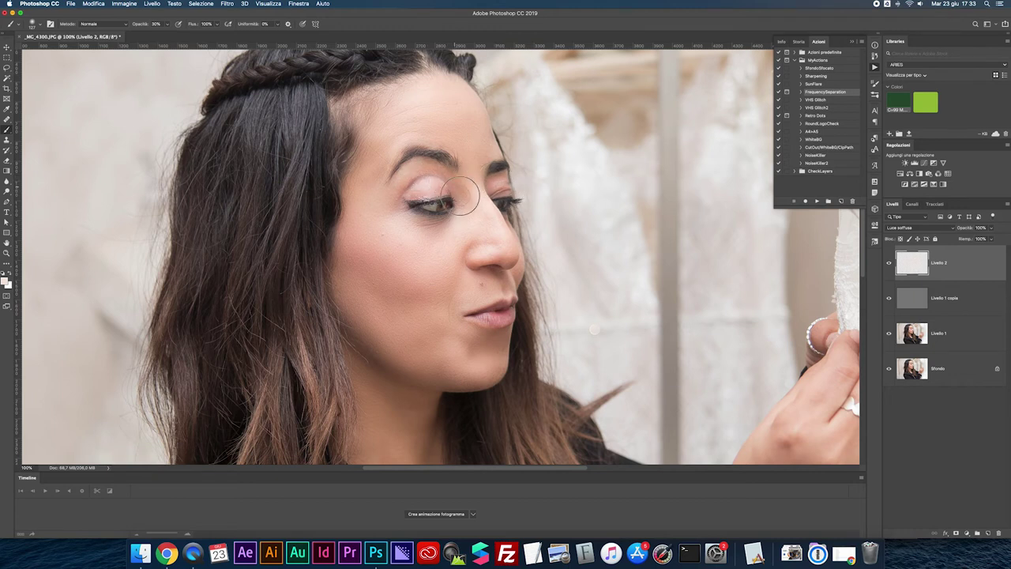
Compare the retouch with the original background, then merge all layers and save the portrait.
{"action": "left_click", "coordinate": [889, 262]}
{"action": "left_click", "coordinate": [888, 262]}
{"action": "key", "text": "super+0"}
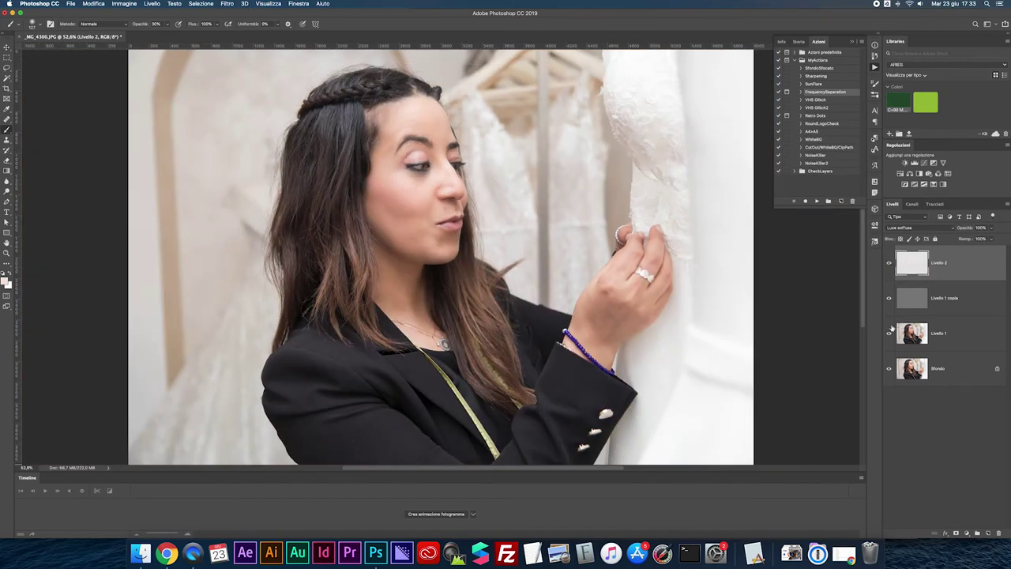
{"action": "left_click", "coordinate": [888, 368]}
{"action": "key", "text": "super+shift+e"}
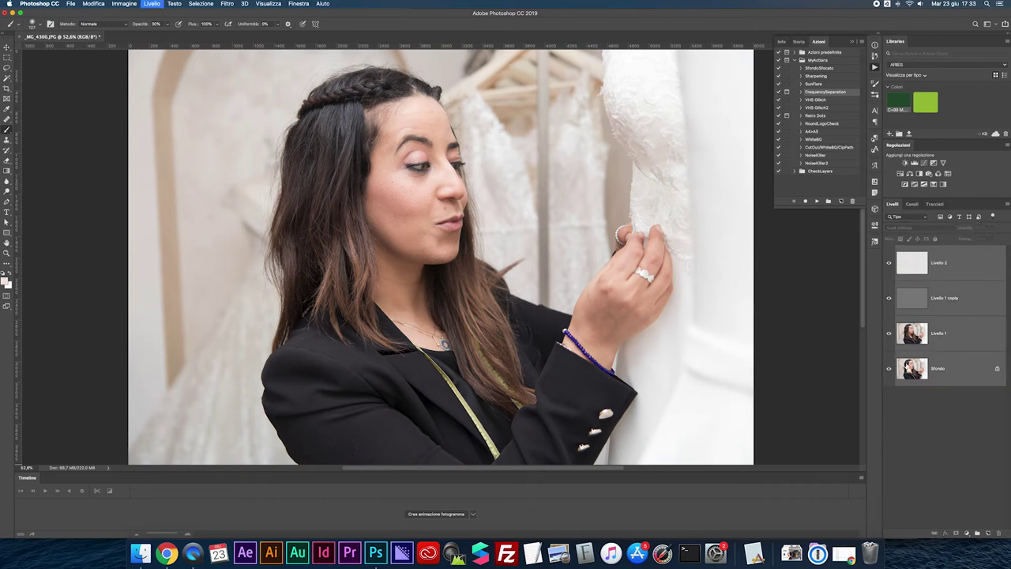
{"action": "key", "text": "super+s"}
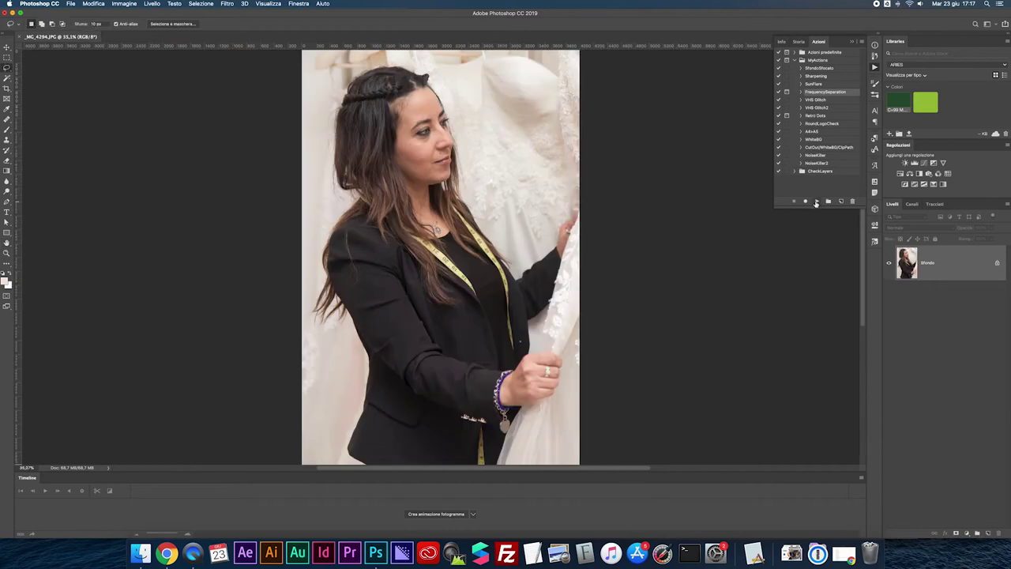
Run the FrequencySeparation action on _MG_4294.JPG with a 4,8-pixel Gaussian Blur and make Livello 1 active.
{"action": "left_click", "coordinate": [815, 203]}
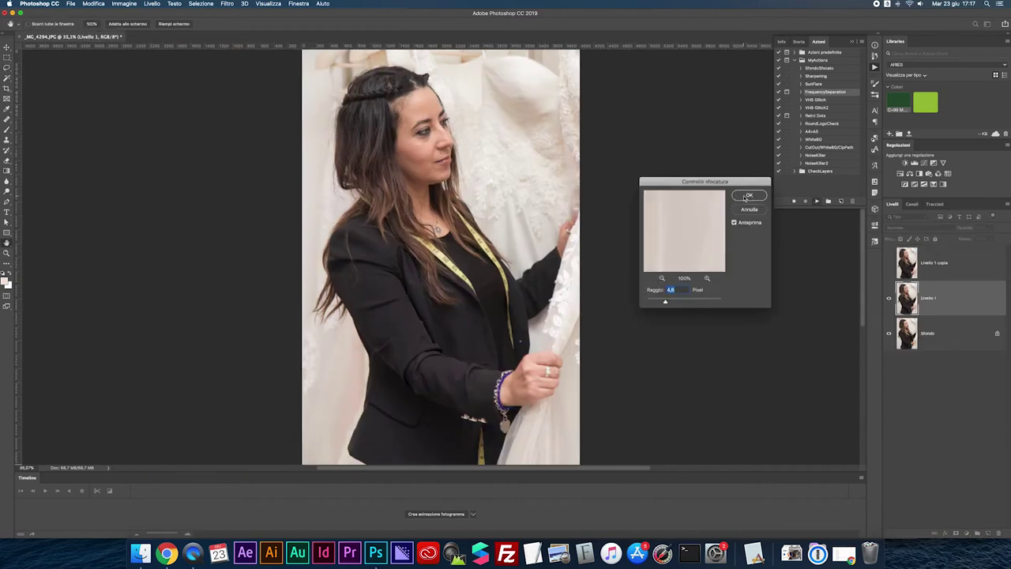
{"action": "key", "text": "Return"}
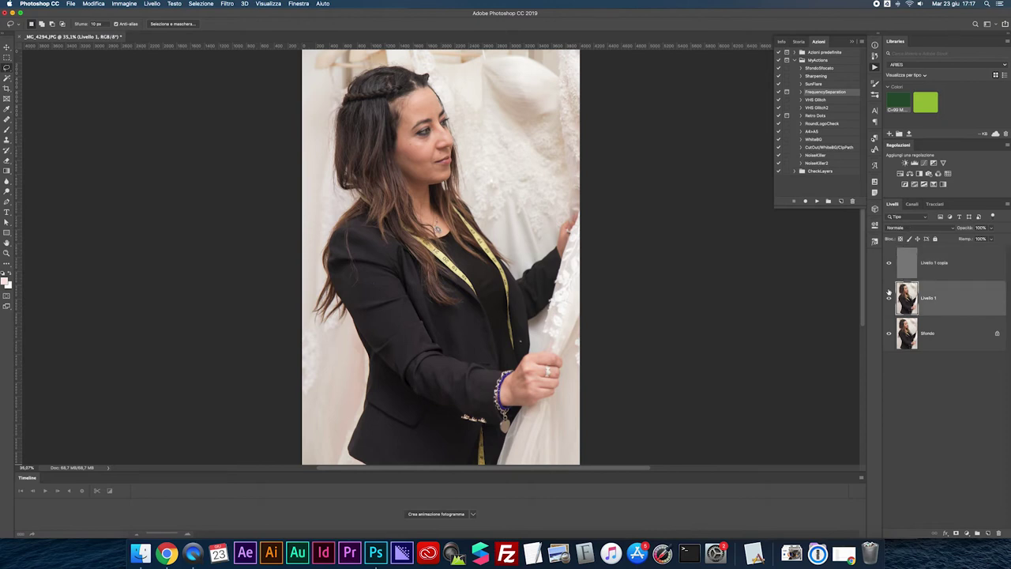
{"action": "key", "text": "super+plus"}
{"action": "scroll", "coordinate": [581, 179], "scroll_direction": "up", "scroll_amount": 4}
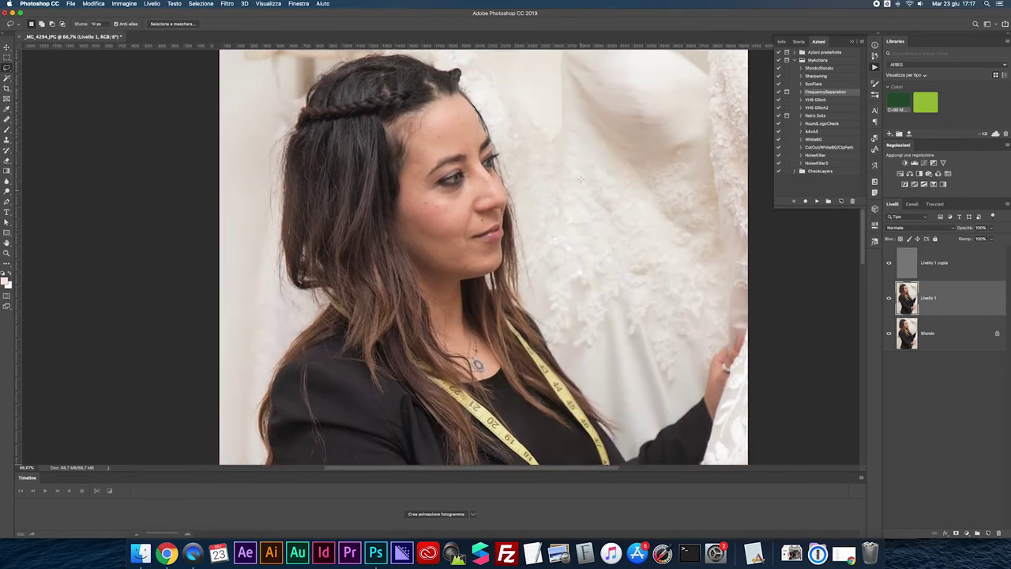
{"action": "key", "text": "super+plus"}
{"action": "scroll", "coordinate": [581, 178], "scroll_direction": "up", "scroll_amount": 2}
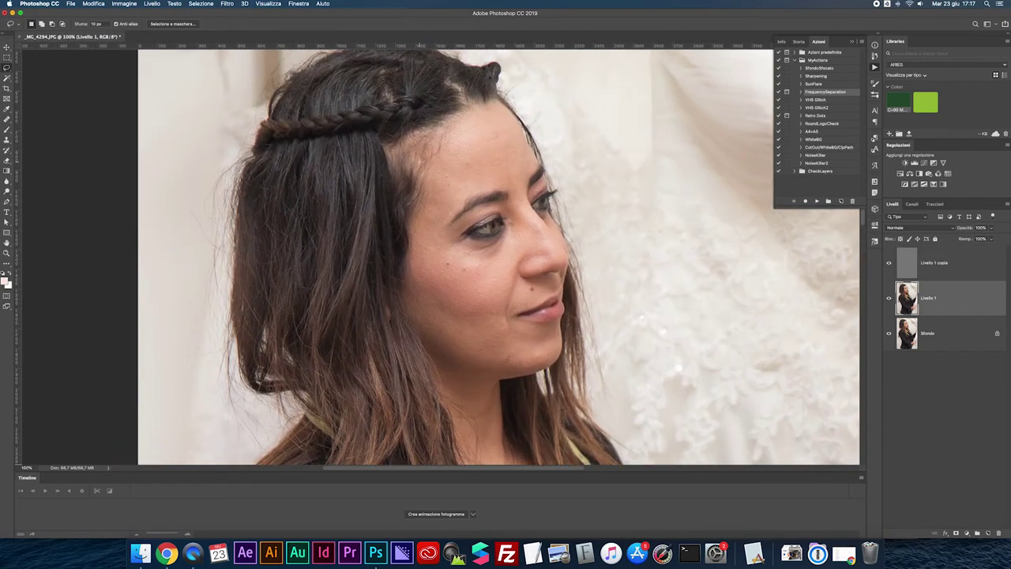
Lasso the forehead on Livello 1 and apply a Gaussian Blur with a radius of about 8,3 pixels.
{"action": "mouse_move", "coordinate": [427, 144]}
{"action": "left_mouse_down"}
{"action": "mouse_move", "coordinate": [496, 112]}
{"action": "mouse_move", "coordinate": [521, 136]}
{"action": "mouse_move", "coordinate": [528, 170]}
{"action": "mouse_move", "coordinate": [446, 207]}
{"action": "mouse_move", "coordinate": [412, 189]}
{"action": "left_mouse_up"}
{"action": "left_click", "coordinate": [201, 3]}
{"action": "mouse_move", "coordinate": [227, 3]}
{"action": "mouse_move", "coordinate": [261, 142]}
{"action": "left_click", "coordinate": [347, 143]}
{"action": "left_click_drag", "start_coordinate": [665, 303], "coordinate": [674, 303]}
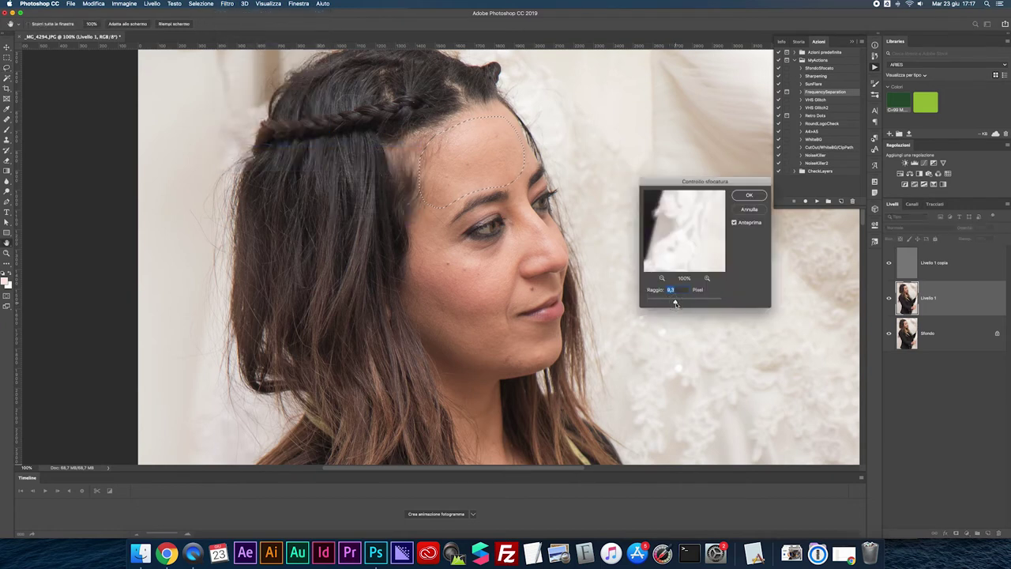
{"action": "left_click", "coordinate": [742, 196]}
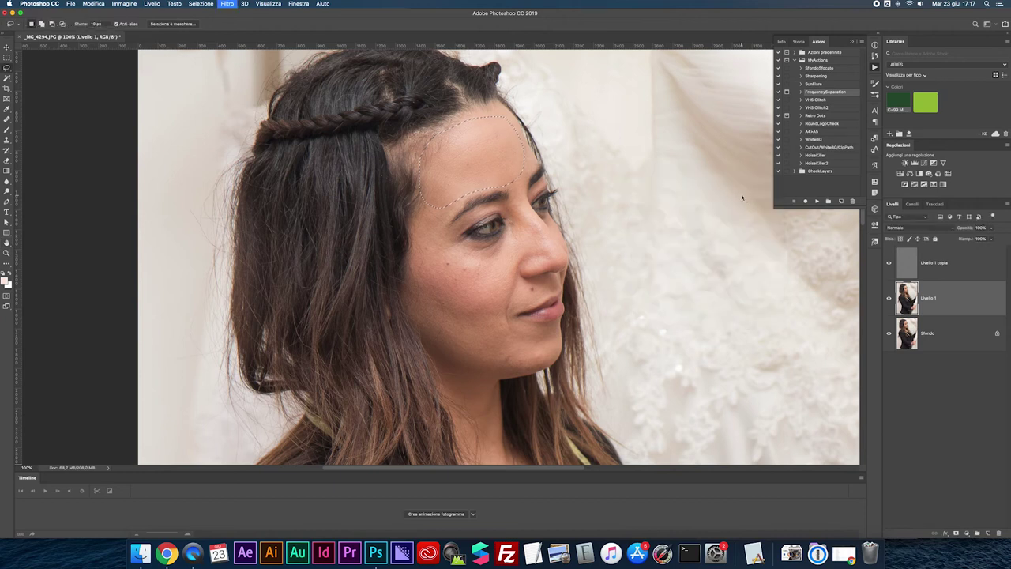
Lasso the temple beside the eye, the area under the eye and the nose, smoothing them with the same Gaussian Blur.
{"action": "mouse_move", "coordinate": [453, 205]}
{"action": "left_mouse_down"}
{"action": "mouse_move", "coordinate": [448, 231]}
{"action": "mouse_move", "coordinate": [478, 274]}
{"action": "mouse_move", "coordinate": [416, 271]}
{"action": "mouse_move", "coordinate": [411, 207]}
{"action": "mouse_move", "coordinate": [436, 191]}
{"action": "left_mouse_up"}
{"action": "key", "text": "super+f"}
{"action": "key", "text": "super+d"}
{"action": "mouse_move", "coordinate": [474, 247]}
{"action": "left_mouse_down"}
{"action": "mouse_move", "coordinate": [521, 221]}
{"action": "mouse_move", "coordinate": [523, 246]}
{"action": "mouse_move", "coordinate": [474, 262]}
{"action": "mouse_move", "coordinate": [456, 245]}
{"action": "left_mouse_up"}
{"action": "mouse_move", "coordinate": [507, 210]}
{"action": "left_mouse_down"}
{"action": "mouse_move", "coordinate": [515, 196]}
{"action": "mouse_move", "coordinate": [533, 221]}
{"action": "mouse_move", "coordinate": [529, 243]}
{"action": "mouse_move", "coordinate": [510, 237]}
{"action": "left_mouse_up"}
{"action": "key", "text": "ctrl+super+f"}
Lasso the cheek, the area around the mouth, the chin and the jawline in turn, smoothing them with the same Gaussian Blur.
{"action": "mouse_move", "coordinate": [438, 255]}
{"action": "left_mouse_down"}
{"action": "mouse_move", "coordinate": [497, 268]}
{"action": "mouse_move", "coordinate": [498, 308]}
{"action": "mouse_move", "coordinate": [480, 339]}
{"action": "mouse_move", "coordinate": [424, 330]}
{"action": "mouse_move", "coordinate": [411, 257]}
{"action": "left_mouse_up"}
{"action": "mouse_move", "coordinate": [488, 322]}
{"action": "left_mouse_down"}
{"action": "mouse_move", "coordinate": [539, 327]}
{"action": "mouse_move", "coordinate": [548, 358]}
{"action": "mouse_move", "coordinate": [536, 368]}
{"action": "mouse_move", "coordinate": [481, 363]}
{"action": "mouse_move", "coordinate": [462, 345]}
{"action": "left_mouse_up"}
{"action": "key", "text": "ctrl+super+f"}
{"action": "key", "text": "super+d"}
{"action": "left_click_drag", "start_coordinate": [496, 301], "coordinate": [518, 308]}
{"action": "mouse_move", "coordinate": [517, 296]}
{"action": "left_mouse_down"}
{"action": "mouse_move", "coordinate": [551, 303]}
{"action": "mouse_move", "coordinate": [528, 292]}
{"action": "mouse_move", "coordinate": [510, 307]}
{"action": "left_mouse_up"}
{"action": "scroll", "coordinate": [487, 334], "scroll_direction": "down", "scroll_amount": 3}
{"action": "mouse_move", "coordinate": [496, 341]}
{"action": "left_mouse_down"}
{"action": "mouse_move", "coordinate": [492, 388]}
{"action": "mouse_move", "coordinate": [473, 392]}
{"action": "mouse_move", "coordinate": [450, 368]}
{"action": "mouse_move", "coordinate": [477, 346]}
{"action": "left_mouse_up"}
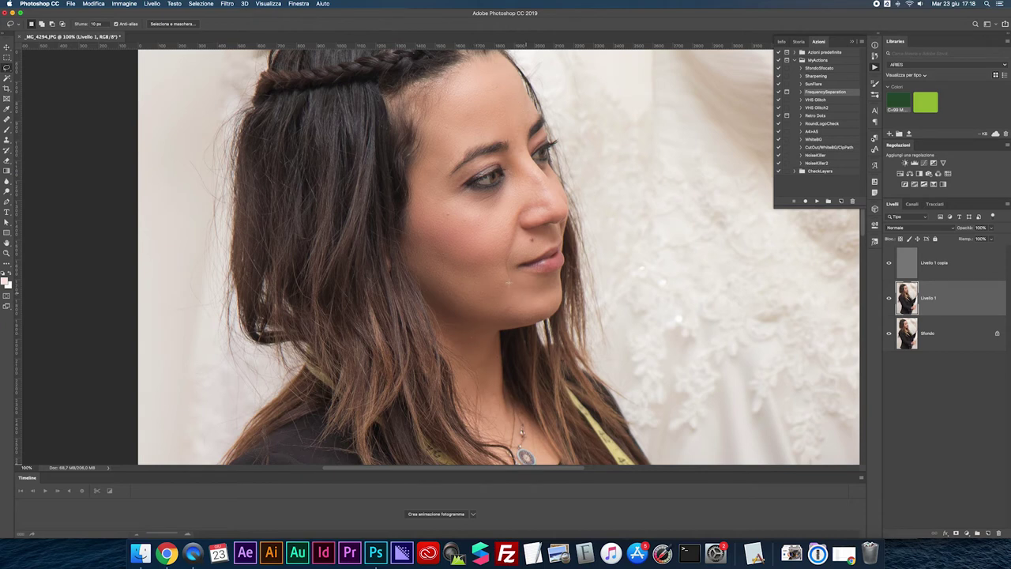
{"action": "scroll", "coordinate": [499, 257], "scroll_direction": "up", "scroll_amount": 1}
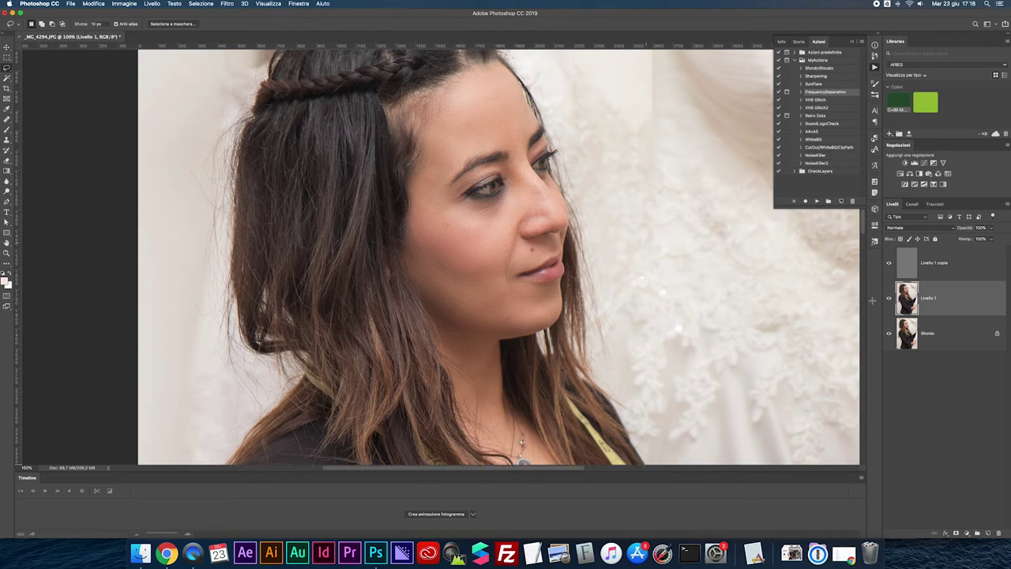
Add a new layer above Livello 1 copia, activate the Brush tool, and set the layer's blending mode to Luce soffusa.
{"action": "left_click", "coordinate": [905, 274]}
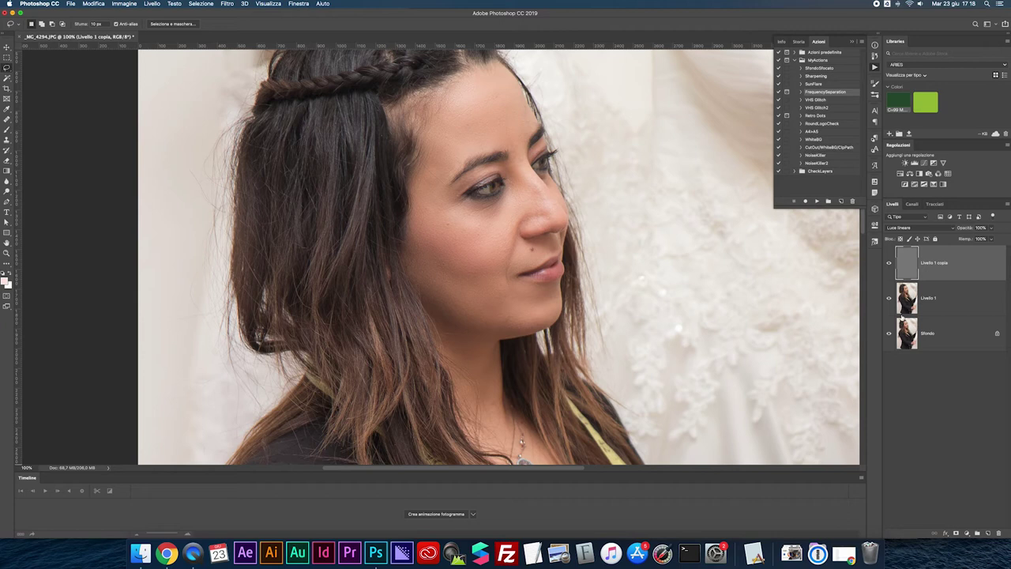
{"action": "key", "text": "super+shift+n"}
{"action": "key", "text": "Return"}
{"action": "key", "text": "b"}
{"action": "left_click", "coordinate": [908, 228]}
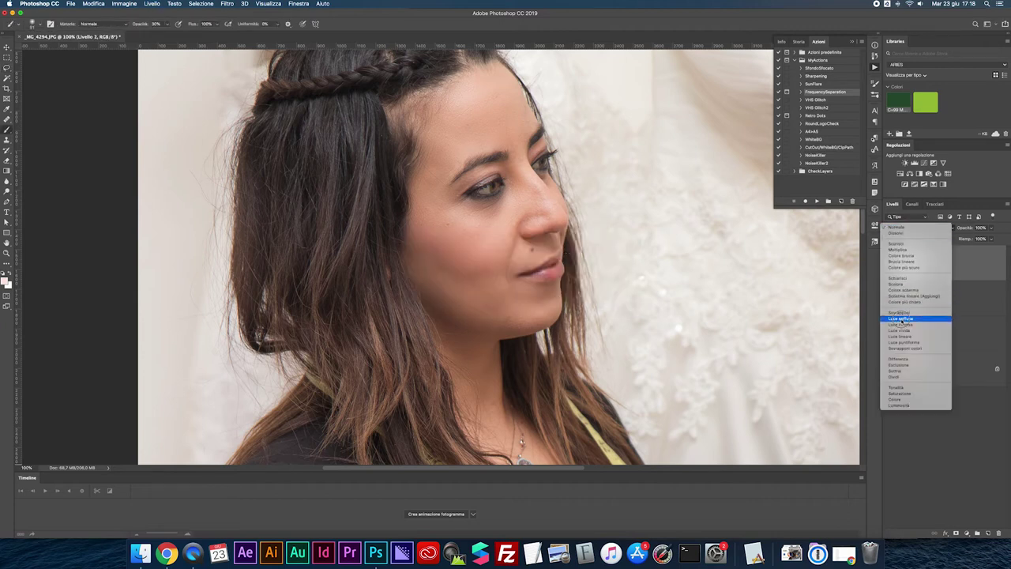
{"action": "left_click", "coordinate": [908, 320]}
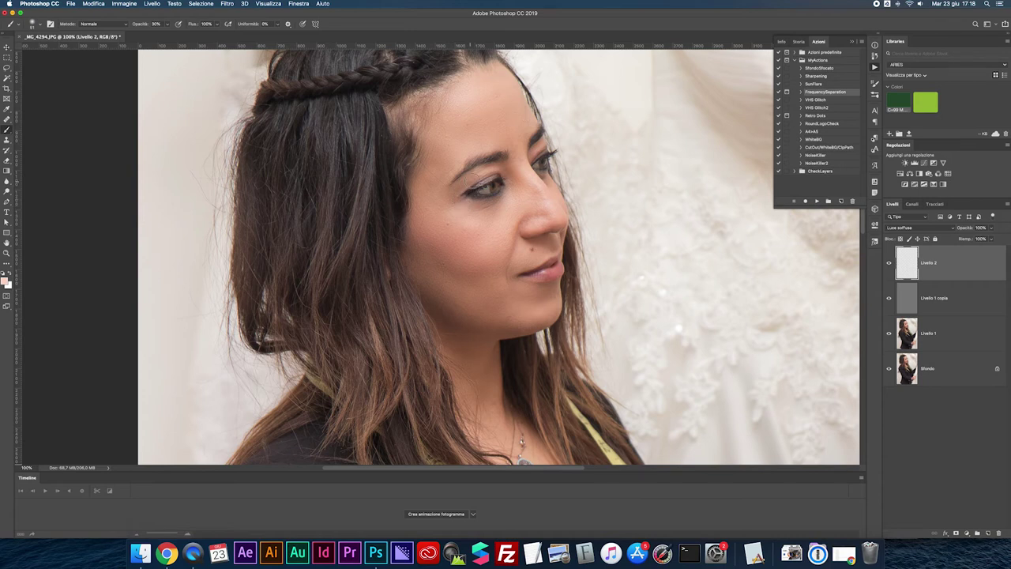
Brush light strokes around both eyes on Livello 2 and compare the face with that layer hidden and shown.
{"action": "left_click_drag", "start_coordinate": [470, 181], "coordinate": [479, 186]}
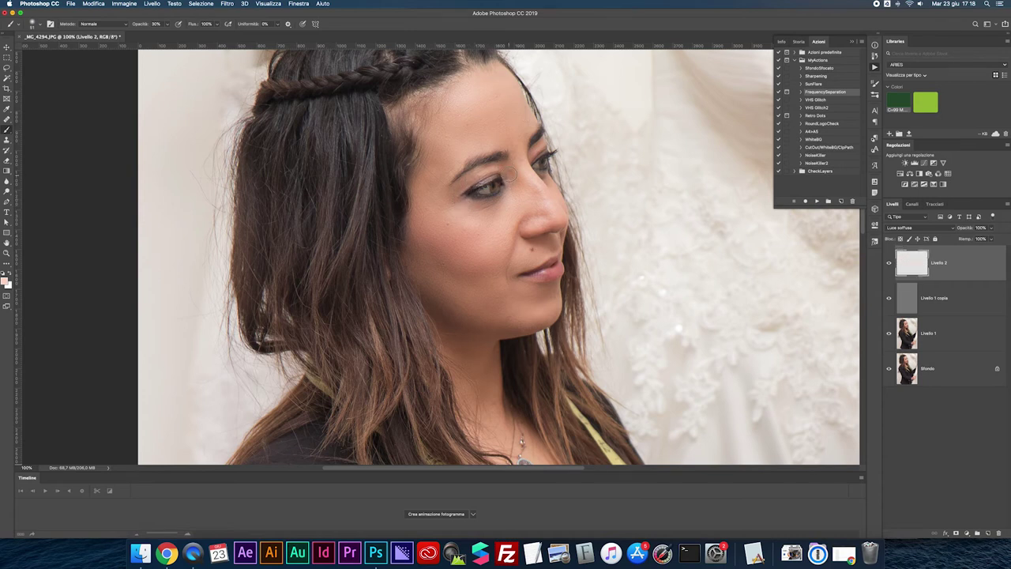
{"action": "left_click", "coordinate": [889, 263]}
{"action": "left_click", "coordinate": [888, 263]}
{"action": "left_click_drag", "start_coordinate": [539, 172], "coordinate": [543, 142]}
{"action": "left_click", "coordinate": [889, 262]}
{"action": "left_click", "coordinate": [889, 263]}
Examine the whole retouch by switching between the original Sfondo layer alone and all layers together.
{"action": "key", "text": "super+0"}
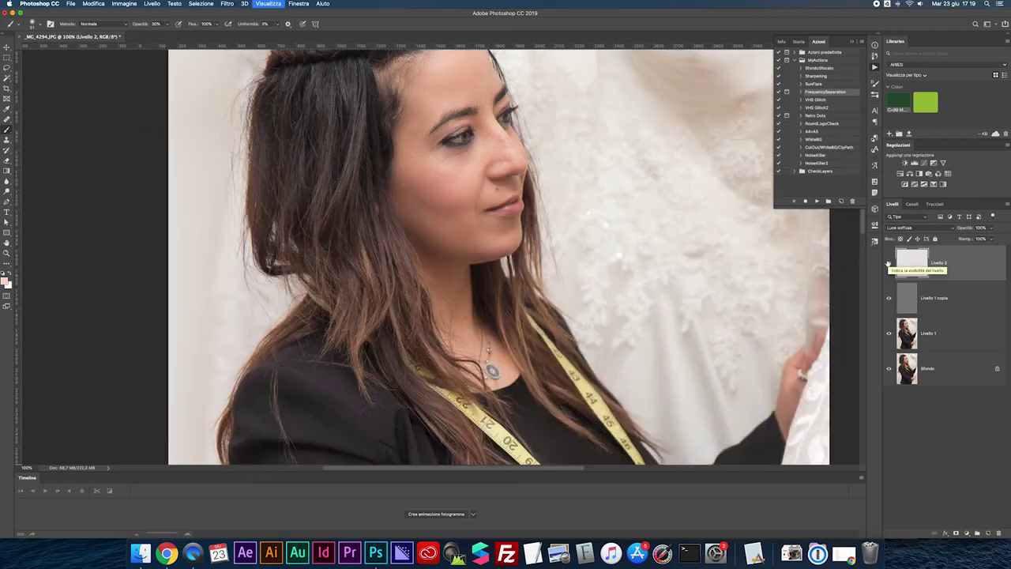
{"action": "key", "text": "super+plus"}
{"action": "key", "text": "super+plus"}
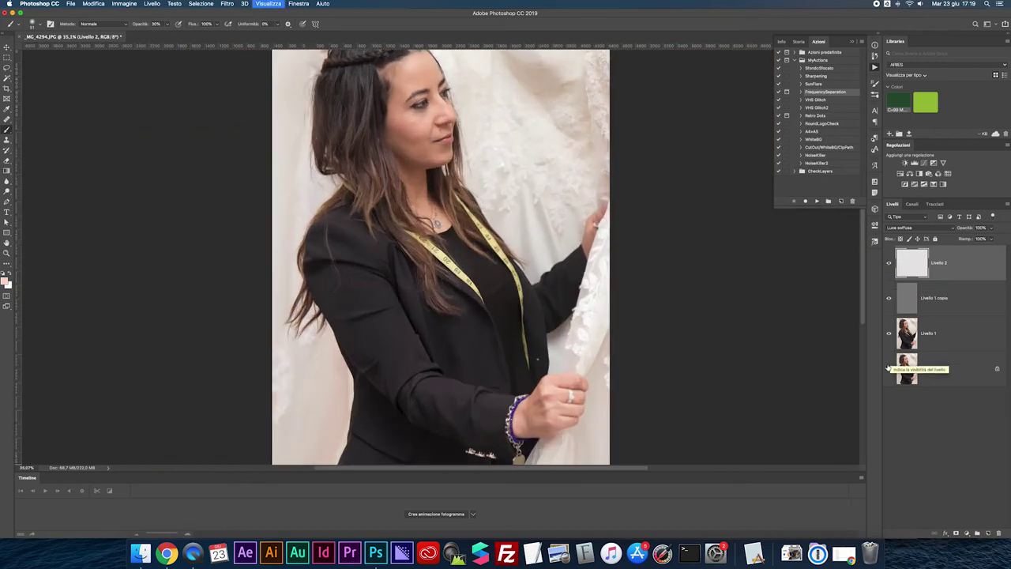
{"action": "scroll", "coordinate": [822, 357], "scroll_direction": "up", "scroll_amount": 5}
{"action": "left_click", "coordinate": [887, 369], "text": "alt"}
{"action": "left_click", "coordinate": [888, 368], "text": "alt"}
{"action": "left_click", "coordinate": [887, 368], "text": "alt"}
{"action": "left_click", "coordinate": [888, 369], "text": "alt"}
{"action": "key", "text": "super+0"}
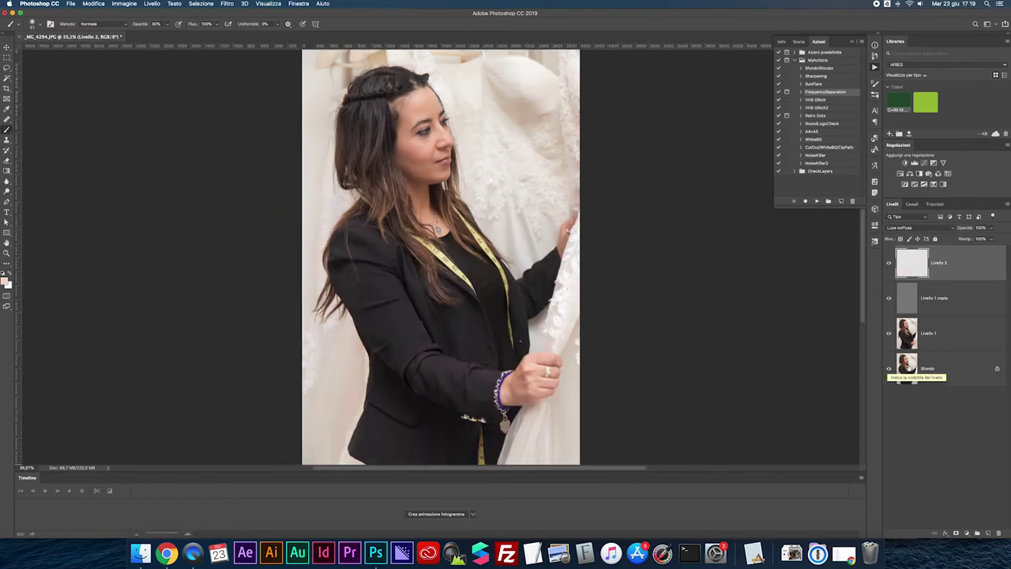
Select all layers from Livello 2 down to Sfondo, merge them, and save the image.
{"action": "left_click", "coordinate": [908, 372], "text": "shift"}
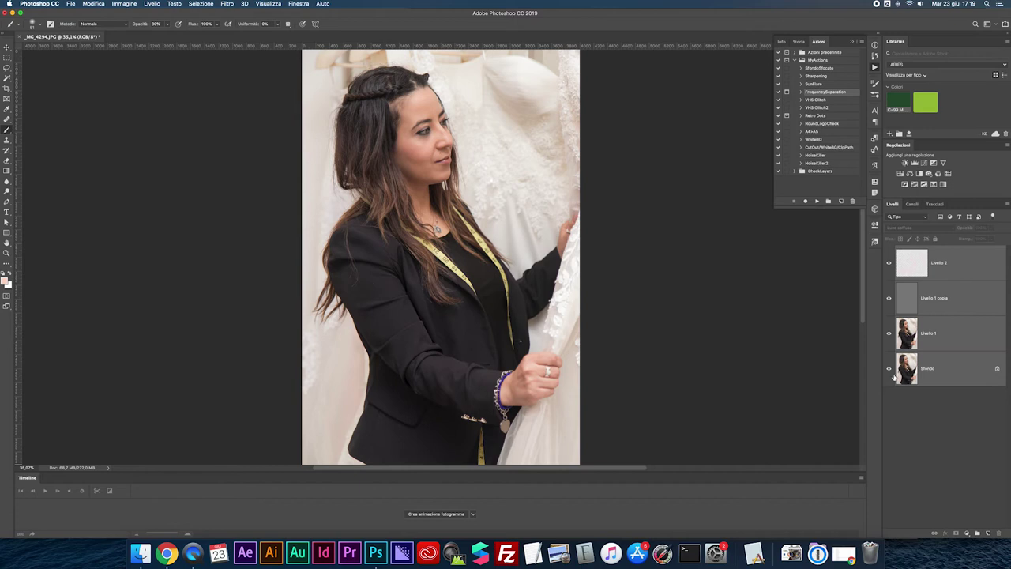
{"action": "key", "text": "super+e"}
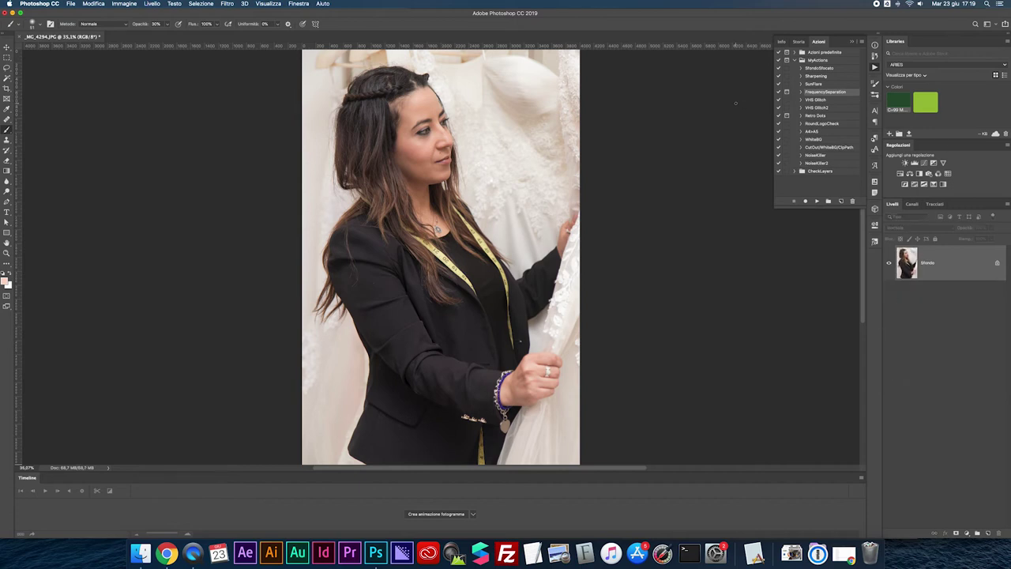
{"action": "key", "text": "super+s"}
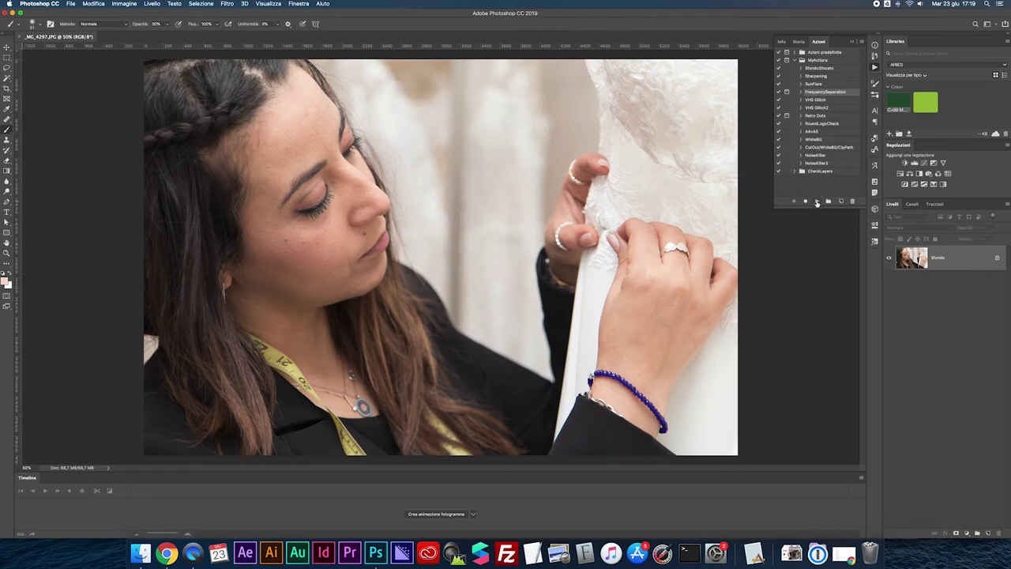
Run the FrequencySeparation action on _MG_4297.JPG with a 4,8-pixel blur, then activate Livello 1 and the Lasso tool.
{"action": "left_click", "coordinate": [816, 201]}
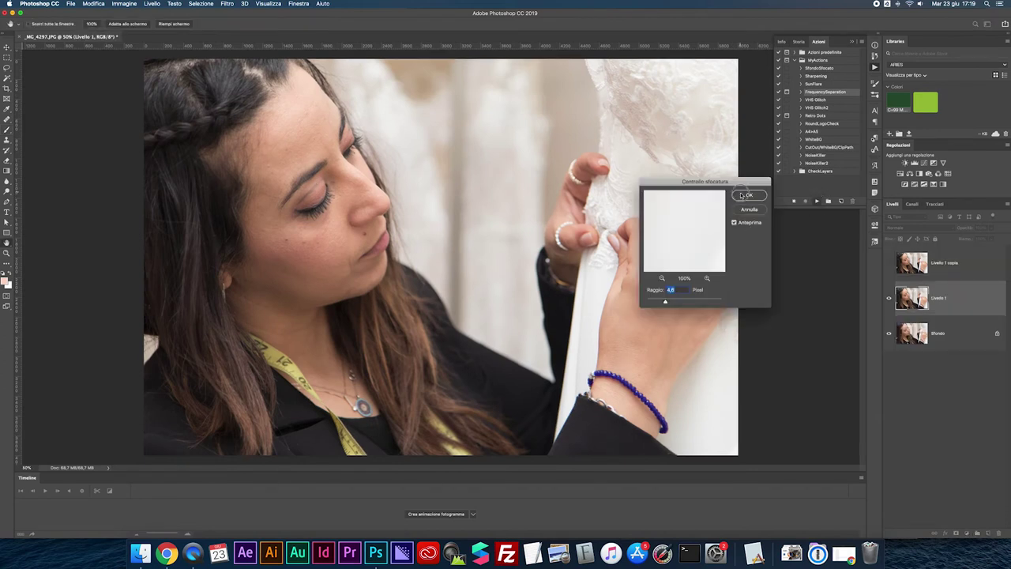
{"action": "left_click", "coordinate": [745, 195]}
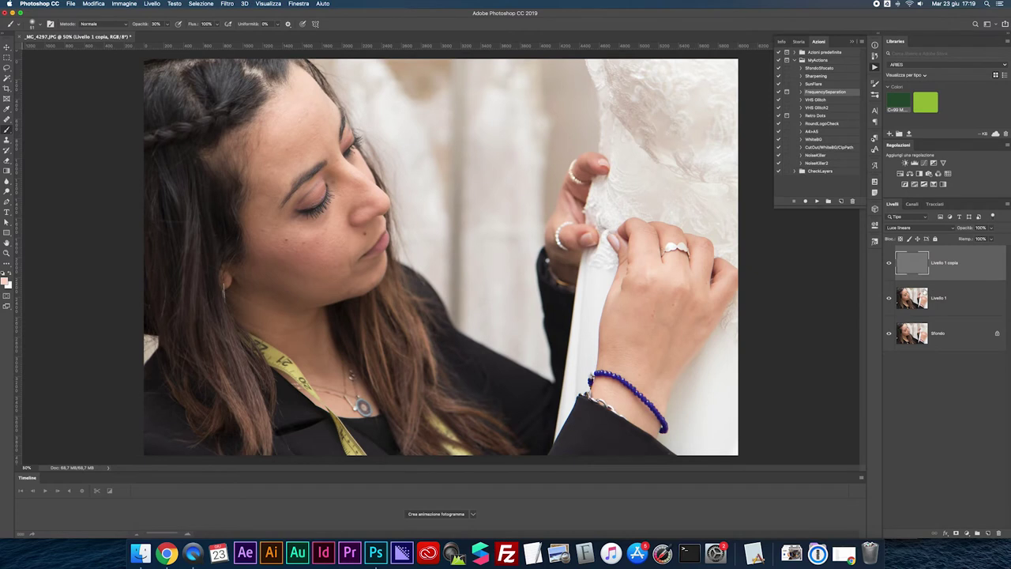
{"action": "left_click", "coordinate": [919, 294]}
{"action": "key", "text": "l"}
Lasso the forehead above the eyebrows and apply a Gaussian Blur with a 9,5-pixel radius.
{"action": "key", "text": "super+plus"}
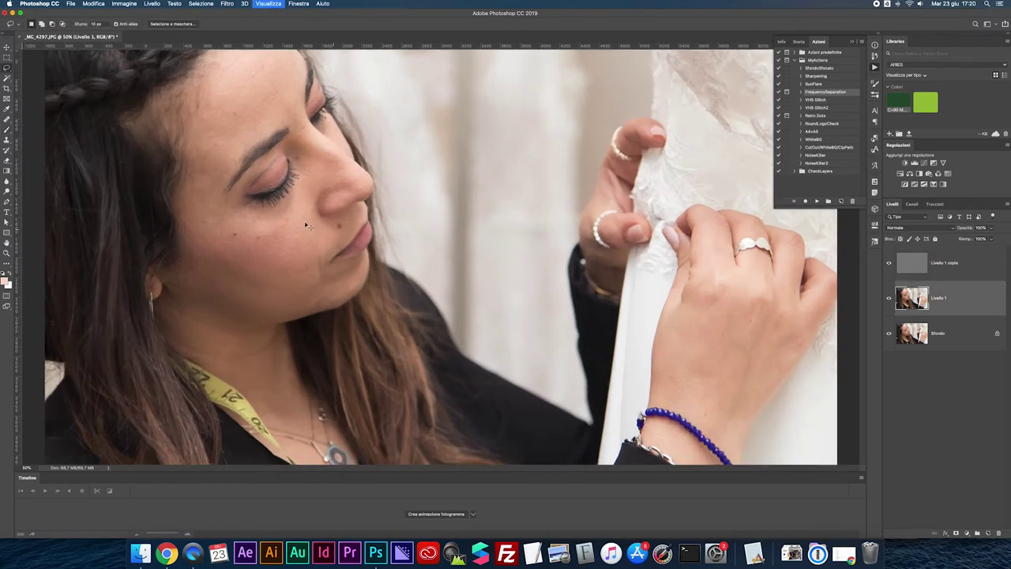
{"action": "left_click_drag", "start_coordinate": [221, 166], "coordinate": [251, 206]}
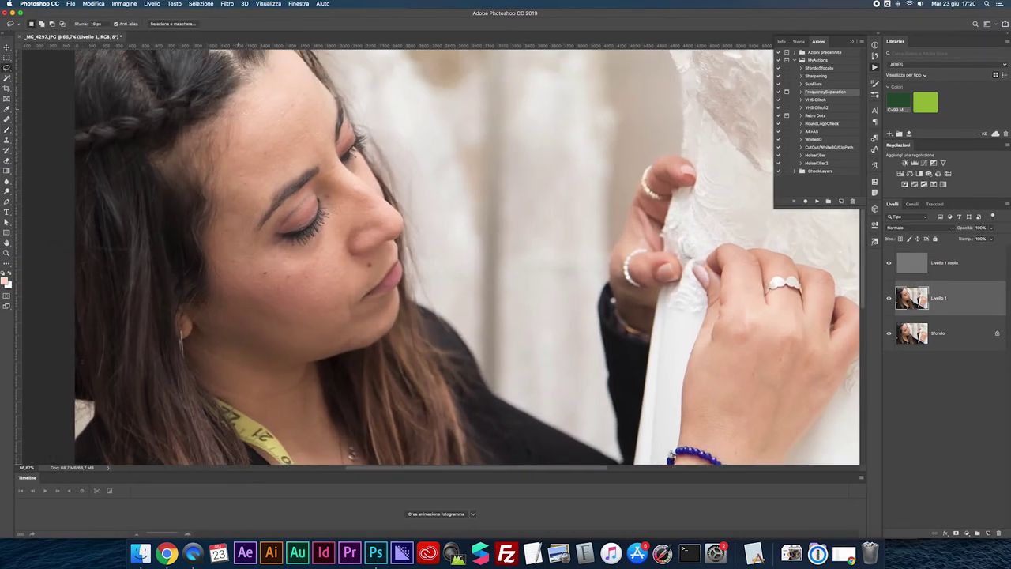
{"action": "mouse_move", "coordinate": [218, 122]}
{"action": "left_mouse_down"}
{"action": "mouse_move", "coordinate": [290, 60]}
{"action": "mouse_move", "coordinate": [321, 89]}
{"action": "mouse_move", "coordinate": [332, 124]}
{"action": "mouse_move", "coordinate": [323, 155]}
{"action": "mouse_move", "coordinate": [278, 178]}
{"action": "mouse_move", "coordinate": [250, 226]}
{"action": "mouse_move", "coordinate": [221, 242]}
{"action": "mouse_move", "coordinate": [205, 235]}
{"action": "mouse_move", "coordinate": [200, 180]}
{"action": "mouse_move", "coordinate": [210, 136]}
{"action": "left_mouse_up"}
{"action": "left_click", "coordinate": [226, 3]}
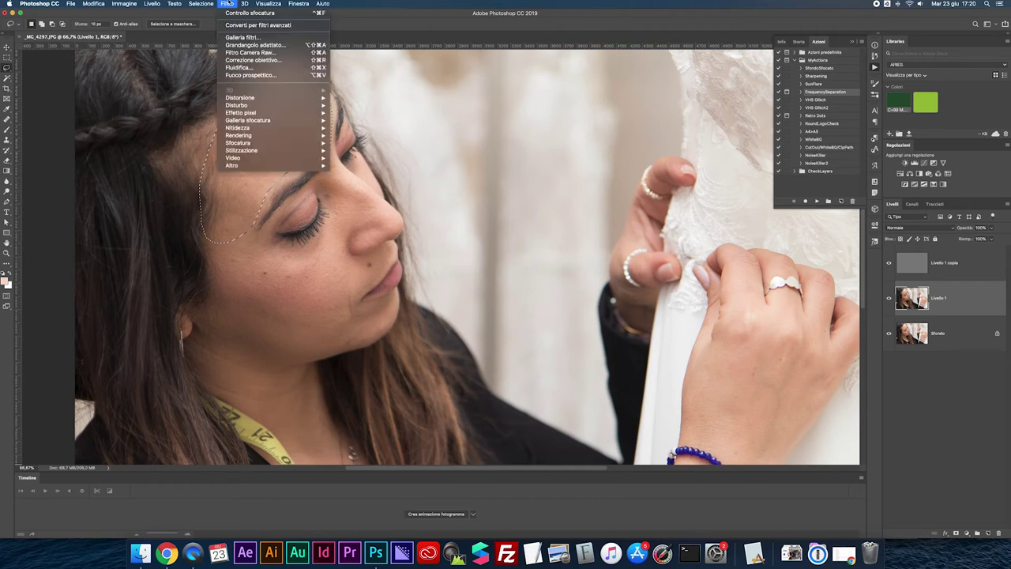
{"action": "mouse_move", "coordinate": [237, 142]}
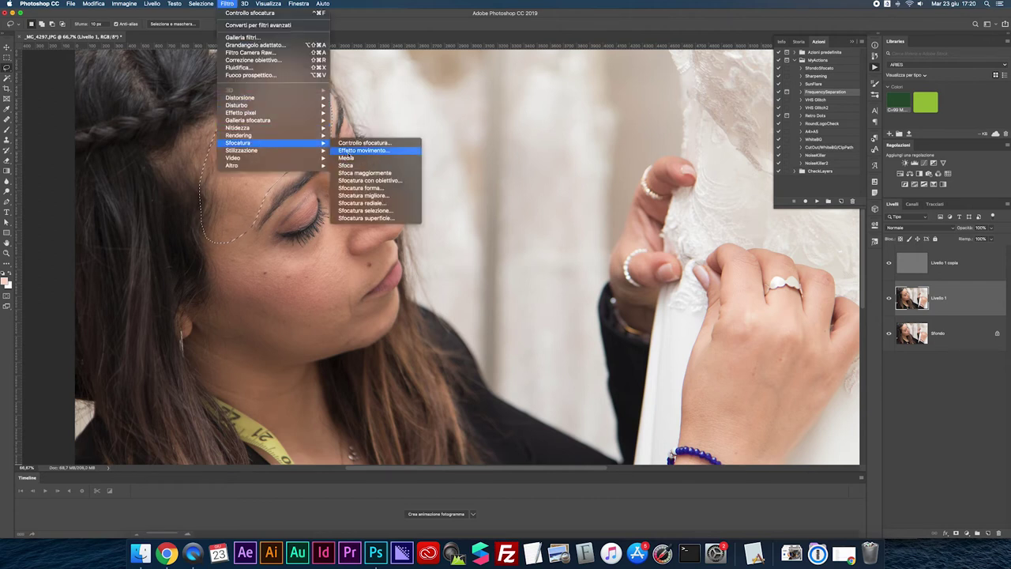
{"action": "left_click", "coordinate": [361, 142]}
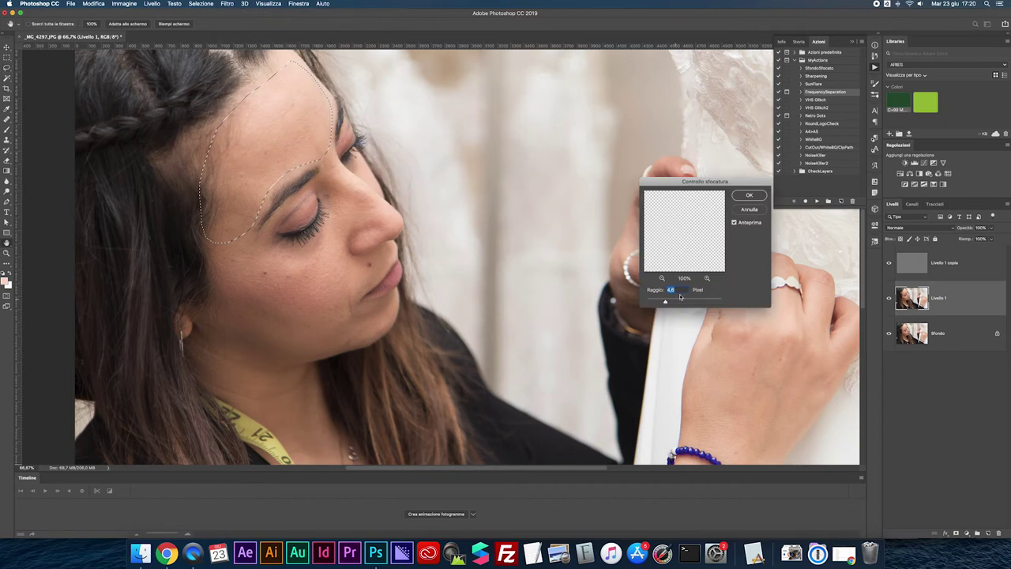
{"action": "type", "text": "9,5"}
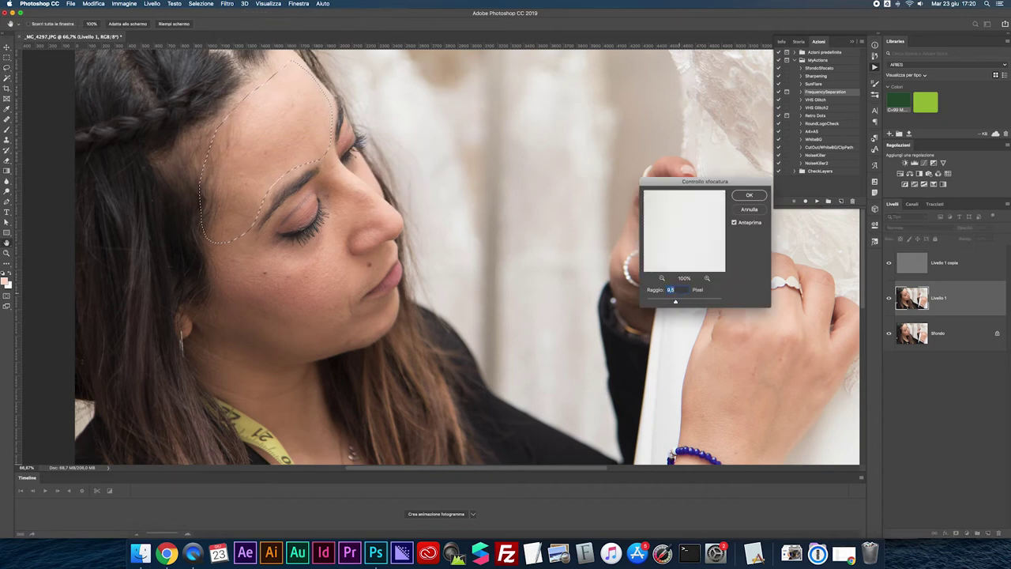
{"action": "key", "text": "Return"}
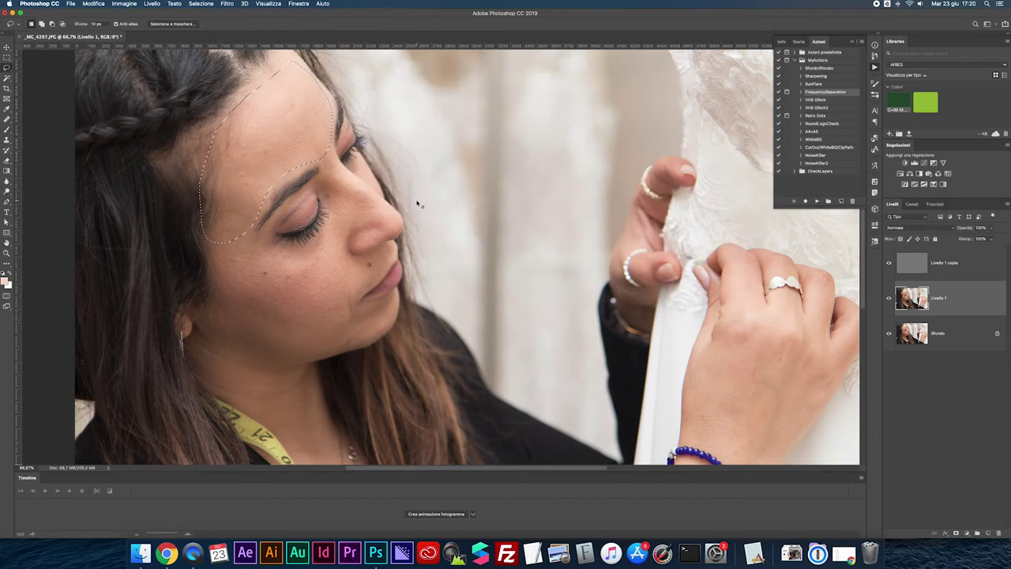
Lasso the temple and the upper cheek below the eye, reapply the Gaussian Blur, and deselect.
{"action": "key", "text": "super+d"}
{"action": "mouse_move", "coordinate": [247, 228]}
{"action": "left_mouse_down"}
{"action": "mouse_move", "coordinate": [300, 250]}
{"action": "mouse_move", "coordinate": [317, 243]}
{"action": "mouse_move", "coordinate": [330, 186]}
{"action": "mouse_move", "coordinate": [370, 195]}
{"action": "mouse_move", "coordinate": [382, 214]}
{"action": "mouse_move", "coordinate": [340, 246]}
{"action": "mouse_move", "coordinate": [325, 278]}
{"action": "mouse_move", "coordinate": [283, 302]}
{"action": "mouse_move", "coordinate": [245, 296]}
{"action": "mouse_move", "coordinate": [219, 272]}
{"action": "mouse_move", "coordinate": [231, 223]}
{"action": "left_mouse_up"}
{"action": "key", "text": "super+d"}
{"action": "mouse_move", "coordinate": [341, 249]}
{"action": "left_mouse_down"}
{"action": "mouse_move", "coordinate": [353, 339]}
{"action": "mouse_move", "coordinate": [328, 350]}
{"action": "mouse_move", "coordinate": [240, 343]}
{"action": "mouse_move", "coordinate": [211, 326]}
{"action": "mouse_move", "coordinate": [210, 292]}
{"action": "mouse_move", "coordinate": [235, 270]}
{"action": "left_mouse_up"}
{"action": "key", "text": "ctrl+super+f"}
{"action": "key", "text": "super+d"}
Lasso the skin beside the mouth, the chin and the nose in turn, smoothing each with the same Gaussian Blur.
{"action": "mouse_move", "coordinate": [385, 251]}
{"action": "left_mouse_down"}
{"action": "mouse_move", "coordinate": [392, 261]}
{"action": "mouse_move", "coordinate": [347, 291]}
{"action": "left_mouse_up"}
{"action": "key", "text": "ctrl+super+f"}
{"action": "key", "text": "super+d"}
{"action": "mouse_move", "coordinate": [369, 302]}
{"action": "left_mouse_down"}
{"action": "mouse_move", "coordinate": [389, 324]}
{"action": "mouse_move", "coordinate": [371, 341]}
{"action": "mouse_move", "coordinate": [316, 348]}
{"action": "left_mouse_up"}
{"action": "mouse_move", "coordinate": [327, 210]}
{"action": "left_mouse_down"}
{"action": "mouse_move", "coordinate": [365, 207]}
{"action": "mouse_move", "coordinate": [351, 177]}
{"action": "mouse_move", "coordinate": [324, 158]}
{"action": "left_mouse_up"}
{"action": "key", "text": "ctrl+super+f"}
Lasso remaining patches on the forehead, jaw and neck, and around the eye, smoothing them with the same Gaussian Blur.
{"action": "mouse_move", "coordinate": [253, 149]}
{"action": "left_mouse_down"}
{"action": "mouse_move", "coordinate": [290, 152]}
{"action": "mouse_move", "coordinate": [256, 179]}
{"action": "left_mouse_up"}
{"action": "key", "text": "super+f"}
{"action": "mouse_move", "coordinate": [203, 332]}
{"action": "left_mouse_down"}
{"action": "mouse_move", "coordinate": [310, 372]}
{"action": "mouse_move", "coordinate": [290, 395]}
{"action": "mouse_move", "coordinate": [256, 400]}
{"action": "mouse_move", "coordinate": [192, 366]}
{"action": "left_mouse_up"}
{"action": "left_click", "coordinate": [269, 311]}
{"action": "scroll", "coordinate": [270, 311], "scroll_direction": "down", "scroll_amount": 2}
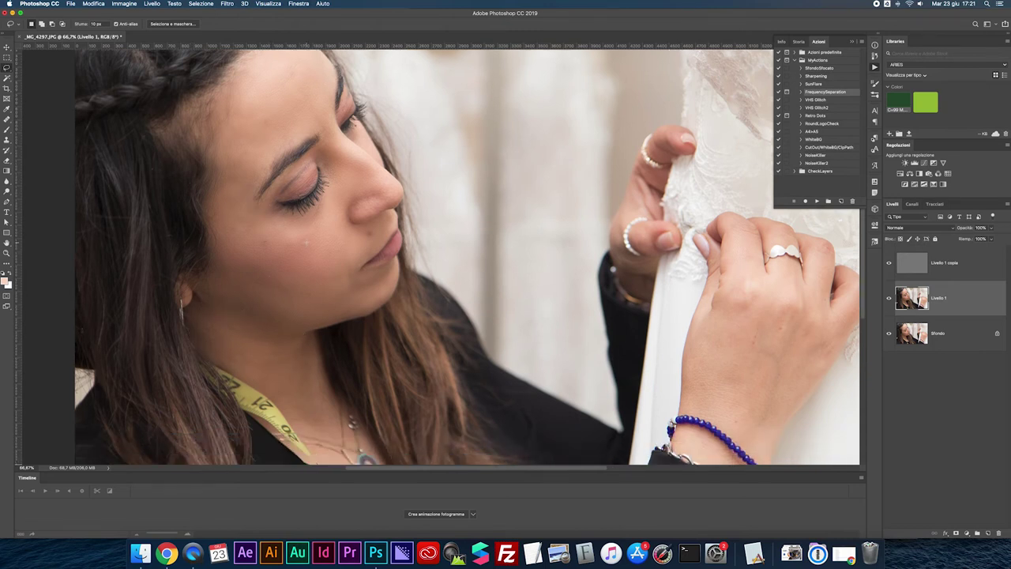
{"action": "mouse_move", "coordinate": [279, 194]}
{"action": "left_mouse_down"}
{"action": "mouse_move", "coordinate": [293, 166]}
{"action": "mouse_move", "coordinate": [313, 164]}
{"action": "mouse_move", "coordinate": [307, 189]}
{"action": "mouse_move", "coordinate": [275, 196]}
{"action": "left_mouse_up"}
{"action": "left_click", "coordinate": [328, 103]}
{"action": "mouse_move", "coordinate": [223, 108]}
{"action": "left_mouse_down"}
{"action": "mouse_move", "coordinate": [292, 112]}
{"action": "mouse_move", "coordinate": [285, 135]}
{"action": "mouse_move", "coordinate": [221, 154]}
{"action": "left_mouse_up"}
Compare the retouch with the original, then merge Livello 1 copia, Livello 1 and Sfondo into one layer.
{"action": "key", "text": "super+0"}
{"action": "left_click", "coordinate": [890, 334], "text": "alt"}
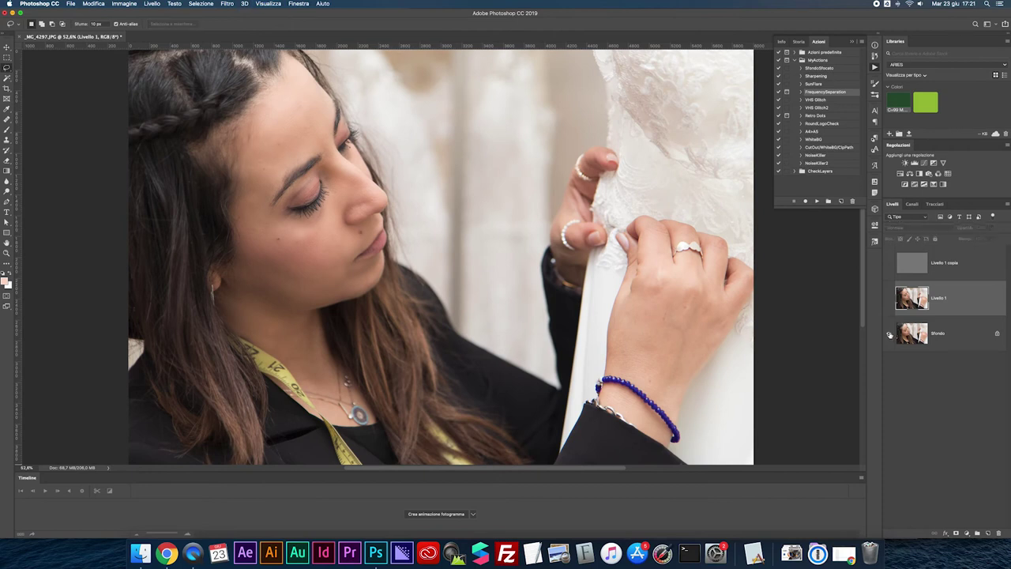
{"action": "left_click", "coordinate": [890, 334], "text": "alt"}
{"action": "left_click", "coordinate": [908, 272]}
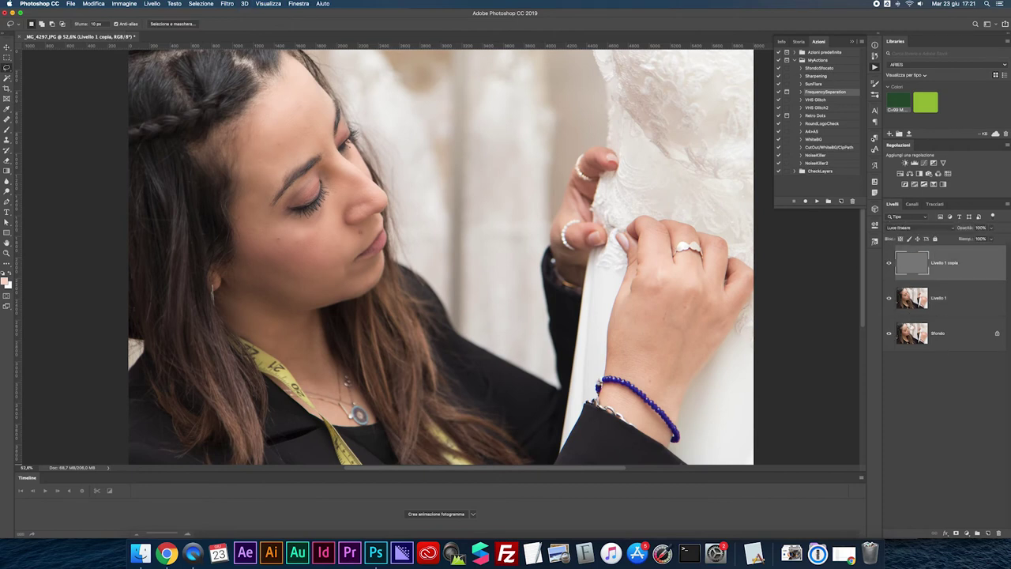
{"action": "left_click", "coordinate": [914, 316], "text": "shift"}
{"action": "key", "text": "super+e"}
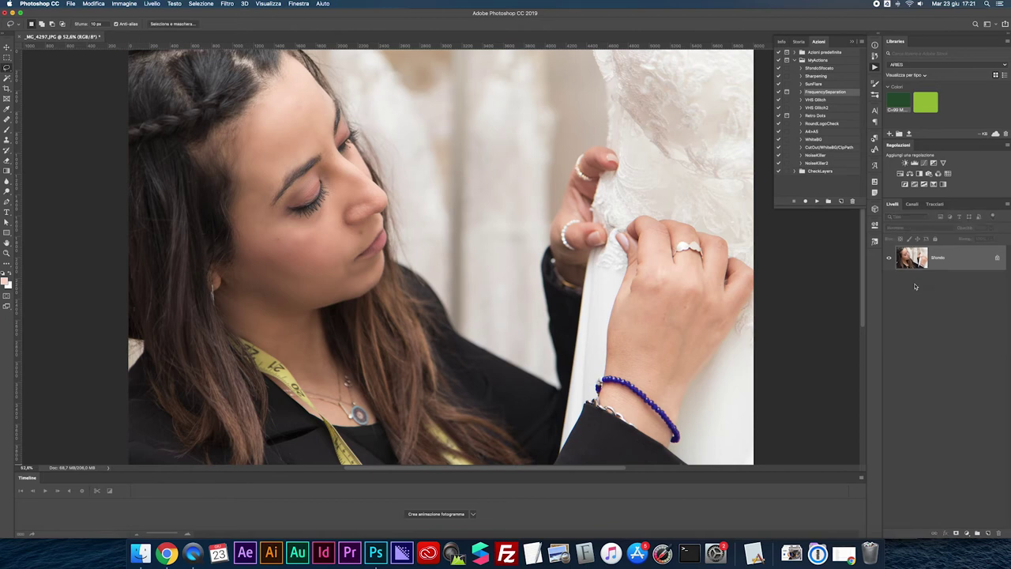
Save the merged portrait and accept the FrequencySeparation action's Gaussian Blur on _MG_4303.JPG.
{"action": "key", "text": "super+s"}
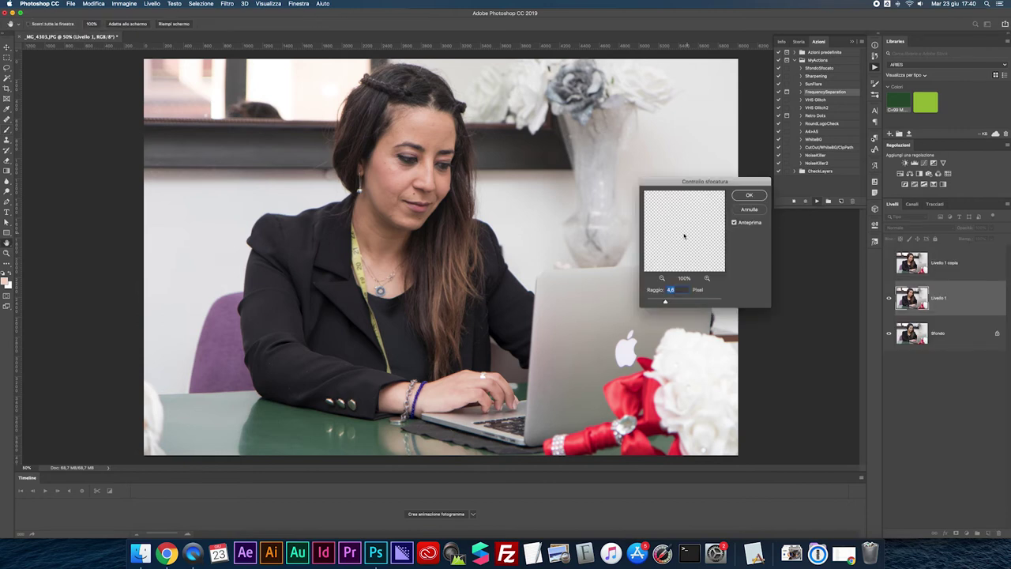
{"action": "key", "text": "Return"}
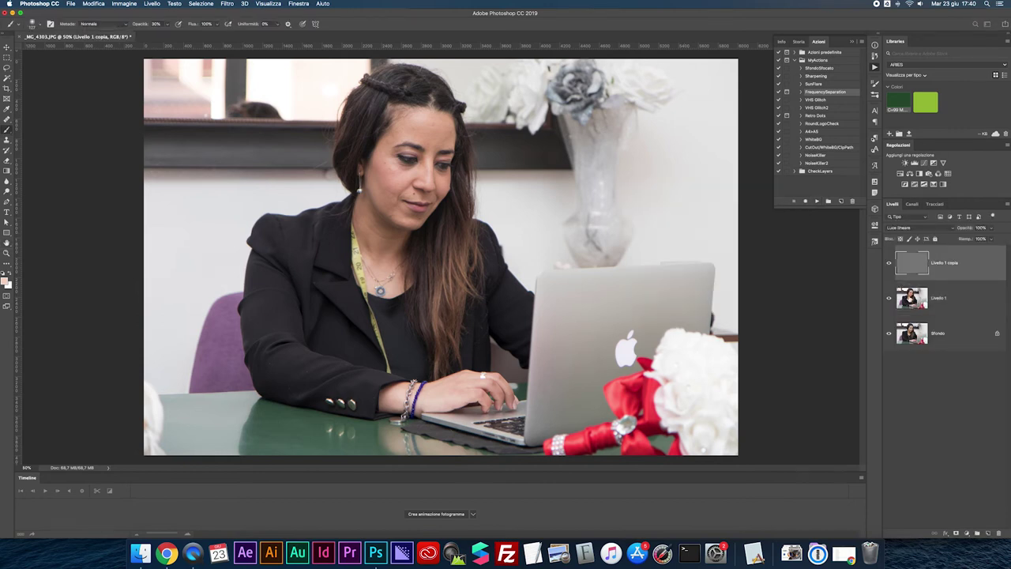
Lasso the woman's forehead on Livello 1 and smooth it with an 8-pixel Gaussian Blur.
{"action": "scroll", "coordinate": [437, 146], "scroll_direction": "up", "scroll_amount": 5}
{"action": "scroll", "coordinate": [437, 146], "scroll_direction": "left", "scroll_amount": 2}
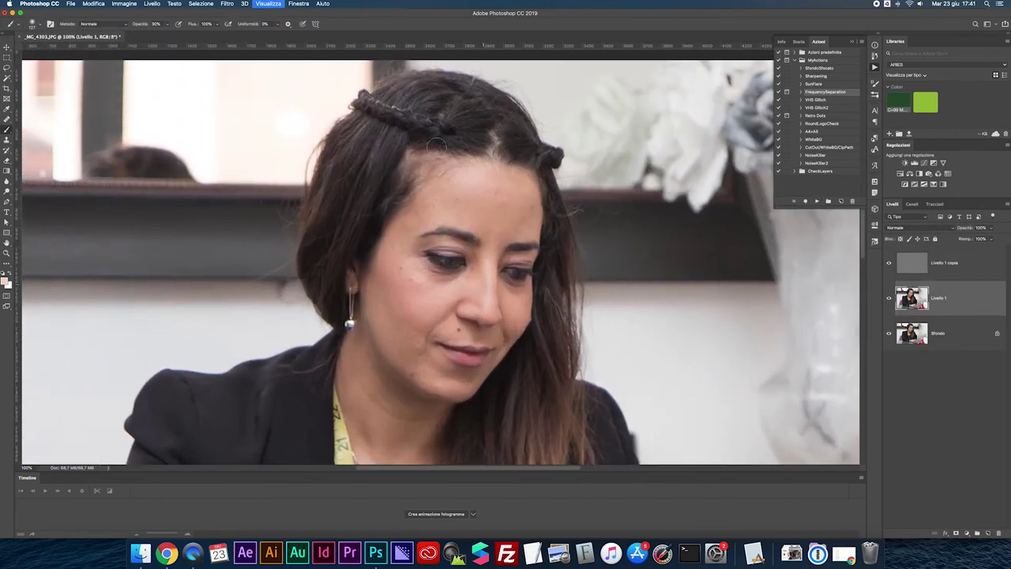
{"action": "key", "text": "l"}
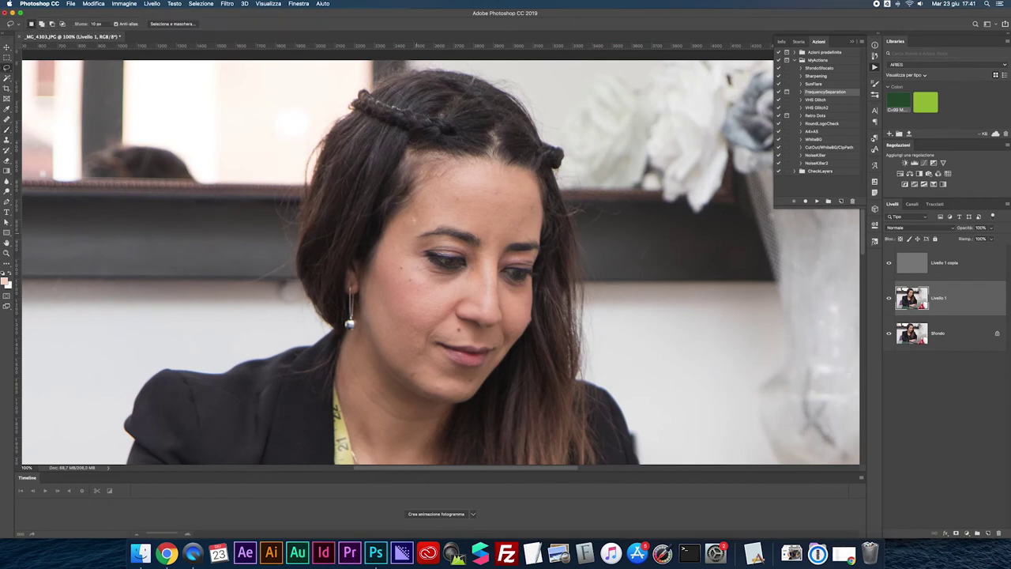
{"action": "mouse_move", "coordinate": [411, 201]}
{"action": "left_mouse_down"}
{"action": "mouse_move", "coordinate": [457, 171]}
{"action": "mouse_move", "coordinate": [499, 167]}
{"action": "mouse_move", "coordinate": [529, 202]}
{"action": "mouse_move", "coordinate": [523, 236]}
{"action": "mouse_move", "coordinate": [436, 228]}
{"action": "mouse_move", "coordinate": [414, 204]}
{"action": "left_mouse_up"}
{"action": "left_click", "coordinate": [227, 4]}
{"action": "mouse_move", "coordinate": [253, 142]}
{"action": "left_click", "coordinate": [358, 144]}
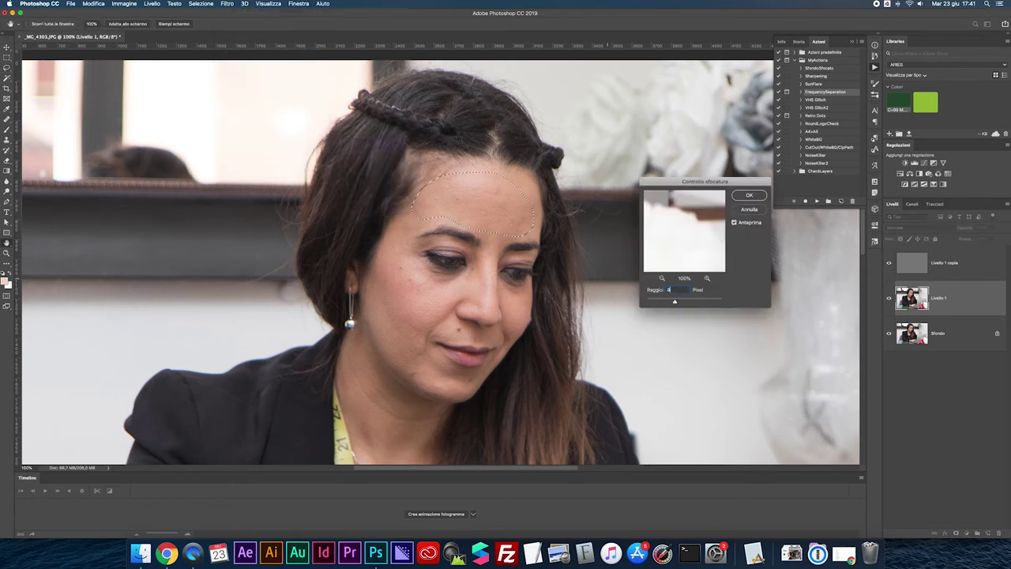
{"action": "key", "text": "Return"}
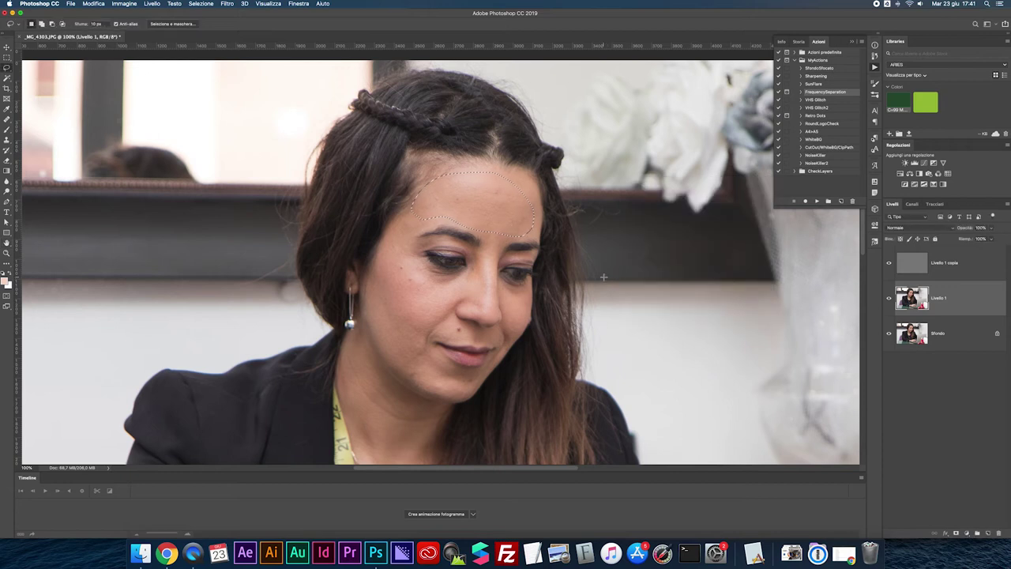
Lasso the temple and the nearer cheek in turn, smoothing them with the same Gaussian Blur.
{"action": "mouse_move", "coordinate": [416, 235]}
{"action": "left_mouse_down"}
{"action": "mouse_move", "coordinate": [427, 270]}
{"action": "mouse_move", "coordinate": [456, 275]}
{"action": "mouse_move", "coordinate": [475, 267]}
{"action": "mouse_move", "coordinate": [479, 241]}
{"action": "mouse_move", "coordinate": [494, 232]}
{"action": "mouse_move", "coordinate": [505, 241]}
{"action": "mouse_move", "coordinate": [479, 316]}
{"action": "mouse_move", "coordinate": [465, 304]}
{"action": "mouse_move", "coordinate": [420, 308]}
{"action": "left_mouse_up"}
{"action": "mouse_move", "coordinate": [372, 282]}
{"action": "left_mouse_down"}
{"action": "mouse_move", "coordinate": [391, 225]}
{"action": "mouse_move", "coordinate": [417, 227]}
{"action": "left_mouse_up"}
{"action": "key", "text": "ctrl+super+f"}
{"action": "mouse_move", "coordinate": [370, 293]}
{"action": "left_mouse_down"}
{"action": "mouse_move", "coordinate": [376, 340]}
{"action": "mouse_move", "coordinate": [428, 371]}
{"action": "mouse_move", "coordinate": [464, 292]}
{"action": "mouse_move", "coordinate": [443, 296]}
{"action": "left_mouse_up"}
{"action": "key", "text": "ctrl+super+f"}
{"action": "key", "text": "ctrl+super+f"}
Lasso the jaw, the far cheek, the area around the eye and the neck, smoothing each with the same Gaussian Blur.
{"action": "mouse_move", "coordinate": [388, 353]}
{"action": "left_mouse_down"}
{"action": "mouse_move", "coordinate": [425, 391]}
{"action": "mouse_move", "coordinate": [476, 388]}
{"action": "mouse_move", "coordinate": [480, 379]}
{"action": "mouse_move", "coordinate": [431, 353]}
{"action": "left_mouse_up"}
{"action": "key", "text": "ctrl+super+f"}
{"action": "mouse_move", "coordinate": [502, 308]}
{"action": "left_mouse_down"}
{"action": "mouse_move", "coordinate": [501, 279]}
{"action": "mouse_move", "coordinate": [524, 286]}
{"action": "mouse_move", "coordinate": [528, 316]}
{"action": "mouse_move", "coordinate": [496, 366]}
{"action": "mouse_move", "coordinate": [499, 334]}
{"action": "left_mouse_up"}
{"action": "scroll", "coordinate": [499, 335], "scroll_direction": "down", "scroll_amount": 1}
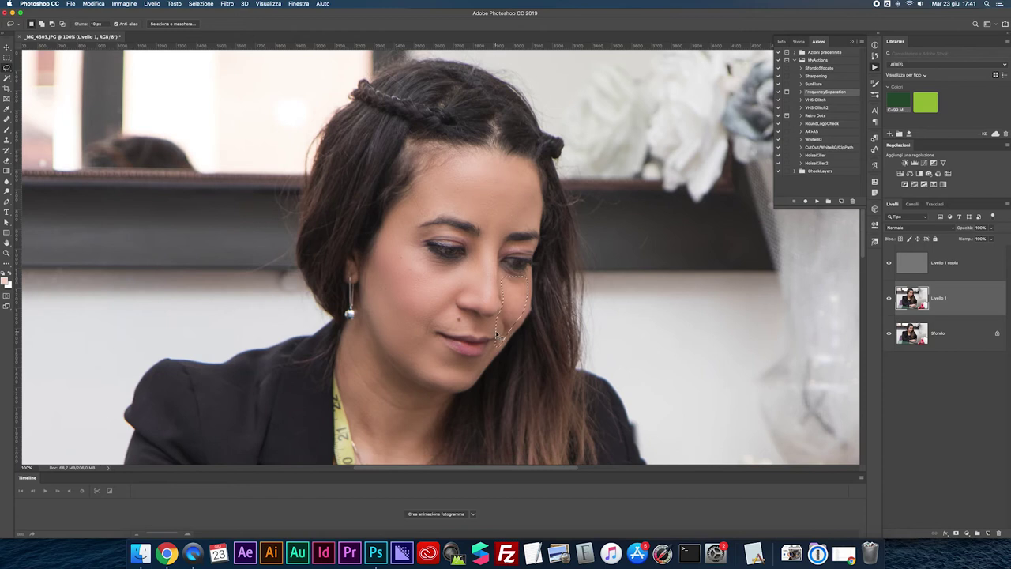
{"action": "mouse_move", "coordinate": [429, 255]}
{"action": "left_mouse_down"}
{"action": "mouse_move", "coordinate": [468, 258]}
{"action": "mouse_move", "coordinate": [454, 306]}
{"action": "mouse_move", "coordinate": [427, 299]}
{"action": "mouse_move", "coordinate": [416, 268]}
{"action": "left_mouse_up"}
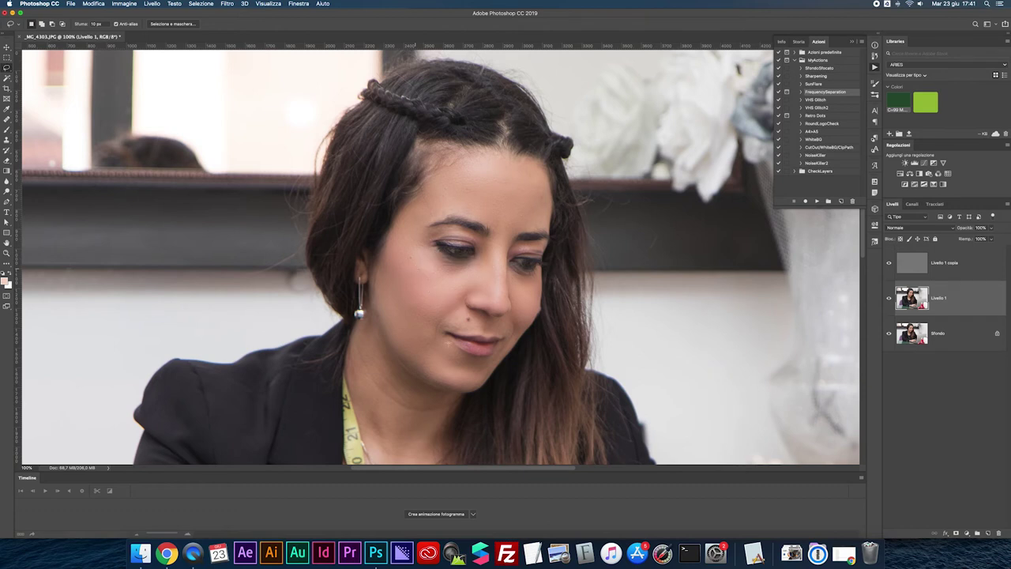
{"action": "scroll", "coordinate": [448, 330], "scroll_direction": "down", "scroll_amount": 3}
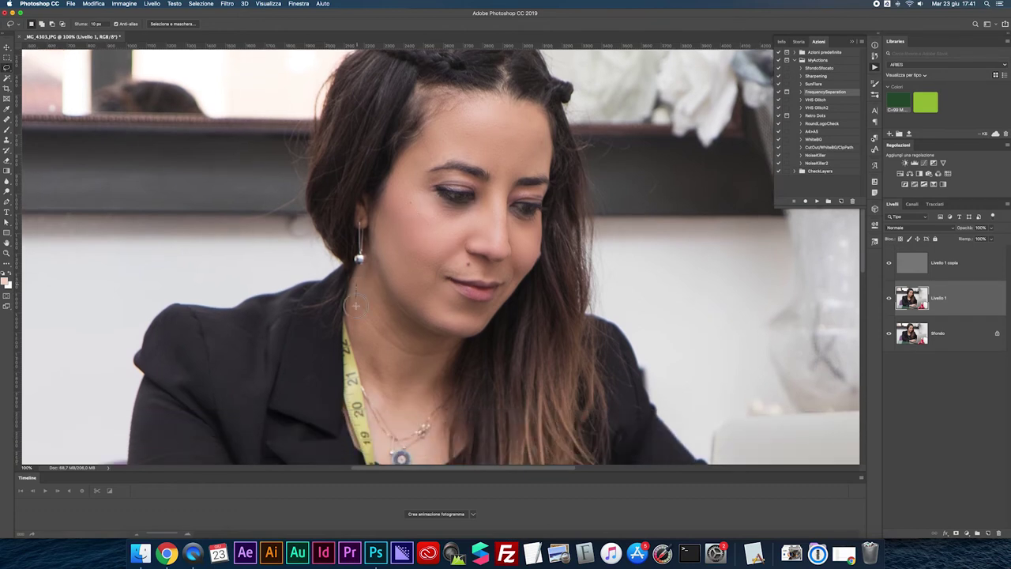
{"action": "mouse_move", "coordinate": [380, 352]}
{"action": "left_mouse_down"}
{"action": "mouse_move", "coordinate": [431, 361]}
{"action": "mouse_move", "coordinate": [454, 342]}
{"action": "mouse_move", "coordinate": [414, 325]}
{"action": "mouse_move", "coordinate": [373, 280]}
{"action": "left_mouse_up"}
{"action": "key", "text": "super+minus"}
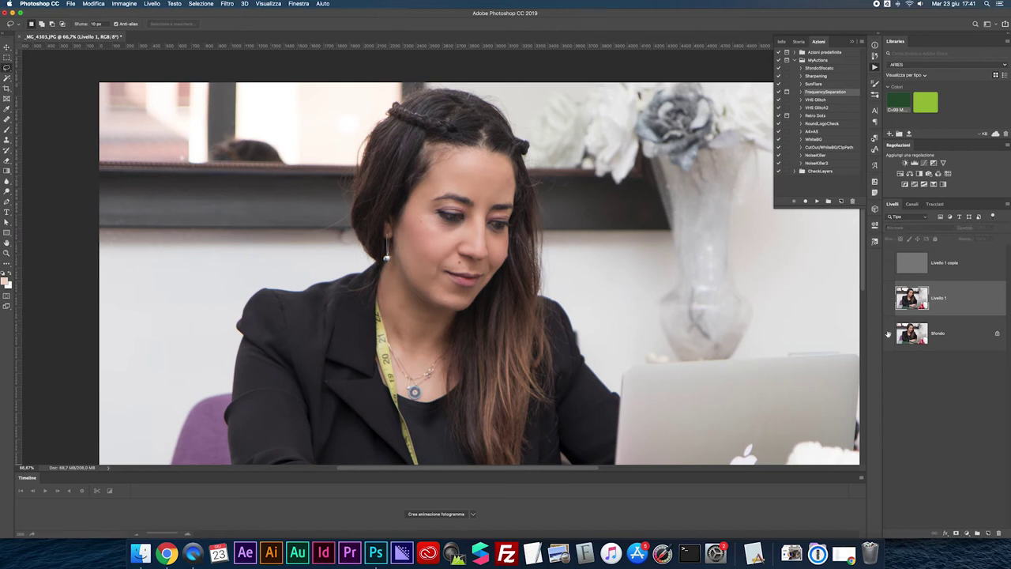
Add a new layer above Livello 1 copia and set its blend mode to Luce soffusa.
{"action": "left_click", "coordinate": [907, 262]}
{"action": "key", "text": "b"}
{"action": "key", "text": "shift+super+n"}
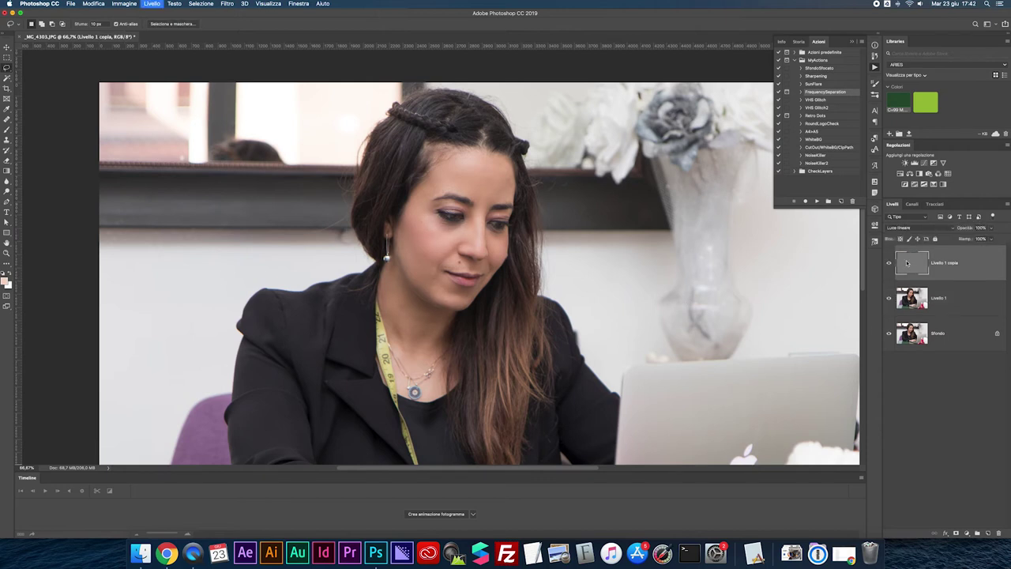
{"action": "key", "text": "Return"}
{"action": "key", "text": "super+plus"}
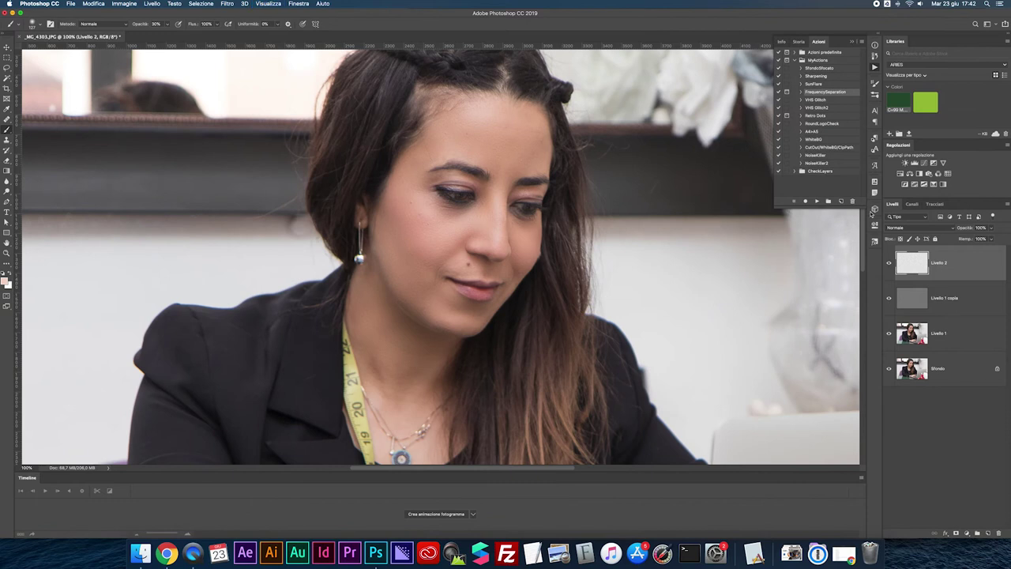
{"action": "left_click", "coordinate": [908, 228]}
{"action": "left_click", "coordinate": [908, 318]}
Brush sampled skin tone around both eyes on Livello 2 and compare the result with the layer hidden.
{"action": "left_click", "coordinate": [498, 229]}
{"action": "mouse_move", "coordinate": [449, 211]}
{"action": "left_mouse_down"}
{"action": "mouse_move", "coordinate": [480, 180]}
{"action": "mouse_move", "coordinate": [540, 223]}
{"action": "left_mouse_up"}
{"action": "left_click", "coordinate": [889, 262]}
{"action": "left_click", "coordinate": [889, 263]}
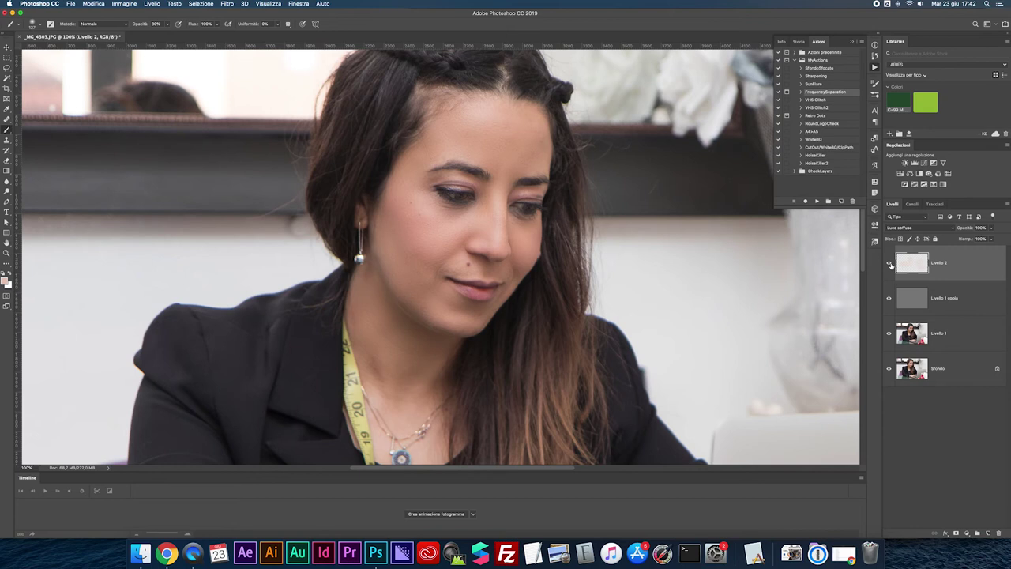
Merge Livello 2, Livello 1 copia, Livello 1 and Sfondo into one layer and save _MG_4303.JPG.
{"action": "key", "text": "super+0"}
{"action": "left_click", "coordinate": [909, 375], "text": "shift"}
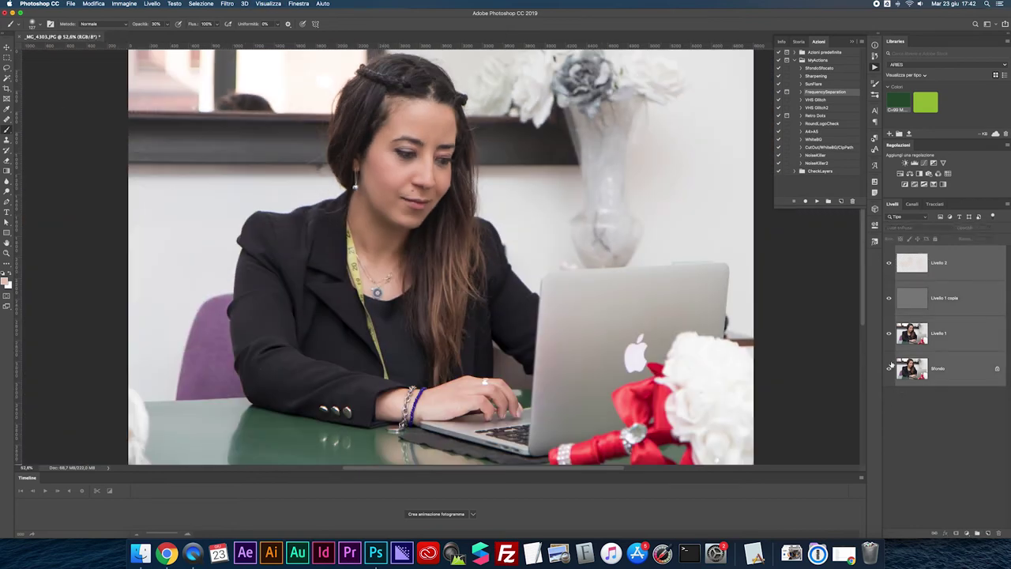
{"action": "key", "text": "super+shift+e"}
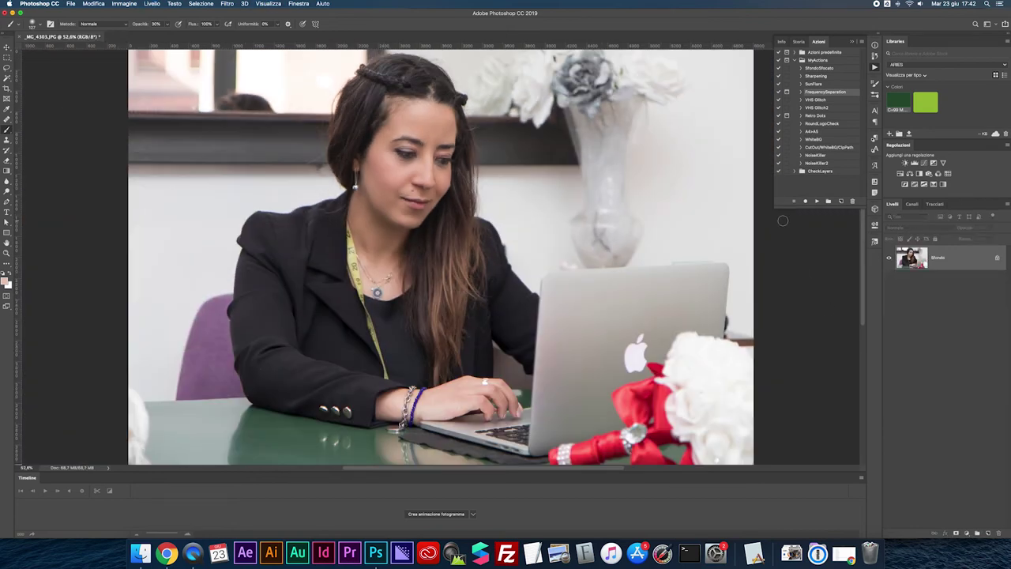
{"action": "key", "text": "super+s"}
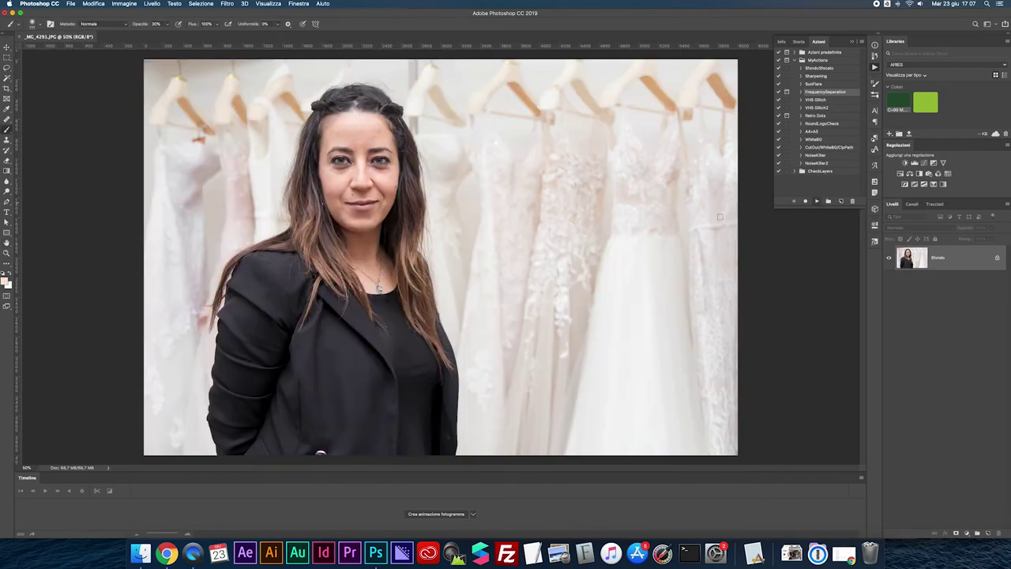
Run the FrequencySeparation action on _MG_4291.JPG, accept its Gaussian Blur, and select Livello 1.
{"action": "left_click", "coordinate": [740, 199]}
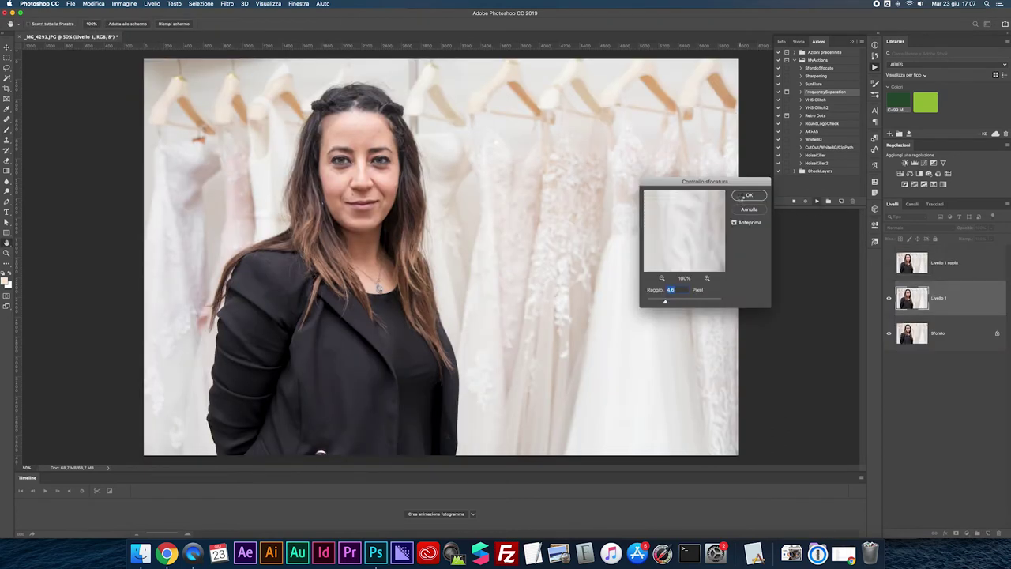
{"action": "left_click", "coordinate": [745, 196]}
{"action": "left_click", "coordinate": [904, 302]}
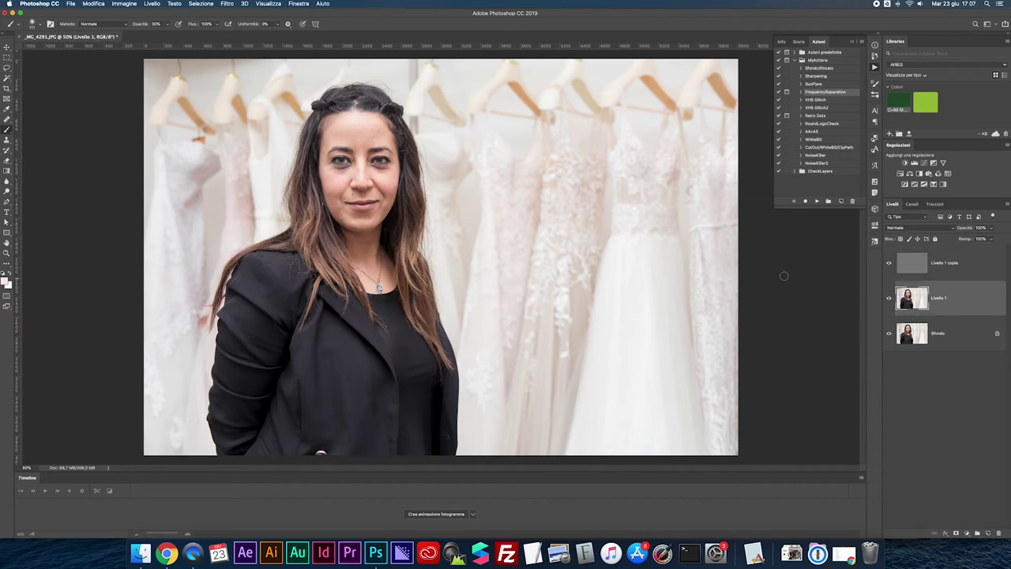
Lasso the woman's forehead and smooth it with a Gaussian Blur at a larger radius.
{"action": "key", "text": "super+plus"}
{"action": "key", "text": "super+plus"}
{"action": "left_click_drag", "start_coordinate": [296, 75], "coordinate": [420, 206]}
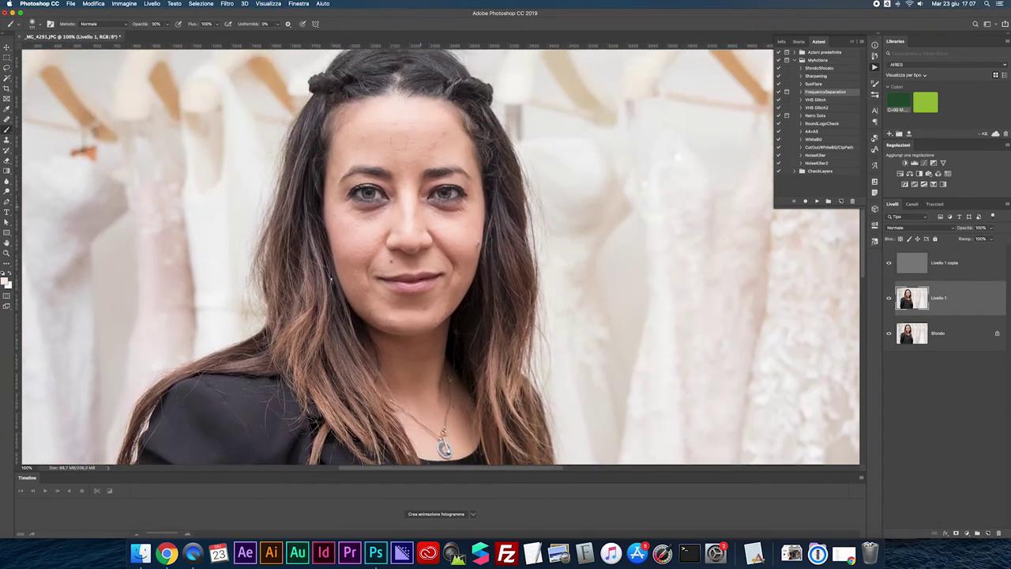
{"action": "key", "text": "l"}
{"action": "scroll", "coordinate": [440, 252], "scroll_direction": "up", "scroll_amount": 2}
{"action": "scroll", "coordinate": [440, 252], "scroll_direction": "left", "scroll_amount": 2}
{"action": "mouse_move", "coordinate": [368, 139]}
{"action": "left_mouse_down"}
{"action": "mouse_move", "coordinate": [427, 124]}
{"action": "mouse_move", "coordinate": [472, 143]}
{"action": "mouse_move", "coordinate": [473, 160]}
{"action": "mouse_move", "coordinate": [443, 170]}
{"action": "mouse_move", "coordinate": [363, 159]}
{"action": "left_mouse_up"}
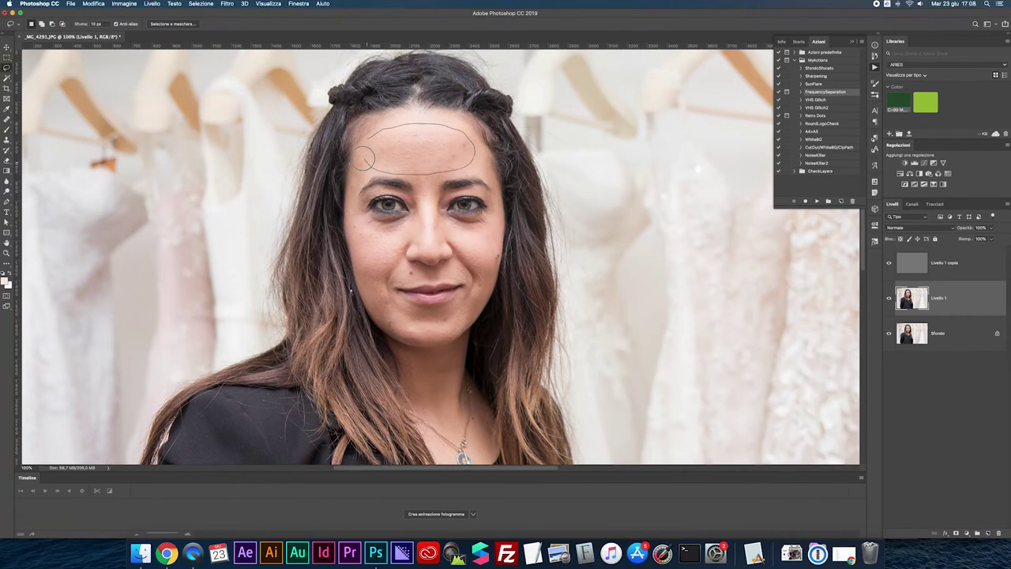
{"action": "left_click", "coordinate": [231, 4]}
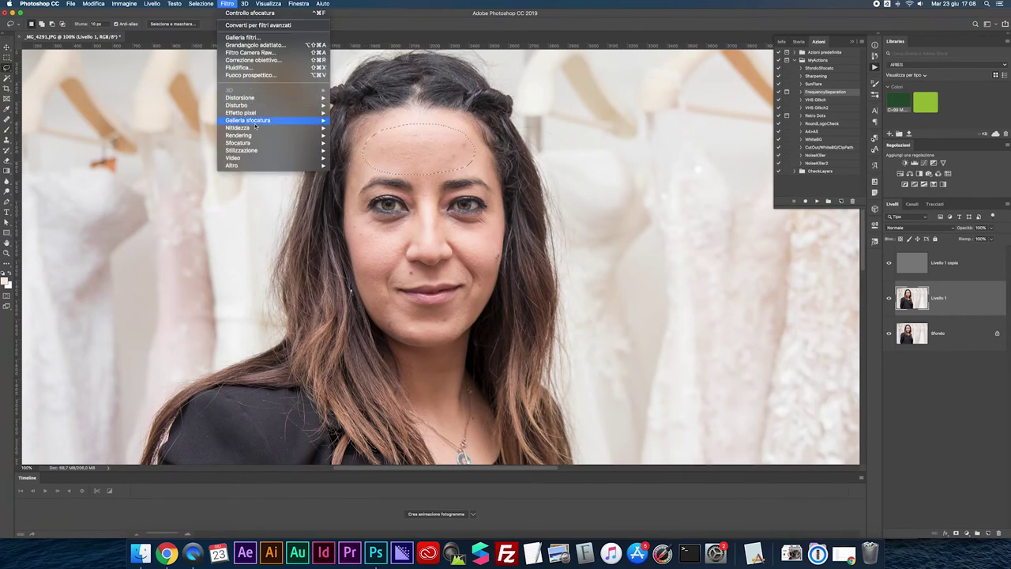
{"action": "mouse_move", "coordinate": [256, 143]}
{"action": "left_click", "coordinate": [355, 142]}
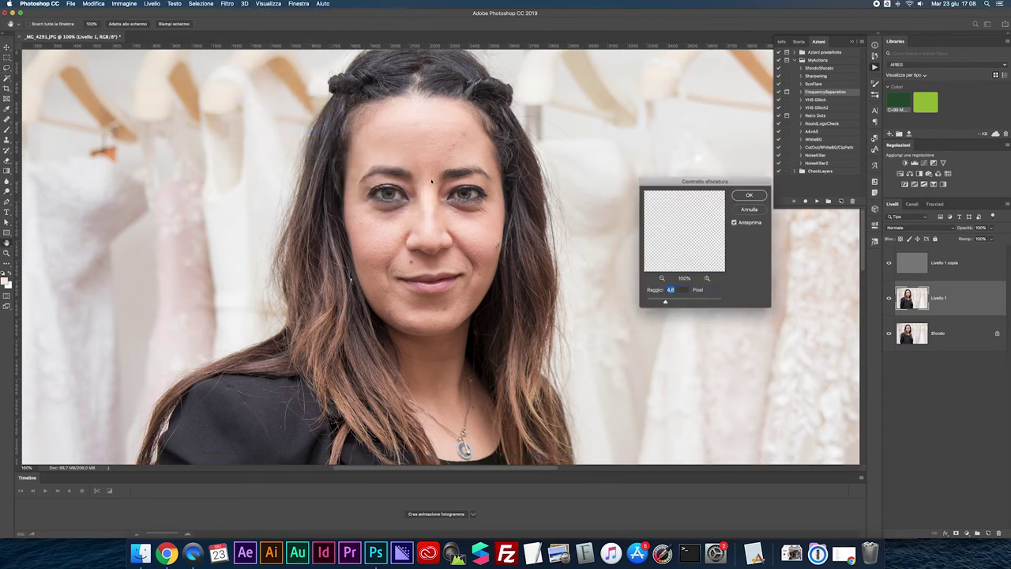
{"action": "left_click_drag", "start_coordinate": [666, 304], "coordinate": [676, 304]}
{"action": "left_click", "coordinate": [740, 197]}
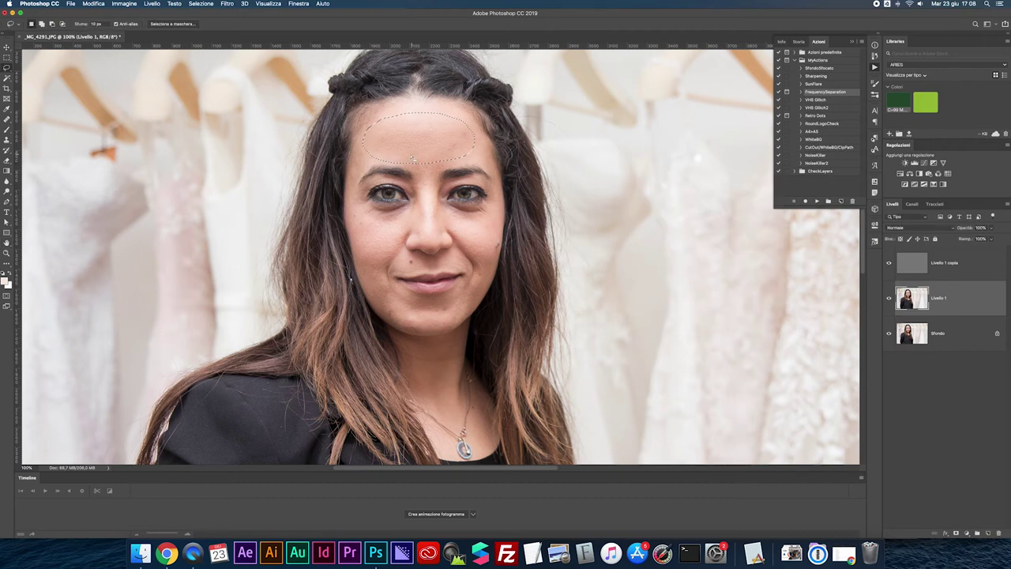
Lasso the skin between the eyebrows, the nose and one cheek, reapplying the same Gaussian Blur and deselecting.
{"action": "mouse_move", "coordinate": [412, 165]}
{"action": "left_mouse_down"}
{"action": "mouse_move", "coordinate": [421, 198]}
{"action": "mouse_move", "coordinate": [431, 156]}
{"action": "left_mouse_up"}
{"action": "mouse_move", "coordinate": [420, 190]}
{"action": "left_mouse_down"}
{"action": "mouse_move", "coordinate": [413, 223]}
{"action": "mouse_move", "coordinate": [377, 229]}
{"action": "mouse_move", "coordinate": [350, 202]}
{"action": "left_mouse_up"}
{"action": "key", "text": "ctrl+super+f"}
{"action": "key", "text": "super+d"}
{"action": "mouse_move", "coordinate": [439, 183]}
{"action": "left_mouse_down"}
{"action": "mouse_move", "coordinate": [451, 174]}
{"action": "mouse_move", "coordinate": [441, 203]}
{"action": "mouse_move", "coordinate": [458, 210]}
{"action": "mouse_move", "coordinate": [467, 195]}
{"action": "mouse_move", "coordinate": [493, 212]}
{"action": "mouse_move", "coordinate": [469, 225]}
{"action": "mouse_move", "coordinate": [436, 204]}
{"action": "left_mouse_up"}
{"action": "mouse_move", "coordinate": [352, 201]}
{"action": "left_mouse_down"}
{"action": "mouse_move", "coordinate": [386, 219]}
{"action": "mouse_move", "coordinate": [382, 243]}
{"action": "mouse_move", "coordinate": [360, 250]}
{"action": "mouse_move", "coordinate": [348, 218]}
{"action": "mouse_move", "coordinate": [392, 238]}
{"action": "mouse_move", "coordinate": [410, 235]}
{"action": "mouse_move", "coordinate": [391, 269]}
{"action": "mouse_move", "coordinate": [388, 323]}
{"action": "mouse_move", "coordinate": [363, 309]}
{"action": "mouse_move", "coordinate": [359, 247]}
{"action": "left_mouse_up"}
{"action": "key", "text": "super+d"}
Lasso the other cheek, the chin and the neck in turn, smooth them with the same Gaussian Blur, and deselect.
{"action": "mouse_move", "coordinate": [447, 227]}
{"action": "left_mouse_down"}
{"action": "mouse_move", "coordinate": [504, 238]}
{"action": "mouse_move", "coordinate": [492, 286]}
{"action": "mouse_move", "coordinate": [467, 309]}
{"action": "left_mouse_up"}
{"action": "mouse_move", "coordinate": [459, 294]}
{"action": "left_mouse_down"}
{"action": "mouse_move", "coordinate": [430, 326]}
{"action": "mouse_move", "coordinate": [383, 315]}
{"action": "mouse_move", "coordinate": [385, 301]}
{"action": "left_mouse_up"}
{"action": "mouse_move", "coordinate": [411, 315]}
{"action": "left_mouse_down"}
{"action": "mouse_move", "coordinate": [418, 336]}
{"action": "mouse_move", "coordinate": [383, 317]}
{"action": "mouse_move", "coordinate": [409, 357]}
{"action": "mouse_move", "coordinate": [439, 368]}
{"action": "mouse_move", "coordinate": [463, 355]}
{"action": "mouse_move", "coordinate": [464, 337]}
{"action": "left_mouse_up"}
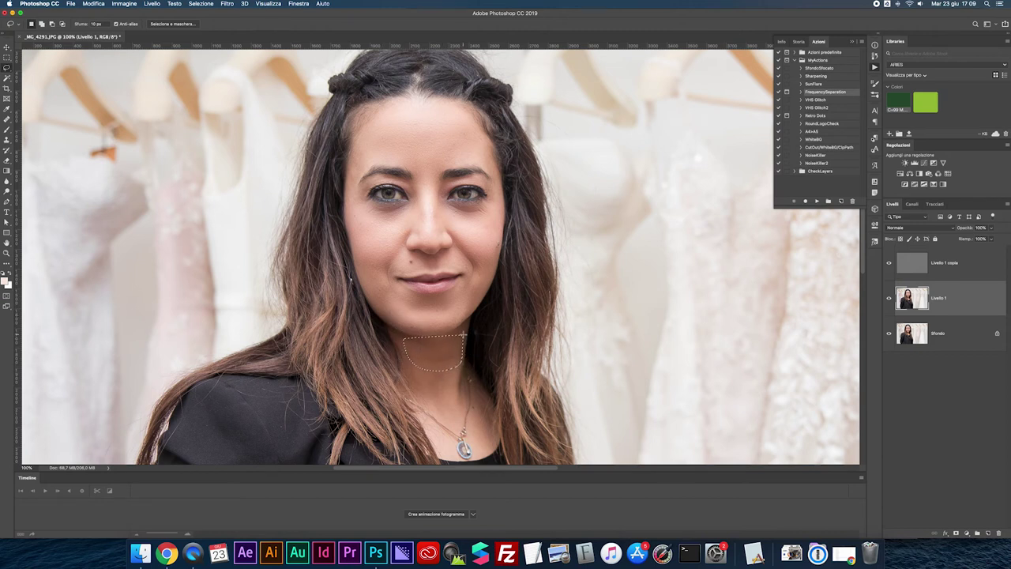
{"action": "scroll", "coordinate": [463, 333], "scroll_direction": "down", "scroll_amount": 10}
{"action": "scroll", "coordinate": [462, 333], "scroll_direction": "left", "scroll_amount": 10}
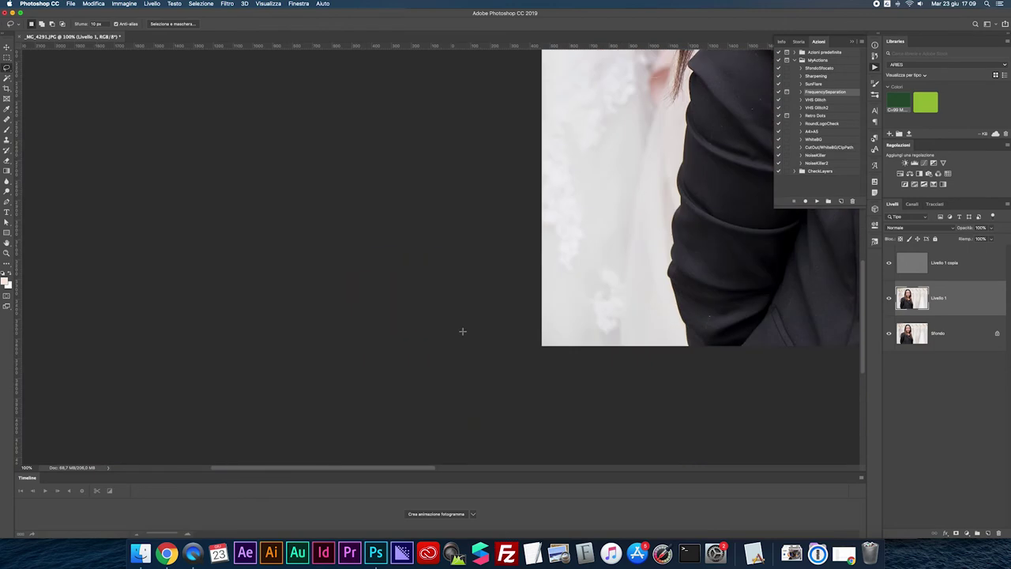
{"action": "key", "text": "super+0"}
{"action": "key", "text": "super+d"}
Create Livello 2 above Livello 1 copia, set it to Luce soffusa, and activate the Brush tool.
{"action": "key", "text": "super+plus"}
{"action": "key", "text": "super+plus"}
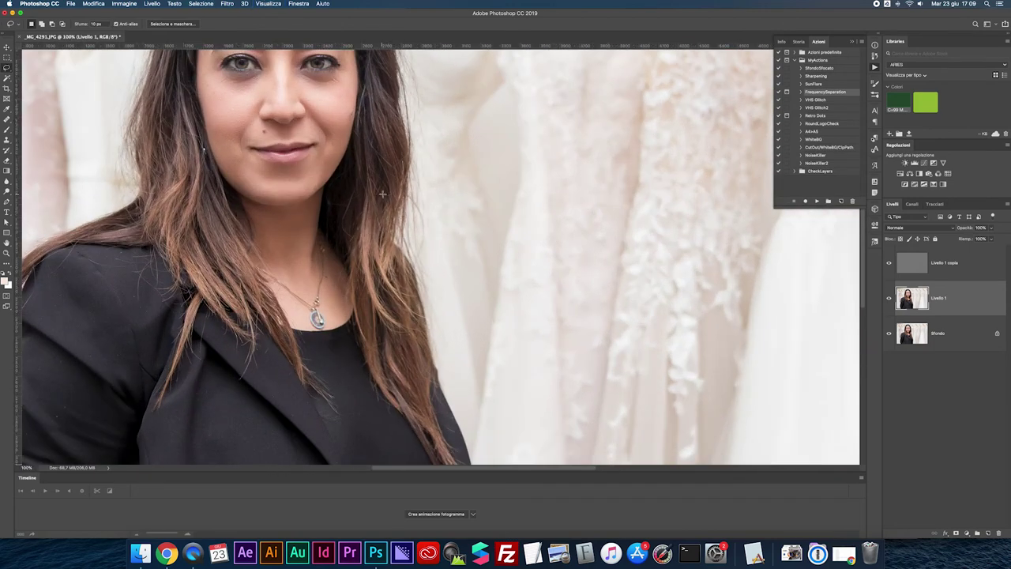
{"action": "scroll", "coordinate": [382, 194], "scroll_direction": "up", "scroll_amount": 5}
{"action": "scroll", "coordinate": [382, 193], "scroll_direction": "left", "scroll_amount": 5}
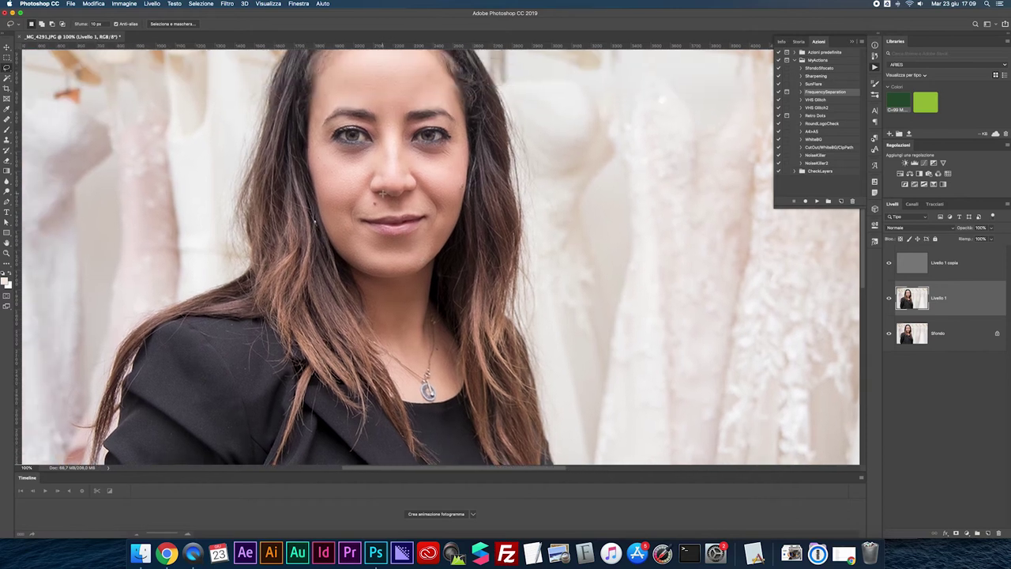
{"action": "scroll", "coordinate": [382, 194], "scroll_direction": "up", "scroll_amount": 3}
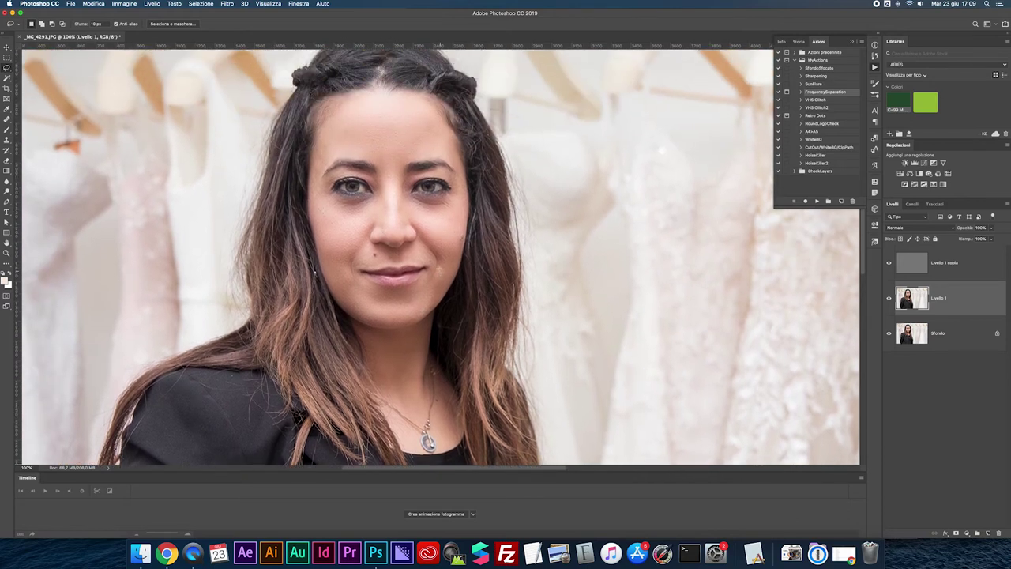
{"action": "scroll", "coordinate": [439, 285], "scroll_direction": "down", "scroll_amount": 2}
{"action": "scroll", "coordinate": [439, 285], "scroll_direction": "left", "scroll_amount": 2}
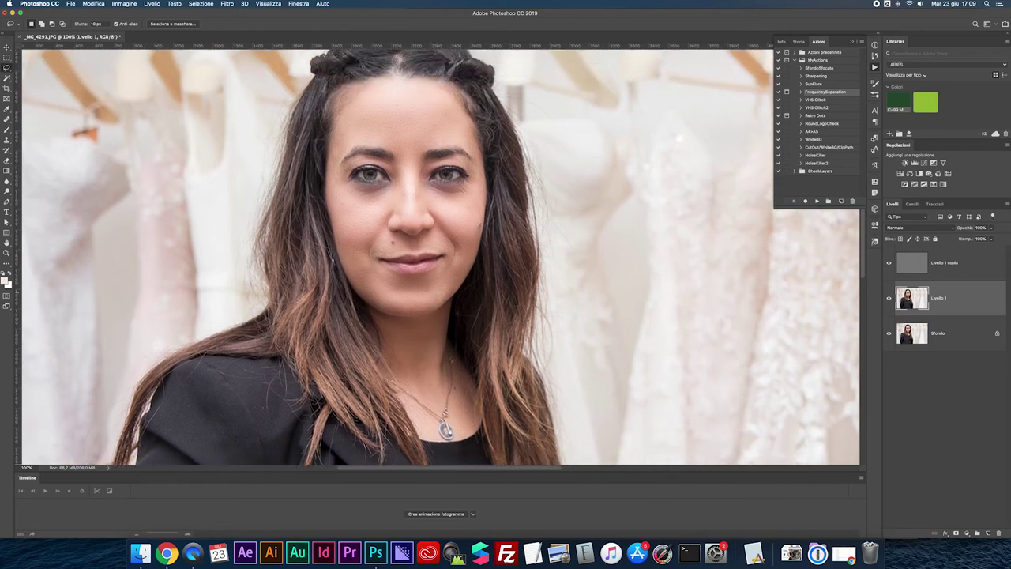
{"action": "left_click", "coordinate": [907, 260]}
{"action": "key", "text": "super+shift+n"}
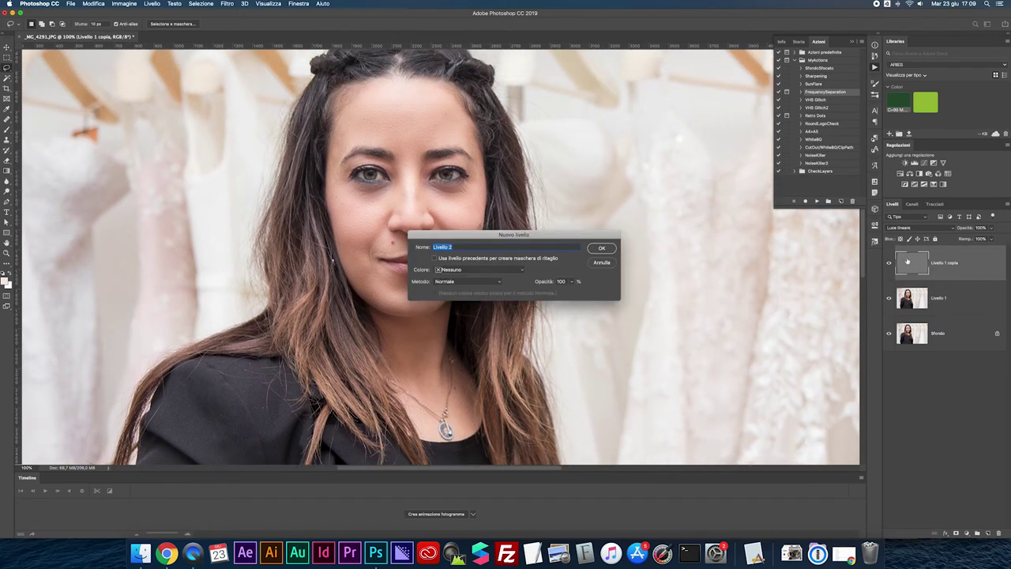
{"action": "key", "text": "Return"}
{"action": "key", "text": "b"}
{"action": "left_click", "coordinate": [914, 228]}
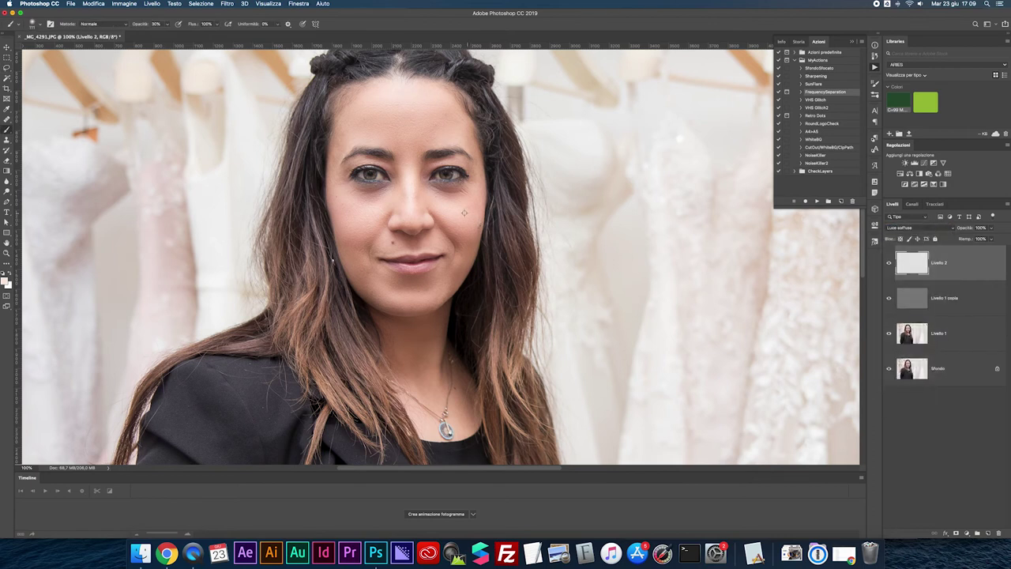
Brush light skin tone under both eyes and beside the nose bridge on Livello 2, and compare with the layer hidden.
{"action": "left_click_drag", "start_coordinate": [432, 192], "coordinate": [465, 192]}
{"action": "left_click_drag", "start_coordinate": [366, 194], "coordinate": [392, 187]}
{"action": "left_click", "coordinate": [395, 178]}
{"action": "left_click", "coordinate": [423, 175]}
{"action": "left_click", "coordinate": [889, 264]}
{"action": "left_click", "coordinate": [889, 264]}
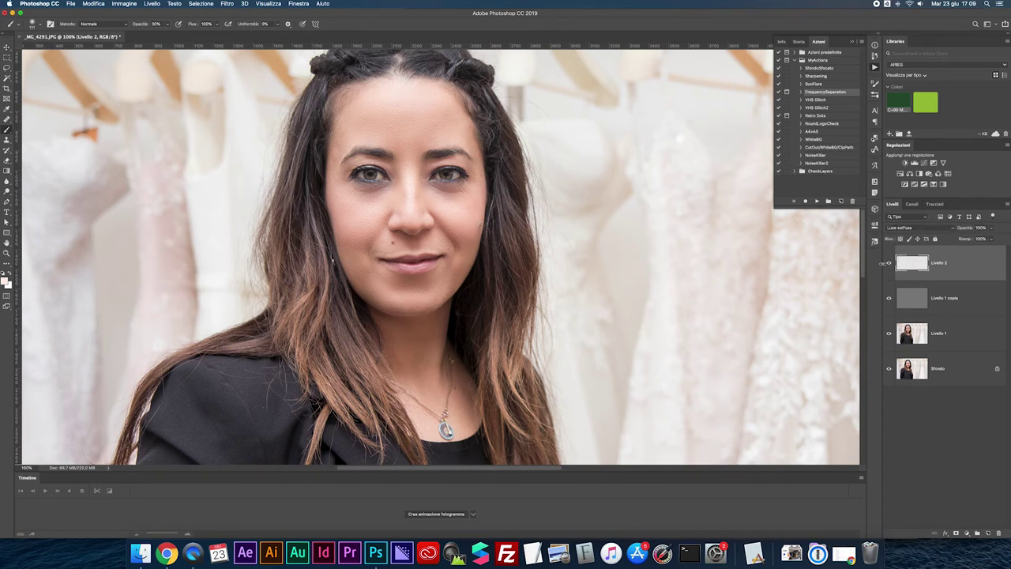
Merge all four layers of _MG_4291.JPG, from Livello 2 down to Sfondo, into one layer.
{"action": "key", "text": "super+0"}
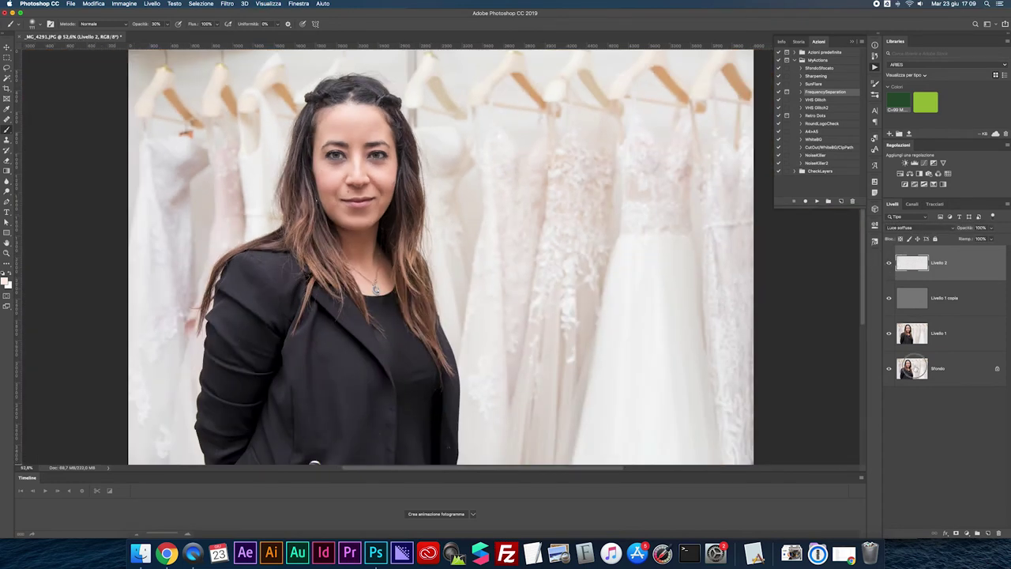
{"action": "left_click", "coordinate": [918, 367], "text": "shift"}
{"action": "key", "text": "super+e"}
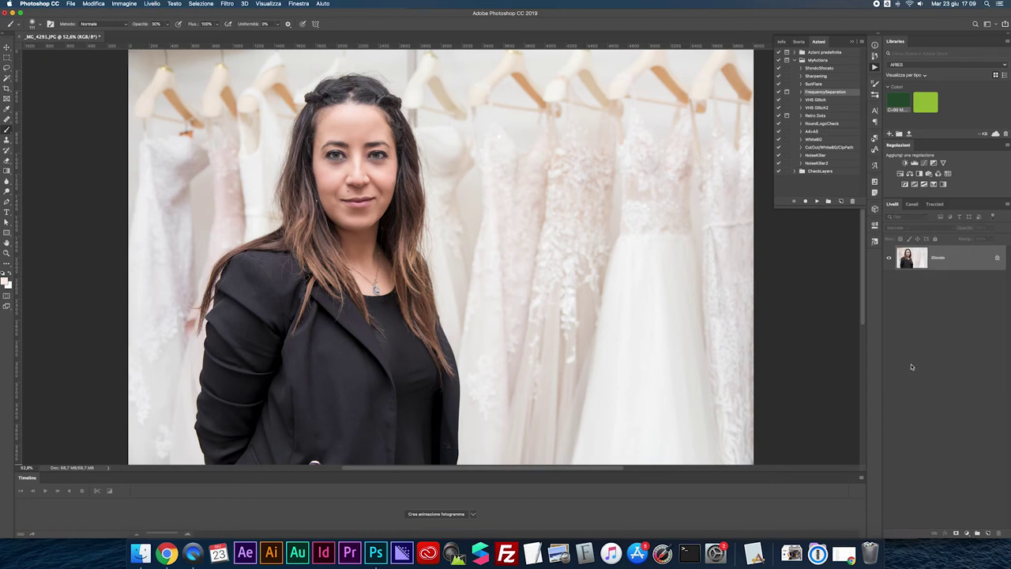
{"action": "key", "text": "super+plus"}
{"action": "key", "text": "super+plus"}
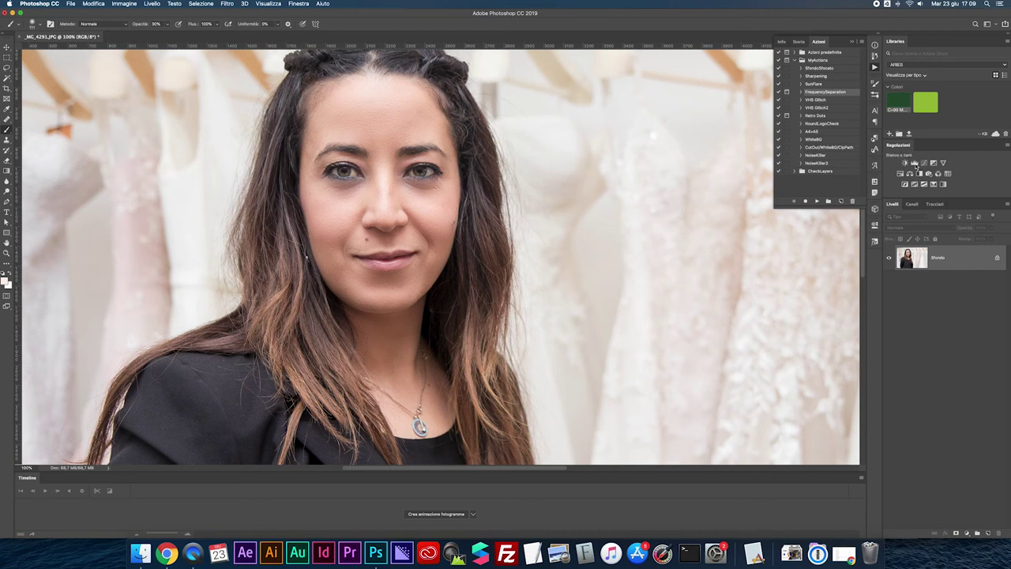
Add a Curves adjustment layer above Sfondo, raise its midtones to brighten the image, and invert its mask to black.
{"action": "left_click", "coordinate": [924, 163]}
{"action": "left_click_drag", "start_coordinate": [819, 303], "coordinate": [819, 292]}
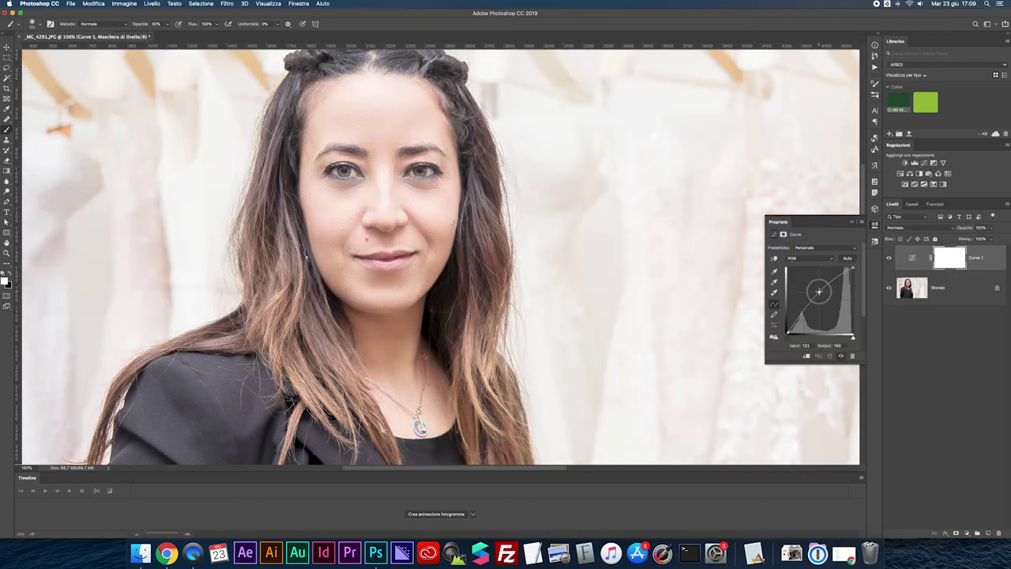
{"action": "left_click", "coordinate": [850, 224]}
{"action": "key", "text": "super+i"}
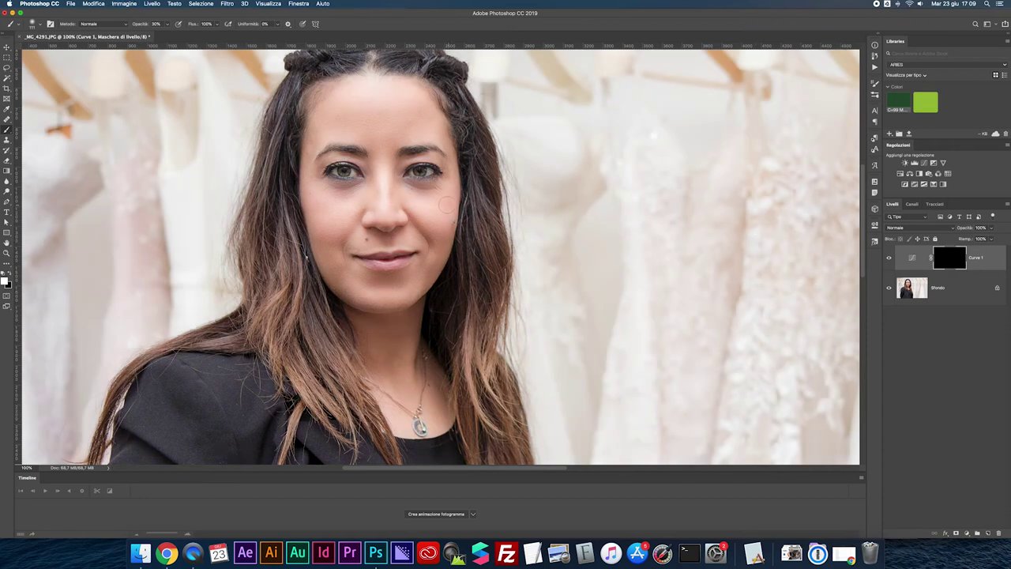
Paint white on the Curve 1 mask over both irises and lightly over the whites of both eyes.
{"action": "key", "text": "super+plus"}
{"action": "scroll", "coordinate": [372, 177], "scroll_direction": "left", "scroll_amount": 2}
{"action": "scroll", "coordinate": [371, 177], "scroll_direction": "up", "scroll_amount": 2}
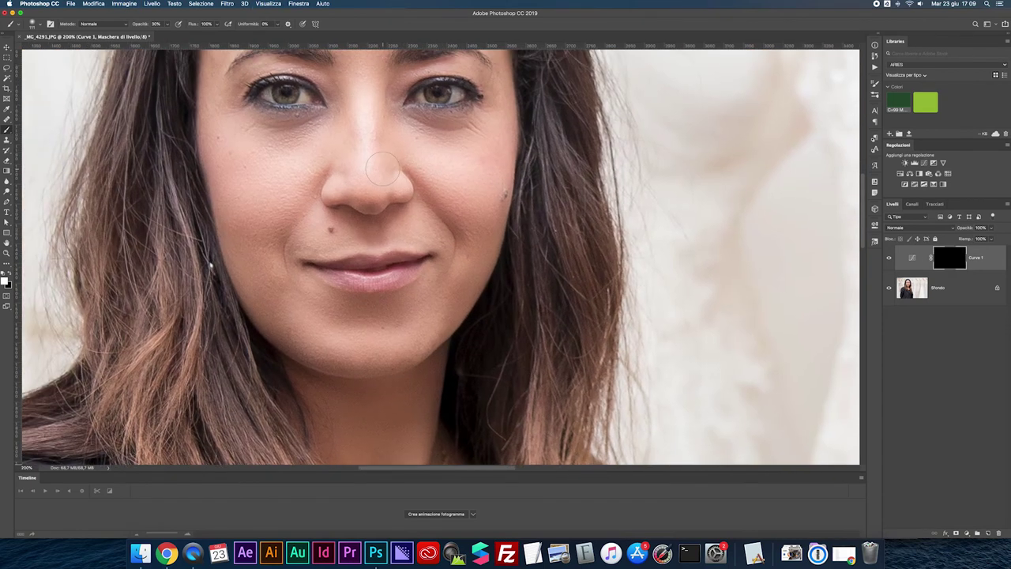
{"action": "left_click_drag", "start_coordinate": [330, 137], "coordinate": [296, 138]}
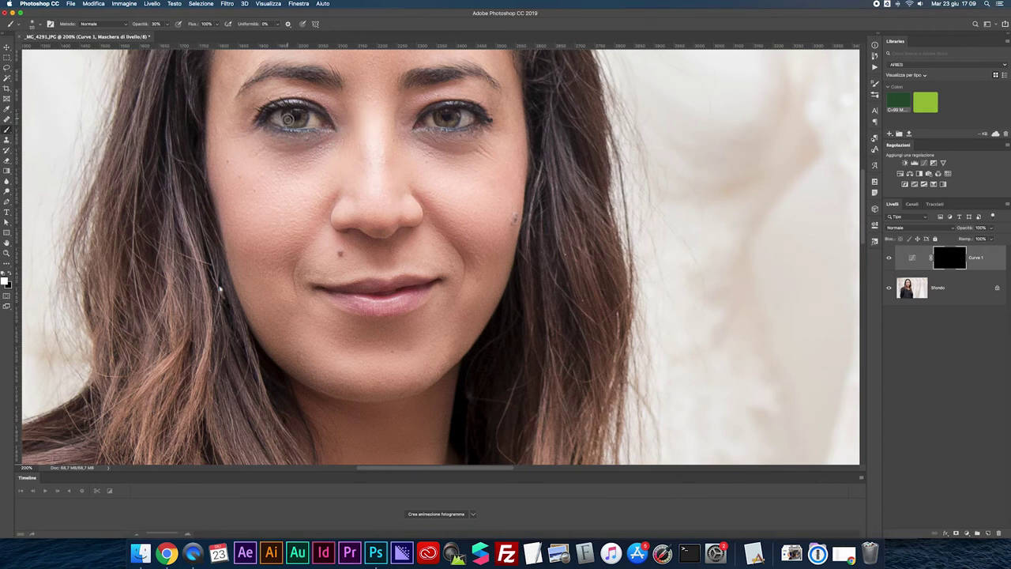
{"action": "mouse_move", "coordinate": [304, 115]}
{"action": "left_mouse_down"}
{"action": "mouse_move", "coordinate": [289, 121]}
{"action": "mouse_move", "coordinate": [297, 112]}
{"action": "left_mouse_up"}
{"action": "mouse_move", "coordinate": [434, 116]}
{"action": "left_mouse_down"}
{"action": "mouse_move", "coordinate": [458, 114]}
{"action": "mouse_move", "coordinate": [444, 118]}
{"action": "left_mouse_up"}
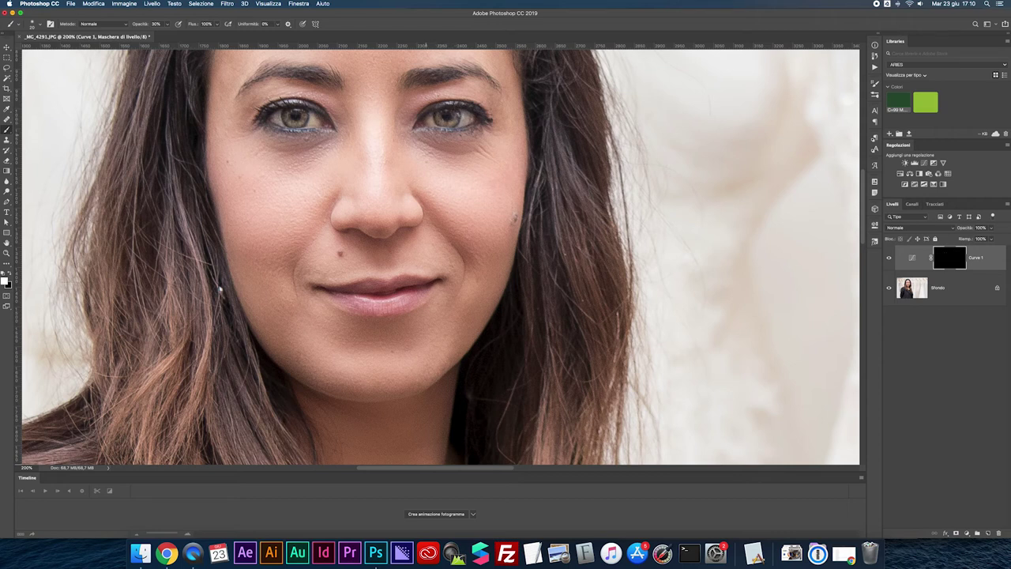
{"action": "left_click_drag", "start_coordinate": [436, 111], "coordinate": [452, 119]}
{"action": "mouse_move", "coordinate": [289, 121]}
{"action": "left_mouse_down"}
{"action": "mouse_move", "coordinate": [276, 120]}
{"action": "mouse_move", "coordinate": [320, 119]}
{"action": "left_mouse_up"}
Inspect the painted Curve 1 mask on its own, and compare the eyes with the adjustment layer hidden and shown.
{"action": "left_click", "coordinate": [946, 259], "text": "alt"}
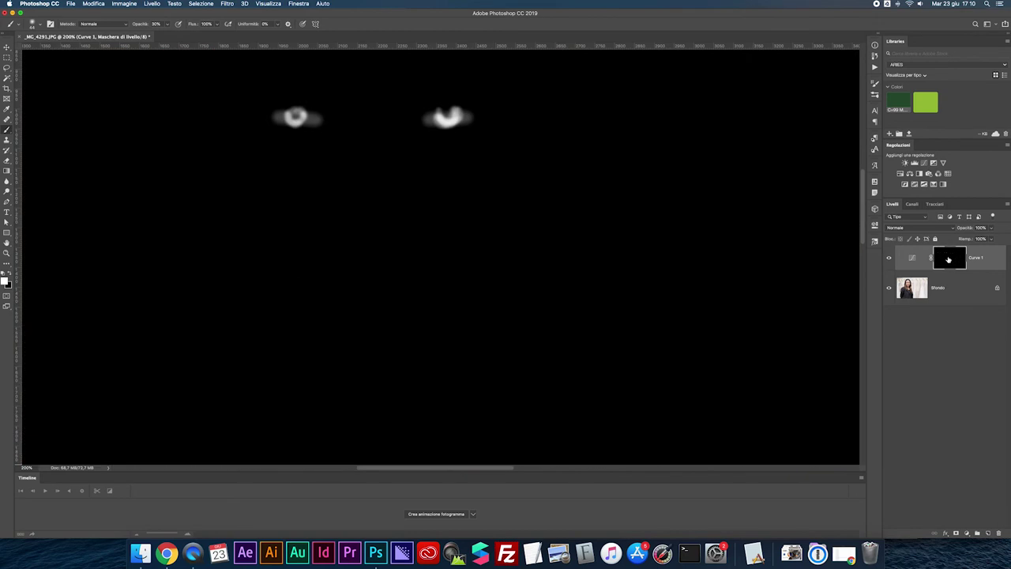
{"action": "left_click", "coordinate": [948, 259], "text": "alt"}
{"action": "left_click", "coordinate": [890, 258]}
{"action": "left_click", "coordinate": [890, 258]}
{"action": "key", "text": "super+0"}
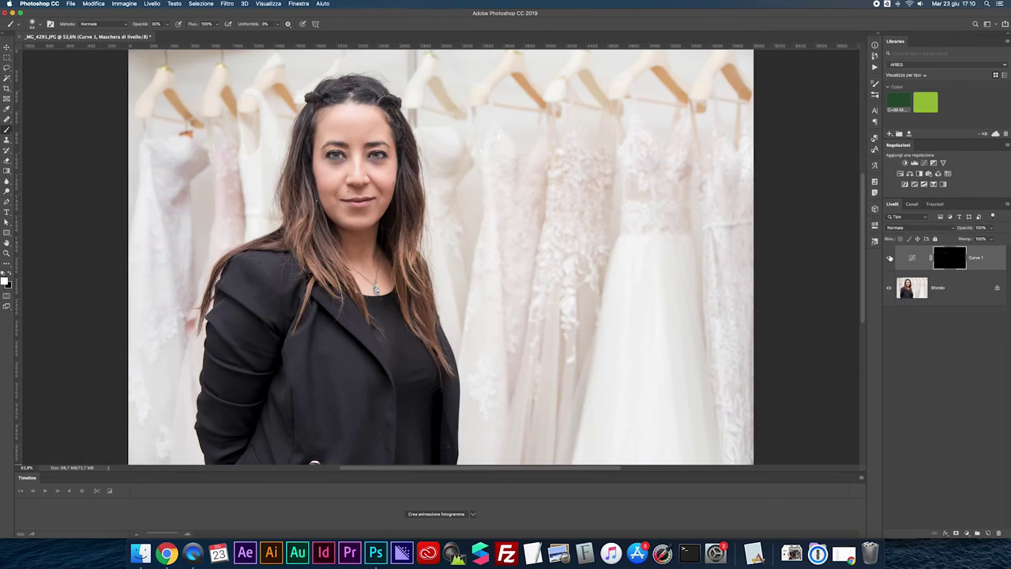
Reduce the opacity of the Curve 1 layer slightly and compare the eyes with the adjustment toggled.
{"action": "left_click", "coordinate": [911, 258]}
{"action": "left_click", "coordinate": [991, 228]}
{"action": "left_click_drag", "start_coordinate": [989, 238], "coordinate": [978, 238]}
{"action": "left_click", "coordinate": [889, 258]}
Merge Curve 1 into Sfondo and save _MG_4291.JPG as a baseline JPEG at quality 12 (Massima).
{"action": "key", "text": "super+e"}
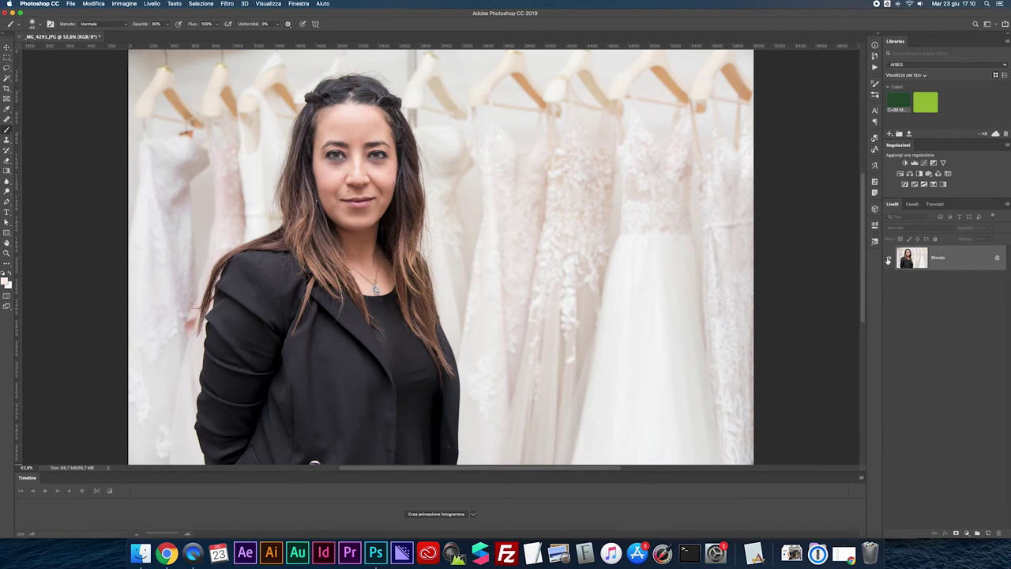
{"action": "key", "text": "super+s"}
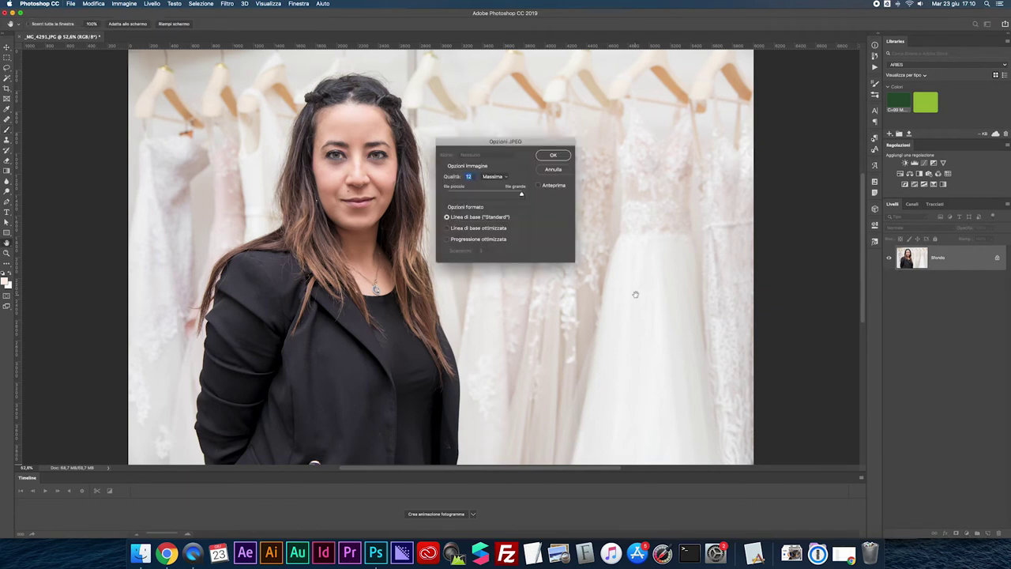
{"action": "key", "text": "Return"}
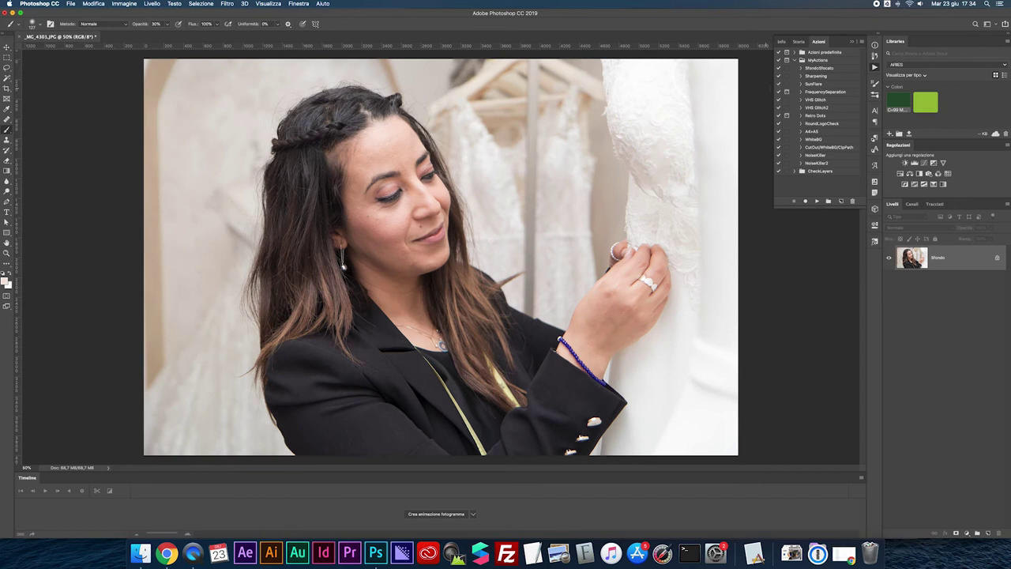
Run the FrequencySeparation action on _MG_4301.JPG, accepting a Gaussian Blur radius of 4,8 pixels.
{"action": "left_click", "coordinate": [812, 93]}
{"action": "left_click", "coordinate": [815, 201]}
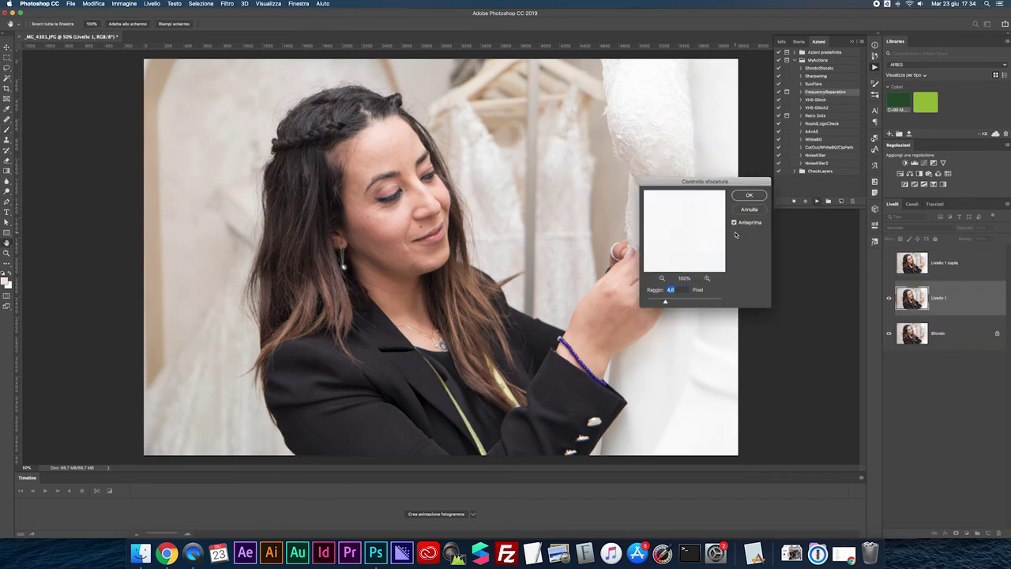
{"action": "key", "text": "Return"}
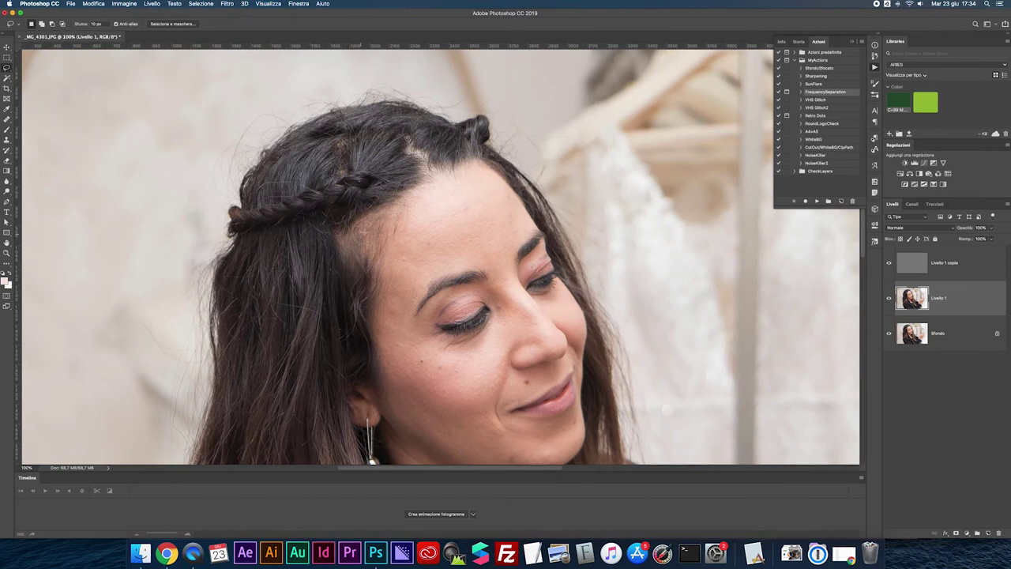
Lasso the forehead on Livello 1 and smooth it with a Gaussian Blur of 6,5 pixels.
{"action": "mouse_move", "coordinate": [386, 207]}
{"action": "left_mouse_down"}
{"action": "mouse_move", "coordinate": [435, 173]}
{"action": "mouse_move", "coordinate": [476, 175]}
{"action": "mouse_move", "coordinate": [512, 193]}
{"action": "mouse_move", "coordinate": [528, 227]}
{"action": "mouse_move", "coordinate": [470, 265]}
{"action": "mouse_move", "coordinate": [406, 286]}
{"action": "mouse_move", "coordinate": [371, 273]}
{"action": "left_mouse_up"}
{"action": "left_click", "coordinate": [227, 3]}
{"action": "mouse_move", "coordinate": [268, 142]}
{"action": "left_click", "coordinate": [345, 146]}
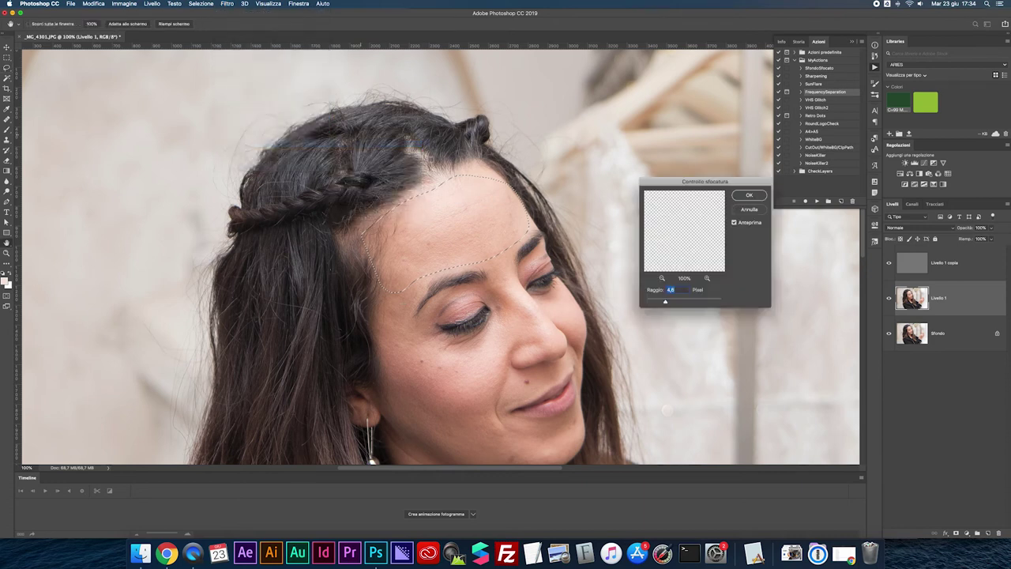
{"action": "type", "text": "6,5"}
{"action": "key", "text": "Return"}
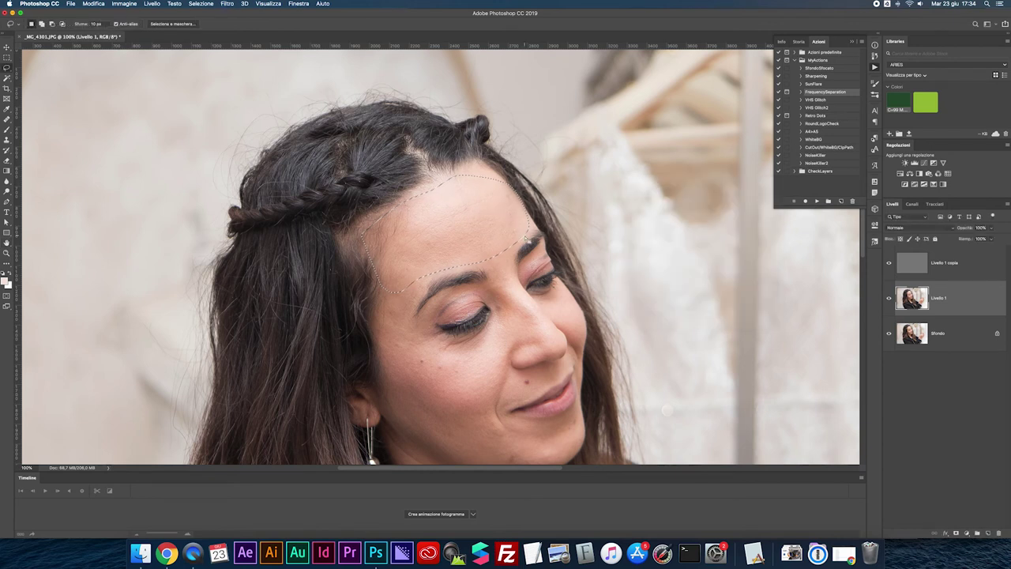
Lasso the skin beside the nearer eye and that eye's upper lid in turn, smoothing each with the same Gaussian Blur.
{"action": "scroll", "coordinate": [430, 259], "scroll_direction": "down", "scroll_amount": 3}
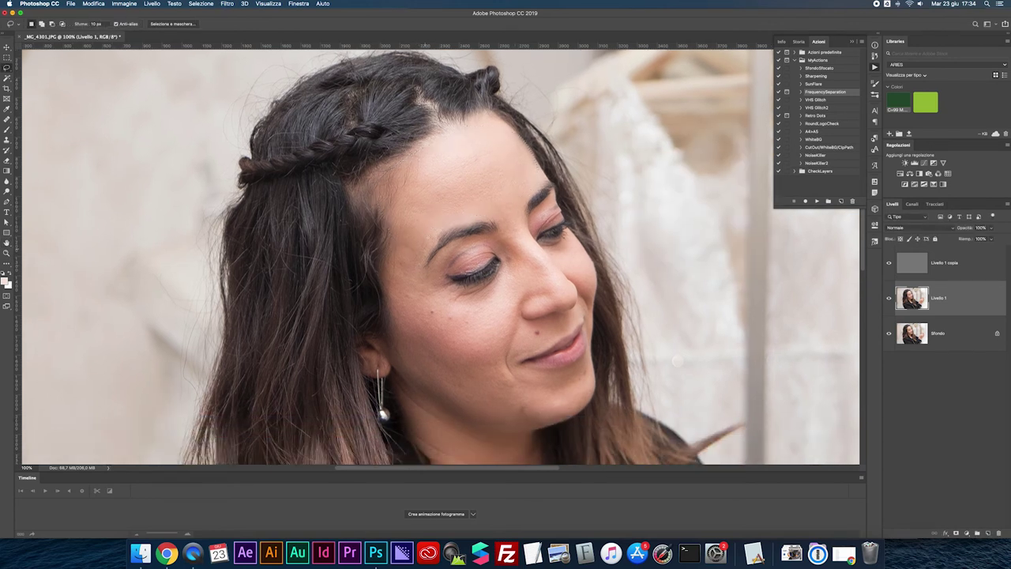
{"action": "mouse_move", "coordinate": [421, 313]}
{"action": "left_mouse_down"}
{"action": "mouse_move", "coordinate": [385, 276]}
{"action": "mouse_move", "coordinate": [393, 226]}
{"action": "mouse_move", "coordinate": [404, 228]}
{"action": "left_mouse_up"}
{"action": "key", "text": "super+plus"}
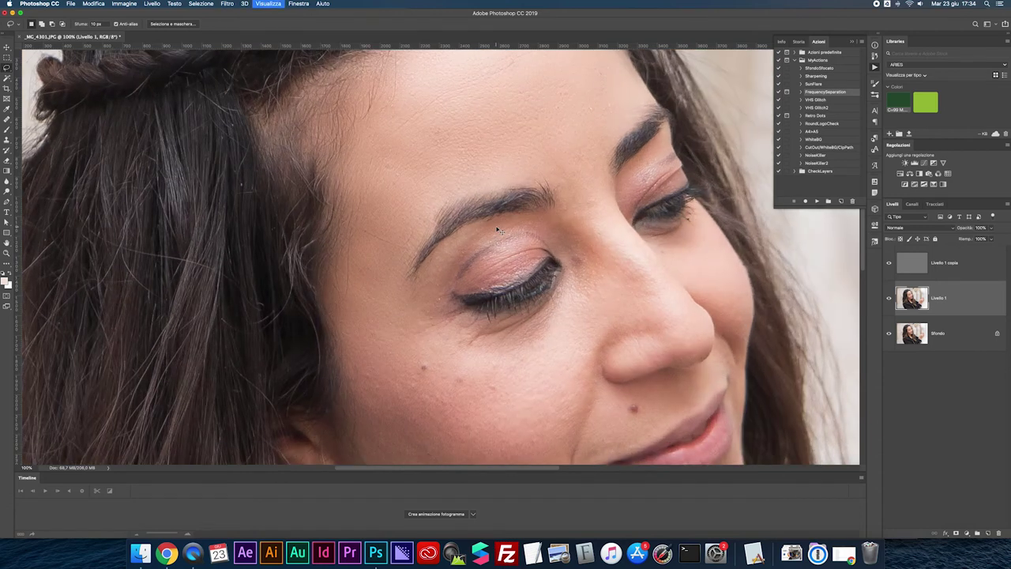
{"action": "scroll", "coordinate": [496, 227], "scroll_direction": "down", "scroll_amount": 2}
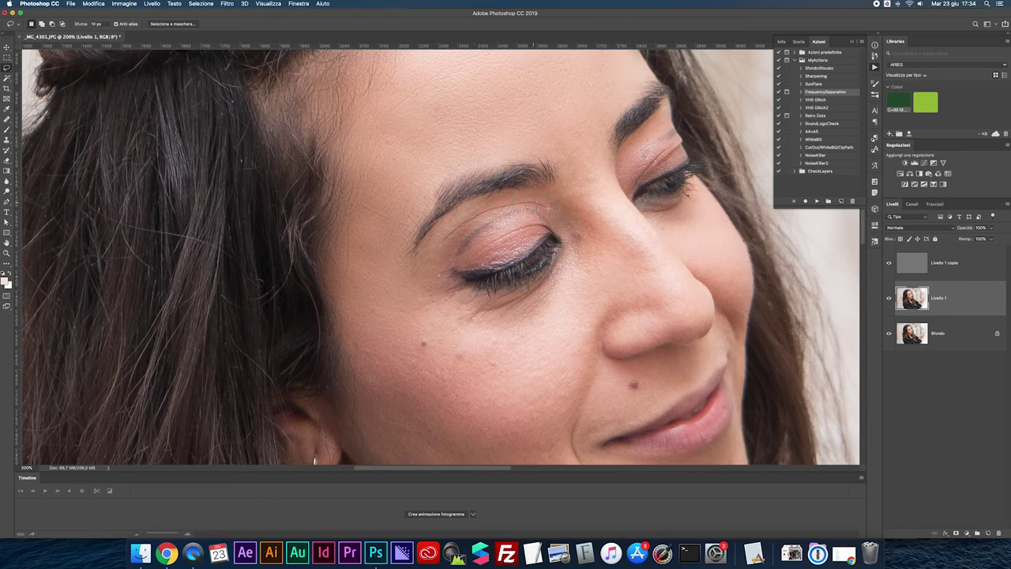
{"action": "mouse_move", "coordinate": [537, 234]}
{"action": "left_mouse_down"}
{"action": "mouse_move", "coordinate": [510, 265]}
{"action": "mouse_move", "coordinate": [446, 259]}
{"action": "left_mouse_up"}
{"action": "key", "text": "ctrl+super+f"}
Lasso the area under the nearer eye and the farther eye's upper lid, and smooth both with the same Gaussian Blur.
{"action": "mouse_move", "coordinate": [451, 278]}
{"action": "left_mouse_down"}
{"action": "mouse_move", "coordinate": [542, 279]}
{"action": "mouse_move", "coordinate": [580, 201]}
{"action": "mouse_move", "coordinate": [614, 220]}
{"action": "mouse_move", "coordinate": [602, 280]}
{"action": "mouse_move", "coordinate": [494, 371]}
{"action": "mouse_move", "coordinate": [431, 377]}
{"action": "mouse_move", "coordinate": [400, 333]}
{"action": "left_mouse_up"}
{"action": "mouse_move", "coordinate": [629, 192]}
{"action": "left_mouse_down"}
{"action": "mouse_move", "coordinate": [679, 166]}
{"action": "mouse_move", "coordinate": [682, 140]}
{"action": "mouse_move", "coordinate": [668, 124]}
{"action": "mouse_move", "coordinate": [638, 149]}
{"action": "left_mouse_up"}
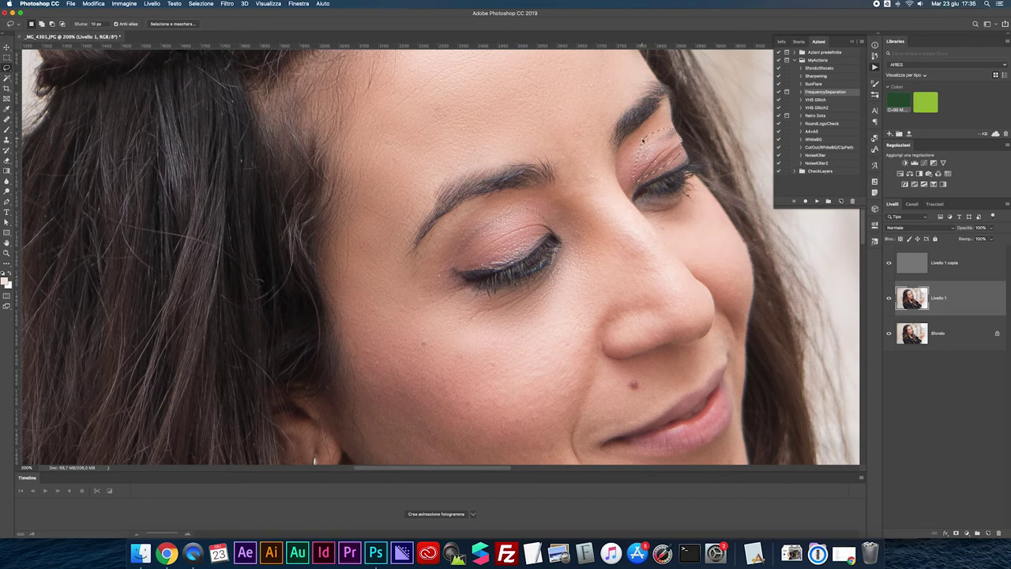
{"action": "key", "text": "super+f"}
Lasso the near cheek below the eye, smooth it with the same Gaussian Blur, and deselect.
{"action": "scroll", "coordinate": [641, 147], "scroll_direction": "down", "scroll_amount": 1}
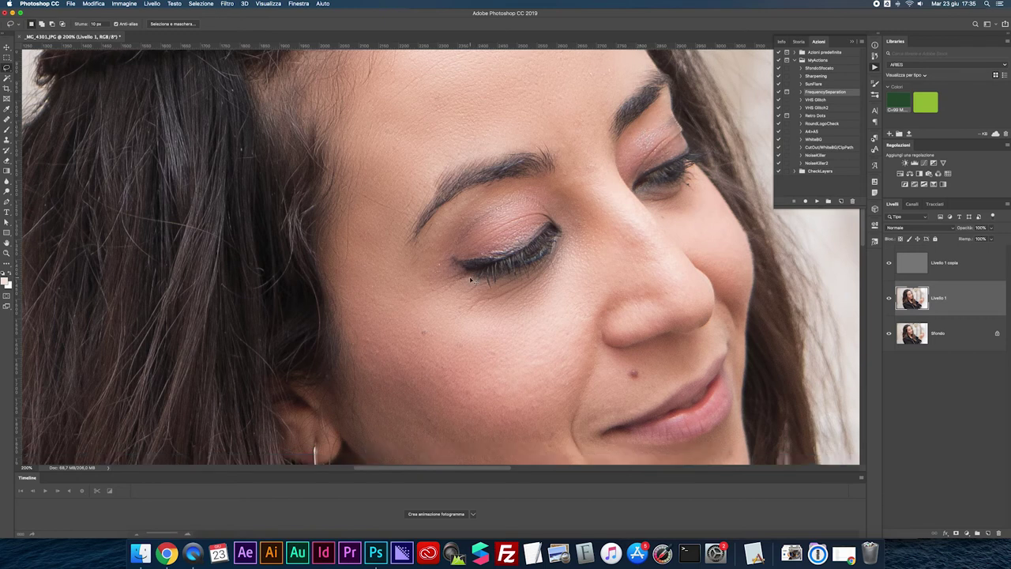
{"action": "key", "text": "super+minus"}
{"action": "mouse_move", "coordinate": [422, 273]}
{"action": "left_mouse_down"}
{"action": "mouse_move", "coordinate": [462, 284]}
{"action": "mouse_move", "coordinate": [540, 237]}
{"action": "mouse_move", "coordinate": [552, 264]}
{"action": "mouse_move", "coordinate": [520, 291]}
{"action": "mouse_move", "coordinate": [494, 334]}
{"action": "mouse_move", "coordinate": [417, 359]}
{"action": "mouse_move", "coordinate": [399, 284]}
{"action": "left_mouse_up"}
{"action": "key", "text": "ctrl+super+f"}
{"action": "key", "text": "super+d"}
Lasso the skin between nose and mouth and the lower cheek beside the mouth, smoothing each with the same Gaussian Blur.
{"action": "mouse_move", "coordinate": [503, 306]}
{"action": "left_mouse_down"}
{"action": "mouse_move", "coordinate": [545, 294]}
{"action": "mouse_move", "coordinate": [569, 306]}
{"action": "mouse_move", "coordinate": [548, 330]}
{"action": "mouse_move", "coordinate": [513, 341]}
{"action": "left_mouse_up"}
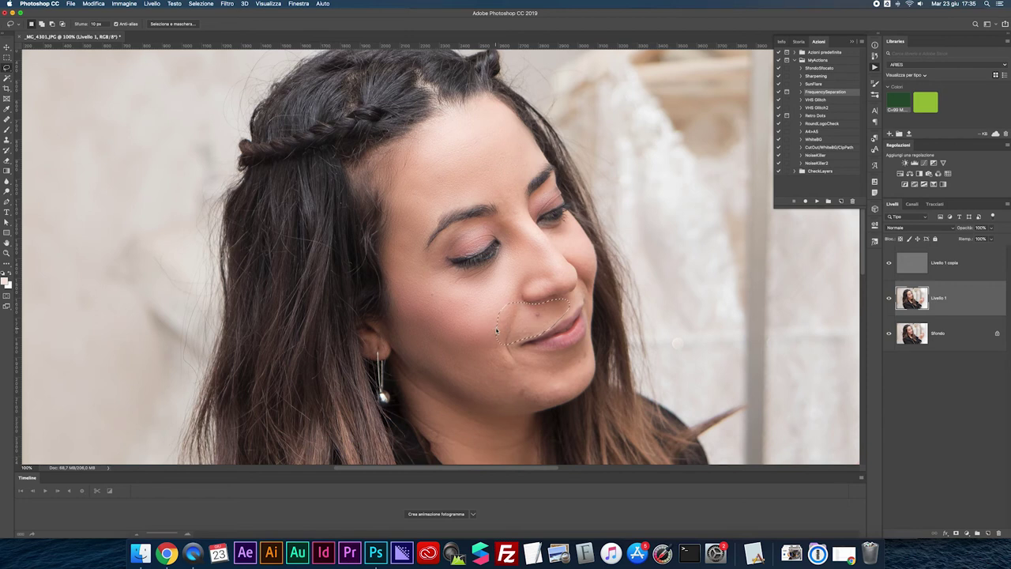
{"action": "mouse_move", "coordinate": [496, 341]}
{"action": "left_mouse_down"}
{"action": "mouse_move", "coordinate": [591, 357]}
{"action": "mouse_move", "coordinate": [584, 387]}
{"action": "mouse_move", "coordinate": [544, 403]}
{"action": "mouse_move", "coordinate": [489, 392]}
{"action": "mouse_move", "coordinate": [493, 344]}
{"action": "left_mouse_up"}
{"action": "mouse_move", "coordinate": [497, 343]}
{"action": "left_mouse_down"}
{"action": "mouse_move", "coordinate": [503, 393]}
{"action": "mouse_move", "coordinate": [474, 399]}
{"action": "mouse_move", "coordinate": [427, 379]}
{"action": "mouse_move", "coordinate": [423, 342]}
{"action": "left_mouse_up"}
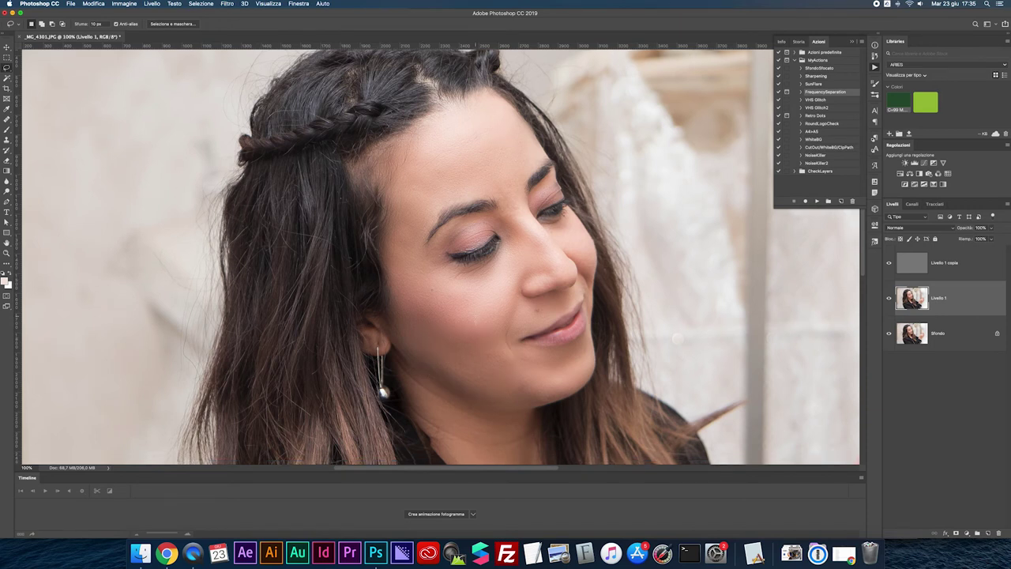
Lasso the jaw below the ear and the adjoining side of the neck, smooth them with the same Gaussian Blur, and deselect.
{"action": "scroll", "coordinate": [432, 319], "scroll_direction": "down", "scroll_amount": 3}
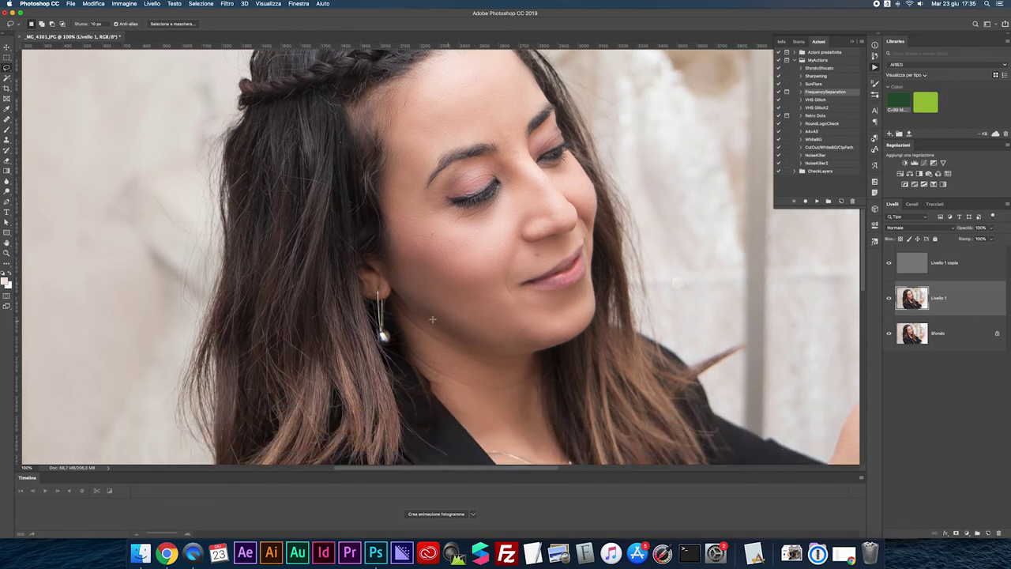
{"action": "mouse_move", "coordinate": [394, 298]}
{"action": "left_mouse_down"}
{"action": "mouse_move", "coordinate": [402, 323]}
{"action": "mouse_move", "coordinate": [483, 361]}
{"action": "mouse_move", "coordinate": [404, 308]}
{"action": "left_mouse_up"}
{"action": "left_click", "coordinate": [423, 353]}
{"action": "mouse_move", "coordinate": [403, 339]}
{"action": "left_mouse_down"}
{"action": "mouse_move", "coordinate": [418, 369]}
{"action": "mouse_move", "coordinate": [469, 393]}
{"action": "mouse_move", "coordinate": [503, 395]}
{"action": "mouse_move", "coordinate": [535, 375]}
{"action": "mouse_move", "coordinate": [531, 365]}
{"action": "mouse_move", "coordinate": [443, 364]}
{"action": "mouse_move", "coordinate": [411, 341]}
{"action": "left_mouse_up"}
{"action": "key", "text": "ctrl+super+f"}
{"action": "left_click", "coordinate": [418, 348]}
{"action": "scroll", "coordinate": [452, 348], "scroll_direction": "left", "scroll_amount": 1}
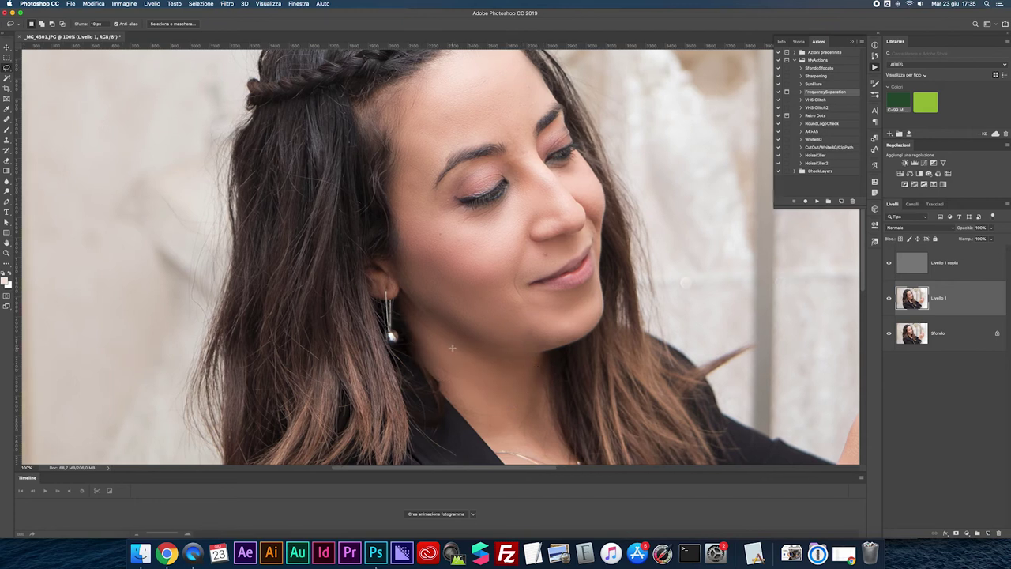
Lasso the chin, the far side of the face and the lower jawline in turn, and smooth them with the same Gaussian Blur.
{"action": "mouse_move", "coordinate": [548, 322]}
{"action": "left_mouse_down"}
{"action": "mouse_move", "coordinate": [547, 341]}
{"action": "mouse_move", "coordinate": [500, 335]}
{"action": "mouse_move", "coordinate": [510, 256]}
{"action": "mouse_move", "coordinate": [573, 176]}
{"action": "left_mouse_up"}
{"action": "key", "text": "ctrl+super+f"}
{"action": "key", "text": "super+0"}
{"action": "key", "text": "super+1"}
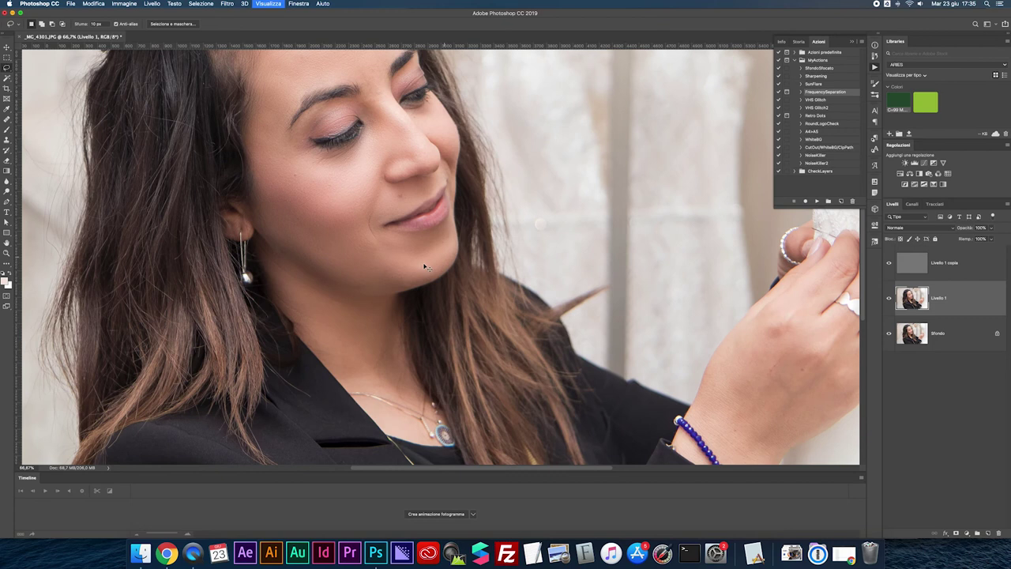
{"action": "mouse_move", "coordinate": [379, 268]}
{"action": "left_mouse_down"}
{"action": "mouse_move", "coordinate": [422, 269]}
{"action": "mouse_move", "coordinate": [424, 282]}
{"action": "mouse_move", "coordinate": [344, 287]}
{"action": "mouse_move", "coordinate": [331, 277]}
{"action": "left_mouse_up"}
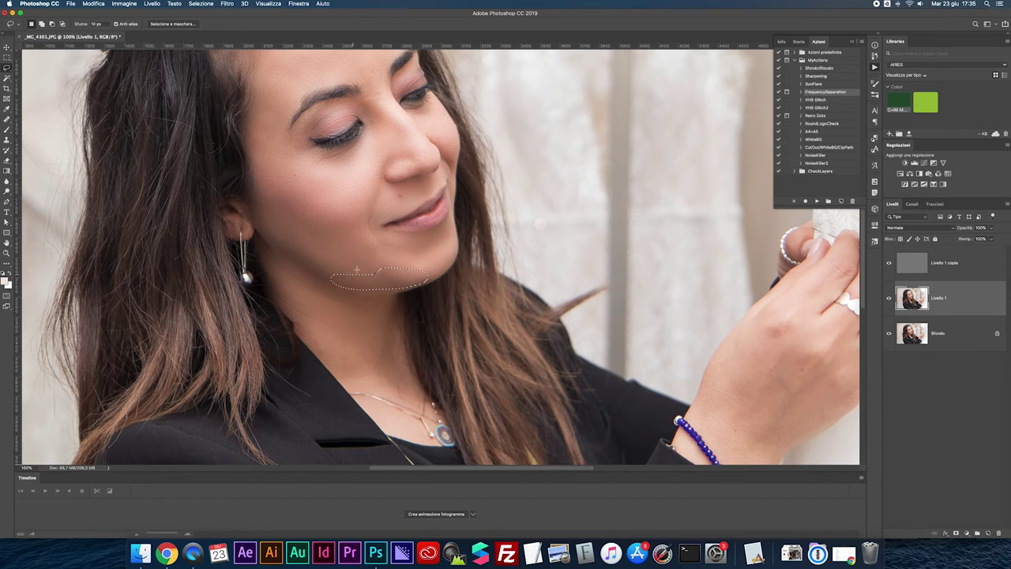
{"action": "scroll", "coordinate": [366, 246], "scroll_direction": "up", "scroll_amount": 5}
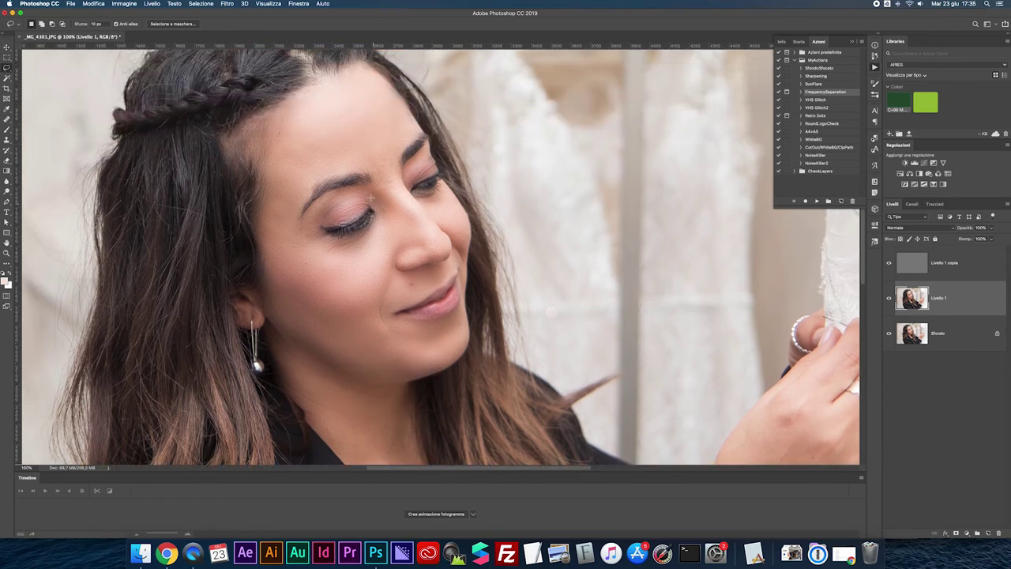
Lasso the inner eye corner, the forehead near the hairline and the outer eye area, and smooth them with the same Gaussian Blur.
{"action": "mouse_move", "coordinate": [376, 183]}
{"action": "left_mouse_down"}
{"action": "mouse_move", "coordinate": [384, 152]}
{"action": "mouse_move", "coordinate": [401, 164]}
{"action": "mouse_move", "coordinate": [399, 192]}
{"action": "mouse_move", "coordinate": [378, 195]}
{"action": "left_mouse_up"}
{"action": "mouse_move", "coordinate": [272, 172]}
{"action": "left_mouse_down"}
{"action": "mouse_move", "coordinate": [297, 175]}
{"action": "mouse_move", "coordinate": [272, 214]}
{"action": "left_mouse_up"}
{"action": "mouse_move", "coordinate": [302, 240]}
{"action": "left_mouse_down"}
{"action": "mouse_move", "coordinate": [376, 231]}
{"action": "mouse_move", "coordinate": [347, 273]}
{"action": "mouse_move", "coordinate": [305, 265]}
{"action": "left_mouse_up"}
{"action": "key", "text": "ctrl+super+f"}
{"action": "left_click", "coordinate": [385, 238]}
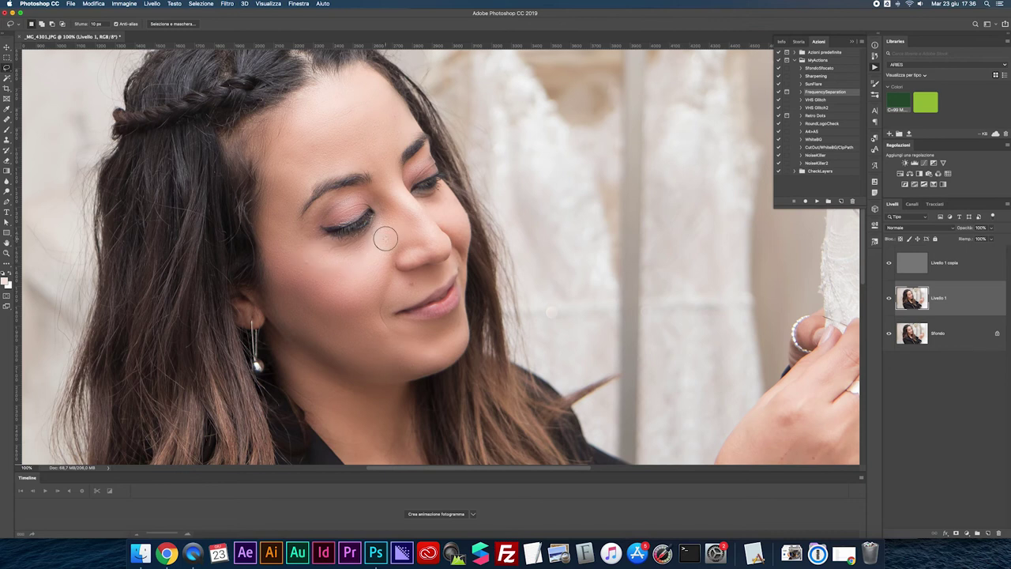
Create Livello 2 above Livello 1 copia, activate the Brush tool, and set the new layer's blend mode to Luce soffusa.
{"action": "left_click", "coordinate": [906, 269]}
{"action": "key", "text": "shift+super+n"}
{"action": "key", "text": "Return"}
{"action": "key", "text": "b"}
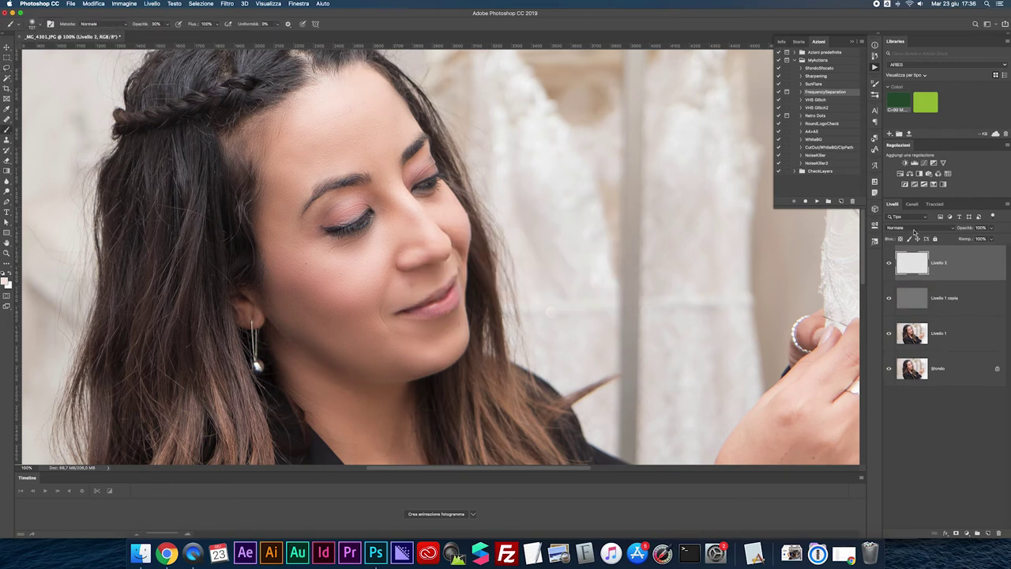
{"action": "left_click", "coordinate": [913, 230]}
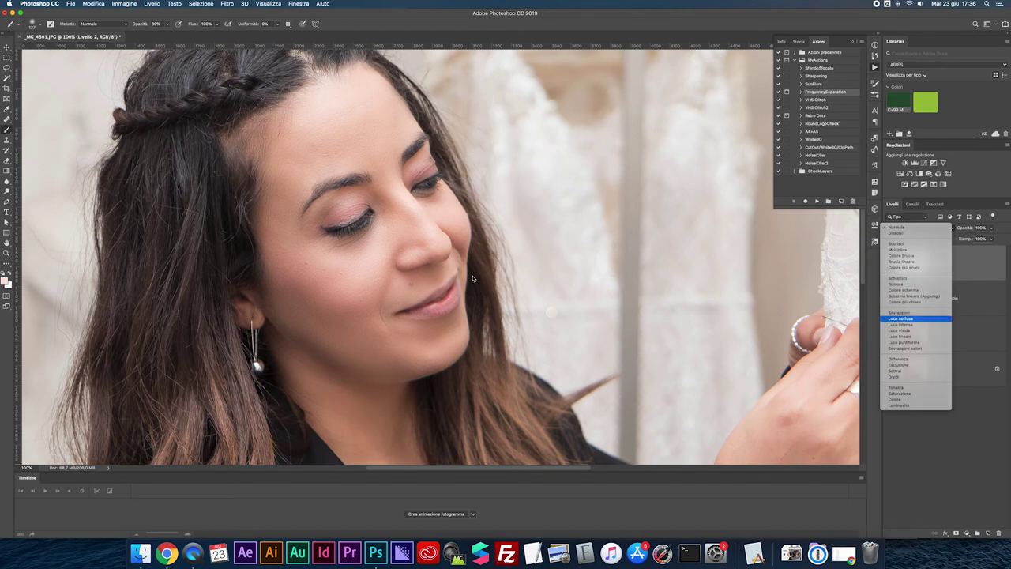
{"action": "key", "text": "Return"}
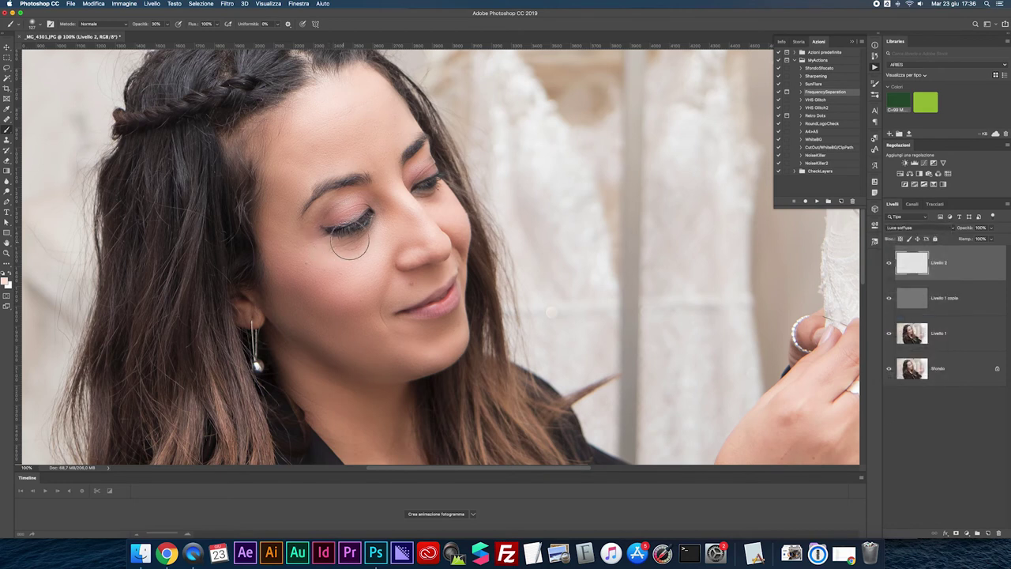
Brush light skin tone around both eyes and on the far cheek on Livello 2, and compare with the layer hidden.
{"action": "mouse_move", "coordinate": [374, 202]}
{"action": "left_mouse_down"}
{"action": "mouse_move", "coordinate": [386, 202]}
{"action": "mouse_move", "coordinate": [351, 197]}
{"action": "mouse_move", "coordinate": [318, 231]}
{"action": "mouse_move", "coordinate": [330, 214]}
{"action": "left_mouse_up"}
{"action": "left_click_drag", "start_coordinate": [403, 182], "coordinate": [438, 194]}
{"action": "left_click_drag", "start_coordinate": [450, 236], "coordinate": [469, 256]}
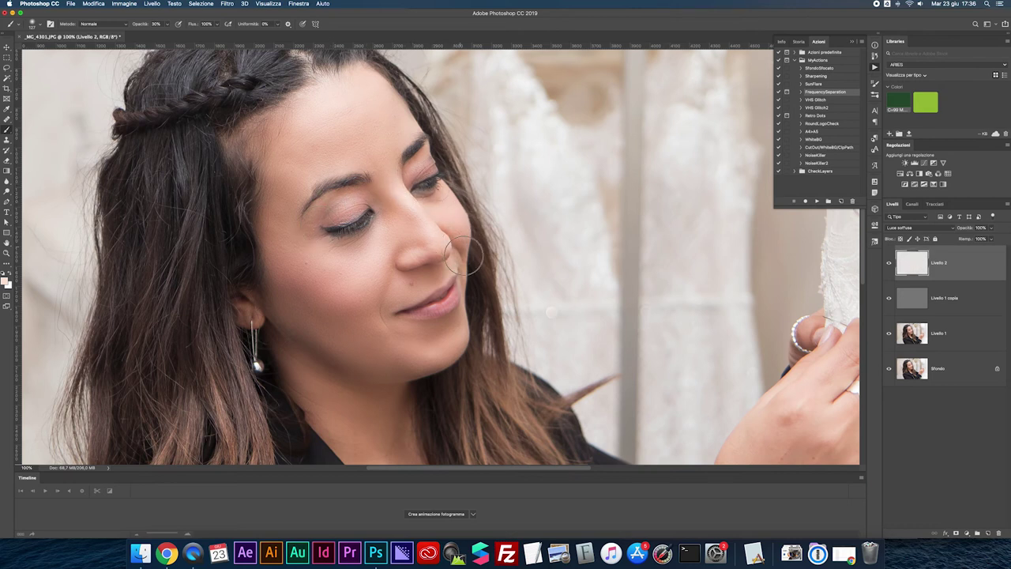
{"action": "left_click", "coordinate": [888, 264]}
{"action": "left_click", "coordinate": [888, 264]}
Merge all four layers of _MG_4301.JPG, from Livello 2 down to Sfondo, into one layer and save the image.
{"action": "left_click", "coordinate": [912, 376], "text": "shift"}
{"action": "key", "text": "super+e"}
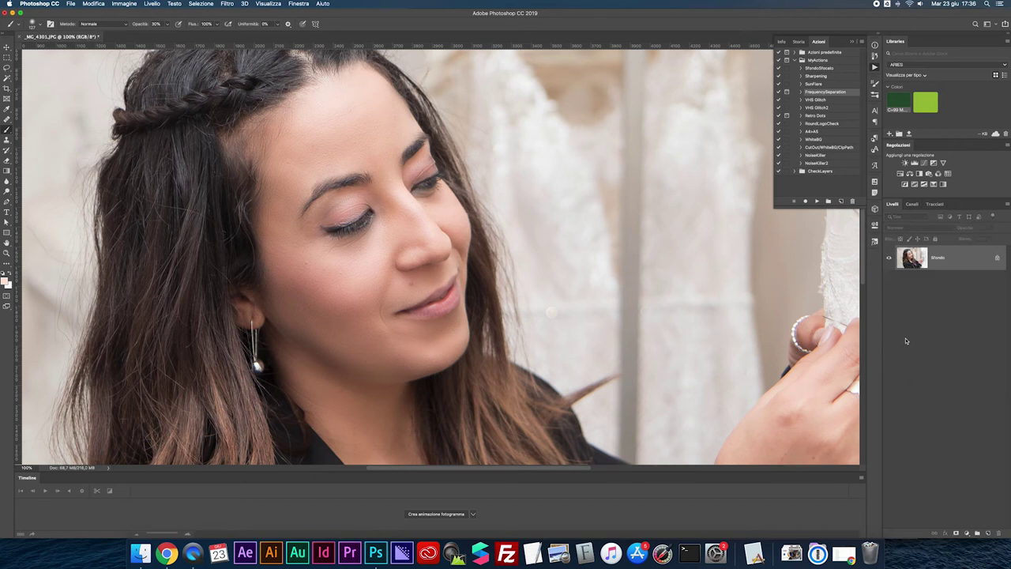
{"action": "key", "text": "super+0"}
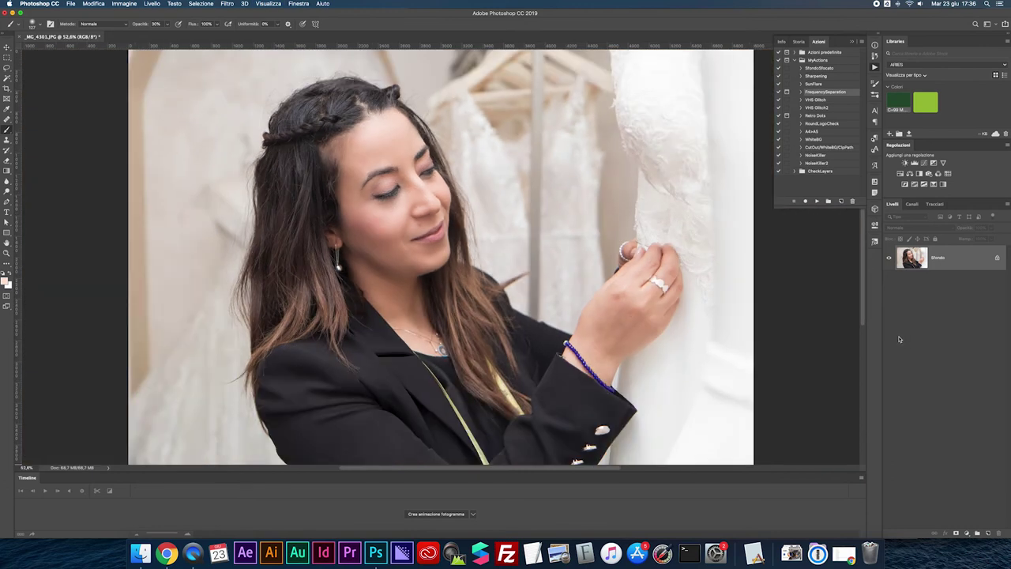
{"action": "key", "text": "super+s"}
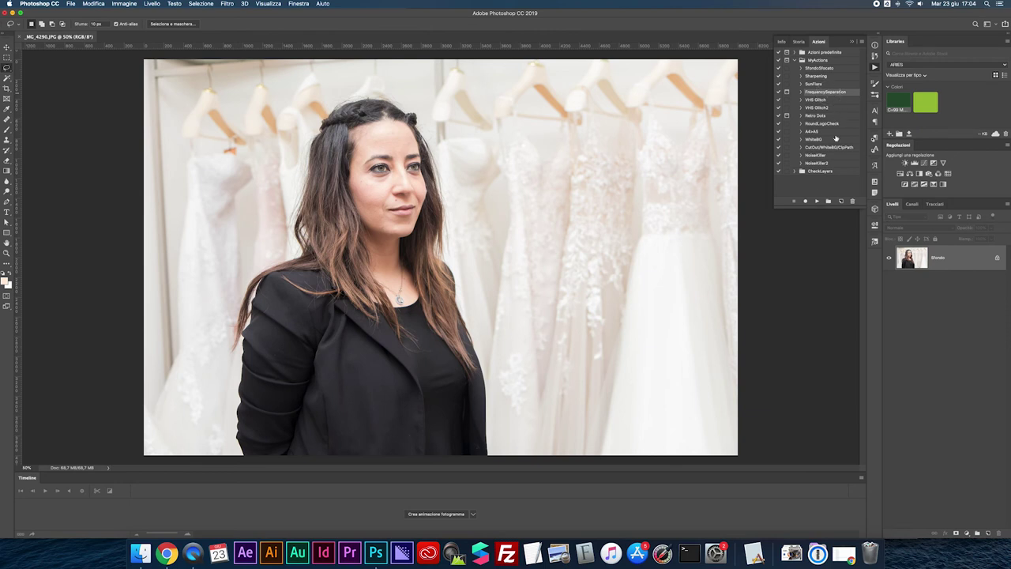
Run the FrequencySeparation action on _MG_4290.JPG with its suggested blur radius and select Livello 1.
{"action": "left_click", "coordinate": [817, 201]}
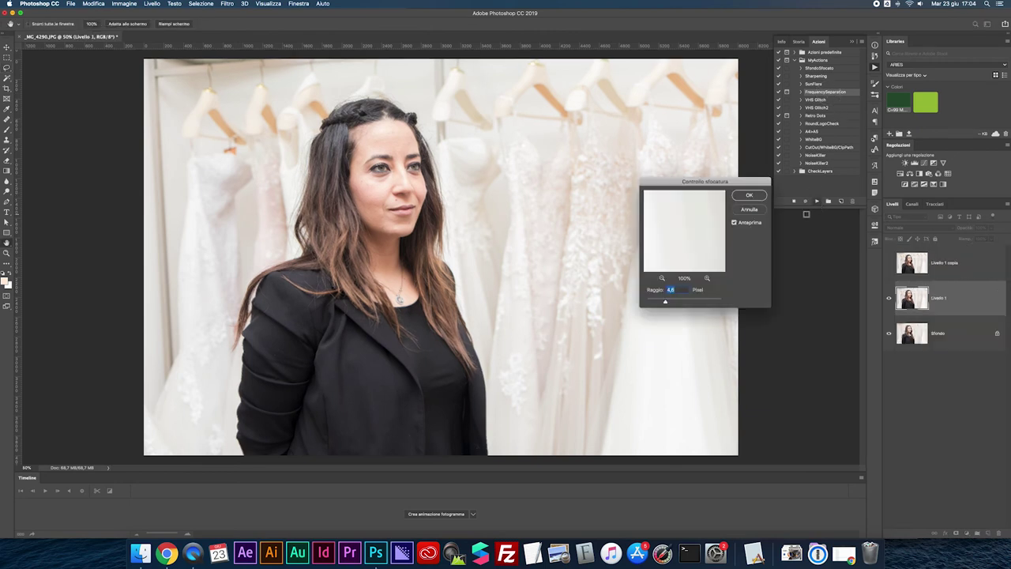
{"action": "key", "text": "Return"}
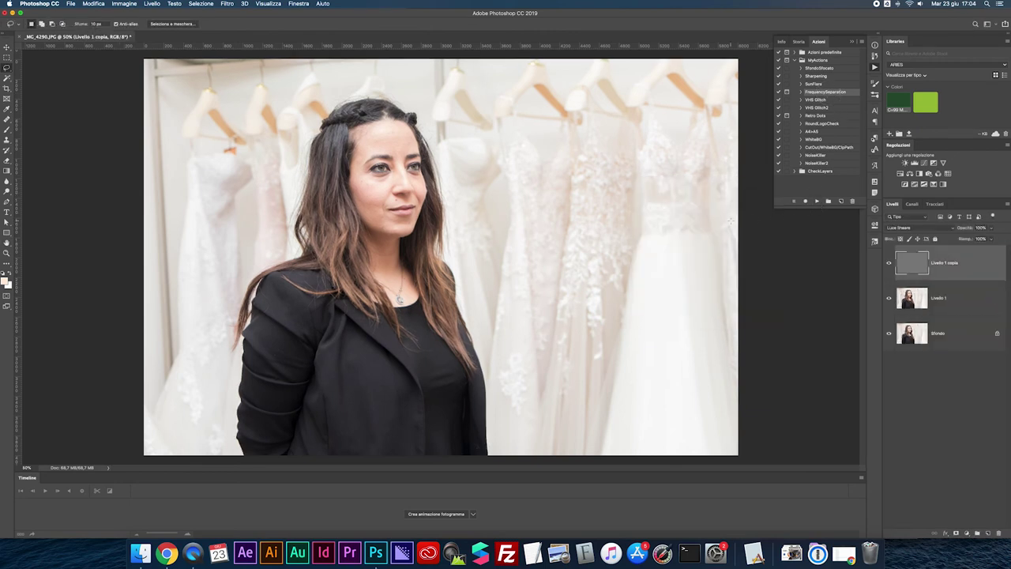
{"action": "key", "text": "super+plus"}
{"action": "key", "text": "super+plus"}
{"action": "left_click_drag", "start_coordinate": [417, 186], "coordinate": [566, 324]}
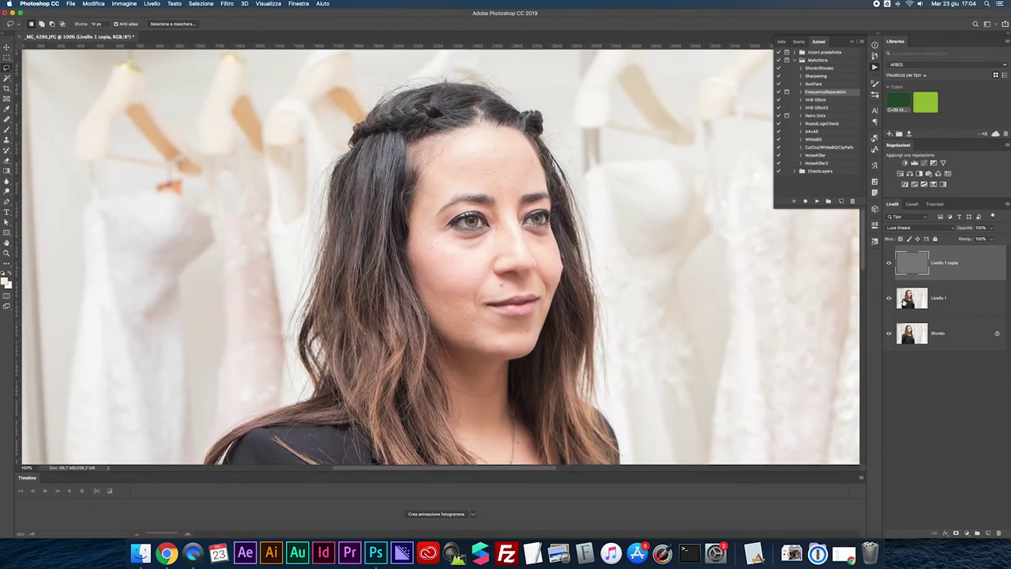
{"action": "left_click", "coordinate": [907, 300]}
Lasso the skin under the near eye on Livello 1 and smooth it with a stronger Gaussian Blur (Controllo sfocatura).
{"action": "mouse_move", "coordinate": [447, 228]}
{"action": "left_mouse_down"}
{"action": "mouse_move", "coordinate": [498, 230]}
{"action": "mouse_move", "coordinate": [482, 249]}
{"action": "mouse_move", "coordinate": [446, 232]}
{"action": "left_mouse_up"}
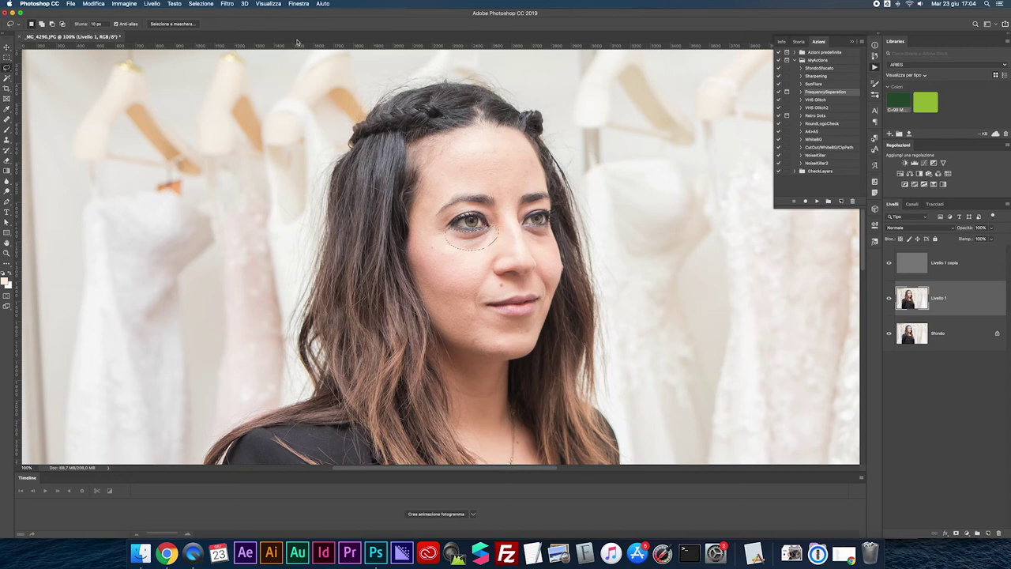
{"action": "left_click", "coordinate": [227, 4]}
{"action": "mouse_move", "coordinate": [277, 144]}
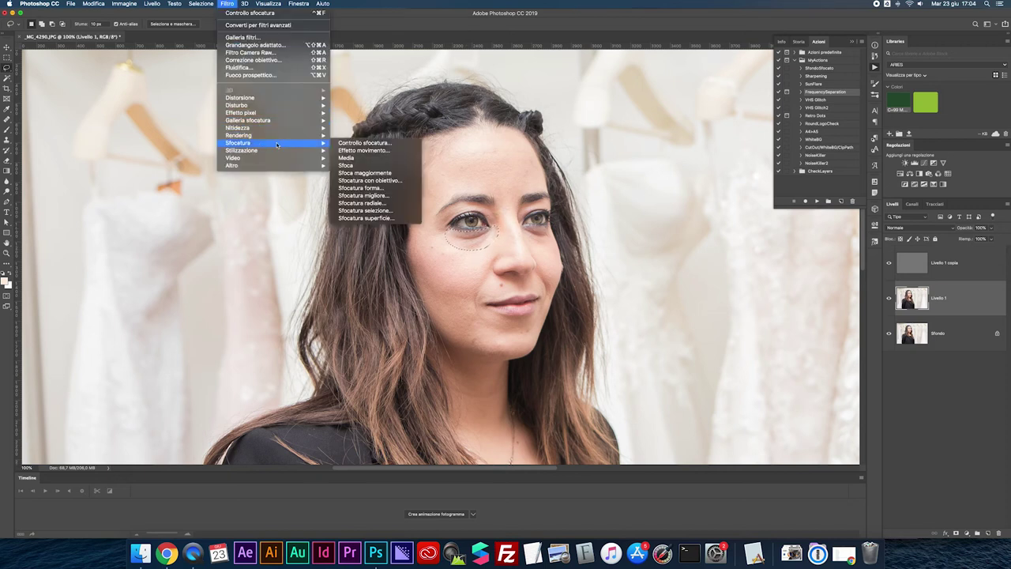
{"action": "left_click", "coordinate": [363, 142]}
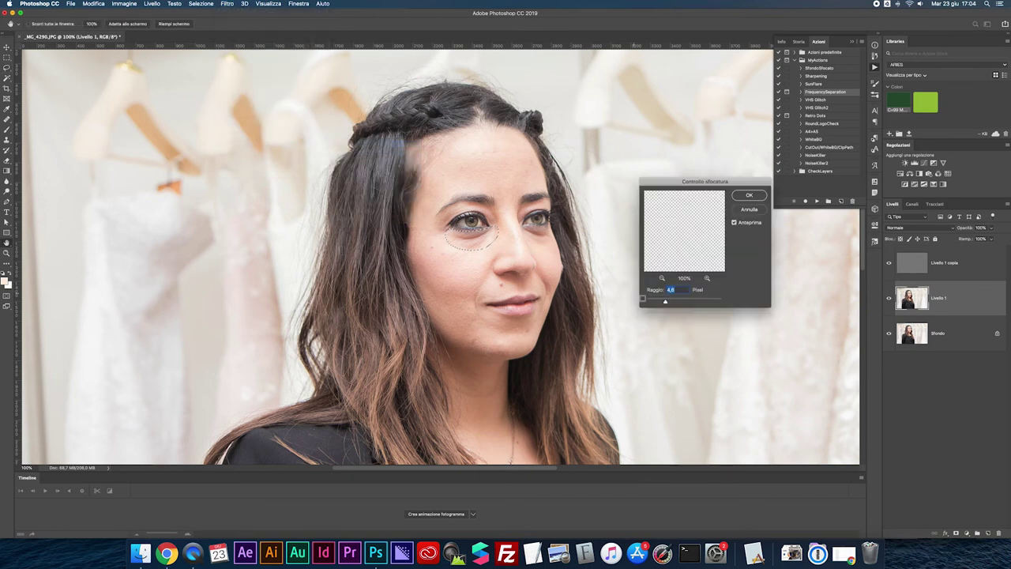
{"action": "left_click_drag", "start_coordinate": [665, 302], "coordinate": [673, 304]}
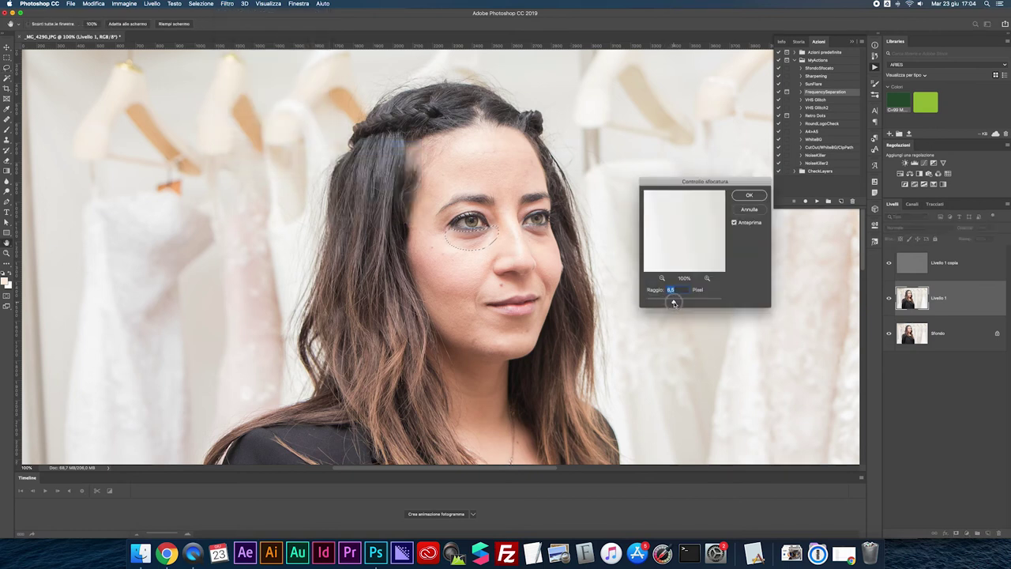
{"action": "key", "text": "Return"}
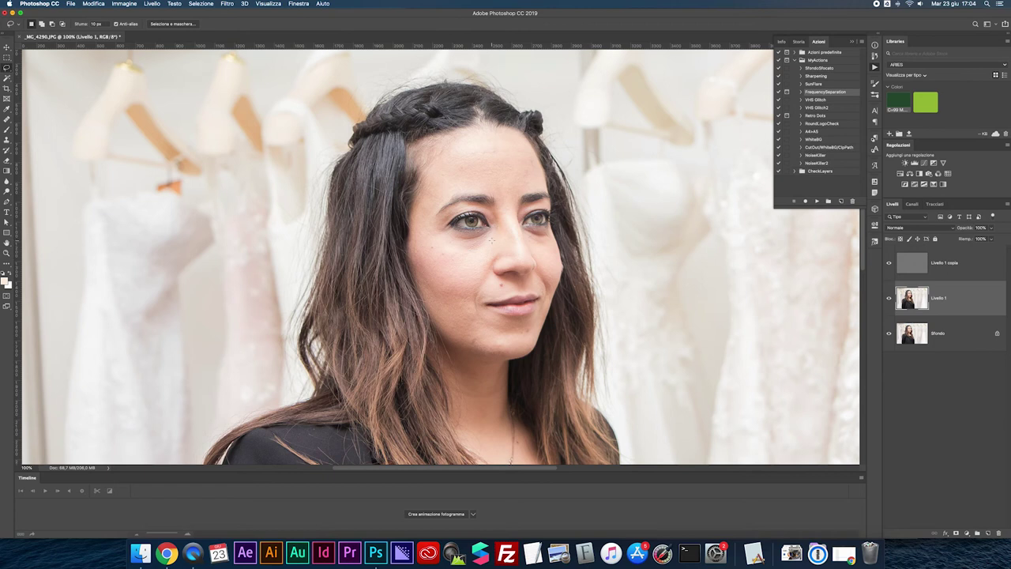
Lasso the under-eye skin, the forehead, the nose and the area below the far eye, and smooth them with the same Gaussian Blur.
{"action": "left_click_drag", "start_coordinate": [466, 238], "coordinate": [464, 240]}
{"action": "mouse_move", "coordinate": [443, 154]}
{"action": "left_mouse_down"}
{"action": "mouse_move", "coordinate": [498, 142]}
{"action": "mouse_move", "coordinate": [525, 158]}
{"action": "mouse_move", "coordinate": [530, 176]}
{"action": "mouse_move", "coordinate": [482, 184]}
{"action": "mouse_move", "coordinate": [446, 183]}
{"action": "mouse_move", "coordinate": [440, 171]}
{"action": "left_mouse_up"}
{"action": "left_click", "coordinate": [511, 242]}
{"action": "mouse_move", "coordinate": [521, 226]}
{"action": "left_mouse_down"}
{"action": "mouse_move", "coordinate": [545, 220]}
{"action": "mouse_move", "coordinate": [557, 237]}
{"action": "mouse_move", "coordinate": [541, 255]}
{"action": "mouse_move", "coordinate": [515, 239]}
{"action": "left_mouse_up"}
{"action": "scroll", "coordinate": [515, 239], "scroll_direction": "down", "scroll_amount": 1}
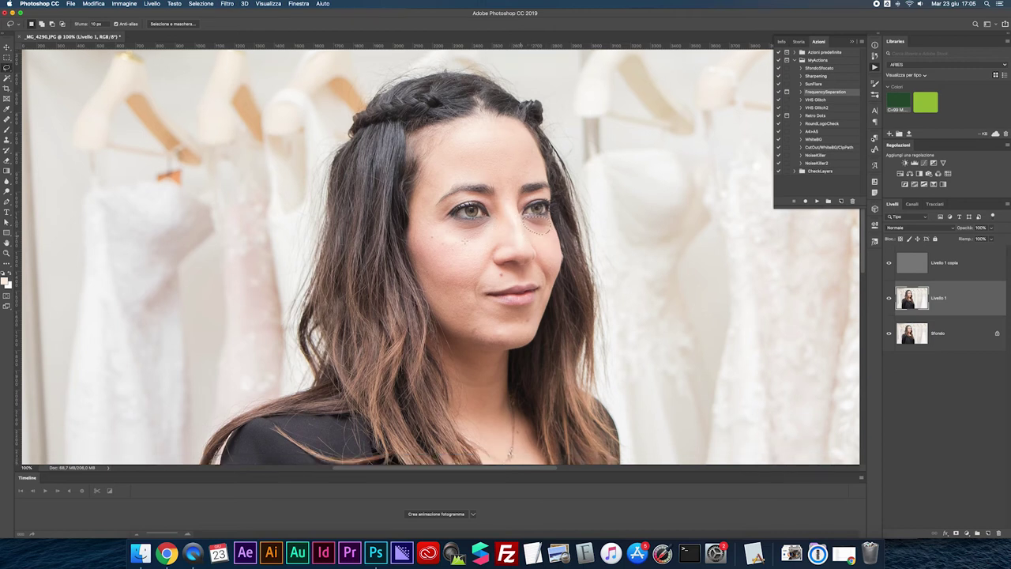
Lasso the near cheek, jawline, chin and skin around the mouth, and smooth each area with the same Gaussian Blur.
{"action": "mouse_move", "coordinate": [433, 217]}
{"action": "left_mouse_down"}
{"action": "mouse_move", "coordinate": [478, 232]}
{"action": "mouse_move", "coordinate": [442, 254]}
{"action": "mouse_move", "coordinate": [425, 231]}
{"action": "mouse_move", "coordinate": [467, 255]}
{"action": "mouse_move", "coordinate": [474, 307]}
{"action": "mouse_move", "coordinate": [446, 309]}
{"action": "mouse_move", "coordinate": [417, 273]}
{"action": "mouse_move", "coordinate": [409, 241]}
{"action": "mouse_move", "coordinate": [418, 238]}
{"action": "left_mouse_up"}
{"action": "mouse_move", "coordinate": [480, 251]}
{"action": "left_mouse_down"}
{"action": "mouse_move", "coordinate": [495, 242]}
{"action": "mouse_move", "coordinate": [484, 299]}
{"action": "mouse_move", "coordinate": [472, 294]}
{"action": "mouse_move", "coordinate": [474, 273]}
{"action": "left_mouse_up"}
{"action": "mouse_move", "coordinate": [464, 317]}
{"action": "left_mouse_down"}
{"action": "mouse_move", "coordinate": [499, 314]}
{"action": "mouse_move", "coordinate": [511, 341]}
{"action": "mouse_move", "coordinate": [477, 348]}
{"action": "mouse_move", "coordinate": [463, 332]}
{"action": "left_mouse_up"}
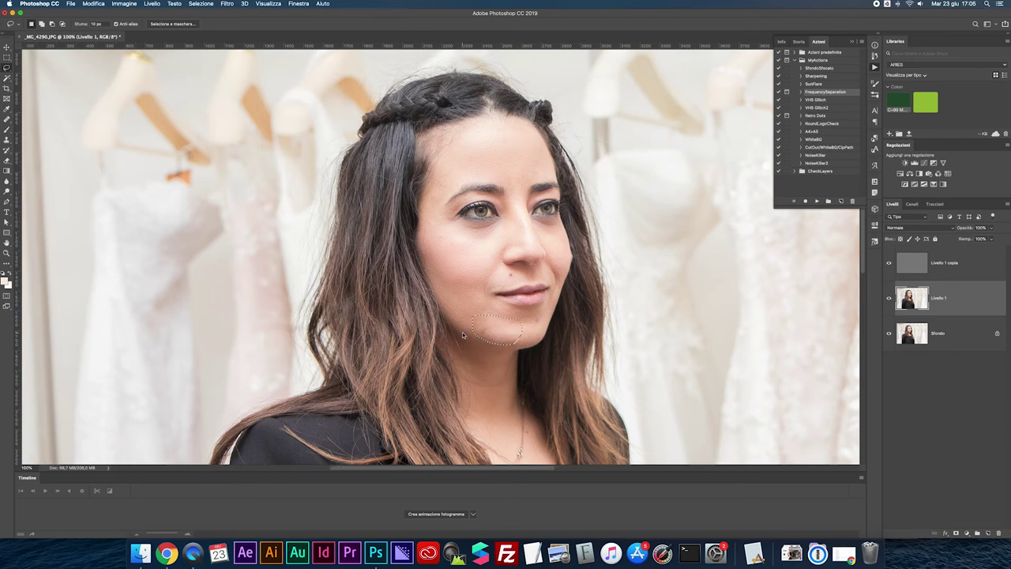
{"action": "mouse_move", "coordinate": [498, 309]}
{"action": "left_mouse_down"}
{"action": "mouse_move", "coordinate": [543, 313]}
{"action": "mouse_move", "coordinate": [544, 325]}
{"action": "mouse_move", "coordinate": [508, 334]}
{"action": "left_mouse_up"}
{"action": "mouse_move", "coordinate": [538, 256]}
{"action": "left_mouse_down"}
{"action": "mouse_move", "coordinate": [567, 273]}
{"action": "mouse_move", "coordinate": [554, 304]}
{"action": "mouse_move", "coordinate": [551, 293]}
{"action": "left_mouse_up"}
{"action": "scroll", "coordinate": [501, 334], "scroll_direction": "down", "scroll_amount": 2}
{"action": "mouse_move", "coordinate": [510, 340]}
{"action": "left_mouse_down"}
{"action": "mouse_move", "coordinate": [515, 361]}
{"action": "mouse_move", "coordinate": [492, 377]}
{"action": "mouse_move", "coordinate": [460, 341]}
{"action": "mouse_move", "coordinate": [477, 346]}
{"action": "left_mouse_up"}
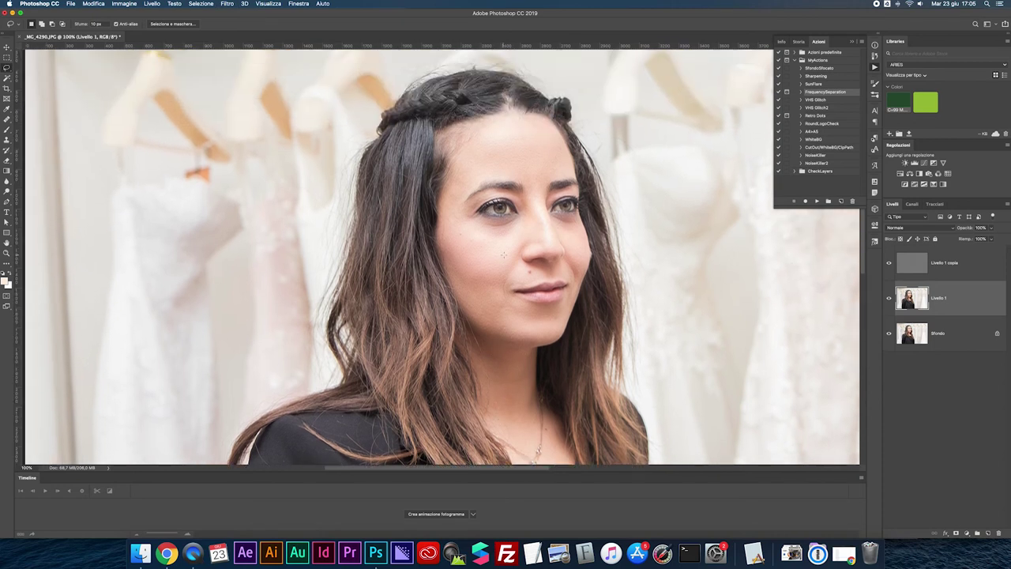
Create a new layer, Livello 2, above Livello 1 copia and activate the Brush tool.
{"action": "scroll", "coordinate": [505, 254], "scroll_direction": "right", "scroll_amount": 1}
{"action": "left_click", "coordinate": [912, 261]}
{"action": "key", "text": "super+shift+n"}
{"action": "key", "text": "Return"}
{"action": "key", "text": "b"}
Brush light skin tone under both eyes on Livello 2 and set the layer's blend mode to Luce soffusa.
{"action": "left_click_drag", "start_coordinate": [501, 230], "coordinate": [478, 232]}
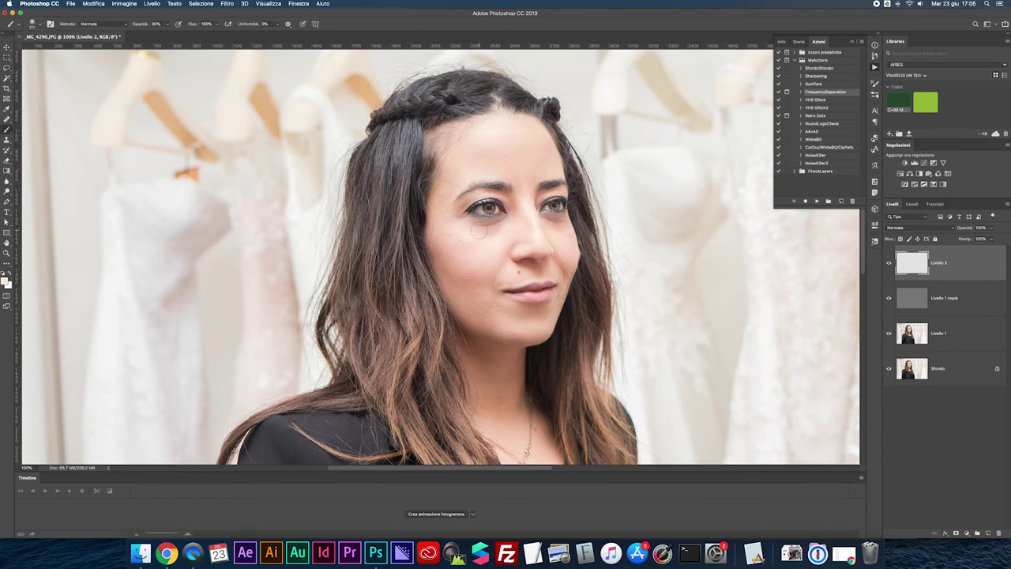
{"action": "left_click", "coordinate": [928, 228]}
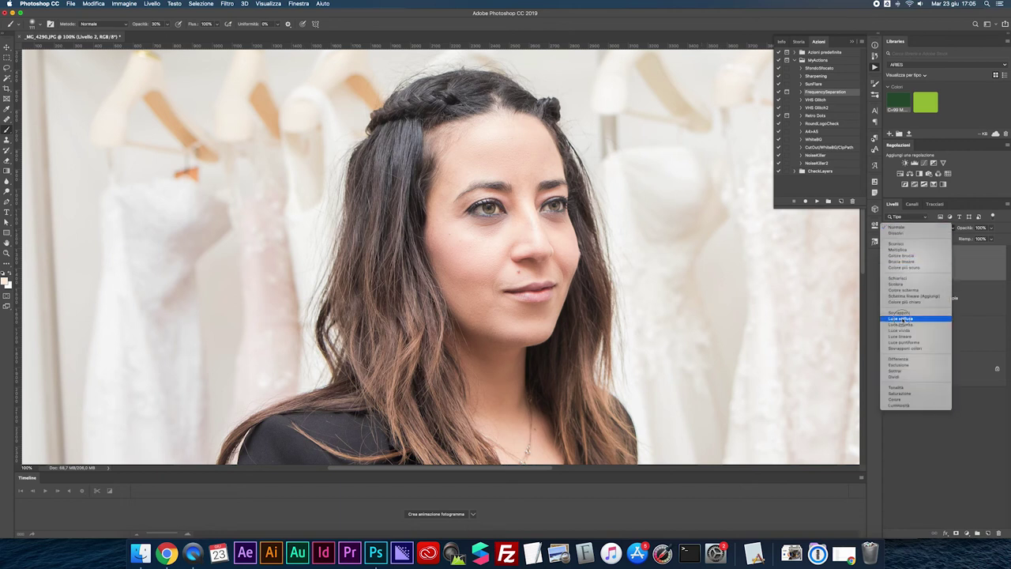
{"action": "left_click", "coordinate": [916, 320]}
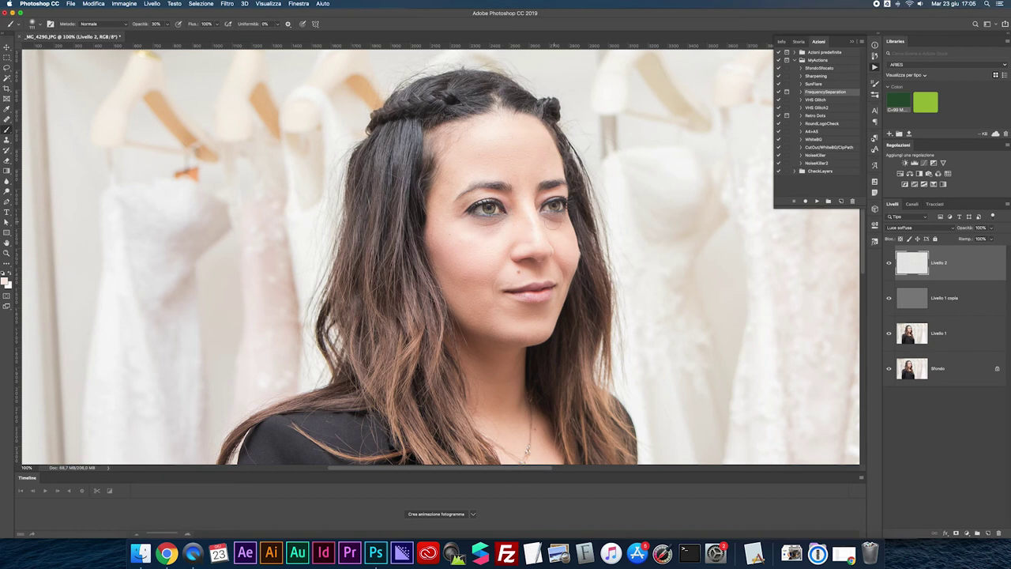
{"action": "left_click_drag", "start_coordinate": [552, 221], "coordinate": [561, 222]}
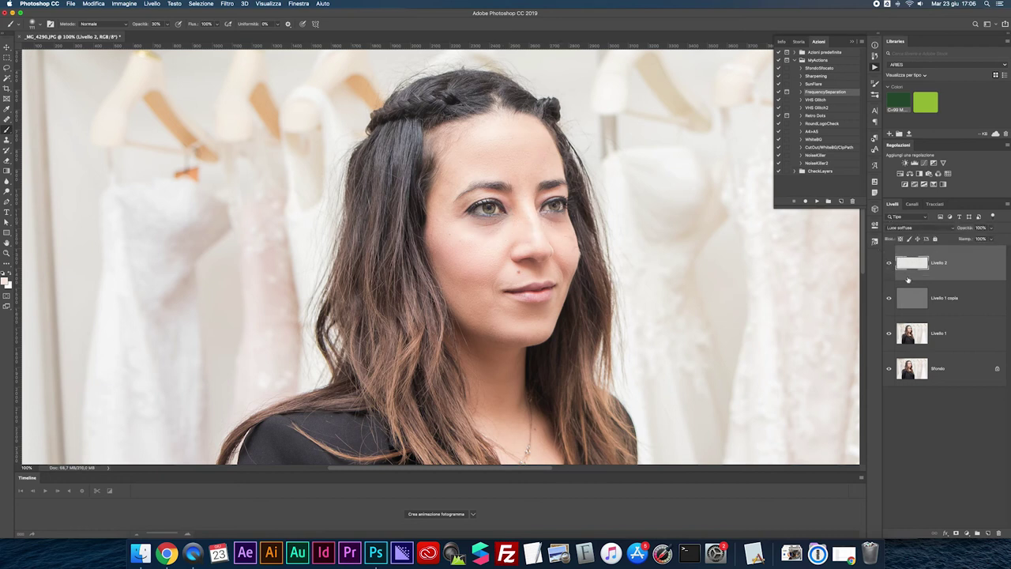
Compare the whole retouched portrait with the original Sfondo layer shown alone.
{"action": "key", "text": "super+0"}
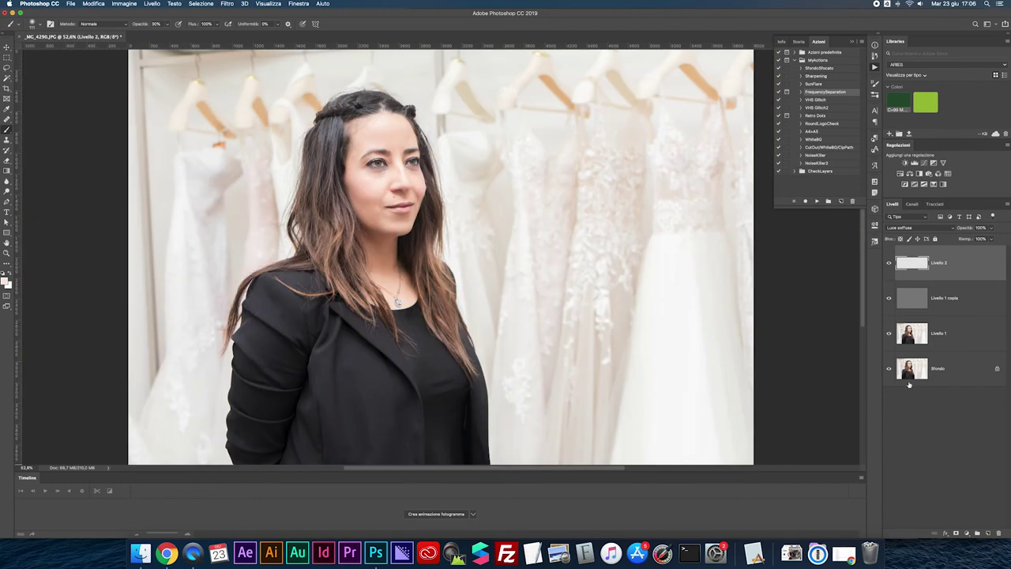
{"action": "left_click", "coordinate": [890, 368], "text": "alt"}
{"action": "left_click", "coordinate": [889, 369], "text": "alt"}
Merge all four layers of _MG_4290.JPG, from Livello 2 down to Sfondo, into one layer and save the image.
{"action": "left_click", "coordinate": [916, 369], "text": "shift"}
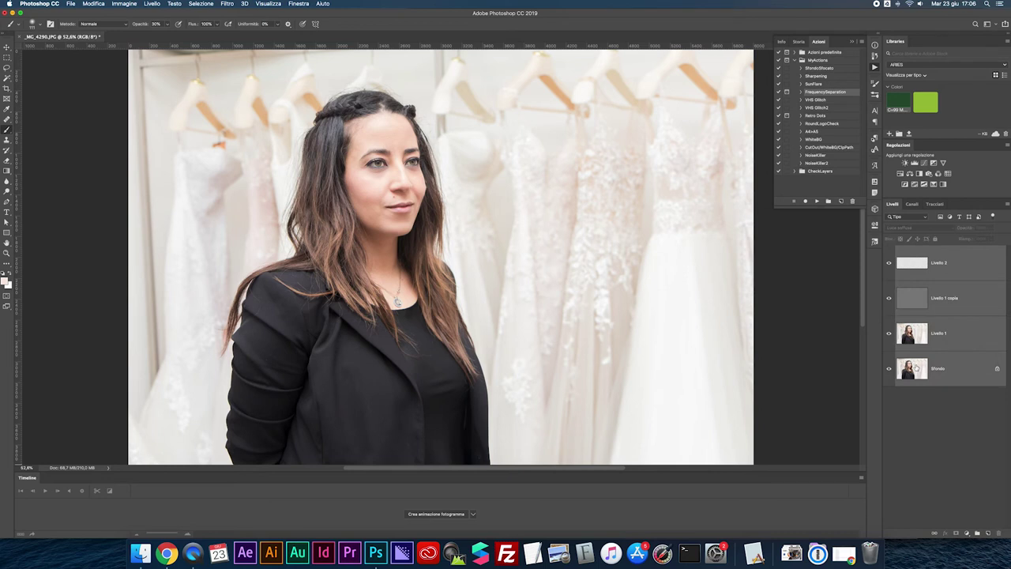
{"action": "key", "text": "super+plus"}
{"action": "key", "text": "super+plus"}
{"action": "scroll", "coordinate": [484, 177], "scroll_direction": "up", "scroll_amount": 5}
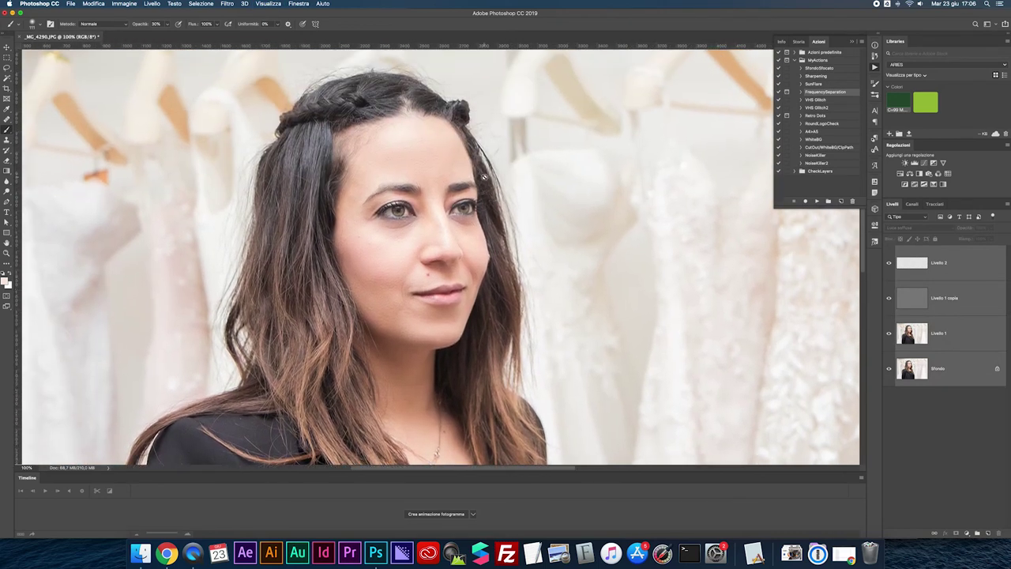
{"action": "left_click", "coordinate": [890, 369], "text": "alt"}
{"action": "left_click", "coordinate": [1005, 204]}
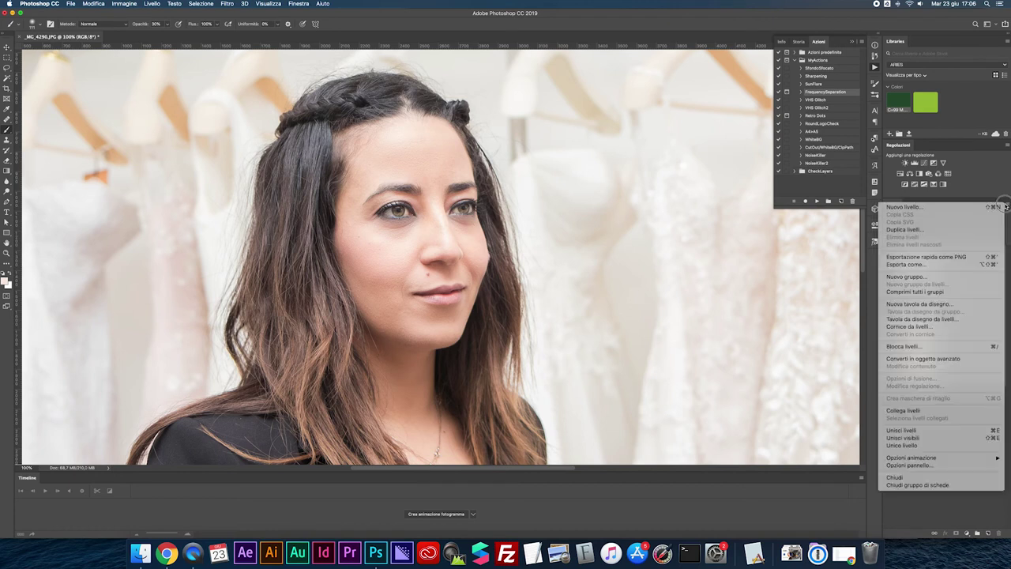
{"action": "left_click", "coordinate": [901, 443]}
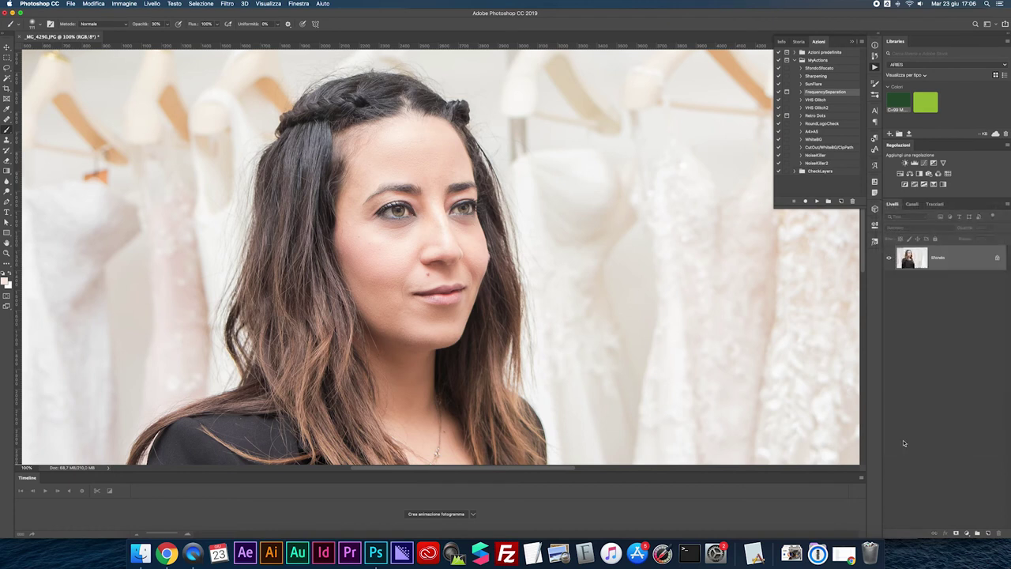
{"action": "key", "text": "super+s"}
{"action": "key", "text": "Return"}
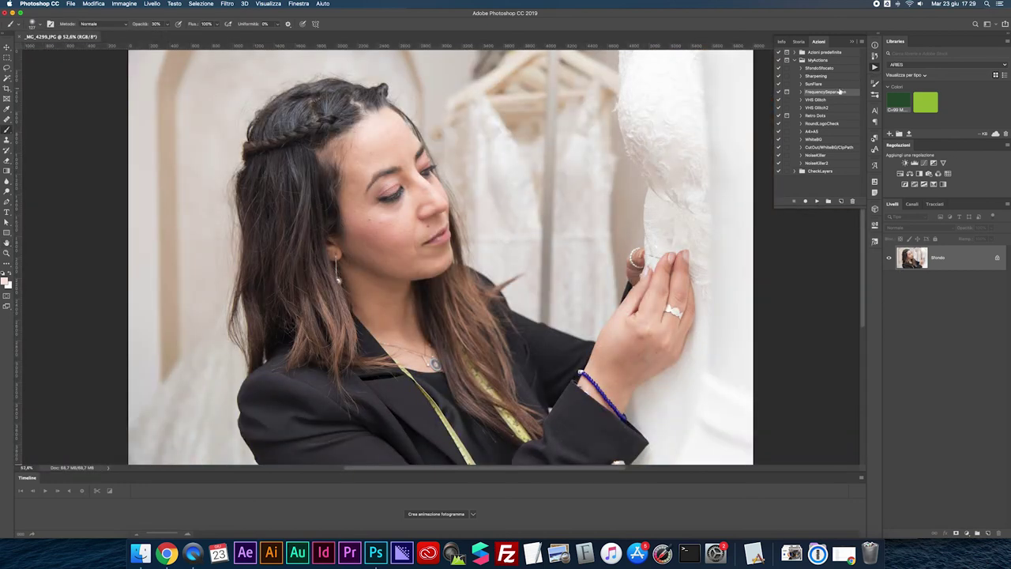
Run the FrequencySeparation action on _MG_4299.JPG with its suggested blur radius and select Livello 1.
{"action": "left_click", "coordinate": [816, 202]}
{"action": "key", "text": "Return"}
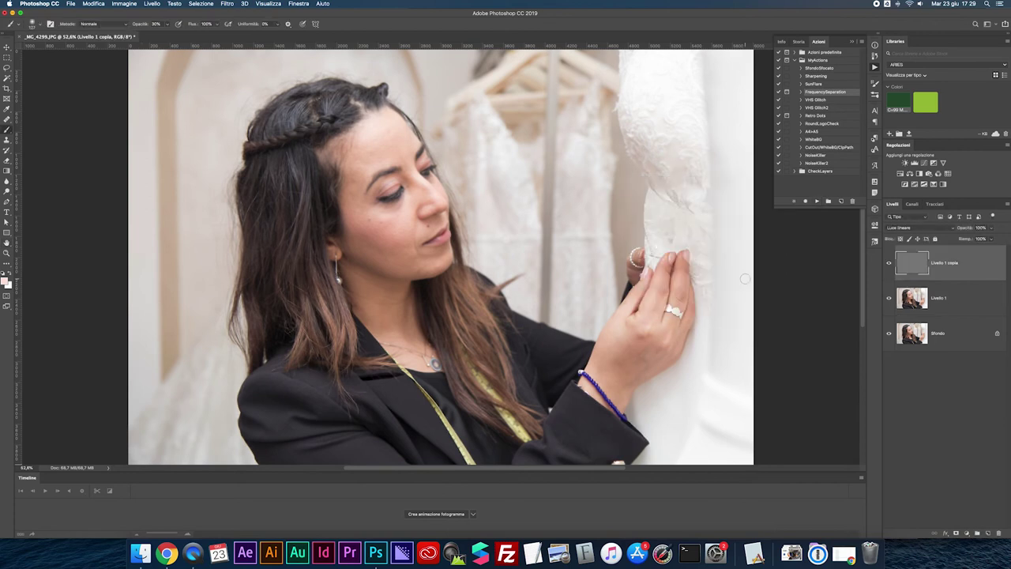
{"action": "left_click", "coordinate": [916, 298]}
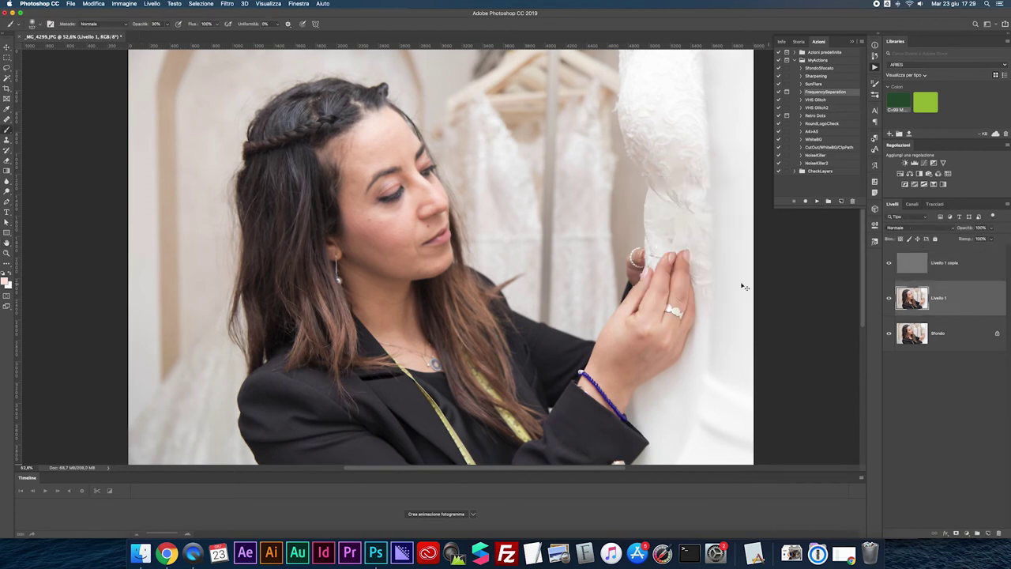
Lasso the forehead from the hairline to the near eyebrow on Livello 1 and smooth it with Gaussian Blur (Controllo sfocatura).
{"action": "key", "text": "super+plus"}
{"action": "key", "text": "super+plus"}
{"action": "left_click_drag", "start_coordinate": [564, 227], "coordinate": [638, 371]}
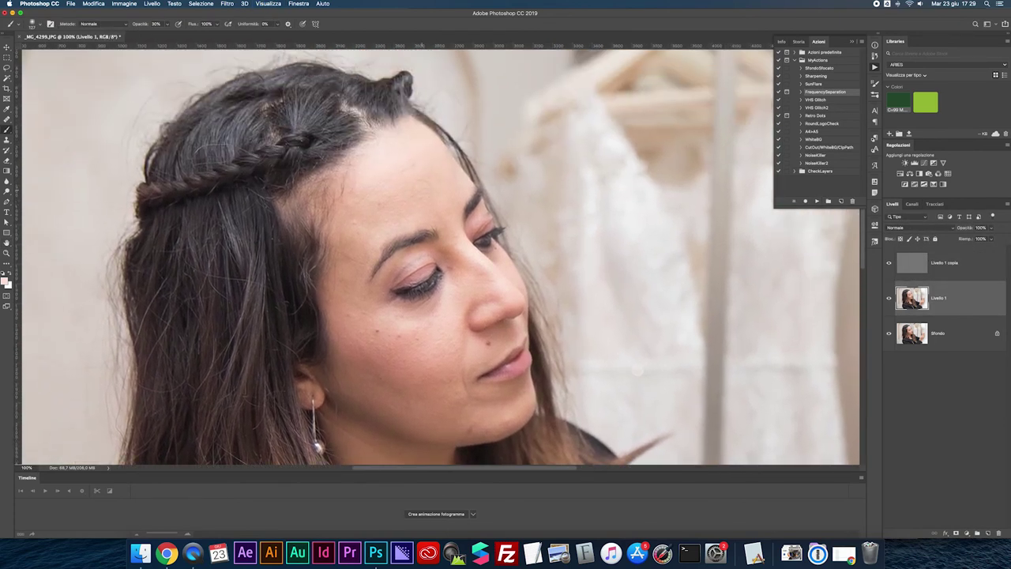
{"action": "key", "text": "l"}
{"action": "mouse_move", "coordinate": [322, 225]}
{"action": "left_mouse_down"}
{"action": "mouse_move", "coordinate": [343, 179]}
{"action": "mouse_move", "coordinate": [369, 155]}
{"action": "mouse_move", "coordinate": [404, 147]}
{"action": "mouse_move", "coordinate": [457, 188]}
{"action": "mouse_move", "coordinate": [457, 213]}
{"action": "mouse_move", "coordinate": [393, 239]}
{"action": "mouse_move", "coordinate": [322, 278]}
{"action": "left_mouse_up"}
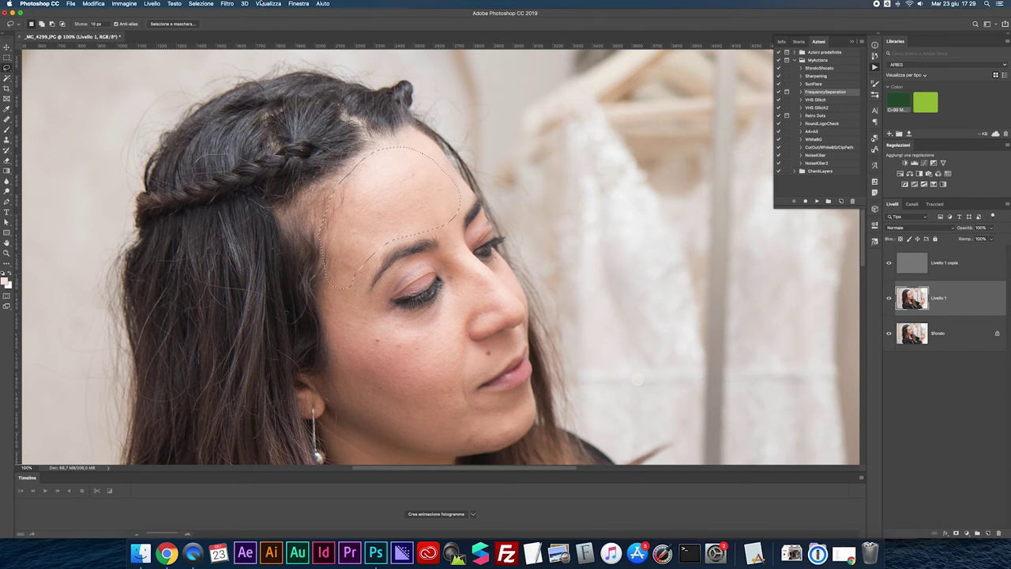
{"action": "left_click", "coordinate": [227, 4]}
{"action": "mouse_move", "coordinate": [254, 143]}
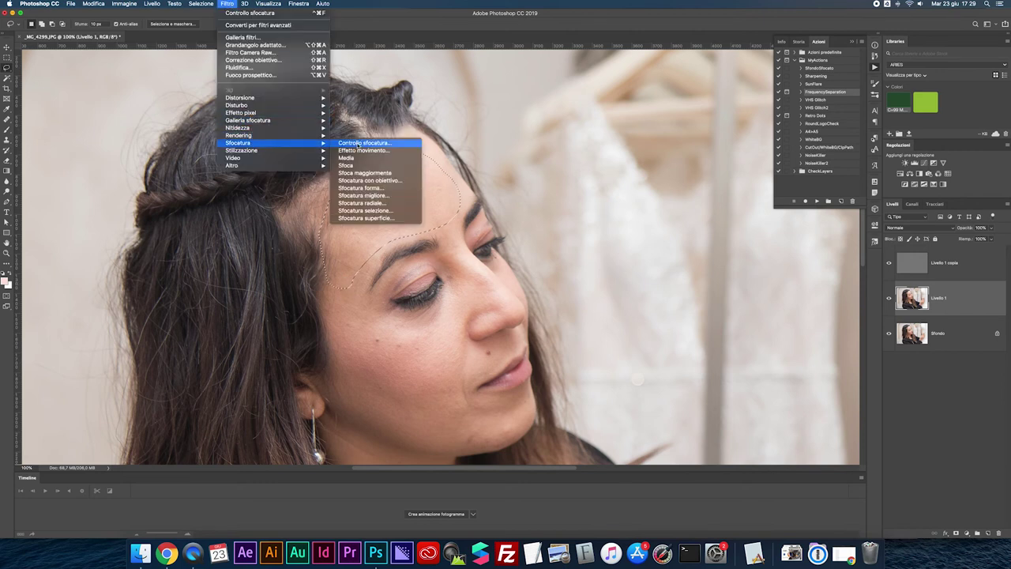
{"action": "left_click", "coordinate": [360, 143]}
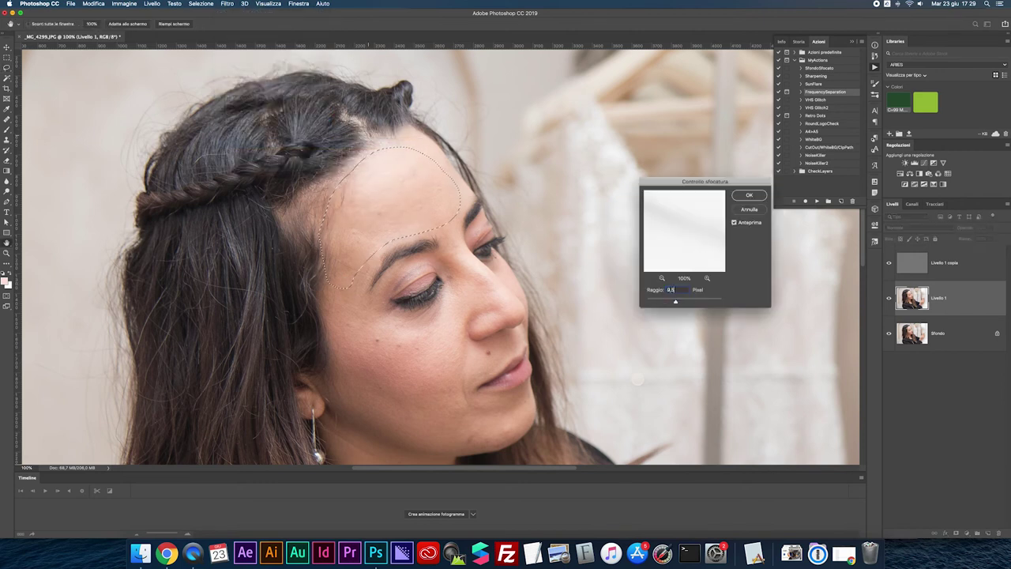
{"action": "key", "text": "Return"}
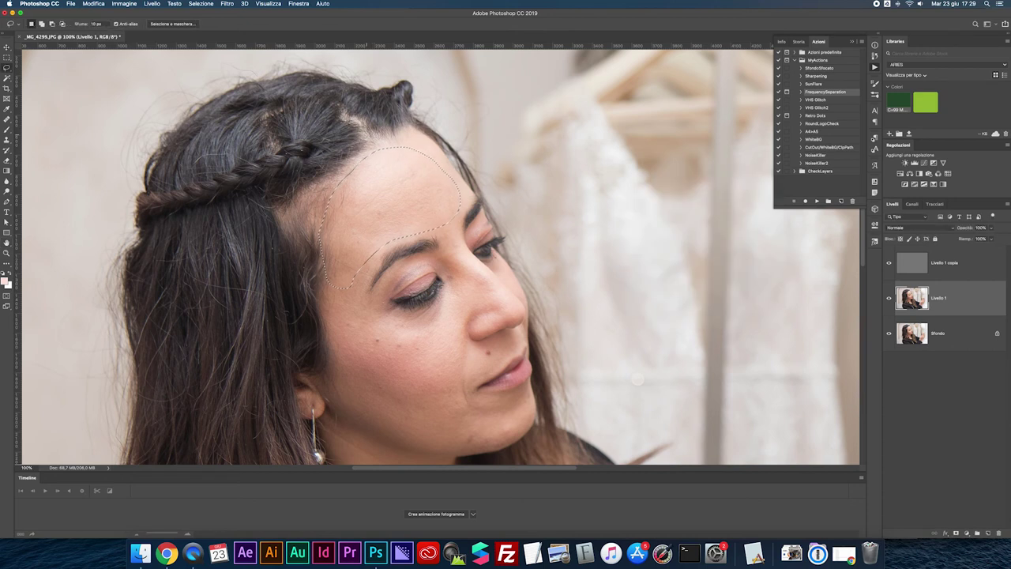
Lasso the temple beside the near eye and the near cheek, and smooth both with the same Gaussian Blur.
{"action": "mouse_move", "coordinate": [367, 270]}
{"action": "left_mouse_down"}
{"action": "mouse_move", "coordinate": [386, 309]}
{"action": "mouse_move", "coordinate": [428, 307]}
{"action": "mouse_move", "coordinate": [444, 292]}
{"action": "mouse_move", "coordinate": [446, 253]}
{"action": "mouse_move", "coordinate": [494, 287]}
{"action": "mouse_move", "coordinate": [453, 337]}
{"action": "mouse_move", "coordinate": [421, 359]}
{"action": "mouse_move", "coordinate": [375, 369]}
{"action": "mouse_move", "coordinate": [339, 360]}
{"action": "mouse_move", "coordinate": [327, 330]}
{"action": "mouse_move", "coordinate": [332, 271]}
{"action": "mouse_move", "coordinate": [355, 268]}
{"action": "left_mouse_up"}
{"action": "key", "text": "ctrl+super+f"}
{"action": "key", "text": "super+d"}
{"action": "mouse_move", "coordinate": [338, 346]}
{"action": "left_mouse_down"}
{"action": "mouse_move", "coordinate": [334, 400]}
{"action": "mouse_move", "coordinate": [373, 420]}
{"action": "mouse_move", "coordinate": [406, 422]}
{"action": "mouse_move", "coordinate": [435, 408]}
{"action": "mouse_move", "coordinate": [470, 342]}
{"action": "left_mouse_up"}
{"action": "key", "text": "super+d"}
{"action": "scroll", "coordinate": [427, 316], "scroll_direction": "down", "scroll_amount": 1}
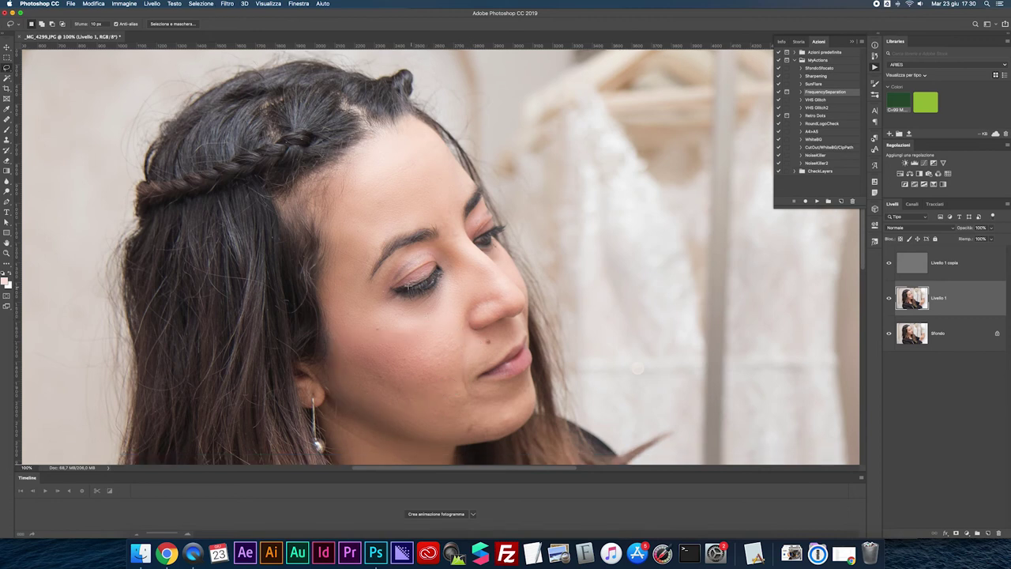
Lasso the skin above the lips, the near eyelid and the area between the eyes, and smooth them with the same Gaussian Blur.
{"action": "scroll", "coordinate": [473, 356], "scroll_direction": "down", "scroll_amount": 3}
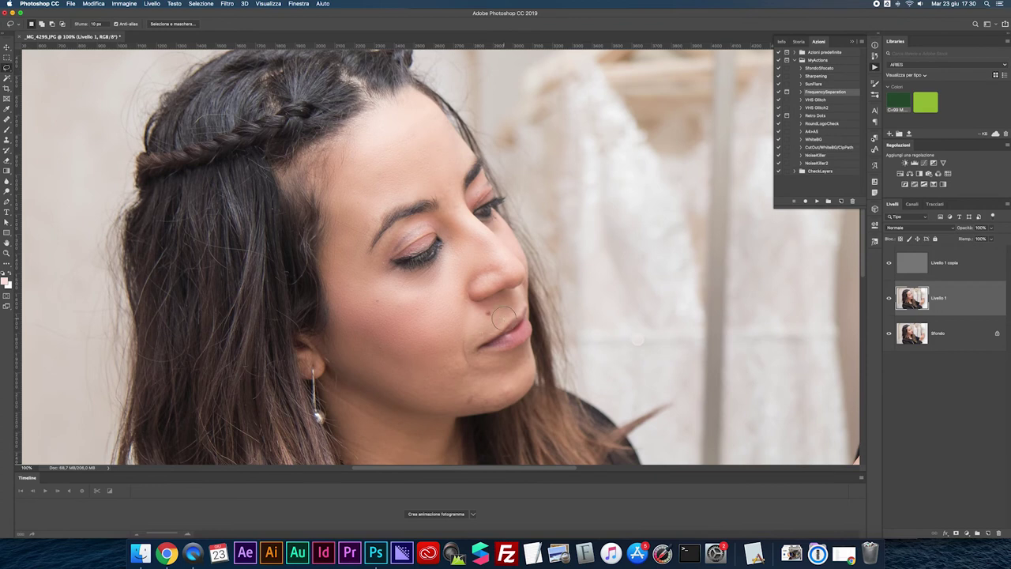
{"action": "mouse_move", "coordinate": [503, 319]}
{"action": "left_mouse_down"}
{"action": "mouse_move", "coordinate": [475, 349]}
{"action": "mouse_move", "coordinate": [530, 354]}
{"action": "mouse_move", "coordinate": [504, 403]}
{"action": "mouse_move", "coordinate": [426, 409]}
{"action": "mouse_move", "coordinate": [397, 391]}
{"action": "mouse_move", "coordinate": [406, 355]}
{"action": "mouse_move", "coordinate": [443, 322]}
{"action": "mouse_move", "coordinate": [490, 316]}
{"action": "left_mouse_up"}
{"action": "key", "text": "super+d"}
{"action": "key", "text": "j"}
{"action": "mouse_move", "coordinate": [514, 291]}
{"action": "left_mouse_down"}
{"action": "mouse_move", "coordinate": [519, 308]}
{"action": "mouse_move", "coordinate": [495, 317]}
{"action": "left_mouse_up"}
{"action": "mouse_move", "coordinate": [415, 225]}
{"action": "left_mouse_down"}
{"action": "mouse_move", "coordinate": [391, 236]}
{"action": "mouse_move", "coordinate": [436, 230]}
{"action": "mouse_move", "coordinate": [389, 248]}
{"action": "left_mouse_up"}
{"action": "mouse_move", "coordinate": [468, 195]}
{"action": "left_mouse_down"}
{"action": "mouse_move", "coordinate": [475, 183]}
{"action": "mouse_move", "coordinate": [492, 195]}
{"action": "mouse_move", "coordinate": [472, 206]}
{"action": "mouse_move", "coordinate": [466, 199]}
{"action": "left_mouse_up"}
{"action": "key", "text": "ctrl+super+f"}
{"action": "scroll", "coordinate": [450, 383], "scroll_direction": "down", "scroll_amount": 3}
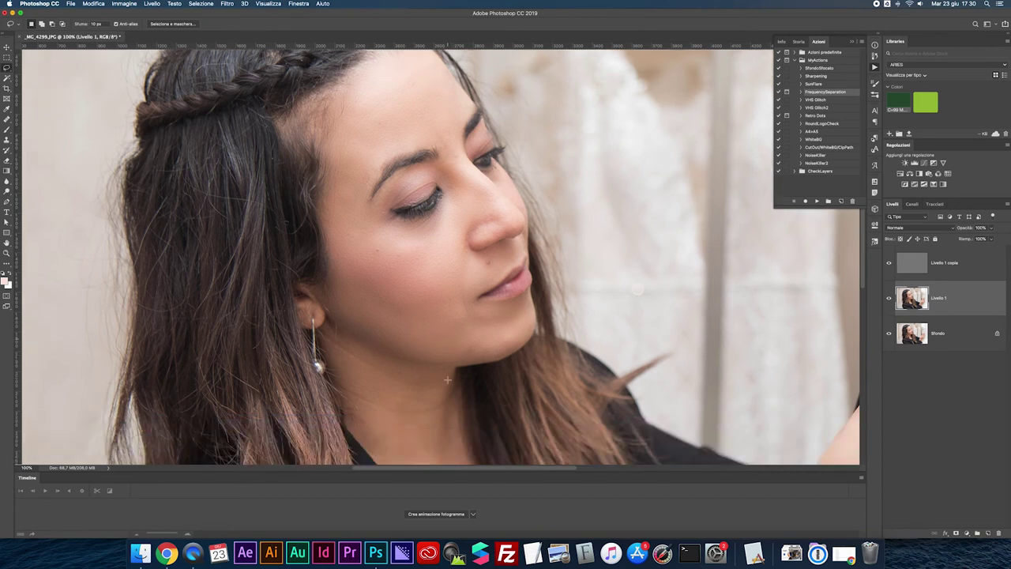
Lasso the strip below the jaw beside the earring and the upper neck, smooth the skin there, and clear the selection.
{"action": "mouse_move", "coordinate": [323, 307]}
{"action": "left_mouse_down"}
{"action": "mouse_move", "coordinate": [406, 352]}
{"action": "mouse_move", "coordinate": [383, 356]}
{"action": "mouse_move", "coordinate": [324, 329]}
{"action": "mouse_move", "coordinate": [320, 315]}
{"action": "left_mouse_up"}
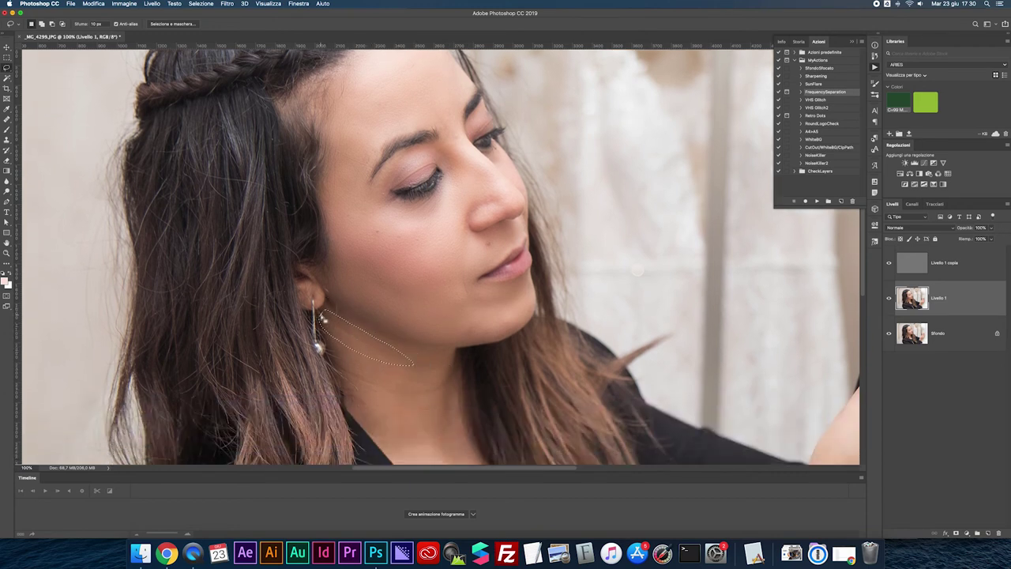
{"action": "left_click", "coordinate": [345, 361]}
{"action": "left_click_drag", "start_coordinate": [326, 351], "coordinate": [392, 376]}
{"action": "mouse_move", "coordinate": [443, 380]}
{"action": "left_mouse_down"}
{"action": "mouse_move", "coordinate": [395, 397]}
{"action": "mouse_move", "coordinate": [340, 378]}
{"action": "mouse_move", "coordinate": [327, 360]}
{"action": "left_mouse_up"}
{"action": "key", "text": "shift+BackSpace"}
{"action": "key", "text": "Return"}
{"action": "key", "text": "super+d"}
Lasso the chin and the lower jaw edge and smooth them with the same Gaussian Blur.
{"action": "scroll", "coordinate": [347, 339], "scroll_direction": "down", "scroll_amount": 3}
{"action": "scroll", "coordinate": [360, 331], "scroll_direction": "right", "scroll_amount": 1}
{"action": "scroll", "coordinate": [452, 282], "scroll_direction": "up", "scroll_amount": 1}
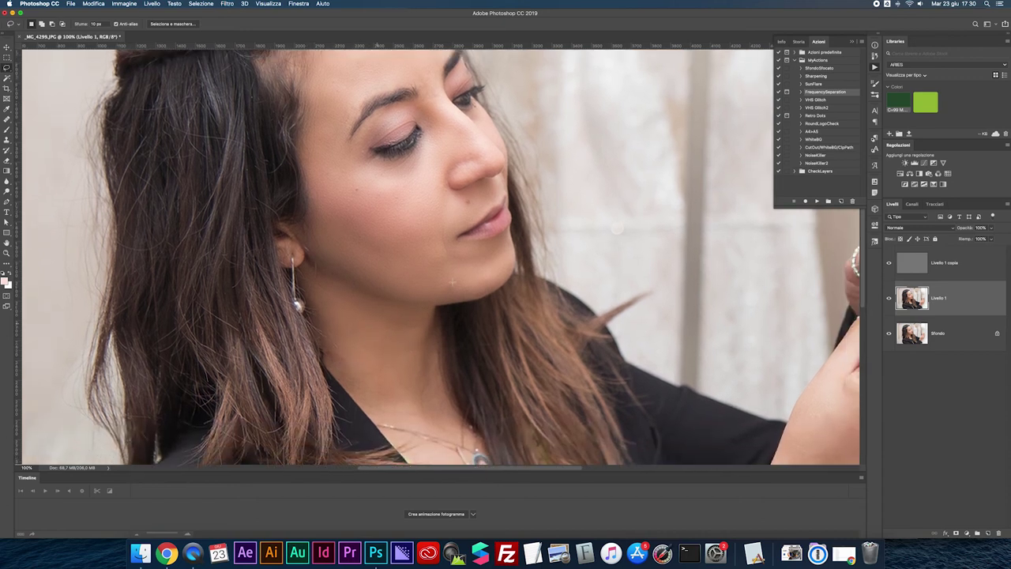
{"action": "mouse_move", "coordinate": [441, 276]}
{"action": "left_mouse_down"}
{"action": "mouse_move", "coordinate": [488, 287]}
{"action": "mouse_move", "coordinate": [441, 296]}
{"action": "left_mouse_up"}
{"action": "mouse_move", "coordinate": [435, 272]}
{"action": "left_mouse_down"}
{"action": "mouse_move", "coordinate": [472, 283]}
{"action": "mouse_move", "coordinate": [438, 291]}
{"action": "left_mouse_up"}
{"action": "key", "text": "ctrl+super+f"}
{"action": "scroll", "coordinate": [372, 268], "scroll_direction": "up", "scroll_amount": 5}
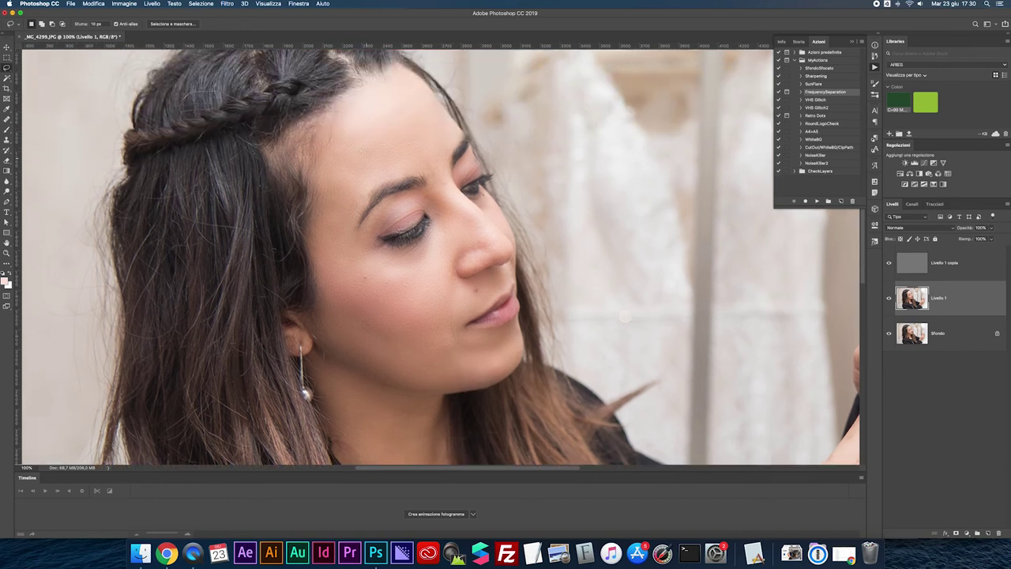
Lasso the forehead near the hairline and the skin above the eyebrows, and smooth both with the same Gaussian Blur.
{"action": "mouse_move", "coordinate": [348, 139]}
{"action": "left_mouse_down"}
{"action": "mouse_move", "coordinate": [409, 104]}
{"action": "mouse_move", "coordinate": [376, 163]}
{"action": "mouse_move", "coordinate": [342, 163]}
{"action": "left_mouse_up"}
{"action": "key", "text": "super+f"}
{"action": "mouse_move", "coordinate": [417, 164]}
{"action": "left_mouse_down"}
{"action": "mouse_move", "coordinate": [447, 192]}
{"action": "mouse_move", "coordinate": [432, 153]}
{"action": "left_mouse_up"}
{"action": "key", "text": "super+f"}
{"action": "key", "text": "super+0"}
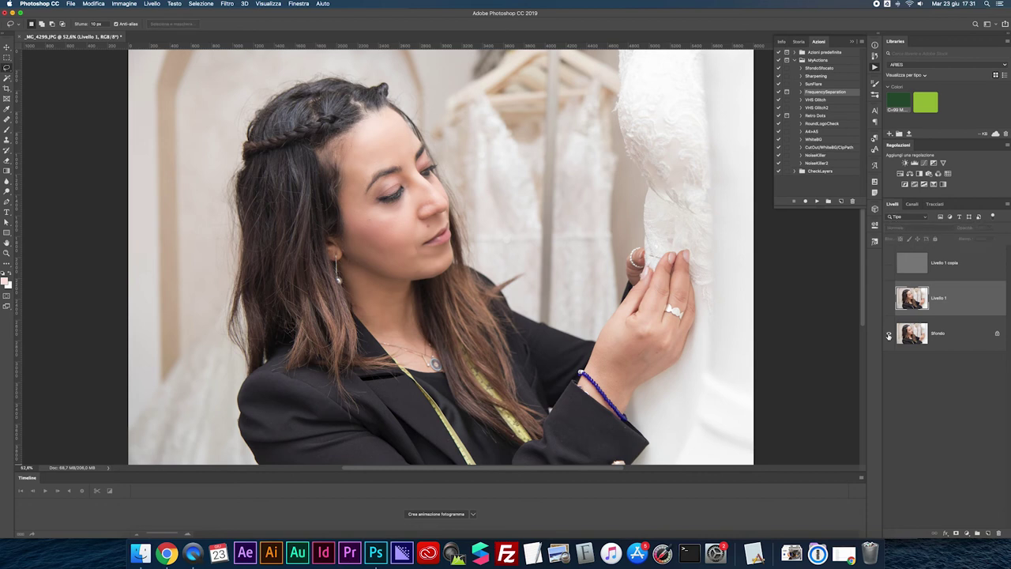
Merge all the layers of the profile portrait _MG_4299.JPG into the background and save the file.
{"action": "left_click", "coordinate": [906, 271]}
{"action": "left_click", "coordinate": [914, 330], "text": "shift"}
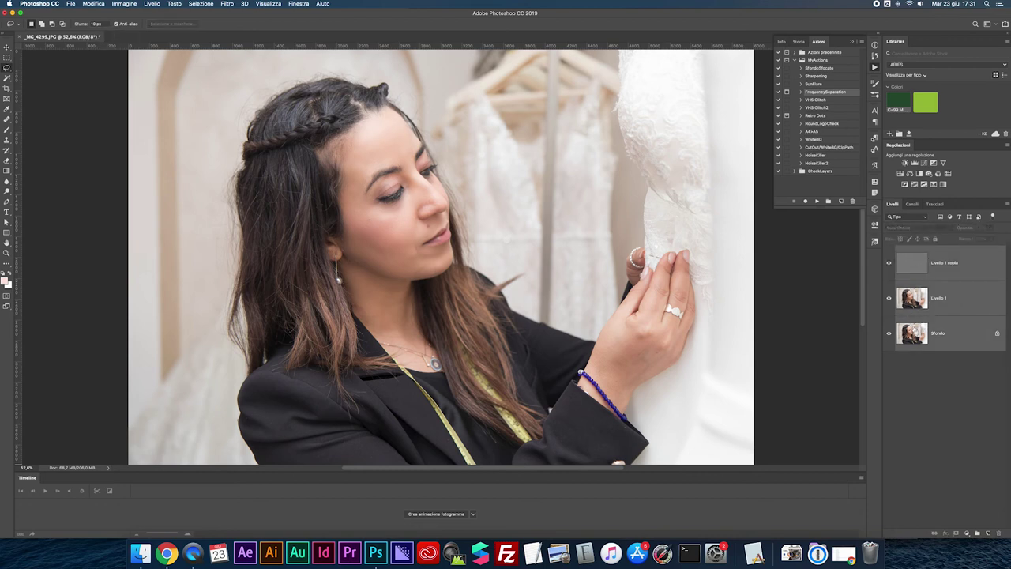
{"action": "key", "text": "Delete"}
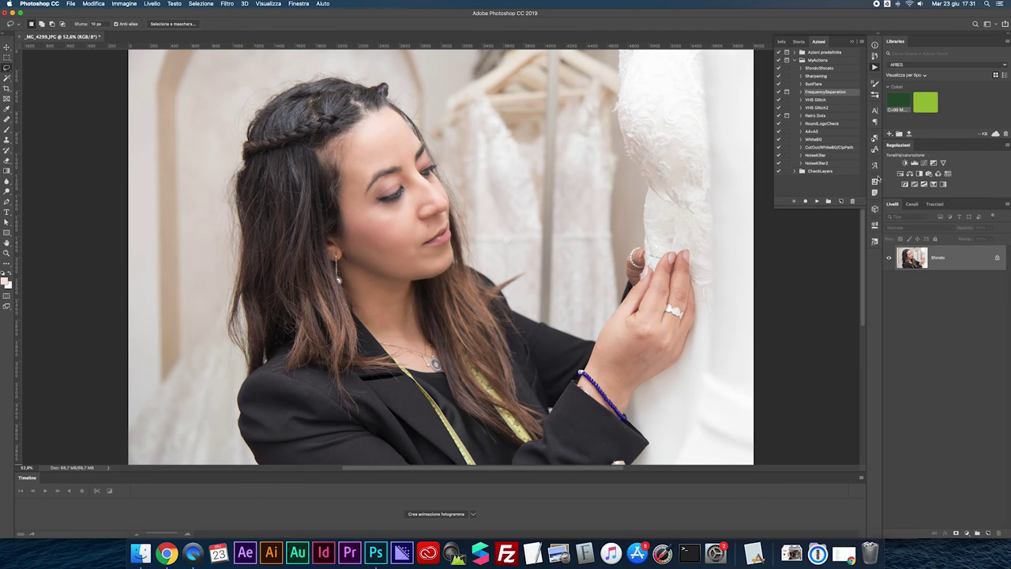
{"action": "key", "text": "super+s"}
{"action": "key", "text": "Return"}
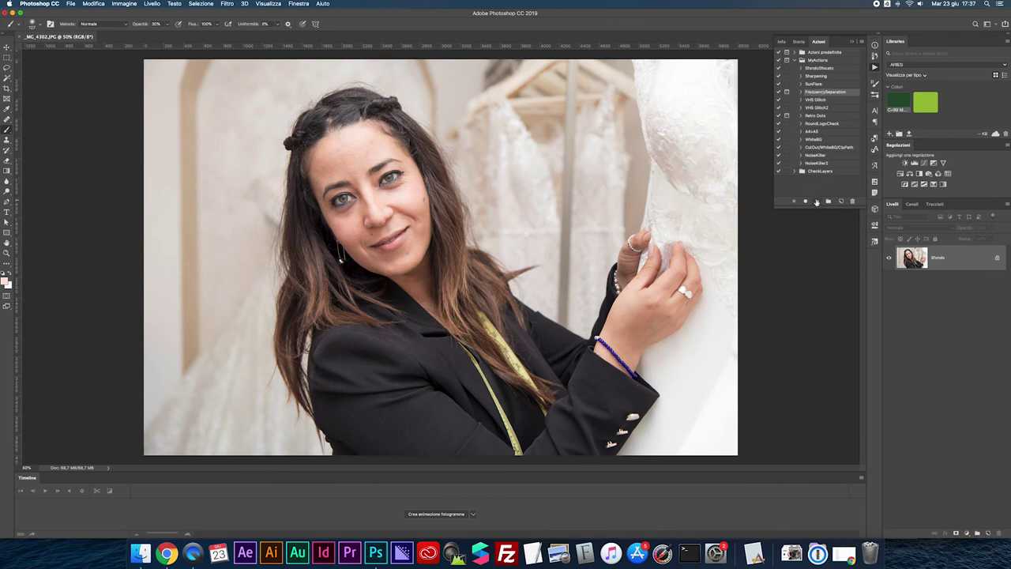
Run the FrequencySeparation action on _MG_4302.JPG, accept its proposed blur radius, and activate the low-frequency layer Livello 1.
{"action": "key", "text": "F2"}
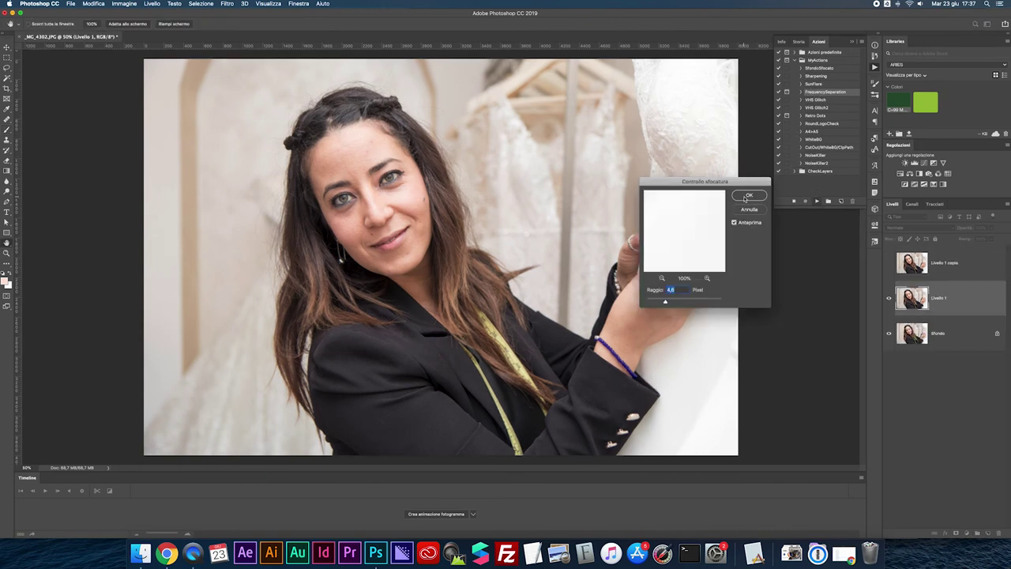
{"action": "left_click", "coordinate": [746, 196]}
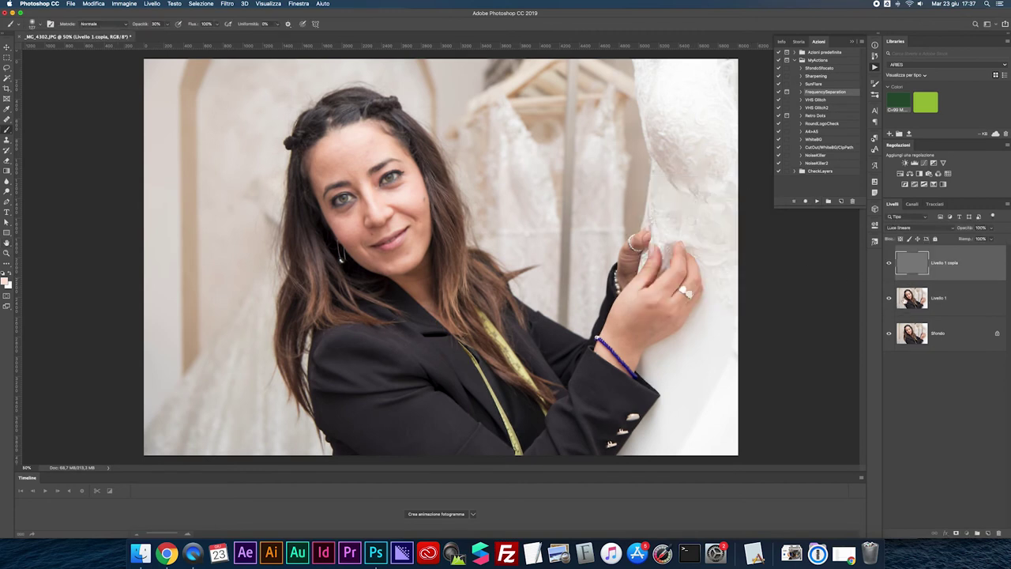
{"action": "key", "text": "super+plus"}
{"action": "key", "text": "super+plus"}
{"action": "left_click_drag", "start_coordinate": [611, 198], "coordinate": [731, 308]}
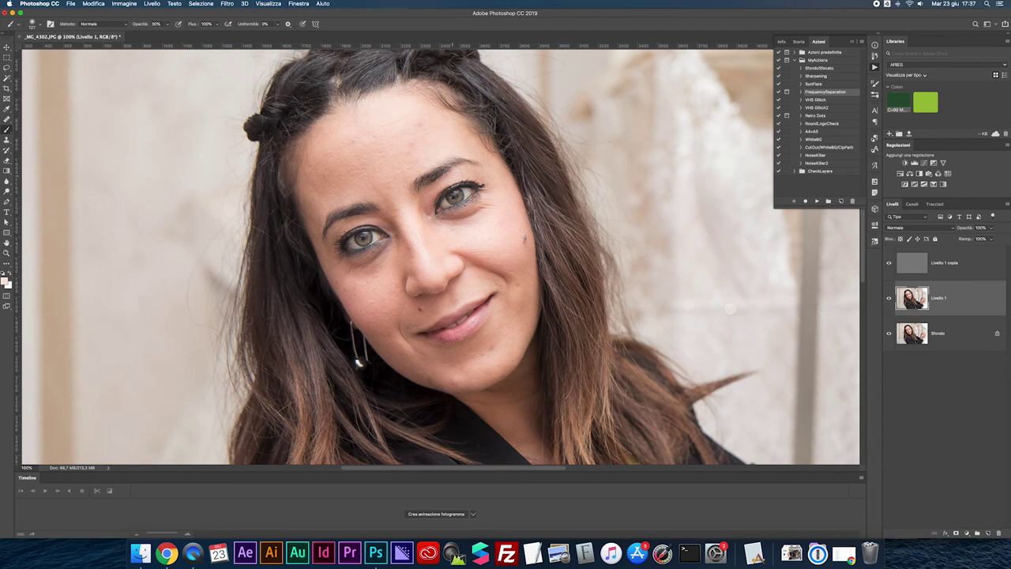
Lasso the forehead above the eyebrows and smooth it with a Gaussian Blur.
{"action": "key", "text": "l"}
{"action": "scroll", "coordinate": [452, 175], "scroll_direction": "up", "scroll_amount": 2}
{"action": "mouse_move", "coordinate": [306, 207]}
{"action": "left_mouse_down"}
{"action": "mouse_move", "coordinate": [339, 164]}
{"action": "mouse_move", "coordinate": [358, 154]}
{"action": "mouse_move", "coordinate": [423, 150]}
{"action": "mouse_move", "coordinate": [462, 168]}
{"action": "mouse_move", "coordinate": [464, 189]}
{"action": "mouse_move", "coordinate": [395, 236]}
{"action": "mouse_move", "coordinate": [316, 248]}
{"action": "left_mouse_up"}
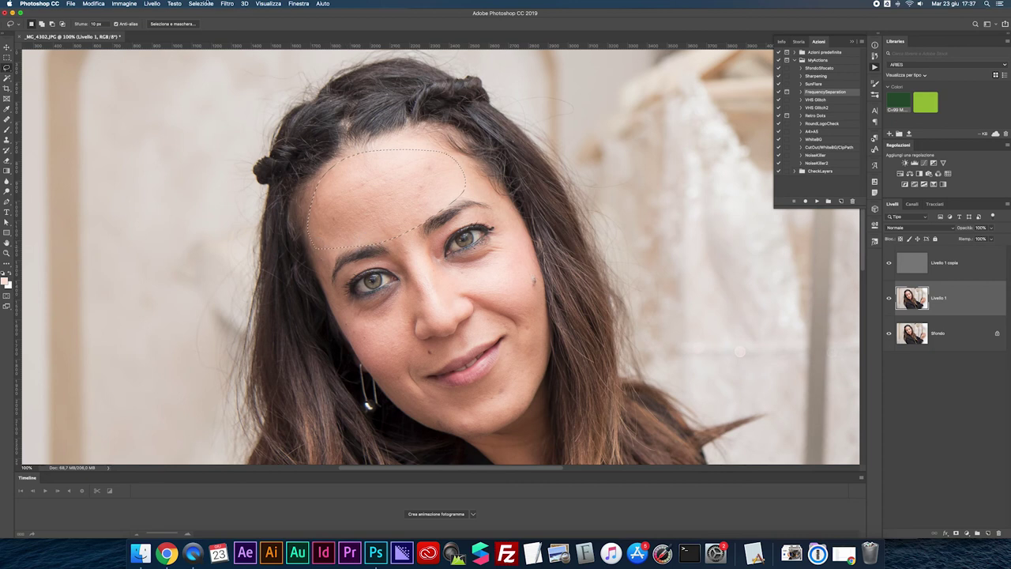
{"action": "left_click", "coordinate": [226, 3]}
{"action": "mouse_move", "coordinate": [252, 143]}
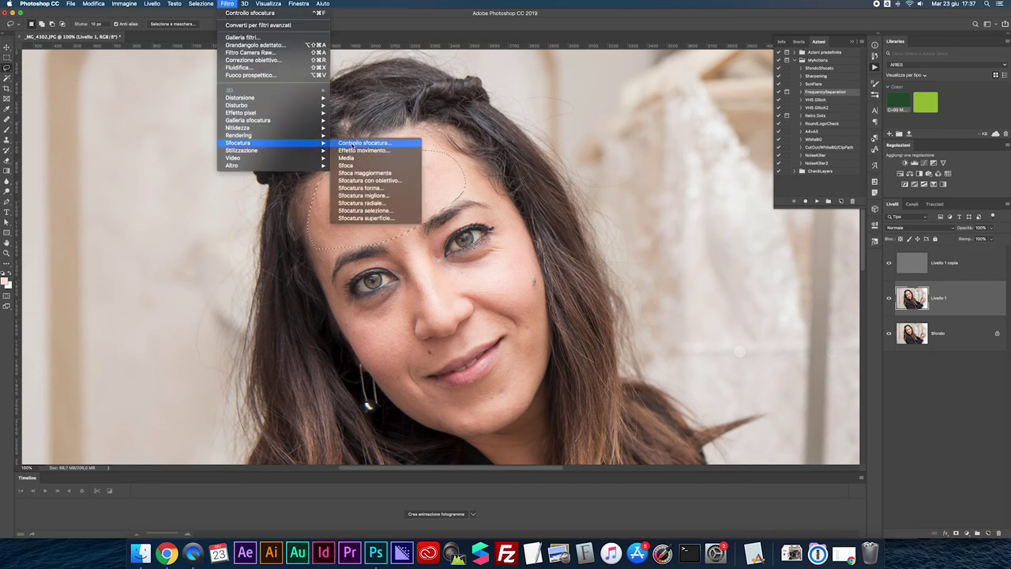
{"action": "left_click", "coordinate": [363, 143]}
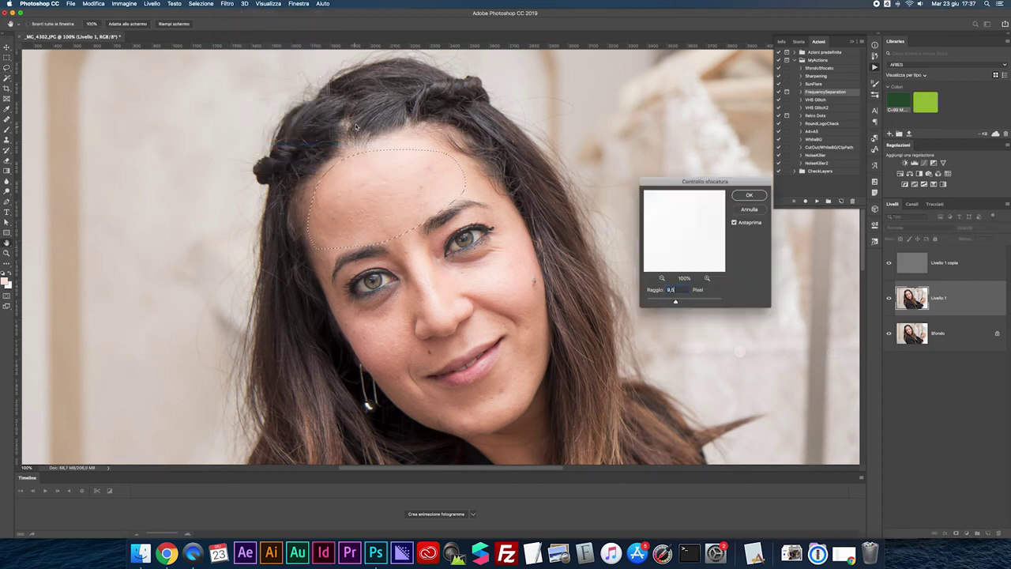
{"action": "key", "text": "Return"}
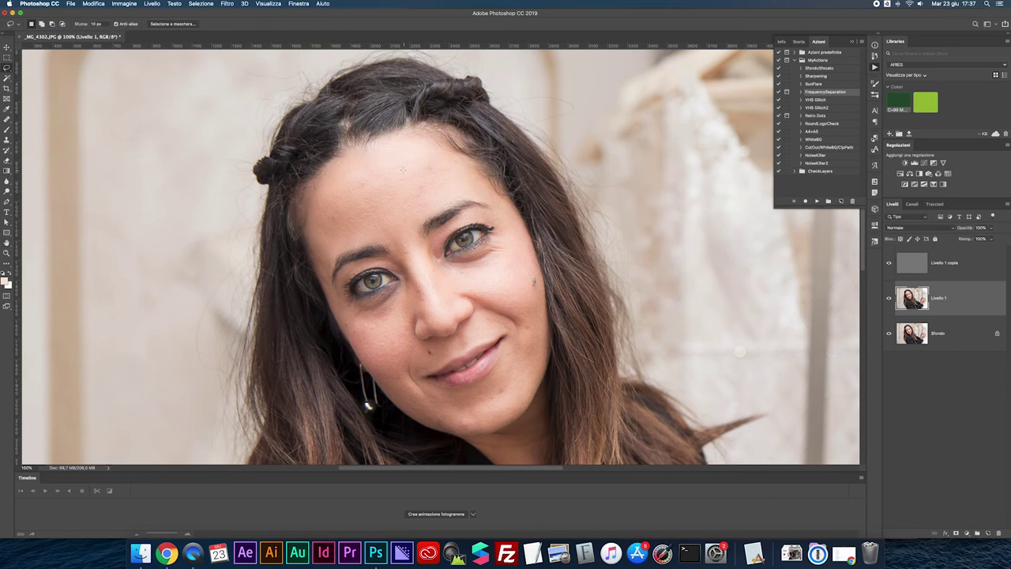
Lasso the skin between the eyebrows, at the temple, beneath the eye and on the nose bridge, smoothing each with the same Gaussian Blur.
{"action": "mouse_move", "coordinate": [382, 235]}
{"action": "left_mouse_down"}
{"action": "mouse_move", "coordinate": [424, 290]}
{"action": "mouse_move", "coordinate": [417, 236]}
{"action": "mouse_move", "coordinate": [383, 235]}
{"action": "left_mouse_up"}
{"action": "mouse_move", "coordinate": [314, 250]}
{"action": "left_mouse_down"}
{"action": "mouse_move", "coordinate": [330, 304]}
{"action": "mouse_move", "coordinate": [344, 309]}
{"action": "mouse_move", "coordinate": [330, 278]}
{"action": "left_mouse_up"}
{"action": "mouse_move", "coordinate": [347, 297]}
{"action": "left_mouse_down"}
{"action": "mouse_move", "coordinate": [373, 300]}
{"action": "mouse_move", "coordinate": [411, 277]}
{"action": "mouse_move", "coordinate": [427, 297]}
{"action": "mouse_move", "coordinate": [402, 330]}
{"action": "mouse_move", "coordinate": [371, 342]}
{"action": "mouse_move", "coordinate": [346, 343]}
{"action": "mouse_move", "coordinate": [345, 308]}
{"action": "left_mouse_up"}
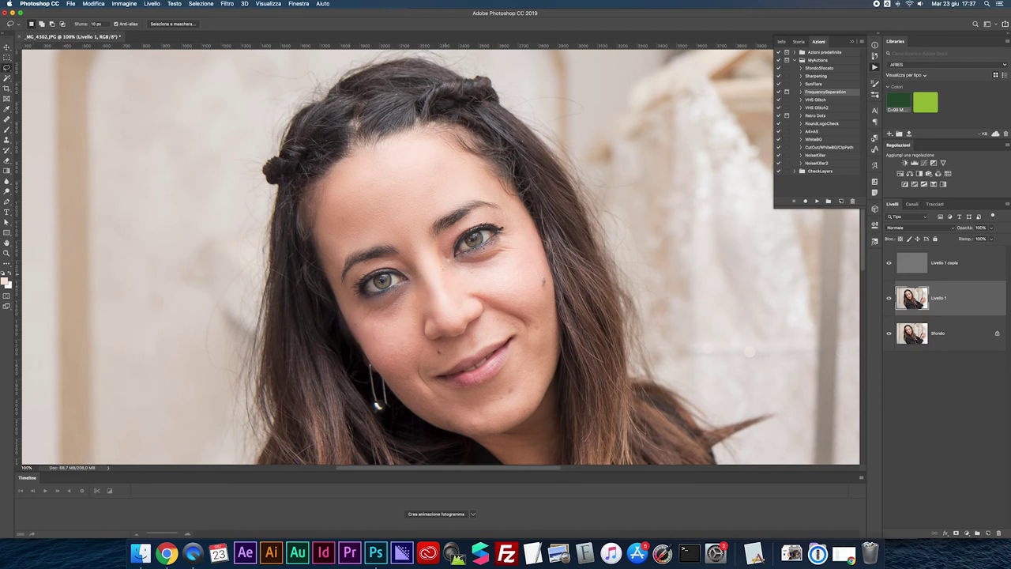
{"action": "mouse_move", "coordinate": [445, 263]}
{"action": "left_mouse_down"}
{"action": "mouse_move", "coordinate": [505, 230]}
{"action": "mouse_move", "coordinate": [521, 241]}
{"action": "mouse_move", "coordinate": [505, 268]}
{"action": "mouse_move", "coordinate": [468, 273]}
{"action": "mouse_move", "coordinate": [444, 261]}
{"action": "left_mouse_up"}
{"action": "mouse_move", "coordinate": [432, 254]}
{"action": "left_mouse_down"}
{"action": "mouse_move", "coordinate": [455, 241]}
{"action": "mouse_move", "coordinate": [454, 272]}
{"action": "mouse_move", "coordinate": [434, 258]}
{"action": "left_mouse_up"}
Lasso the cheek on the earring side down to the jaw and the skin above the lips, and smooth both with the same blur.
{"action": "scroll", "coordinate": [440, 257], "scroll_direction": "down", "scroll_amount": 3}
{"action": "mouse_move", "coordinate": [354, 270]}
{"action": "left_mouse_down"}
{"action": "mouse_move", "coordinate": [367, 301]}
{"action": "mouse_move", "coordinate": [420, 357]}
{"action": "mouse_move", "coordinate": [451, 376]}
{"action": "mouse_move", "coordinate": [476, 364]}
{"action": "left_mouse_up"}
{"action": "left_click_drag", "start_coordinate": [447, 297], "coordinate": [416, 245]}
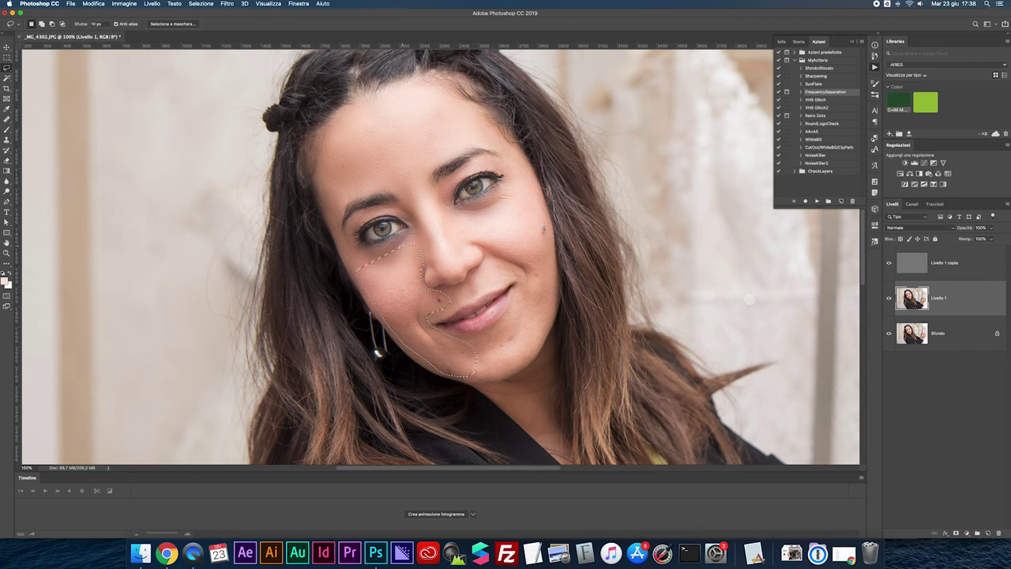
{"action": "left_click", "coordinate": [404, 287]}
{"action": "mouse_move", "coordinate": [458, 285]}
{"action": "left_mouse_down"}
{"action": "mouse_move", "coordinate": [485, 270]}
{"action": "mouse_move", "coordinate": [481, 287]}
{"action": "mouse_move", "coordinate": [447, 298]}
{"action": "left_mouse_up"}
{"action": "key", "text": "ctrl+super+f"}
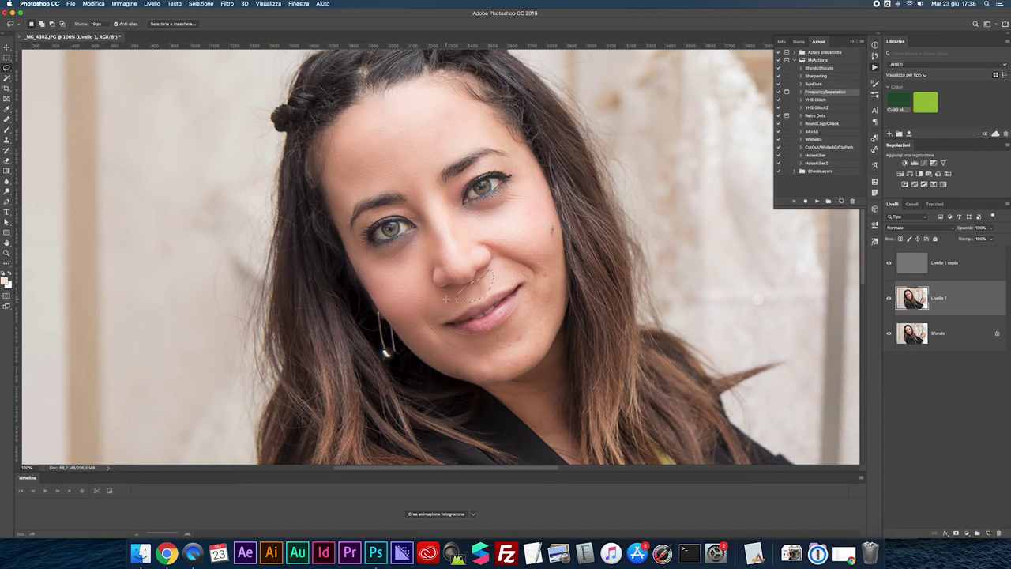
Lasso the nose bridge, the area beside the mouth and the chin, smooth them with the same blur, and clear the selection.
{"action": "mouse_move", "coordinate": [466, 236]}
{"action": "left_mouse_down"}
{"action": "mouse_move", "coordinate": [538, 252]}
{"action": "mouse_move", "coordinate": [546, 289]}
{"action": "mouse_move", "coordinate": [532, 292]}
{"action": "mouse_move", "coordinate": [483, 252]}
{"action": "left_mouse_up"}
{"action": "key", "text": "ctrl+super+f"}
{"action": "mouse_move", "coordinate": [530, 278]}
{"action": "left_mouse_down"}
{"action": "mouse_move", "coordinate": [562, 296]}
{"action": "mouse_move", "coordinate": [556, 339]}
{"action": "mouse_move", "coordinate": [525, 367]}
{"action": "mouse_move", "coordinate": [475, 379]}
{"action": "mouse_move", "coordinate": [475, 346]}
{"action": "mouse_move", "coordinate": [502, 335]}
{"action": "left_mouse_up"}
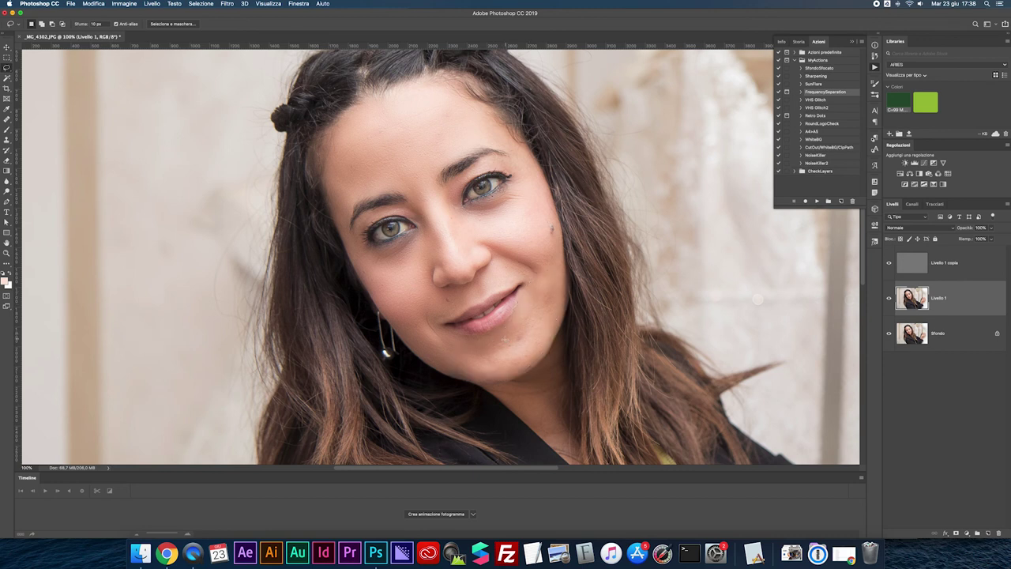
{"action": "mouse_move", "coordinate": [517, 321]}
{"action": "left_mouse_down"}
{"action": "mouse_move", "coordinate": [535, 339]}
{"action": "mouse_move", "coordinate": [516, 352]}
{"action": "mouse_move", "coordinate": [473, 346]}
{"action": "mouse_move", "coordinate": [487, 341]}
{"action": "mouse_move", "coordinate": [500, 379]}
{"action": "mouse_move", "coordinate": [451, 377]}
{"action": "mouse_move", "coordinate": [441, 368]}
{"action": "mouse_move", "coordinate": [505, 374]}
{"action": "mouse_move", "coordinate": [444, 356]}
{"action": "left_mouse_up"}
{"action": "key", "text": "super+d"}
{"action": "scroll", "coordinate": [444, 356], "scroll_direction": "down", "scroll_amount": 1}
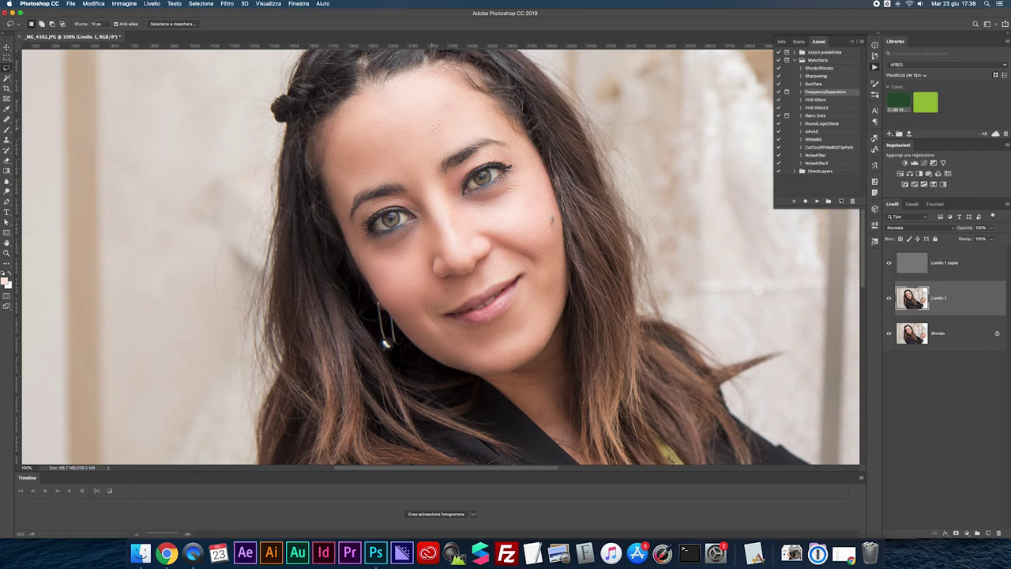
Lasso the far cheek around the mole, smooth it with the same blur, and clear the selection.
{"action": "scroll", "coordinate": [455, 113], "scroll_direction": "up", "scroll_amount": 2}
{"action": "mouse_move", "coordinate": [532, 219]}
{"action": "left_mouse_down"}
{"action": "mouse_move", "coordinate": [572, 243]}
{"action": "mouse_move", "coordinate": [566, 271]}
{"action": "mouse_move", "coordinate": [532, 262]}
{"action": "left_mouse_up"}
{"action": "scroll", "coordinate": [533, 262], "scroll_direction": "left", "scroll_amount": 1}
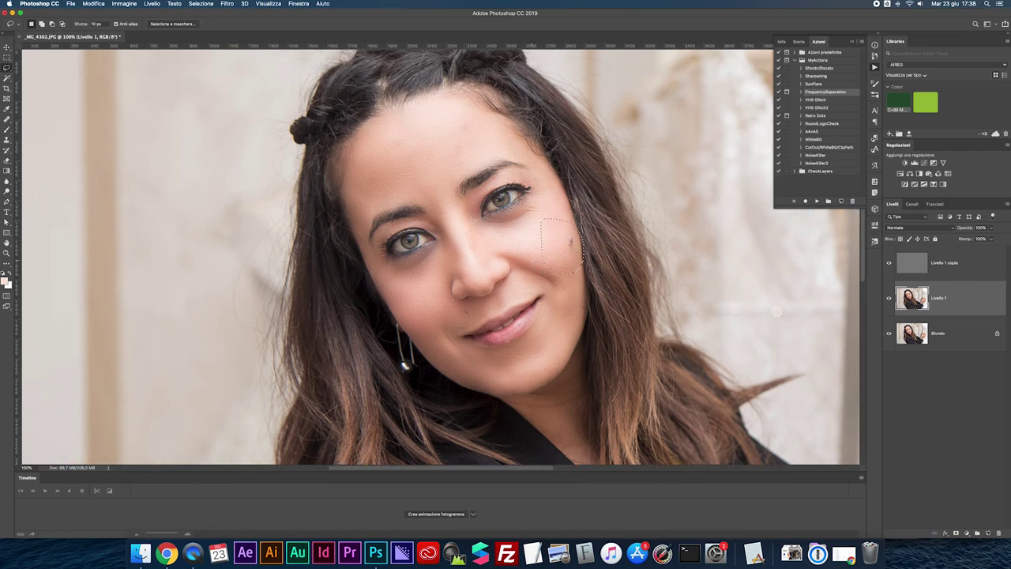
{"action": "left_click", "coordinate": [533, 245]}
Add a new layer above Livello 1 copia, set its blend mode to Luce soffusa, and sample the nose's skin tone for the Brush.
{"action": "left_click", "coordinate": [903, 268]}
{"action": "key", "text": "ctrl+shift+n"}
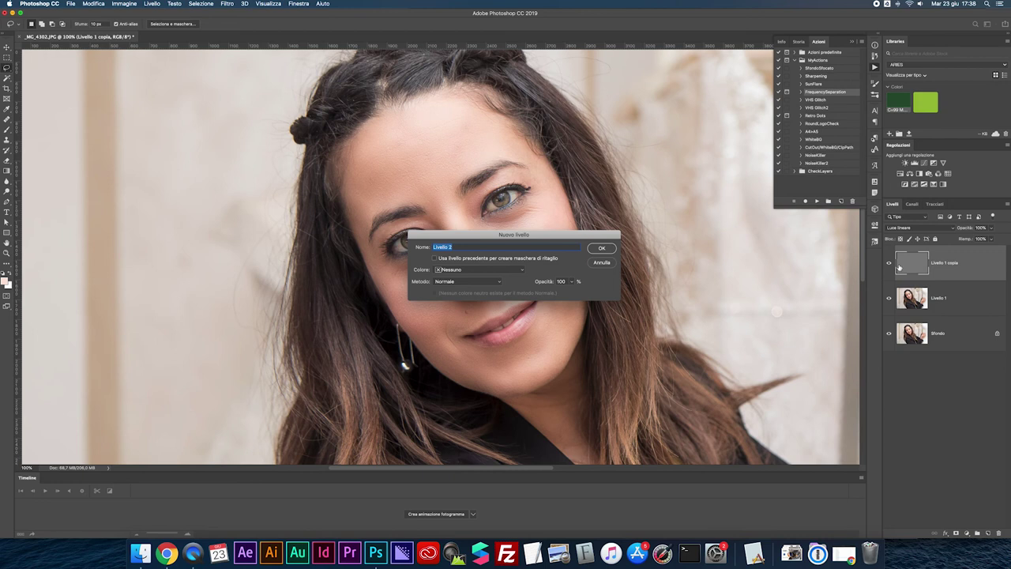
{"action": "key", "text": "Return"}
{"action": "key", "text": "b"}
{"action": "left_click", "coordinate": [941, 229]}
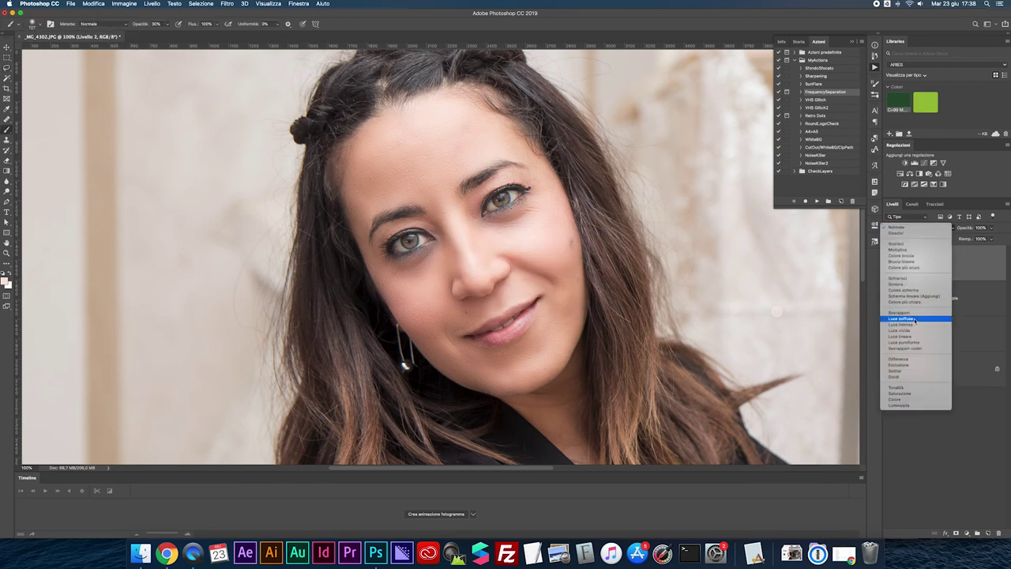
{"action": "left_click", "coordinate": [919, 318]}
{"action": "left_click", "coordinate": [464, 251], "text": "alt"}
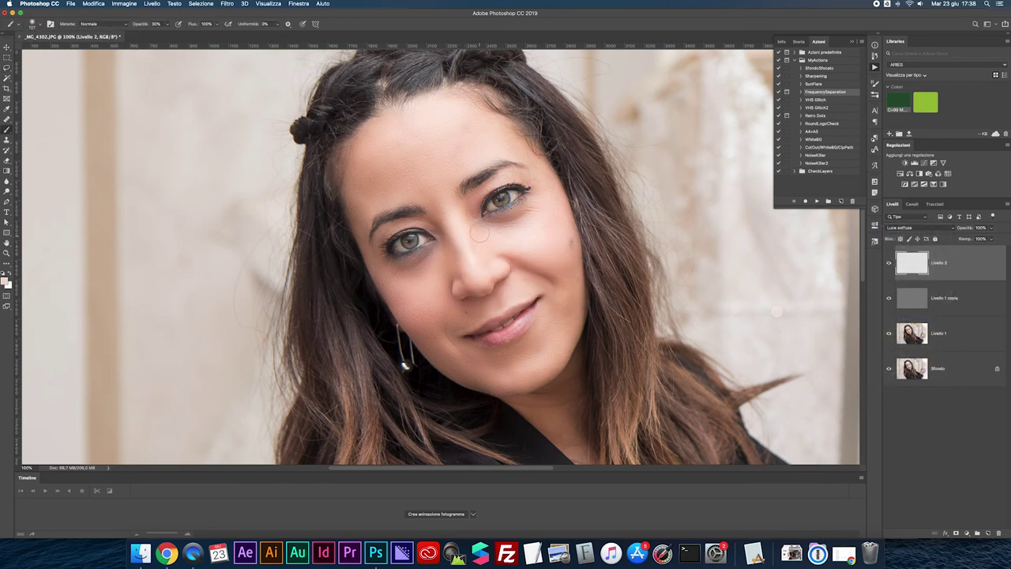
Brush the sampled skin tone beneath both eyes, and compare the portrait with and without the soft-light layer.
{"action": "mouse_move", "coordinate": [474, 202]}
{"action": "left_mouse_down"}
{"action": "mouse_move", "coordinate": [492, 220]}
{"action": "mouse_move", "coordinate": [521, 209]}
{"action": "left_mouse_up"}
{"action": "mouse_move", "coordinate": [433, 241]}
{"action": "left_mouse_down"}
{"action": "mouse_move", "coordinate": [426, 259]}
{"action": "mouse_move", "coordinate": [391, 261]}
{"action": "left_mouse_up"}
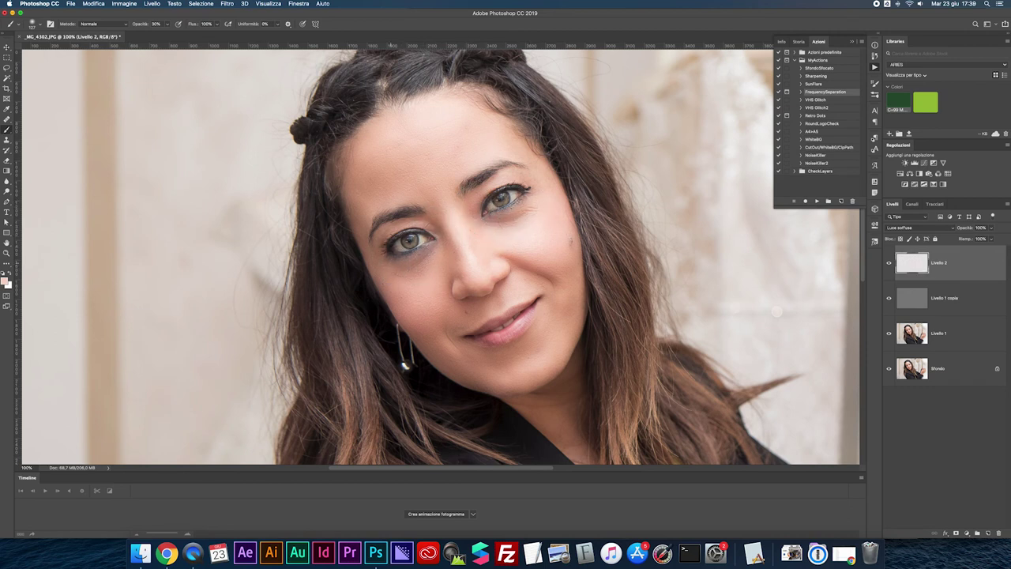
{"action": "left_click", "coordinate": [888, 264]}
{"action": "left_click", "coordinate": [888, 264]}
{"action": "key", "text": "super+0"}
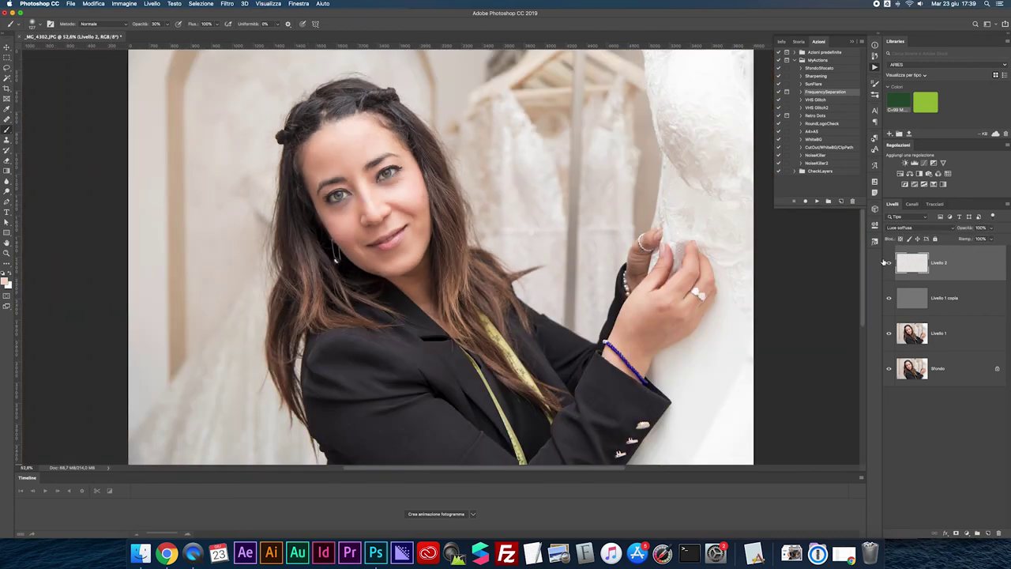
Compare the retouched portrait with the original, merge all visible layers into the background, and save the file.
{"action": "left_click", "coordinate": [888, 369]}
{"action": "left_click", "coordinate": [888, 369]}
{"action": "key", "text": "super+shift+e"}
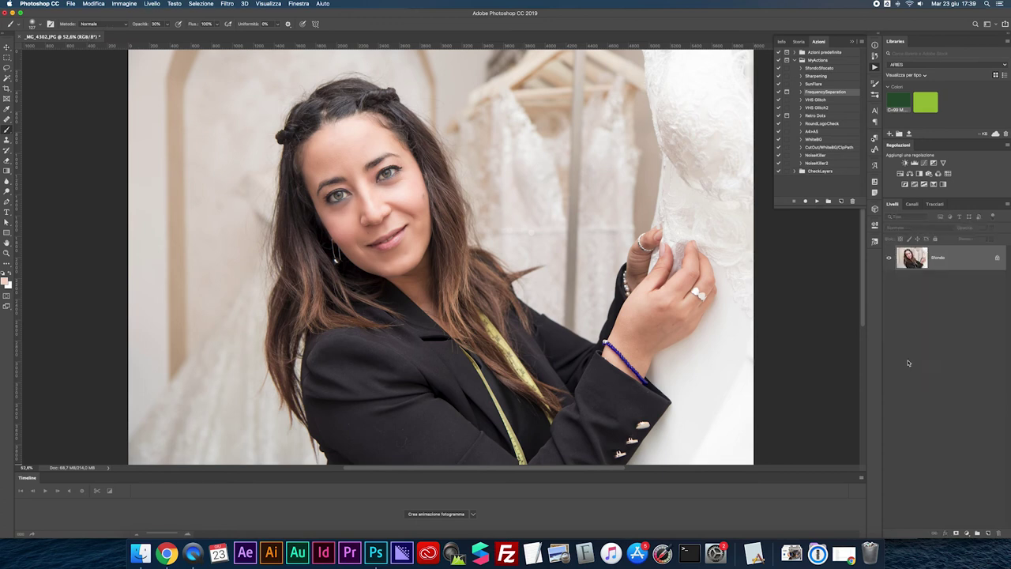
{"action": "key", "text": "super+s"}
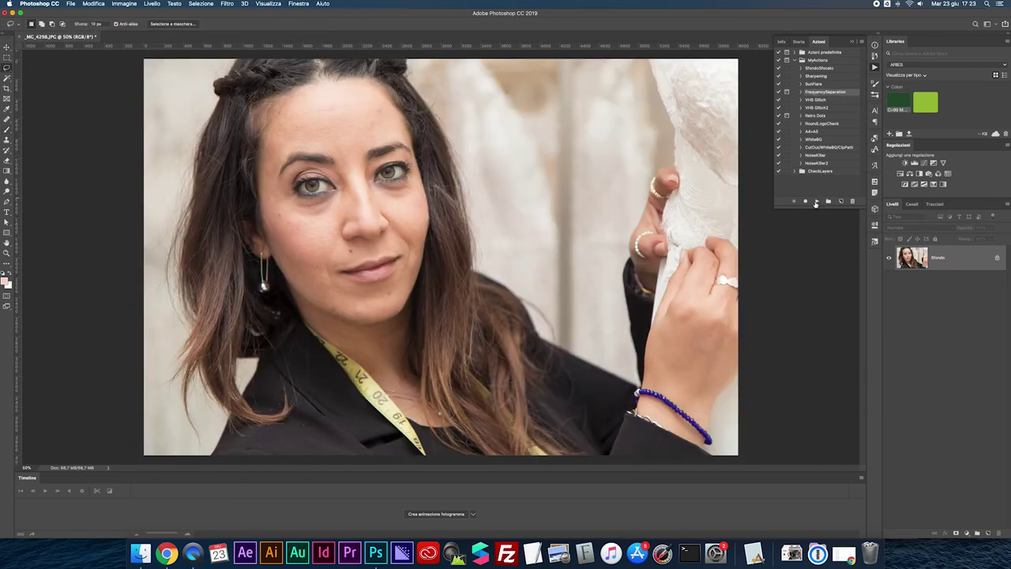
Run the FrequencySeparation action on _MG_4298.JPG, accept its proposed blur radius, and activate the low-frequency layer Livello 1.
{"action": "left_click", "coordinate": [815, 203]}
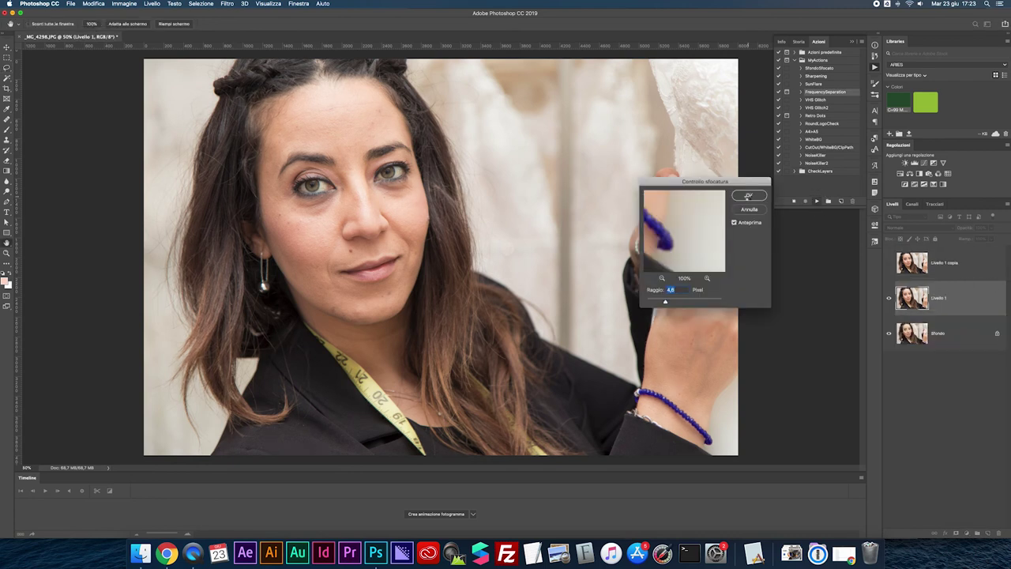
{"action": "left_click", "coordinate": [748, 196]}
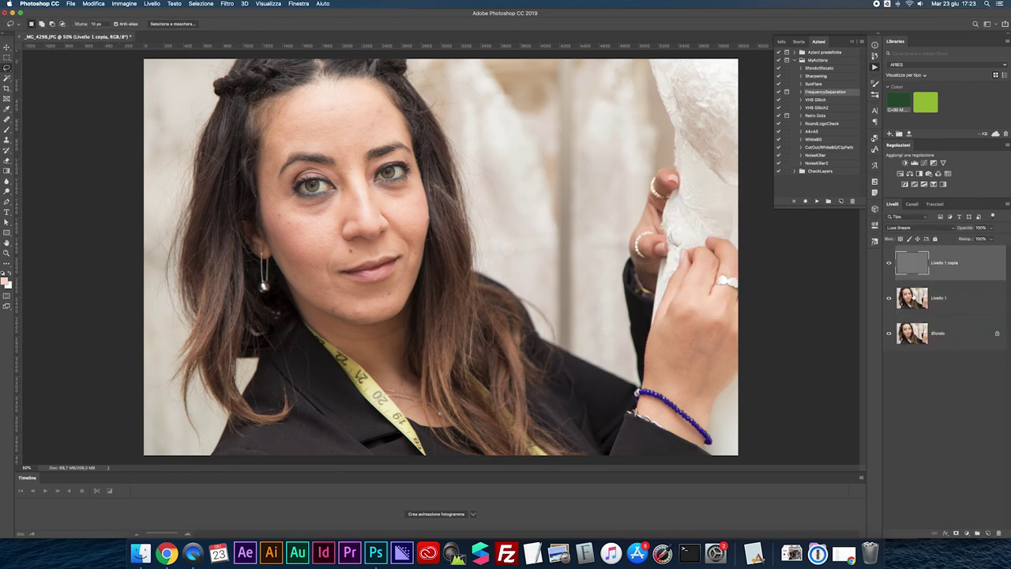
{"action": "left_click", "coordinate": [916, 299]}
Lasso the skin under each eye in turn and smooth both areas with a Gaussian Blur.
{"action": "mouse_move", "coordinate": [294, 193]}
{"action": "left_mouse_down"}
{"action": "mouse_move", "coordinate": [347, 192]}
{"action": "mouse_move", "coordinate": [338, 218]}
{"action": "mouse_move", "coordinate": [285, 210]}
{"action": "left_mouse_up"}
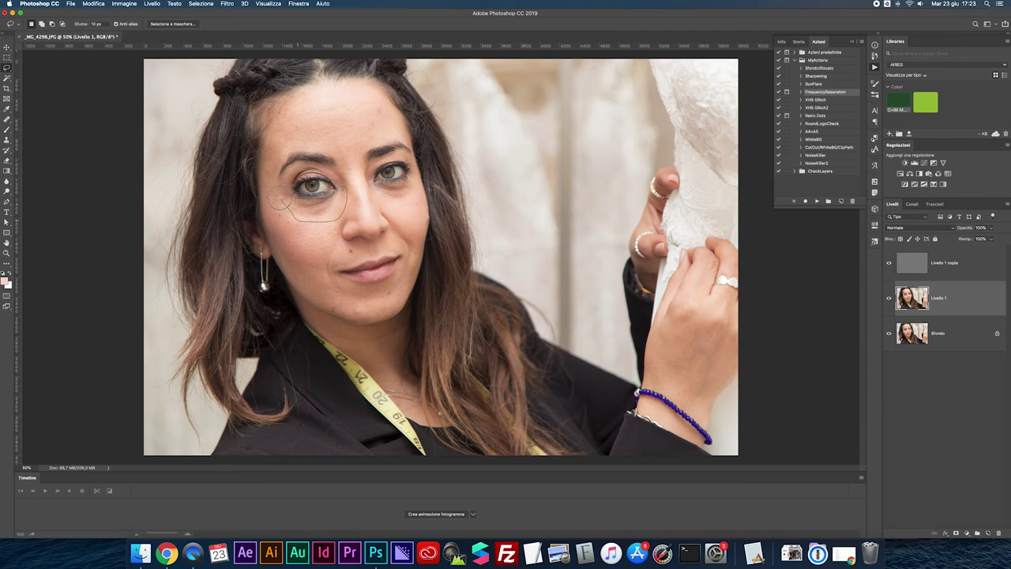
{"action": "left_click", "coordinate": [227, 4]}
{"action": "mouse_move", "coordinate": [251, 144]}
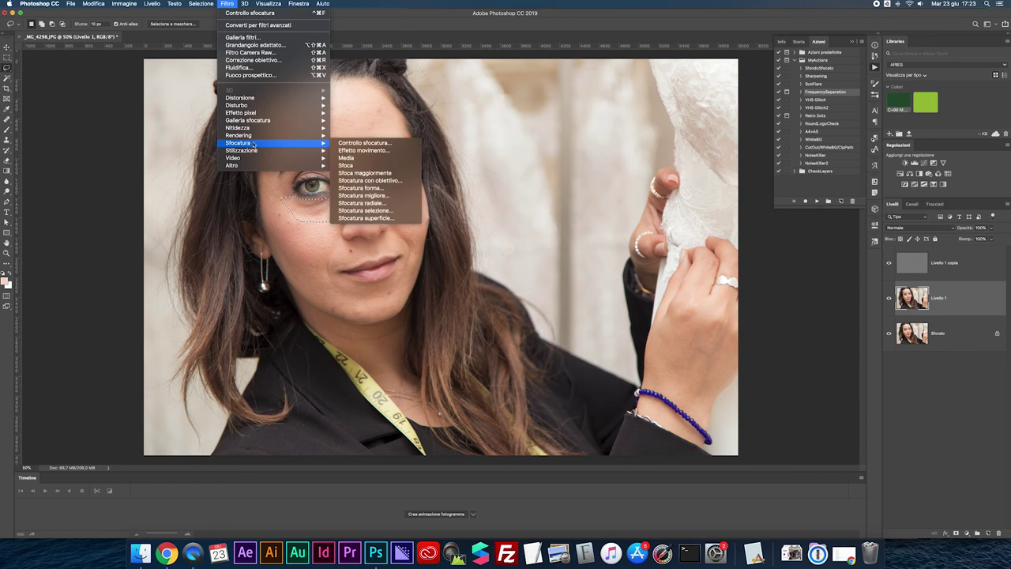
{"action": "left_click", "coordinate": [345, 143]}
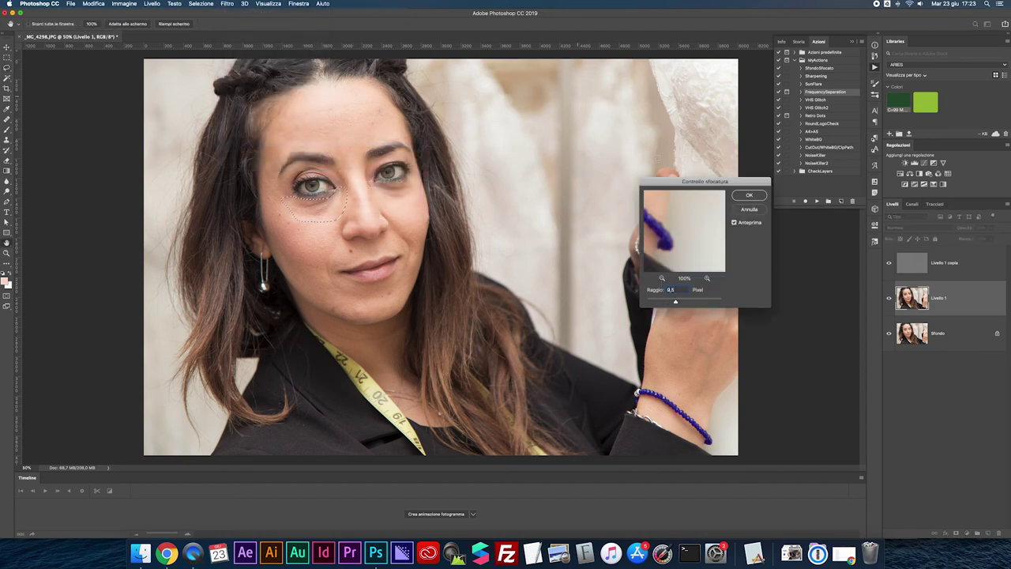
{"action": "left_click", "coordinate": [749, 196]}
{"action": "key", "text": "super+d"}
{"action": "mouse_move", "coordinate": [368, 182]}
{"action": "left_mouse_down"}
{"action": "mouse_move", "coordinate": [410, 181]}
{"action": "mouse_move", "coordinate": [415, 192]}
{"action": "mouse_move", "coordinate": [399, 203]}
{"action": "mouse_move", "coordinate": [369, 188]}
{"action": "left_mouse_up"}
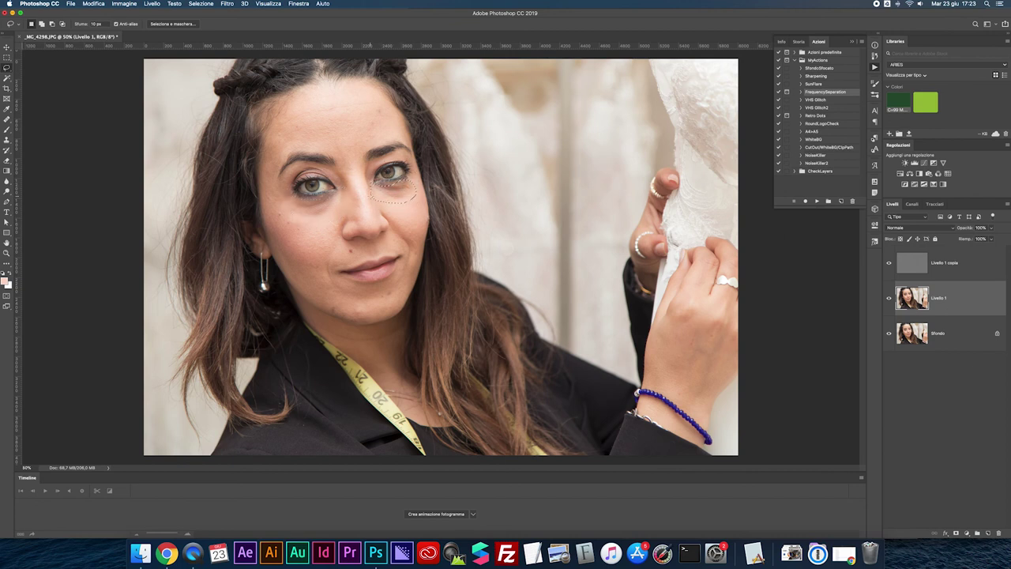
{"action": "key", "text": "ctrl+super+f"}
Lasso the temple, the forehead, the cheek edge and the skin between the eyes, smoothing each with the same Gaussian Blur.
{"action": "mouse_move", "coordinate": [261, 128]}
{"action": "left_mouse_down"}
{"action": "mouse_move", "coordinate": [281, 96]}
{"action": "mouse_move", "coordinate": [331, 86]}
{"action": "mouse_move", "coordinate": [377, 98]}
{"action": "mouse_move", "coordinate": [397, 126]}
{"action": "mouse_move", "coordinate": [347, 148]}
{"action": "mouse_move", "coordinate": [285, 146]}
{"action": "mouse_move", "coordinate": [265, 130]}
{"action": "left_mouse_up"}
{"action": "mouse_move", "coordinate": [273, 127]}
{"action": "left_mouse_down"}
{"action": "mouse_move", "coordinate": [261, 184]}
{"action": "mouse_move", "coordinate": [271, 186]}
{"action": "mouse_move", "coordinate": [283, 140]}
{"action": "left_mouse_up"}
{"action": "mouse_move", "coordinate": [268, 178]}
{"action": "left_mouse_down"}
{"action": "mouse_move", "coordinate": [289, 188]}
{"action": "mouse_move", "coordinate": [301, 234]}
{"action": "mouse_move", "coordinate": [270, 235]}
{"action": "mouse_move", "coordinate": [258, 206]}
{"action": "mouse_move", "coordinate": [268, 180]}
{"action": "left_mouse_up"}
{"action": "mouse_move", "coordinate": [270, 223]}
{"action": "left_mouse_down"}
{"action": "mouse_move", "coordinate": [296, 279]}
{"action": "mouse_move", "coordinate": [326, 300]}
{"action": "mouse_move", "coordinate": [341, 223]}
{"action": "mouse_move", "coordinate": [338, 233]}
{"action": "mouse_move", "coordinate": [336, 223]}
{"action": "mouse_move", "coordinate": [273, 215]}
{"action": "left_mouse_up"}
{"action": "mouse_move", "coordinate": [339, 173]}
{"action": "left_mouse_down"}
{"action": "mouse_move", "coordinate": [338, 146]}
{"action": "mouse_move", "coordinate": [355, 141]}
{"action": "mouse_move", "coordinate": [365, 146]}
{"action": "mouse_move", "coordinate": [347, 177]}
{"action": "left_mouse_up"}
{"action": "mouse_move", "coordinate": [357, 120]}
{"action": "left_mouse_down"}
{"action": "mouse_move", "coordinate": [384, 109]}
{"action": "mouse_move", "coordinate": [386, 123]}
{"action": "mouse_move", "coordinate": [358, 124]}
{"action": "left_mouse_up"}
Lasso the far cheek, the skin around the mouth and the chin, smooth each with the same blur, and clear the selection.
{"action": "mouse_move", "coordinate": [381, 213]}
{"action": "left_mouse_down"}
{"action": "mouse_move", "coordinate": [401, 214]}
{"action": "mouse_move", "coordinate": [423, 239]}
{"action": "mouse_move", "coordinate": [411, 265]}
{"action": "mouse_move", "coordinate": [395, 260]}
{"action": "mouse_move", "coordinate": [400, 254]}
{"action": "left_mouse_up"}
{"action": "mouse_move", "coordinate": [403, 259]}
{"action": "left_mouse_down"}
{"action": "mouse_move", "coordinate": [408, 288]}
{"action": "mouse_move", "coordinate": [388, 312]}
{"action": "mouse_move", "coordinate": [338, 316]}
{"action": "mouse_move", "coordinate": [318, 298]}
{"action": "left_mouse_up"}
{"action": "mouse_move", "coordinate": [338, 254]}
{"action": "left_mouse_down"}
{"action": "mouse_move", "coordinate": [360, 242]}
{"action": "mouse_move", "coordinate": [390, 248]}
{"action": "mouse_move", "coordinate": [379, 267]}
{"action": "mouse_move", "coordinate": [333, 269]}
{"action": "left_mouse_up"}
{"action": "mouse_move", "coordinate": [354, 305]}
{"action": "left_mouse_down"}
{"action": "mouse_move", "coordinate": [378, 323]}
{"action": "mouse_move", "coordinate": [348, 325]}
{"action": "mouse_move", "coordinate": [321, 306]}
{"action": "left_mouse_up"}
{"action": "mouse_move", "coordinate": [379, 291]}
{"action": "left_mouse_down"}
{"action": "mouse_move", "coordinate": [422, 253]}
{"action": "mouse_move", "coordinate": [406, 299]}
{"action": "mouse_move", "coordinate": [377, 296]}
{"action": "left_mouse_up"}
{"action": "key", "text": "super+d"}
Lasso the lower jaw edge, smooth it with the same Gaussian Blur, and clear the selection.
{"action": "mouse_move", "coordinate": [324, 315]}
{"action": "left_mouse_down"}
{"action": "mouse_move", "coordinate": [368, 330]}
{"action": "mouse_move", "coordinate": [407, 314]}
{"action": "mouse_move", "coordinate": [406, 326]}
{"action": "mouse_move", "coordinate": [362, 347]}
{"action": "mouse_move", "coordinate": [330, 339]}
{"action": "mouse_move", "coordinate": [319, 318]}
{"action": "left_mouse_up"}
{"action": "key", "text": "ctrl+super+f"}
{"action": "key", "text": "super+d"}
Add a new empty layer above the high-frequency layer Livello 1 copia.
{"action": "left_click", "coordinate": [904, 266]}
{"action": "key", "text": "shift+super+n"}
{"action": "key", "text": "Return"}
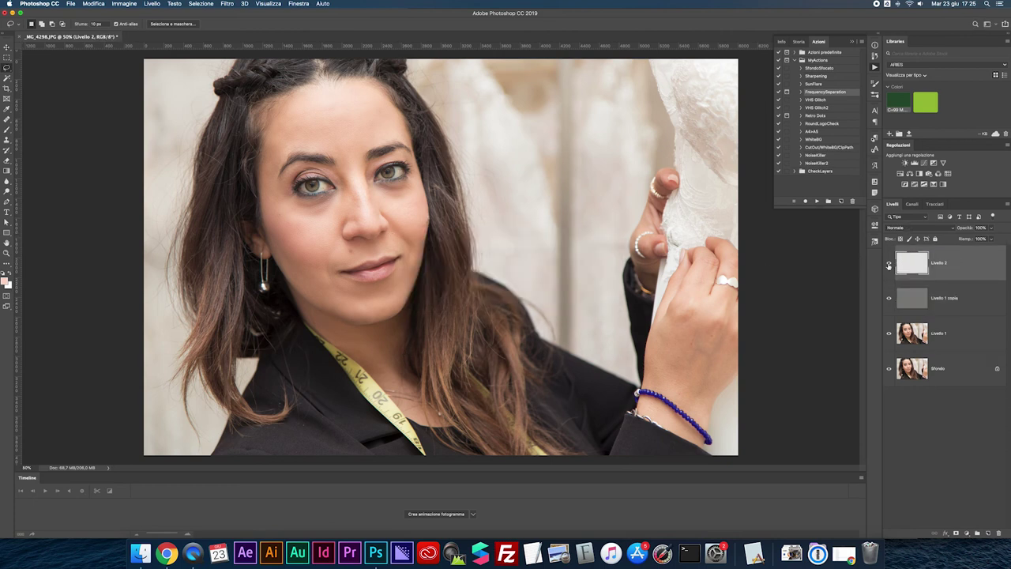
Reactivate Livello 1, lasso the skin at the inner corner of the near eye, and apply the same Gaussian Blur twice.
{"action": "left_click", "coordinate": [914, 335]}
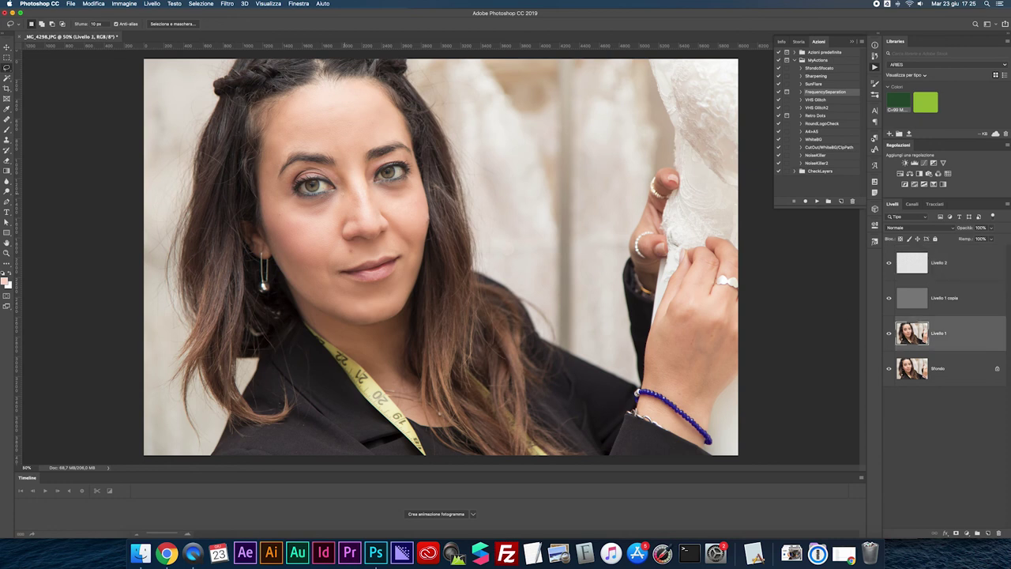
{"action": "mouse_move", "coordinate": [335, 174]}
{"action": "left_mouse_down"}
{"action": "mouse_move", "coordinate": [368, 215]}
{"action": "mouse_move", "coordinate": [340, 215]}
{"action": "mouse_move", "coordinate": [339, 176]}
{"action": "left_mouse_up"}
{"action": "key", "text": "ctrl+super+f"}
{"action": "key", "text": "ctrl+super+f"}
Activate the top empty layer, sample the nose's skin tone with the Brush, and set the layer's blend mode to Luce soffusa.
{"action": "left_click", "coordinate": [903, 268]}
{"action": "key", "text": "b"}
{"action": "left_click", "coordinate": [366, 197], "text": "alt"}
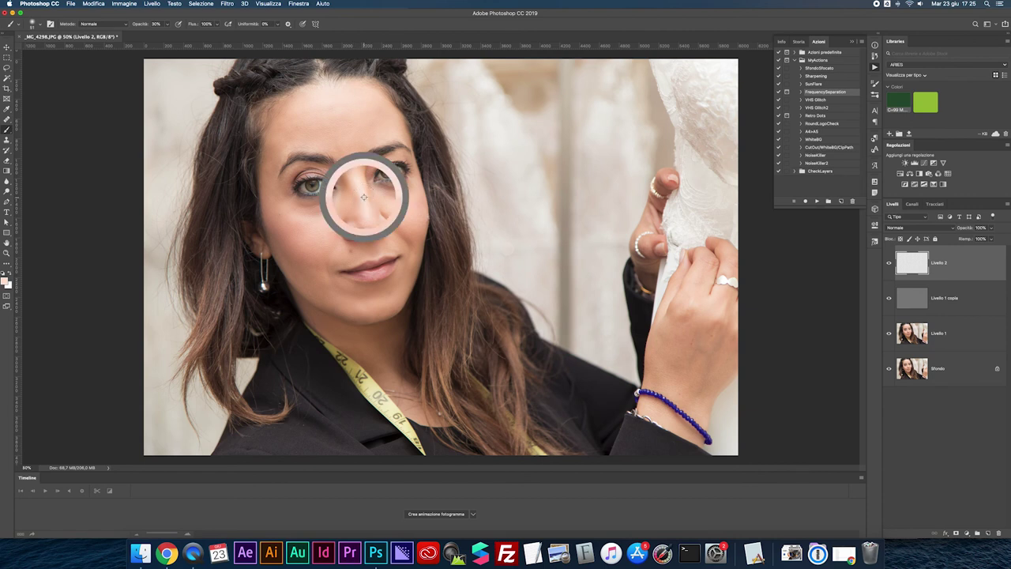
{"action": "scroll", "coordinate": [371, 198], "scroll_direction": "up", "scroll_amount": 4}
{"action": "left_click", "coordinate": [902, 228]}
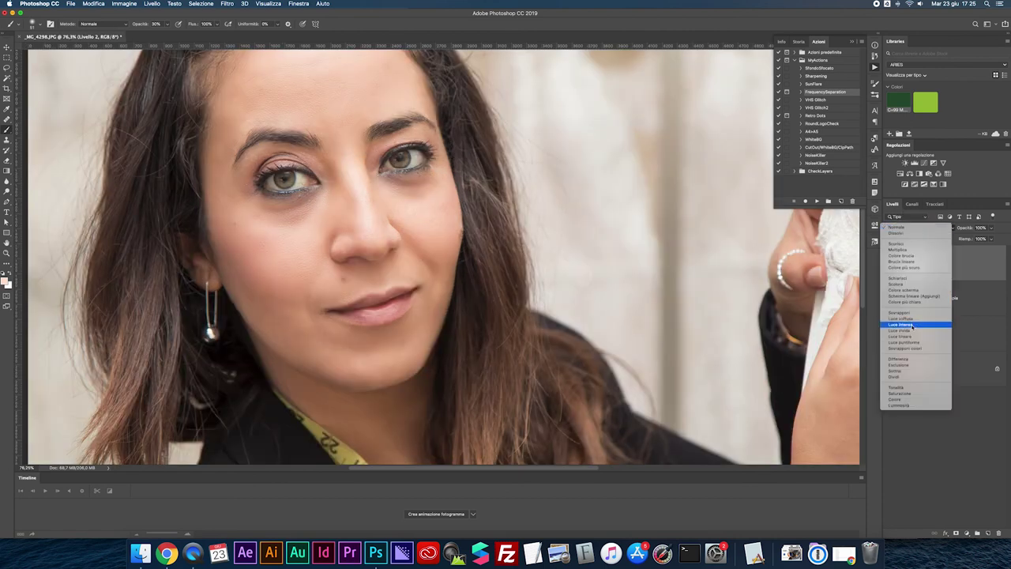
{"action": "key", "text": "Escape"}
Brush the sampled skin tone beneath both eyes and over the eyelids, and compare the portrait with and without the brushed layer.
{"action": "mouse_move", "coordinate": [277, 213]}
{"action": "left_mouse_down"}
{"action": "mouse_move", "coordinate": [305, 203]}
{"action": "mouse_move", "coordinate": [302, 214]}
{"action": "mouse_move", "coordinate": [275, 218]}
{"action": "mouse_move", "coordinate": [318, 196]}
{"action": "mouse_move", "coordinate": [321, 165]}
{"action": "mouse_move", "coordinate": [332, 181]}
{"action": "left_mouse_up"}
{"action": "mouse_move", "coordinate": [245, 181]}
{"action": "left_mouse_down"}
{"action": "mouse_move", "coordinate": [259, 158]}
{"action": "mouse_move", "coordinate": [297, 154]}
{"action": "left_mouse_up"}
{"action": "left_click_drag", "start_coordinate": [373, 175], "coordinate": [403, 141]}
{"action": "mouse_move", "coordinate": [389, 185]}
{"action": "left_mouse_down"}
{"action": "mouse_move", "coordinate": [424, 175]}
{"action": "mouse_move", "coordinate": [422, 185]}
{"action": "mouse_move", "coordinate": [395, 187]}
{"action": "mouse_move", "coordinate": [424, 181]}
{"action": "mouse_move", "coordinate": [440, 147]}
{"action": "left_mouse_up"}
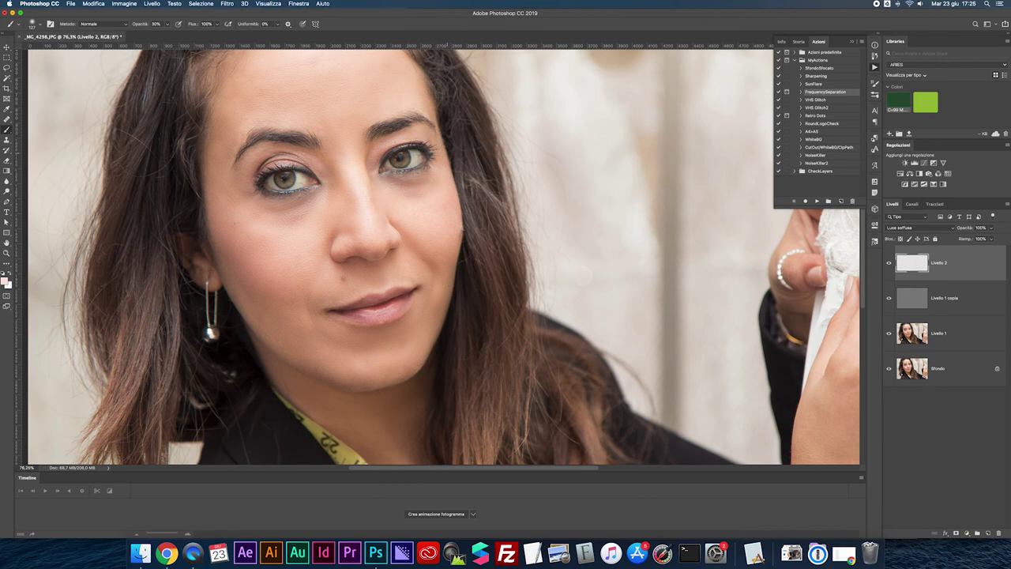
{"action": "left_click", "coordinate": [888, 263]}
{"action": "left_click", "coordinate": [888, 263]}
{"action": "key", "text": "super+0"}
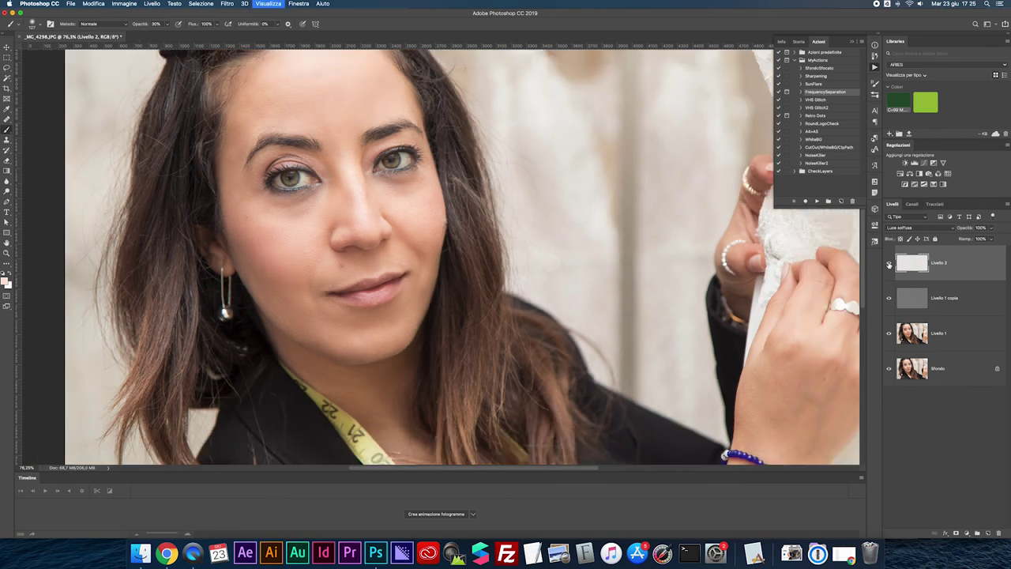
Compare the retouched portrait _MG_4298.JPG with its original Sfondo layer by isolating and restoring that layer.
{"action": "left_click", "coordinate": [888, 370], "text": "alt"}
{"action": "left_click", "coordinate": [888, 370], "text": "alt"}
{"action": "left_click", "coordinate": [889, 370], "text": "alt"}
{"action": "left_click", "coordinate": [888, 368], "text": "alt"}
{"action": "left_click", "coordinate": [888, 369], "text": "alt"}
Merge all layers from Sfondo up to Livello 2 into one, and save the portrait.
{"action": "left_click", "coordinate": [910, 369]}
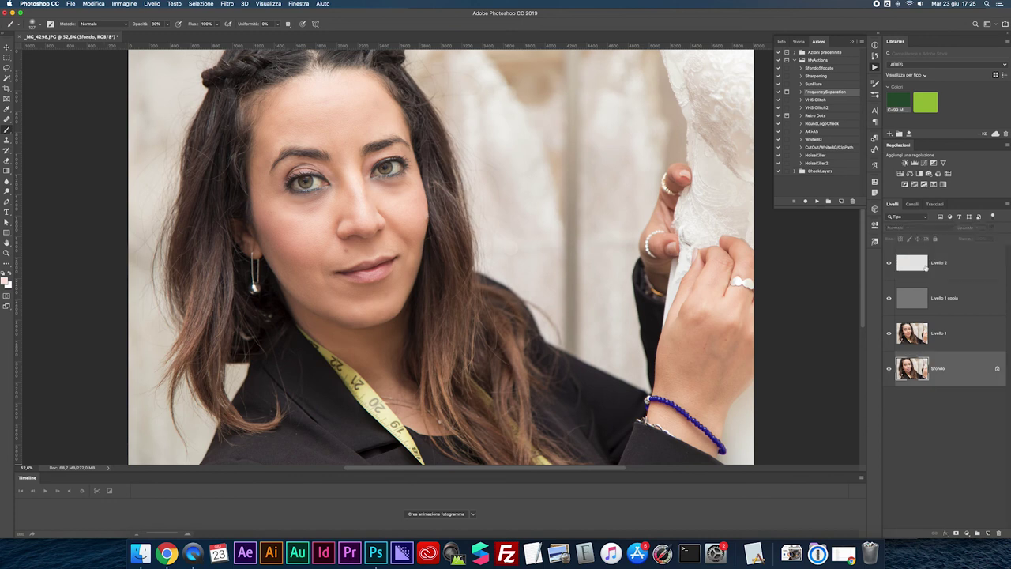
{"action": "left_click", "coordinate": [921, 267], "text": "shift"}
{"action": "key", "text": "super+e"}
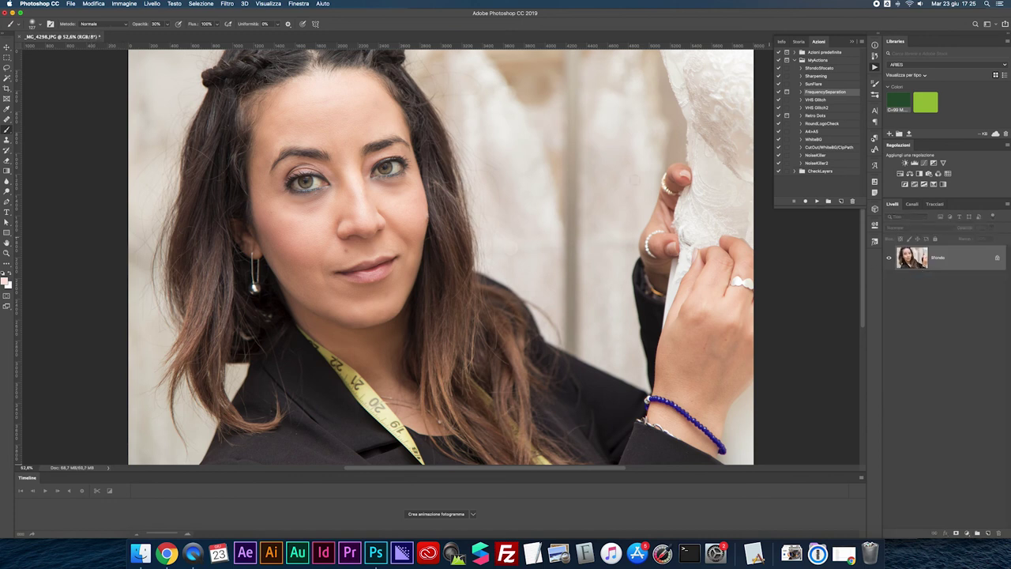
{"action": "key", "text": "super+s"}
{"action": "left_click", "coordinate": [551, 156]}
{"action": "key", "text": "b"}
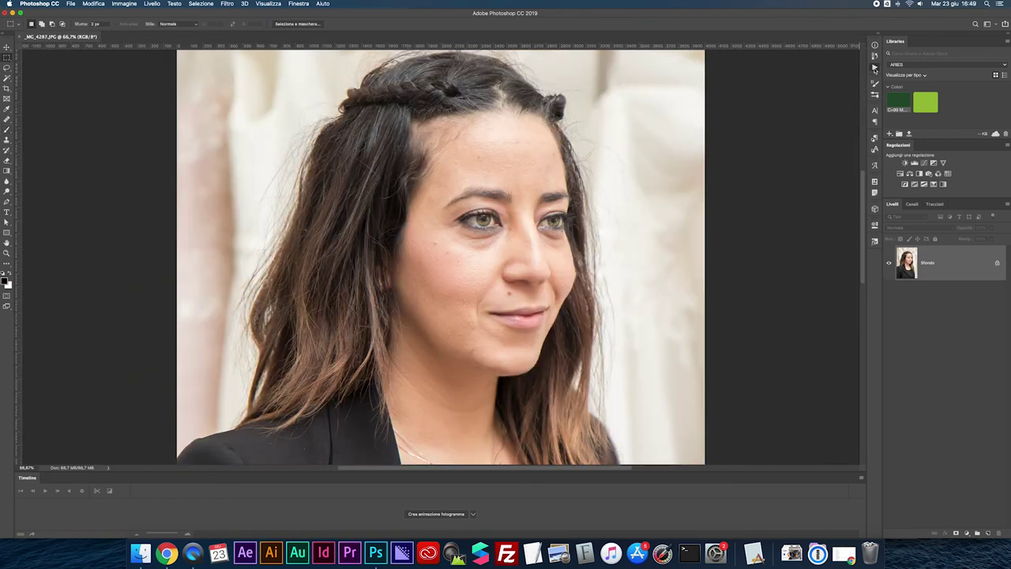
Run the FrequencySeparation action on _MG_4287.JPG, accepting the preset Gaussian Blur radius.
{"action": "left_click", "coordinate": [874, 68]}
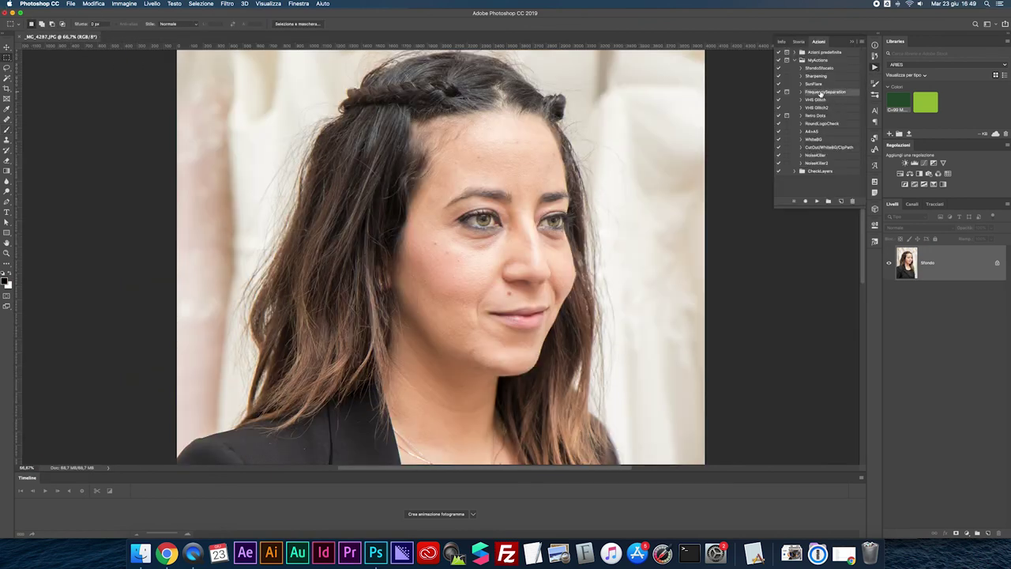
{"action": "left_click", "coordinate": [816, 202]}
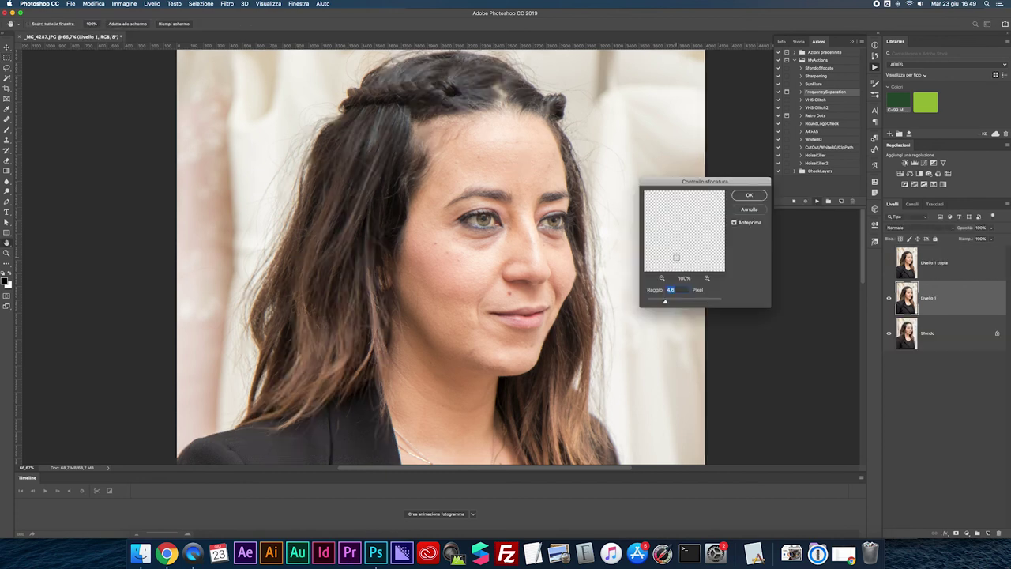
{"action": "left_click", "coordinate": [741, 197]}
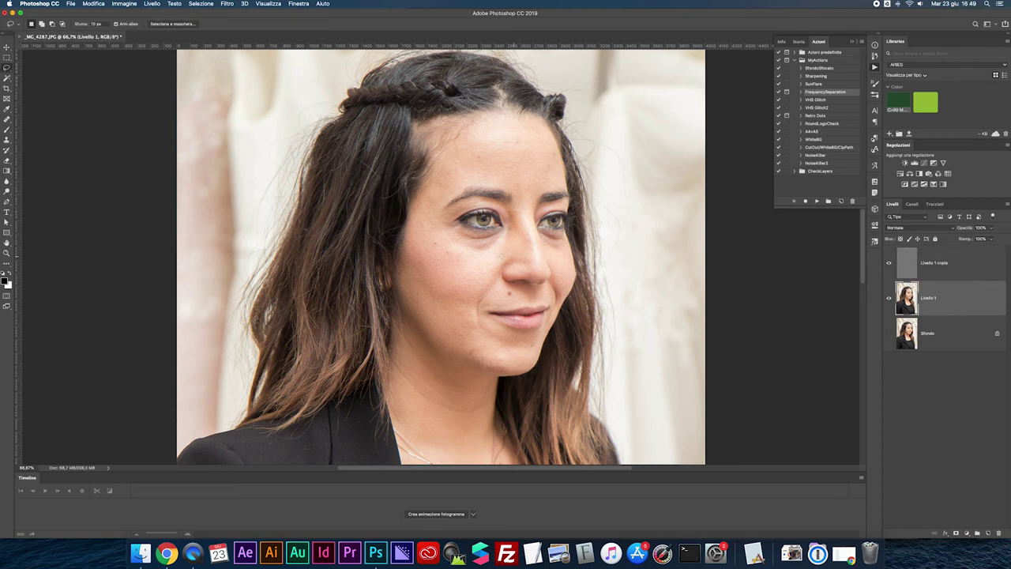
Lasso the skin under the near eye on Livello 1 and blur it with a larger Gaussian Blur radius.
{"action": "mouse_move", "coordinate": [464, 233]}
{"action": "left_mouse_down"}
{"action": "mouse_move", "coordinate": [504, 228]}
{"action": "mouse_move", "coordinate": [508, 239]}
{"action": "mouse_move", "coordinate": [495, 259]}
{"action": "mouse_move", "coordinate": [456, 240]}
{"action": "left_mouse_up"}
{"action": "left_click", "coordinate": [227, 3]}
{"action": "mouse_move", "coordinate": [251, 138]}
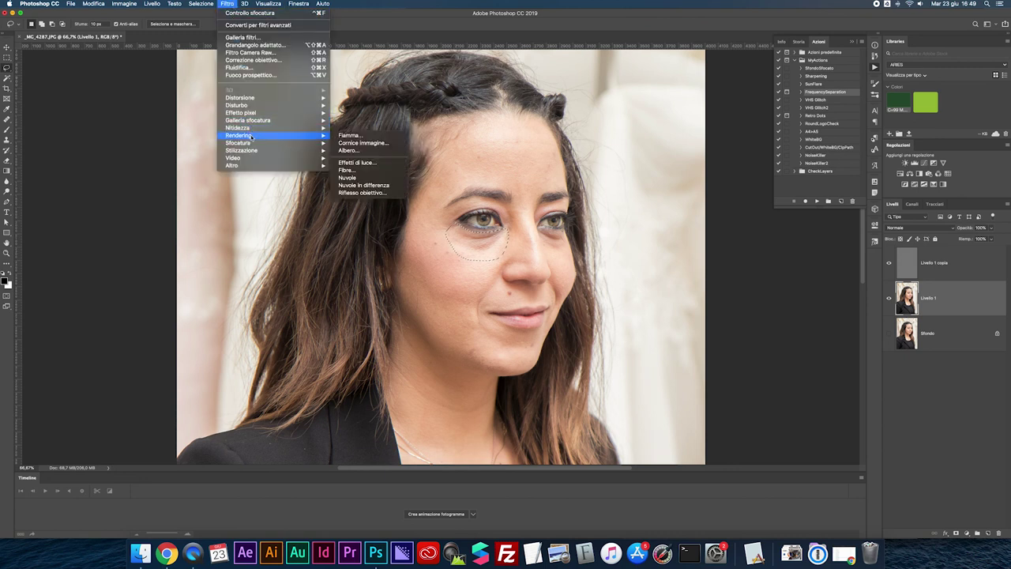
{"action": "left_click", "coordinate": [361, 142]}
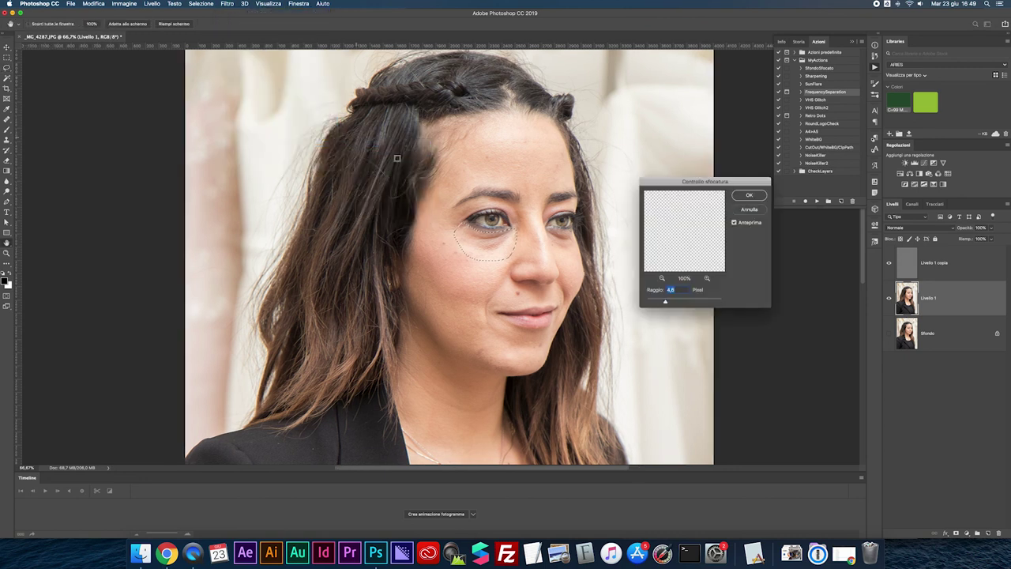
{"action": "left_click_drag", "start_coordinate": [666, 303], "coordinate": [675, 302]}
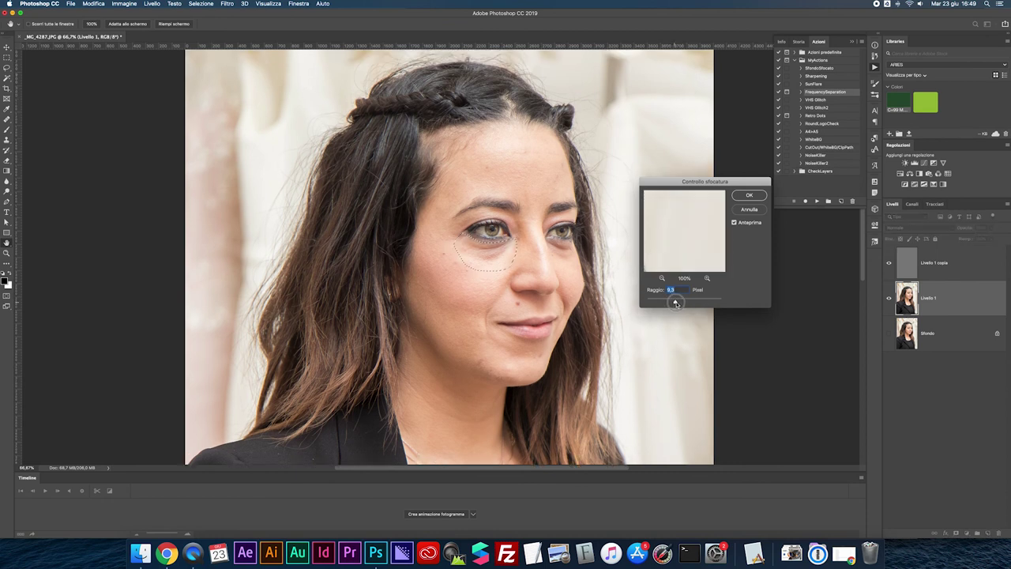
{"action": "left_click", "coordinate": [747, 196]}
Lasso the skin under the far eye, on the forehead and on the near cheek, repeating the Gaussian Blur.
{"action": "mouse_move", "coordinate": [547, 239]}
{"action": "left_mouse_down"}
{"action": "mouse_move", "coordinate": [581, 254]}
{"action": "mouse_move", "coordinate": [559, 261]}
{"action": "mouse_move", "coordinate": [553, 245]}
{"action": "left_mouse_up"}
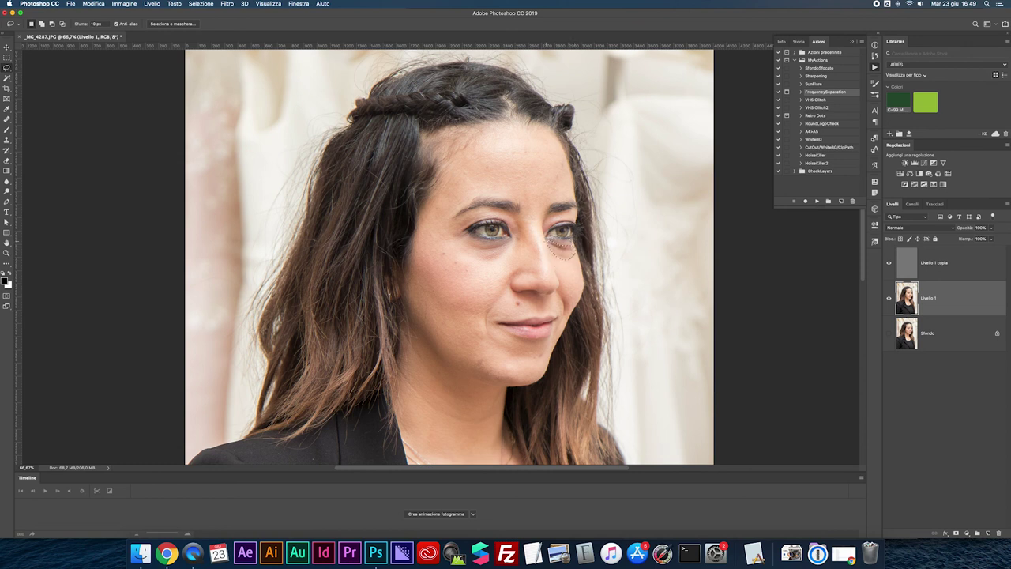
{"action": "key", "text": "ctrl+super+f"}
{"action": "key", "text": "ctrl+d"}
{"action": "mouse_move", "coordinate": [458, 140]}
{"action": "left_mouse_down"}
{"action": "mouse_move", "coordinate": [547, 140]}
{"action": "mouse_move", "coordinate": [564, 168]}
{"action": "mouse_move", "coordinate": [564, 183]}
{"action": "mouse_move", "coordinate": [545, 194]}
{"action": "mouse_move", "coordinate": [470, 191]}
{"action": "left_mouse_up"}
{"action": "mouse_move", "coordinate": [452, 248]}
{"action": "left_mouse_down"}
{"action": "mouse_move", "coordinate": [479, 270]}
{"action": "mouse_move", "coordinate": [455, 276]}
{"action": "mouse_move", "coordinate": [427, 254]}
{"action": "left_mouse_up"}
{"action": "left_click", "coordinate": [445, 274]}
{"action": "scroll", "coordinate": [445, 274], "scroll_direction": "left", "scroll_amount": 1}
Lasso the cheek beside the nose, both sides of the mouth, the jaw and the neck, repeating the Gaussian Blur.
{"action": "mouse_move", "coordinate": [526, 274]}
{"action": "left_mouse_down"}
{"action": "mouse_move", "coordinate": [491, 332]}
{"action": "mouse_move", "coordinate": [471, 324]}
{"action": "mouse_move", "coordinate": [453, 309]}
{"action": "mouse_move", "coordinate": [455, 293]}
{"action": "mouse_move", "coordinate": [507, 271]}
{"action": "left_mouse_up"}
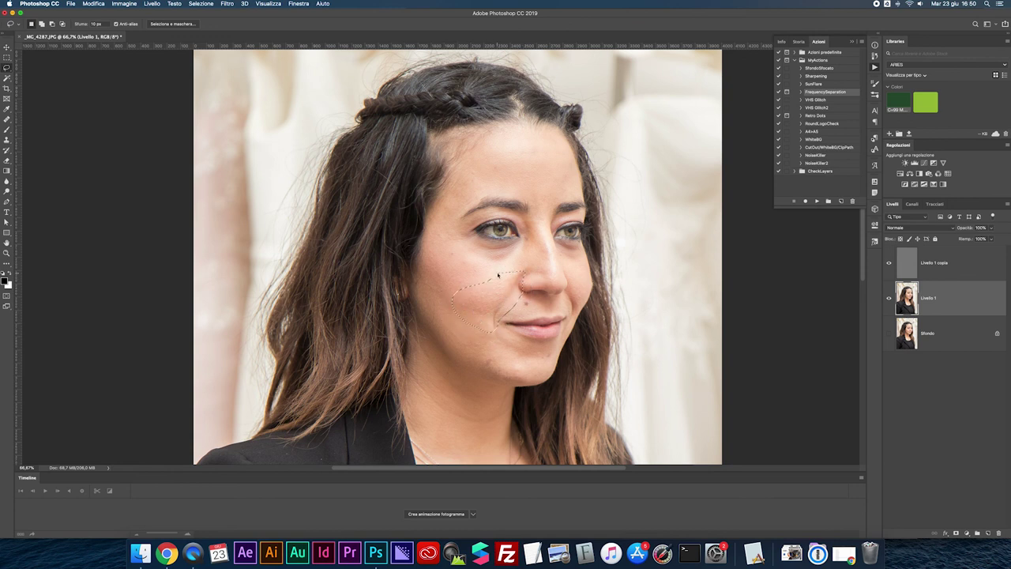
{"action": "mouse_move", "coordinate": [562, 294]}
{"action": "left_mouse_down"}
{"action": "mouse_move", "coordinate": [566, 280]}
{"action": "mouse_move", "coordinate": [580, 304]}
{"action": "mouse_move", "coordinate": [565, 319]}
{"action": "left_mouse_up"}
{"action": "scroll", "coordinate": [565, 316], "scroll_direction": "down", "scroll_amount": 1}
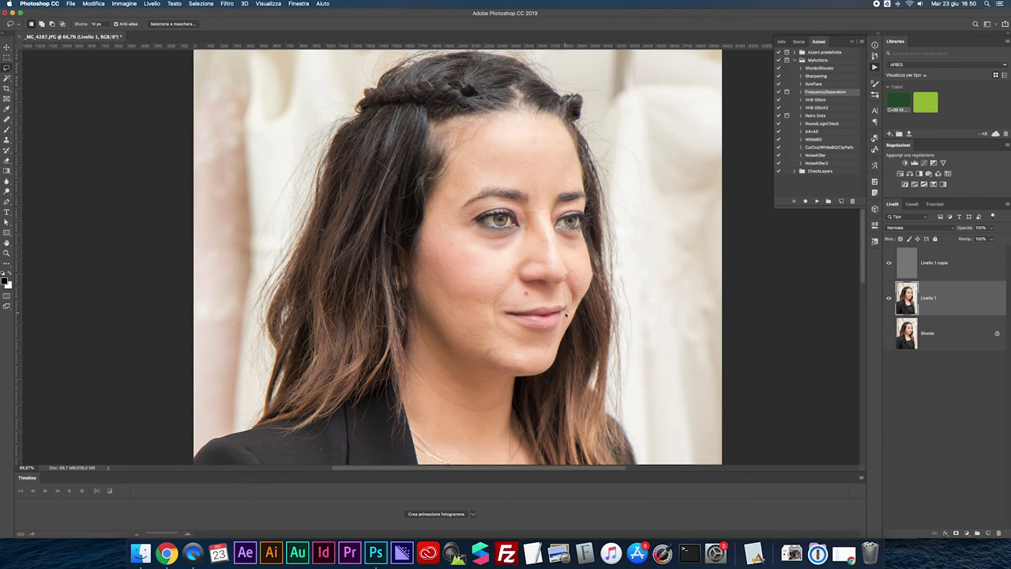
{"action": "key", "text": "ctrl+super+f"}
{"action": "mouse_move", "coordinate": [503, 319]}
{"action": "left_mouse_down"}
{"action": "mouse_move", "coordinate": [556, 337]}
{"action": "mouse_move", "coordinate": [545, 366]}
{"action": "mouse_move", "coordinate": [499, 366]}
{"action": "mouse_move", "coordinate": [480, 353]}
{"action": "mouse_move", "coordinate": [487, 339]}
{"action": "left_mouse_up"}
{"action": "mouse_move", "coordinate": [427, 330]}
{"action": "left_mouse_down"}
{"action": "mouse_move", "coordinate": [477, 371]}
{"action": "mouse_move", "coordinate": [460, 411]}
{"action": "mouse_move", "coordinate": [411, 369]}
{"action": "mouse_move", "coordinate": [416, 335]}
{"action": "left_mouse_up"}
{"action": "mouse_move", "coordinate": [505, 380]}
{"action": "left_mouse_down"}
{"action": "mouse_move", "coordinate": [521, 397]}
{"action": "mouse_move", "coordinate": [483, 417]}
{"action": "mouse_move", "coordinate": [463, 403]}
{"action": "left_mouse_up"}
{"action": "left_click", "coordinate": [466, 391]}
Lasso areas of the outer cheek, forehead, nose bridge, chin and lower jaw, and repeat the Gaussian Blur on them.
{"action": "mouse_move", "coordinate": [439, 251]}
{"action": "left_mouse_down"}
{"action": "mouse_move", "coordinate": [492, 289]}
{"action": "mouse_move", "coordinate": [481, 316]}
{"action": "mouse_move", "coordinate": [444, 281]}
{"action": "mouse_move", "coordinate": [434, 254]}
{"action": "left_mouse_up"}
{"action": "mouse_move", "coordinate": [470, 150]}
{"action": "left_mouse_down"}
{"action": "mouse_move", "coordinate": [484, 170]}
{"action": "mouse_move", "coordinate": [447, 198]}
{"action": "mouse_move", "coordinate": [444, 187]}
{"action": "left_mouse_up"}
{"action": "mouse_move", "coordinate": [441, 120]}
{"action": "left_mouse_down"}
{"action": "mouse_move", "coordinate": [467, 115]}
{"action": "mouse_move", "coordinate": [481, 131]}
{"action": "mouse_move", "coordinate": [462, 162]}
{"action": "mouse_move", "coordinate": [441, 169]}
{"action": "left_mouse_up"}
{"action": "left_click", "coordinate": [521, 162]}
{"action": "mouse_move", "coordinate": [525, 202]}
{"action": "left_mouse_down"}
{"action": "mouse_move", "coordinate": [544, 183]}
{"action": "mouse_move", "coordinate": [553, 210]}
{"action": "mouse_move", "coordinate": [544, 233]}
{"action": "mouse_move", "coordinate": [518, 220]}
{"action": "mouse_move", "coordinate": [529, 213]}
{"action": "mouse_move", "coordinate": [550, 253]}
{"action": "mouse_move", "coordinate": [532, 257]}
{"action": "mouse_move", "coordinate": [529, 243]}
{"action": "left_mouse_up"}
{"action": "left_click_drag", "start_coordinate": [484, 342], "coordinate": [521, 355]}
{"action": "key", "text": "ctrl+super+f"}
{"action": "mouse_move", "coordinate": [491, 336]}
{"action": "left_mouse_down"}
{"action": "mouse_move", "coordinate": [535, 365]}
{"action": "mouse_move", "coordinate": [521, 375]}
{"action": "mouse_move", "coordinate": [486, 372]}
{"action": "mouse_move", "coordinate": [460, 353]}
{"action": "left_mouse_up"}
Activate the high-frequency layer Livello 1 copia, inspect it alone, and retouch the near cheek with the Healing Brush.
{"action": "left_click", "coordinate": [902, 272]}
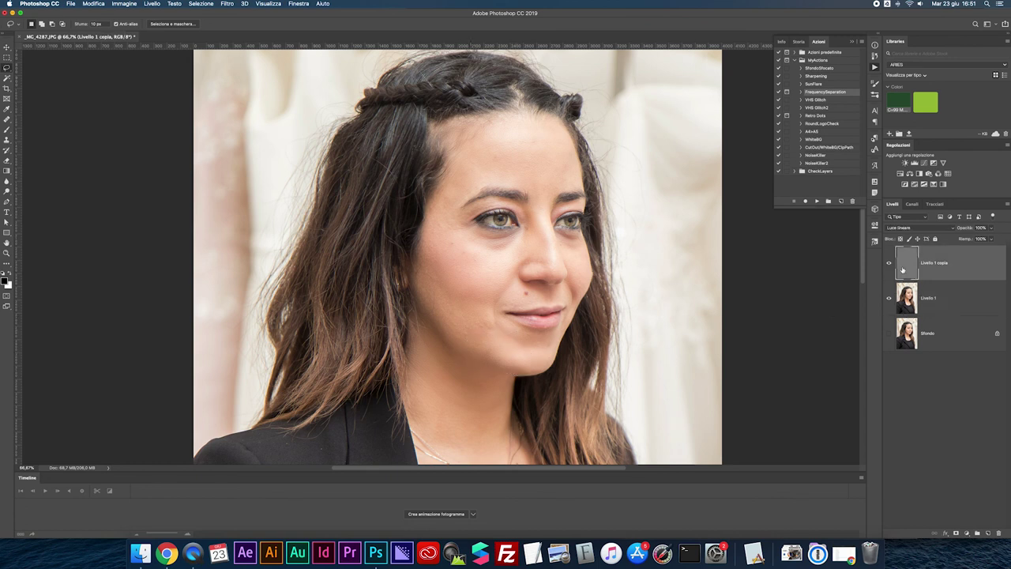
{"action": "left_click", "coordinate": [889, 263], "text": "alt"}
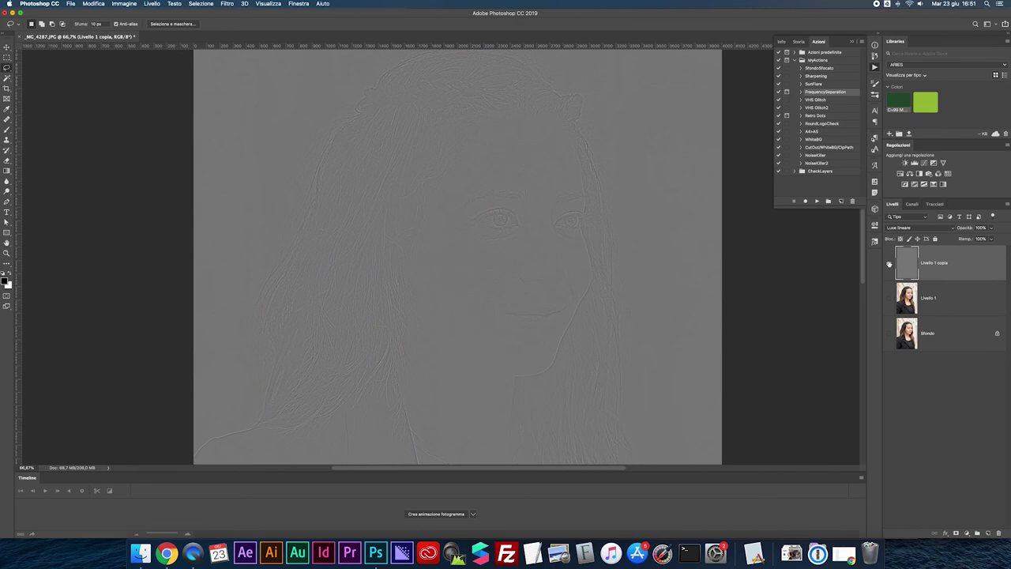
{"action": "left_click", "coordinate": [888, 263], "text": "alt"}
{"action": "key", "text": "super+1"}
{"action": "scroll", "coordinate": [641, 267], "scroll_direction": "right", "scroll_amount": 3}
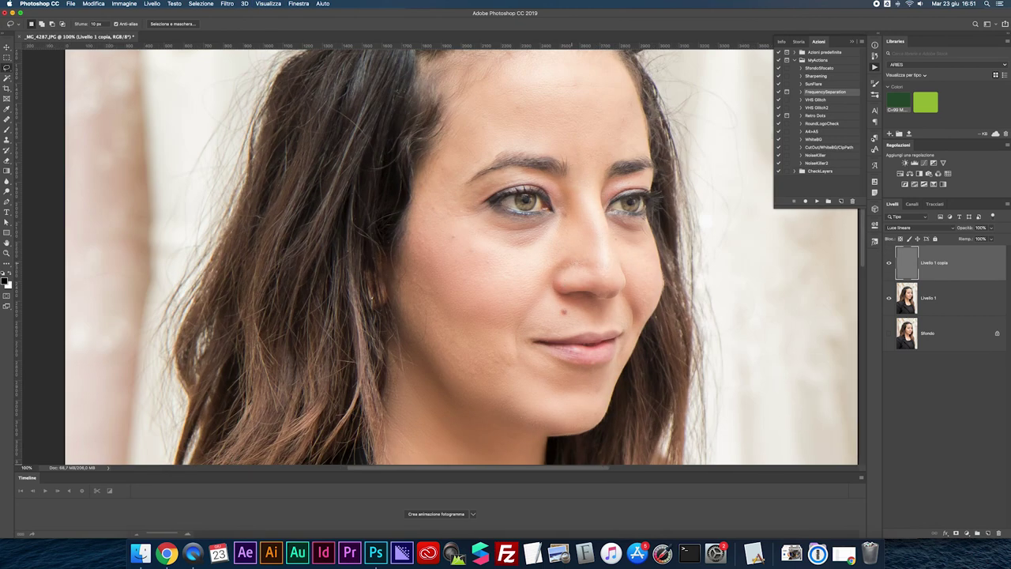
{"action": "key", "text": "j"}
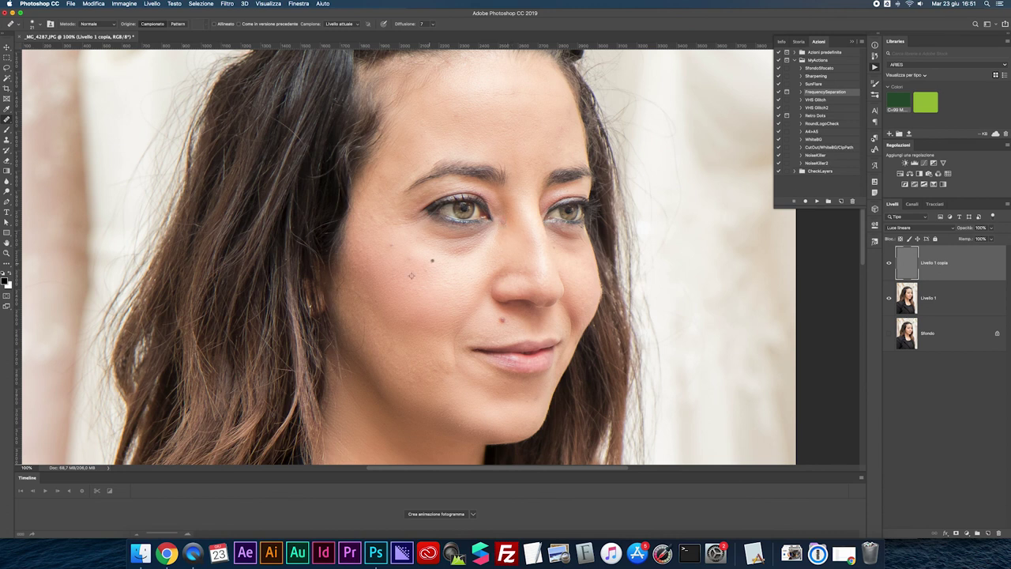
Reactivate Livello 1 and blur lassoed skin beside the nose, on the forehead, at the near temple and on the chin.
{"action": "left_click", "coordinate": [905, 298]}
{"action": "key", "text": "l"}
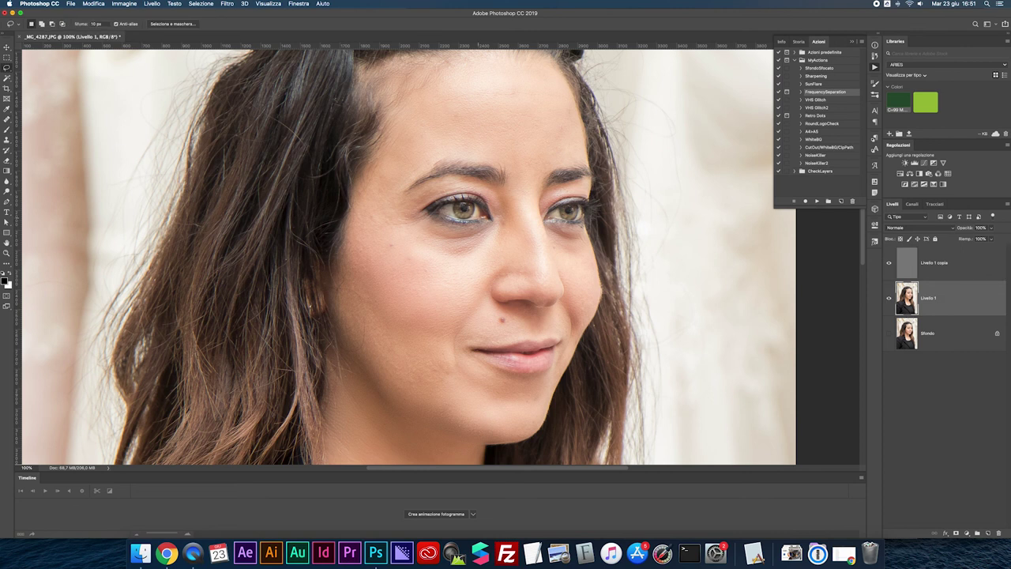
{"action": "mouse_move", "coordinate": [496, 212]}
{"action": "left_mouse_down"}
{"action": "mouse_move", "coordinate": [506, 194]}
{"action": "mouse_move", "coordinate": [513, 222]}
{"action": "mouse_move", "coordinate": [492, 243]}
{"action": "left_mouse_up"}
{"action": "mouse_move", "coordinate": [445, 106]}
{"action": "left_mouse_down"}
{"action": "mouse_move", "coordinate": [466, 124]}
{"action": "mouse_move", "coordinate": [441, 107]}
{"action": "left_mouse_up"}
{"action": "mouse_move", "coordinate": [395, 202]}
{"action": "left_mouse_down"}
{"action": "mouse_move", "coordinate": [420, 233]}
{"action": "mouse_move", "coordinate": [365, 251]}
{"action": "mouse_move", "coordinate": [369, 207]}
{"action": "mouse_move", "coordinate": [389, 203]}
{"action": "left_mouse_up"}
{"action": "mouse_move", "coordinate": [416, 187]}
{"action": "left_mouse_down"}
{"action": "mouse_move", "coordinate": [444, 180]}
{"action": "mouse_move", "coordinate": [454, 194]}
{"action": "mouse_move", "coordinate": [405, 206]}
{"action": "mouse_move", "coordinate": [405, 194]}
{"action": "left_mouse_up"}
{"action": "mouse_move", "coordinate": [525, 385]}
{"action": "left_mouse_down"}
{"action": "mouse_move", "coordinate": [547, 390]}
{"action": "mouse_move", "coordinate": [533, 412]}
{"action": "mouse_move", "coordinate": [511, 391]}
{"action": "left_mouse_up"}
{"action": "key", "text": "ctrl+super+f"}
Lasso the lower near cheek and the side of the face along the hair, repeating the same Gaussian Blur.
{"action": "mouse_move", "coordinate": [424, 352]}
{"action": "left_mouse_down"}
{"action": "mouse_move", "coordinate": [452, 389]}
{"action": "mouse_move", "coordinate": [415, 401]}
{"action": "mouse_move", "coordinate": [382, 372]}
{"action": "mouse_move", "coordinate": [404, 340]}
{"action": "left_mouse_up"}
{"action": "mouse_move", "coordinate": [385, 351]}
{"action": "left_mouse_down"}
{"action": "mouse_move", "coordinate": [360, 358]}
{"action": "mouse_move", "coordinate": [341, 338]}
{"action": "mouse_move", "coordinate": [327, 271]}
{"action": "mouse_move", "coordinate": [354, 236]}
{"action": "left_mouse_up"}
{"action": "key", "text": "ctrl+super+f"}
{"action": "left_click", "coordinate": [367, 238]}
{"action": "mouse_move", "coordinate": [349, 221]}
{"action": "left_mouse_down"}
{"action": "mouse_move", "coordinate": [389, 310]}
{"action": "mouse_move", "coordinate": [383, 334]}
{"action": "mouse_move", "coordinate": [345, 309]}
{"action": "left_mouse_up"}
{"action": "scroll", "coordinate": [570, 253], "scroll_direction": "left", "scroll_amount": 15}
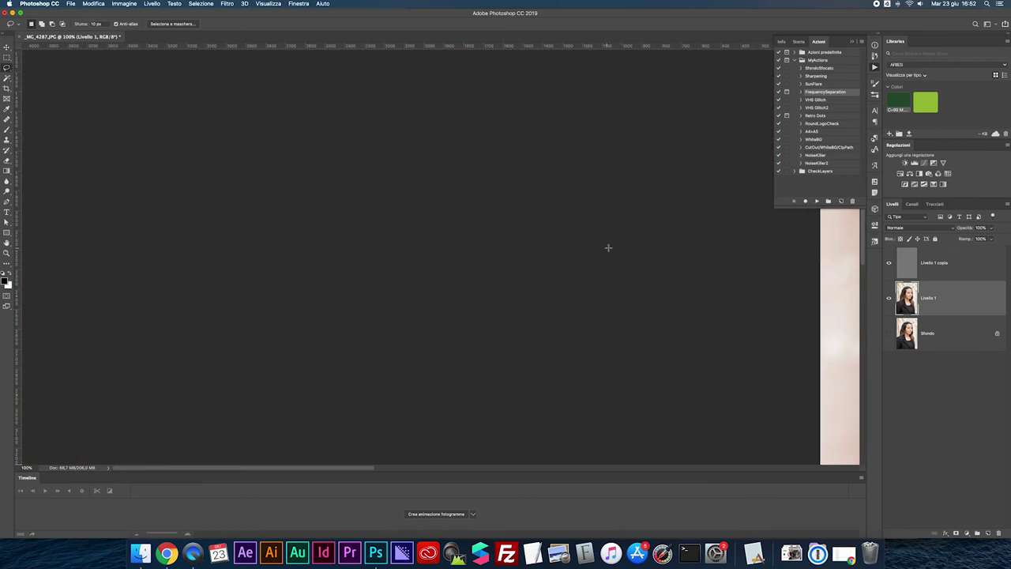
{"action": "key", "text": "super+0"}
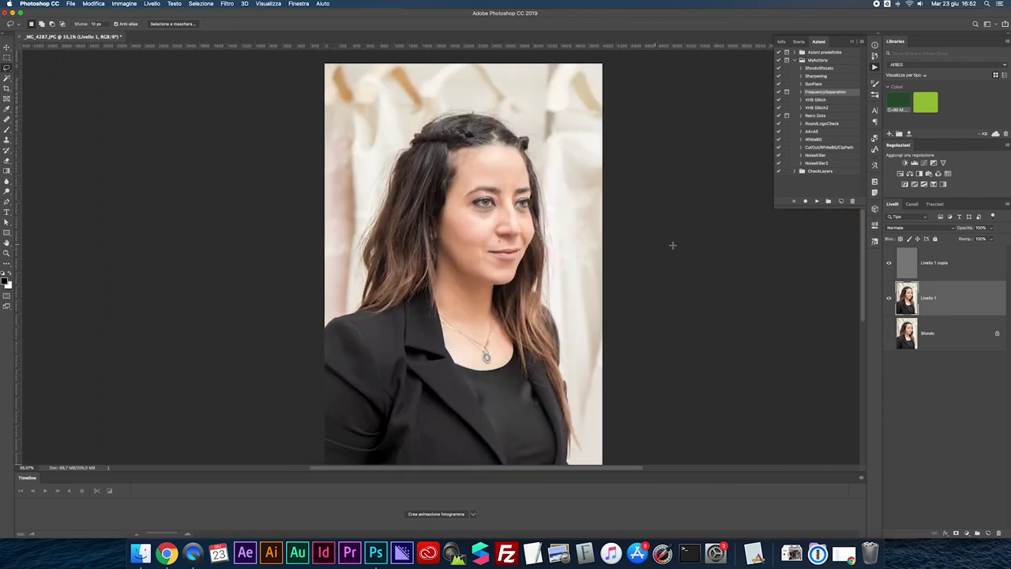
{"action": "key", "text": "super+plus"}
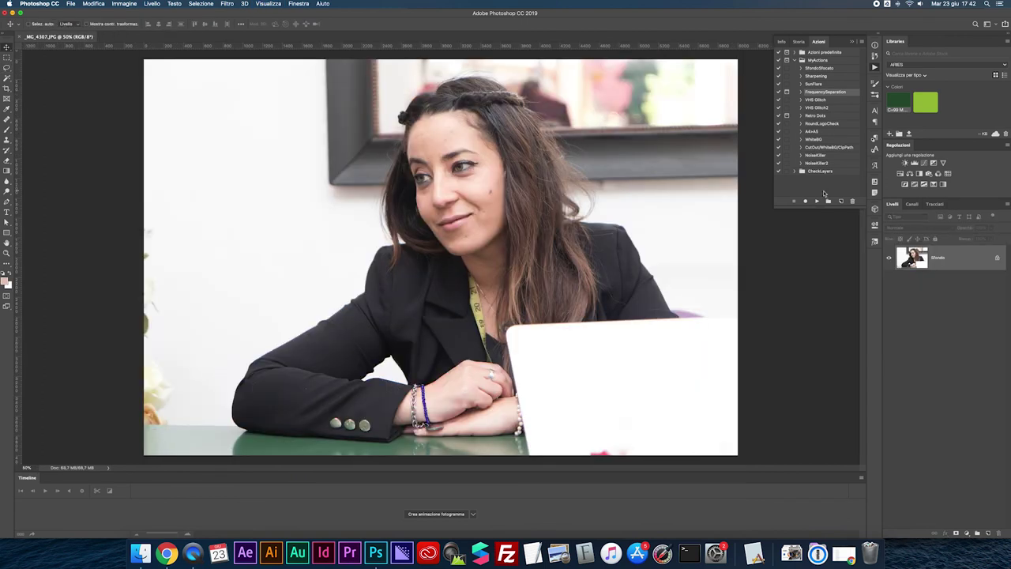
Run the FrequencySeparation action on _MG_4307.JPG, accepting the preset Gaussian Blur radius.
{"action": "left_click", "coordinate": [816, 201]}
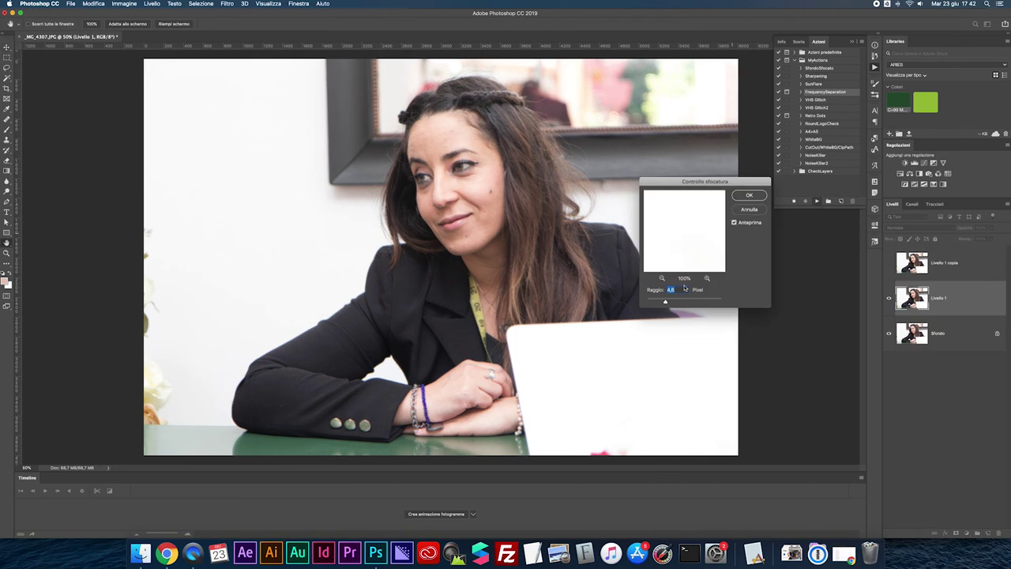
{"action": "left_click", "coordinate": [743, 198]}
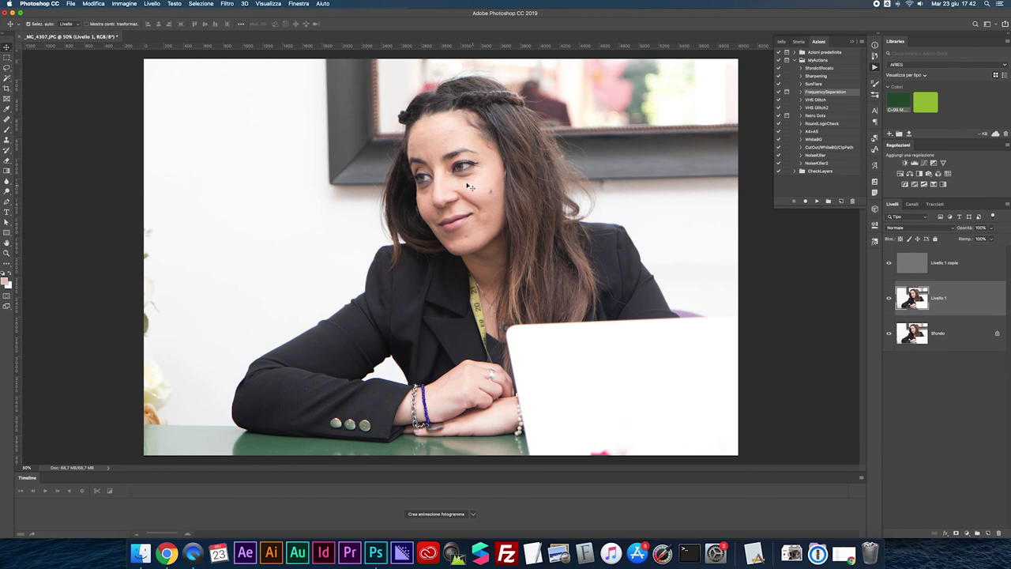
{"action": "scroll", "coordinate": [469, 187], "scroll_direction": "up", "scroll_amount": 3}
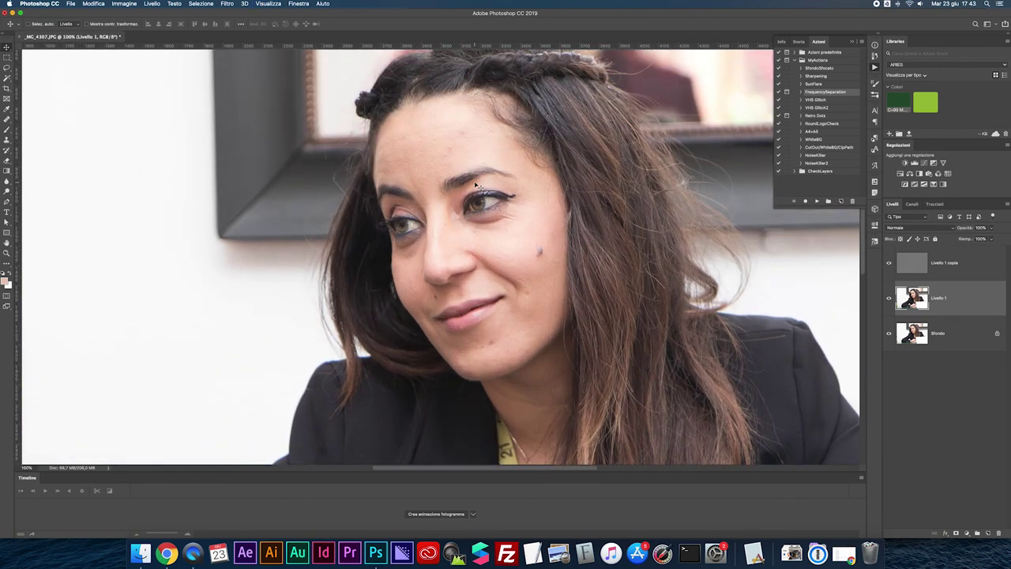
{"action": "scroll", "coordinate": [476, 185], "scroll_direction": "up", "scroll_amount": 1}
Lasso the forehead on Livello 1 and apply a Gaussian Blur with the last used radius.
{"action": "key", "text": "l"}
{"action": "mouse_move", "coordinate": [378, 169]}
{"action": "left_mouse_down"}
{"action": "mouse_move", "coordinate": [387, 142]}
{"action": "mouse_move", "coordinate": [420, 131]}
{"action": "mouse_move", "coordinate": [467, 131]}
{"action": "mouse_move", "coordinate": [501, 156]}
{"action": "mouse_move", "coordinate": [430, 197]}
{"action": "mouse_move", "coordinate": [395, 202]}
{"action": "mouse_move", "coordinate": [376, 186]}
{"action": "left_mouse_up"}
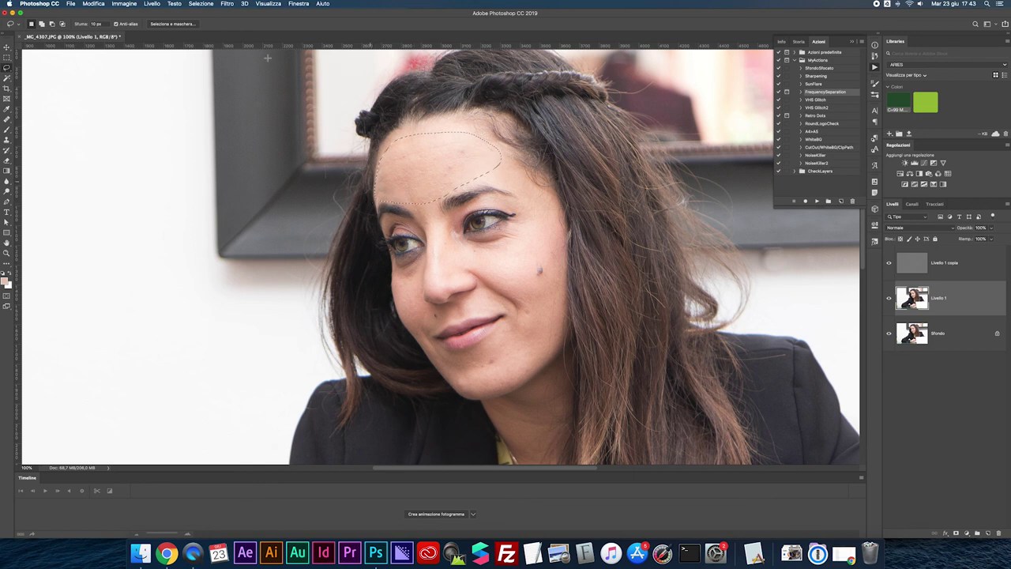
{"action": "left_click", "coordinate": [227, 3]}
{"action": "mouse_move", "coordinate": [253, 146]}
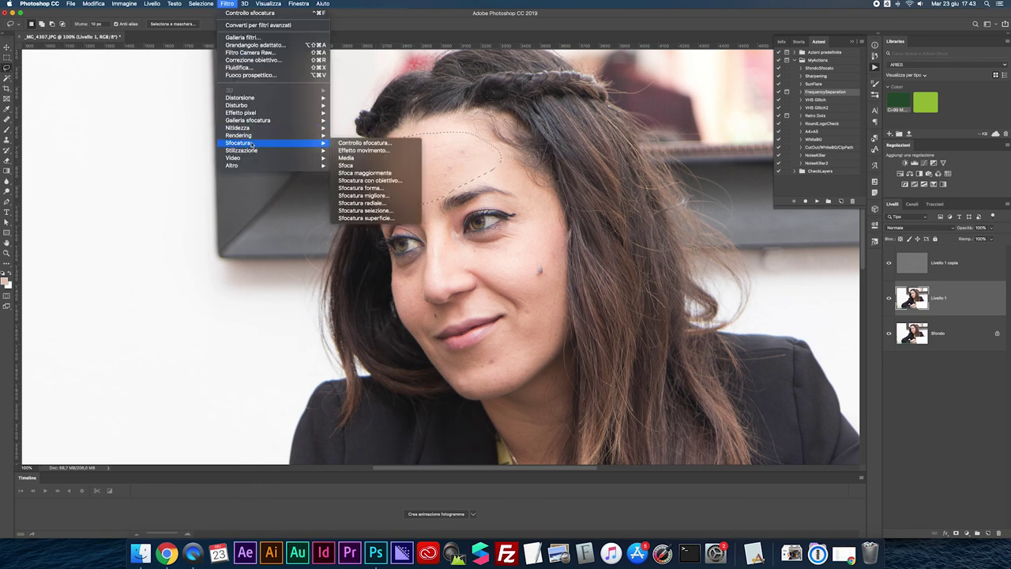
{"action": "left_click", "coordinate": [336, 144]}
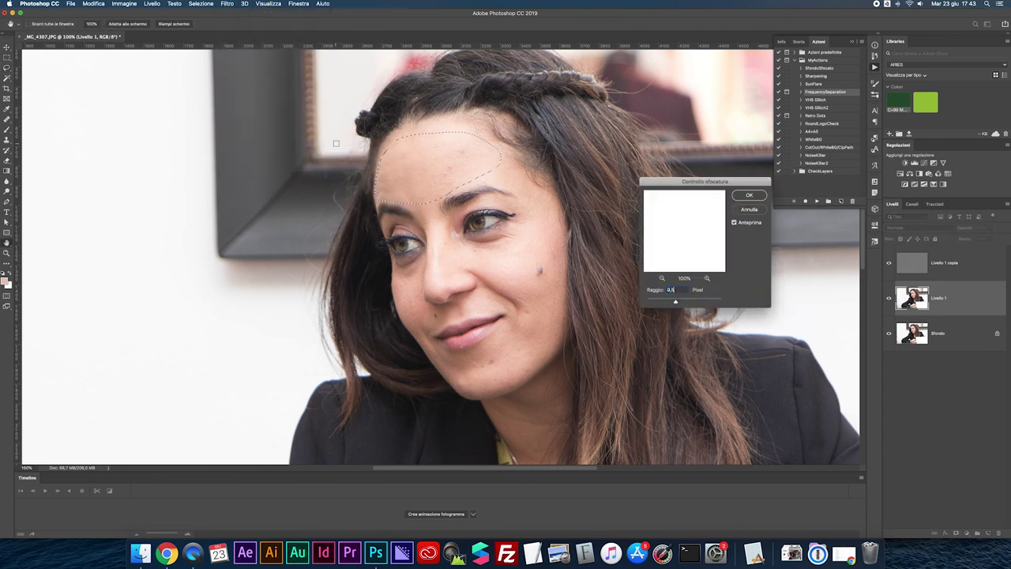
{"action": "key", "text": "Return"}
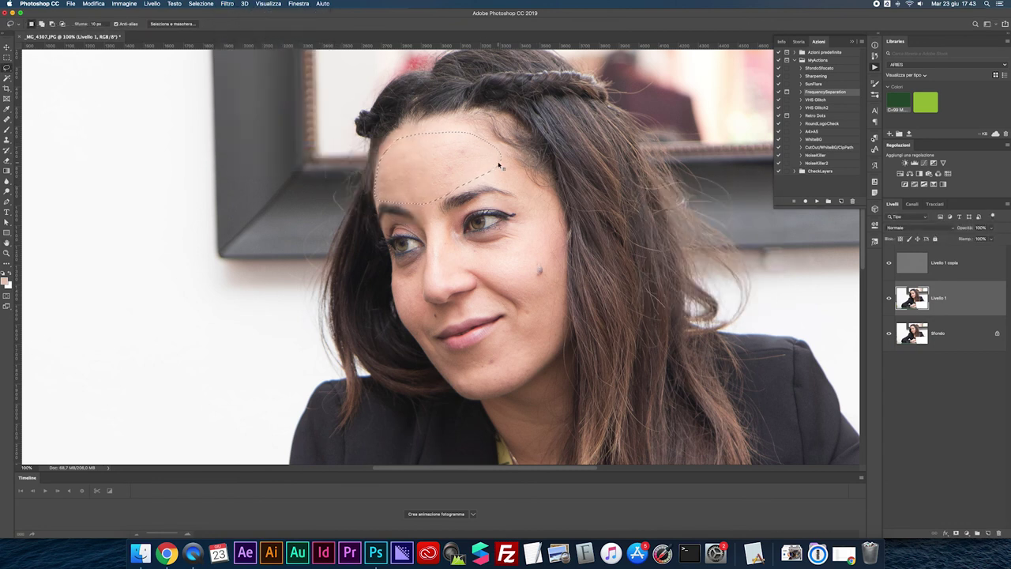
Lasso the skin above the far eyebrow, the nose bridge, the far cheek and the chin, repeating the Gaussian Blur.
{"action": "mouse_move", "coordinate": [409, 197]}
{"action": "left_mouse_down"}
{"action": "mouse_move", "coordinate": [429, 239]}
{"action": "mouse_move", "coordinate": [441, 229]}
{"action": "mouse_move", "coordinate": [412, 198]}
{"action": "left_mouse_up"}
{"action": "key", "text": "ctrl+super+f"}
{"action": "mouse_move", "coordinate": [460, 213]}
{"action": "left_mouse_down"}
{"action": "mouse_move", "coordinate": [454, 234]}
{"action": "mouse_move", "coordinate": [469, 246]}
{"action": "mouse_move", "coordinate": [515, 210]}
{"action": "mouse_move", "coordinate": [543, 231]}
{"action": "mouse_move", "coordinate": [545, 285]}
{"action": "mouse_move", "coordinate": [487, 272]}
{"action": "mouse_move", "coordinate": [450, 248]}
{"action": "mouse_move", "coordinate": [444, 229]}
{"action": "left_mouse_up"}
{"action": "mouse_move", "coordinate": [393, 260]}
{"action": "left_mouse_down"}
{"action": "mouse_move", "coordinate": [426, 249]}
{"action": "mouse_move", "coordinate": [414, 310]}
{"action": "mouse_move", "coordinate": [406, 316]}
{"action": "mouse_move", "coordinate": [397, 301]}
{"action": "mouse_move", "coordinate": [394, 280]}
{"action": "mouse_move", "coordinate": [454, 314]}
{"action": "mouse_move", "coordinate": [420, 330]}
{"action": "left_mouse_up"}
{"action": "key", "text": "ctrl+super+f"}
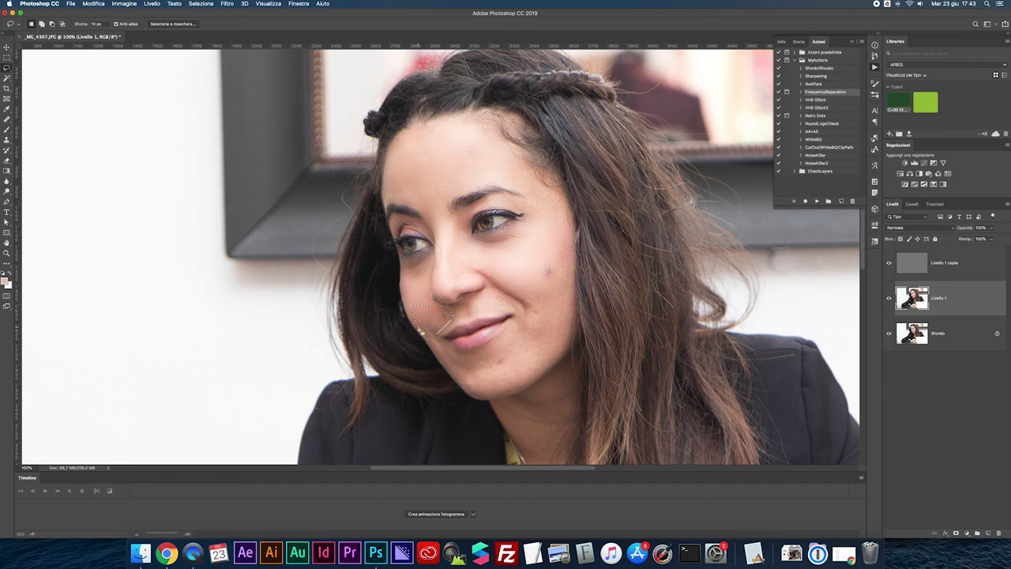
{"action": "mouse_move", "coordinate": [468, 350]}
{"action": "left_mouse_down"}
{"action": "mouse_move", "coordinate": [522, 319]}
{"action": "mouse_move", "coordinate": [540, 361]}
{"action": "mouse_move", "coordinate": [525, 385]}
{"action": "mouse_move", "coordinate": [457, 377]}
{"action": "left_mouse_up"}
Lasso the skin under the near eye, the near cheek beside the mouth and the chin, repeating the Gaussian Blur.
{"action": "mouse_move", "coordinate": [473, 268]}
{"action": "left_mouse_down"}
{"action": "mouse_move", "coordinate": [510, 316]}
{"action": "mouse_move", "coordinate": [533, 325]}
{"action": "mouse_move", "coordinate": [562, 294]}
{"action": "mouse_move", "coordinate": [558, 235]}
{"action": "mouse_move", "coordinate": [547, 231]}
{"action": "left_mouse_up"}
{"action": "key", "text": "ctrl+super+f"}
{"action": "key", "text": "super+d"}
{"action": "mouse_move", "coordinate": [482, 239]}
{"action": "left_mouse_down"}
{"action": "mouse_move", "coordinate": [529, 206]}
{"action": "mouse_move", "coordinate": [541, 210]}
{"action": "mouse_move", "coordinate": [532, 268]}
{"action": "mouse_move", "coordinate": [505, 264]}
{"action": "mouse_move", "coordinate": [544, 314]}
{"action": "mouse_move", "coordinate": [506, 308]}
{"action": "left_mouse_up"}
{"action": "key", "text": "super+f"}
{"action": "key", "text": "super+d"}
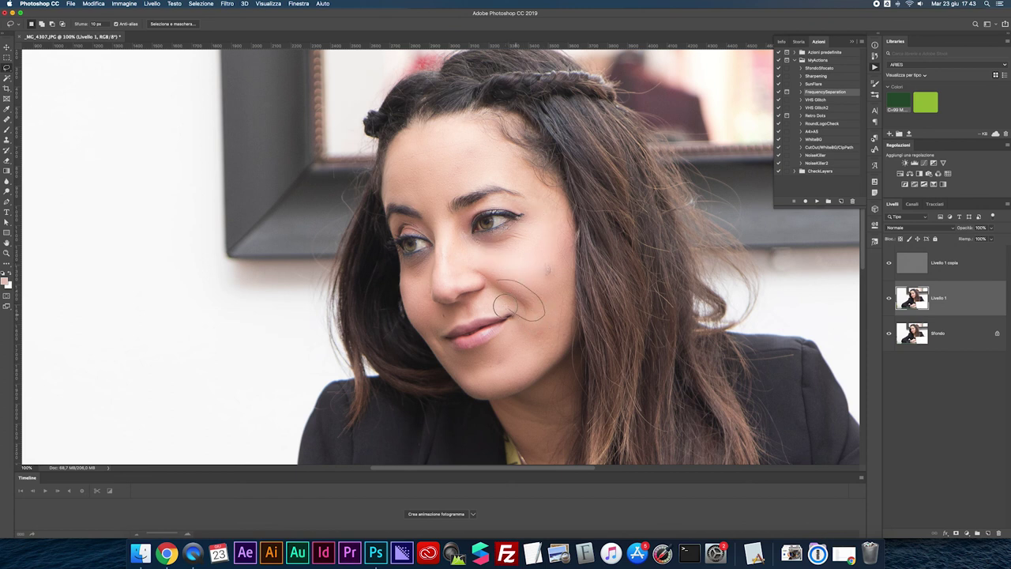
{"action": "key", "text": "super+f"}
{"action": "mouse_move", "coordinate": [473, 355]}
{"action": "left_mouse_down"}
{"action": "mouse_move", "coordinate": [533, 322]}
{"action": "mouse_move", "coordinate": [565, 326]}
{"action": "mouse_move", "coordinate": [543, 367]}
{"action": "mouse_move", "coordinate": [469, 379]}
{"action": "left_mouse_up"}
Lasso the skin of the neck just below the jaw and soften it with the same Gaussian Blur.
{"action": "scroll", "coordinate": [570, 254], "scroll_direction": "down", "scroll_amount": 15}
{"action": "scroll", "coordinate": [570, 254], "scroll_direction": "left", "scroll_amount": 8}
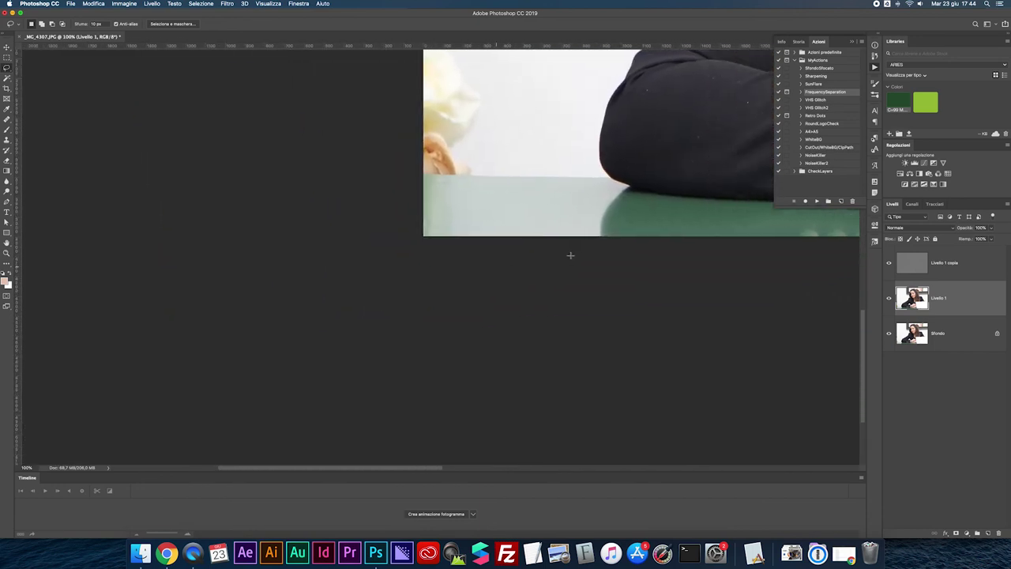
{"action": "scroll", "coordinate": [570, 254], "scroll_direction": "up", "scroll_amount": 4}
{"action": "key", "text": "super+0"}
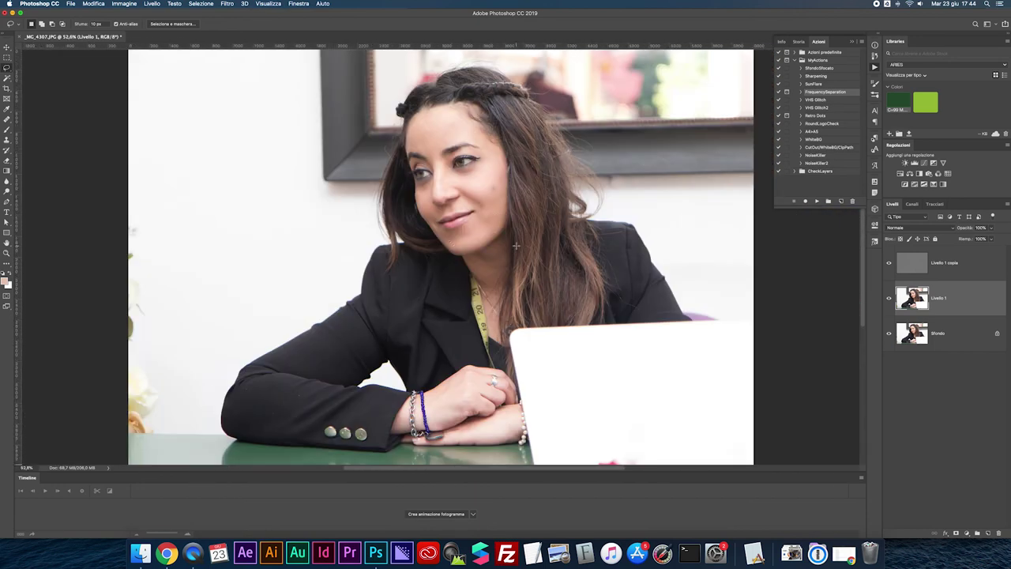
{"action": "key", "text": "super+plus"}
{"action": "key", "text": "super+plus"}
{"action": "mouse_move", "coordinate": [487, 257]}
{"action": "left_mouse_down"}
{"action": "mouse_move", "coordinate": [533, 286]}
{"action": "mouse_move", "coordinate": [566, 280]}
{"action": "mouse_move", "coordinate": [571, 266]}
{"action": "mouse_move", "coordinate": [569, 242]}
{"action": "mouse_move", "coordinate": [488, 257]}
{"action": "left_mouse_up"}
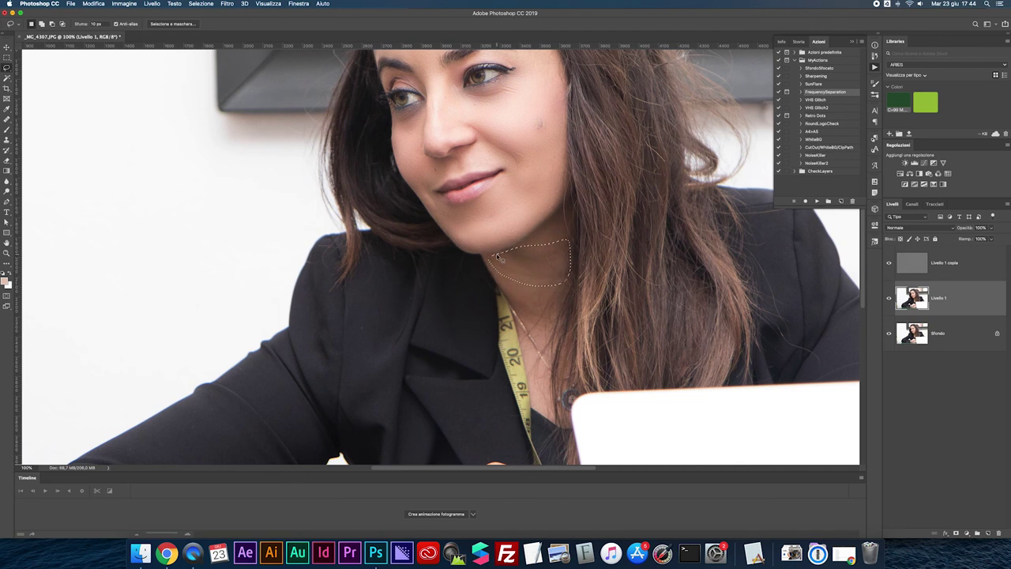
{"action": "key", "text": "super+0"}
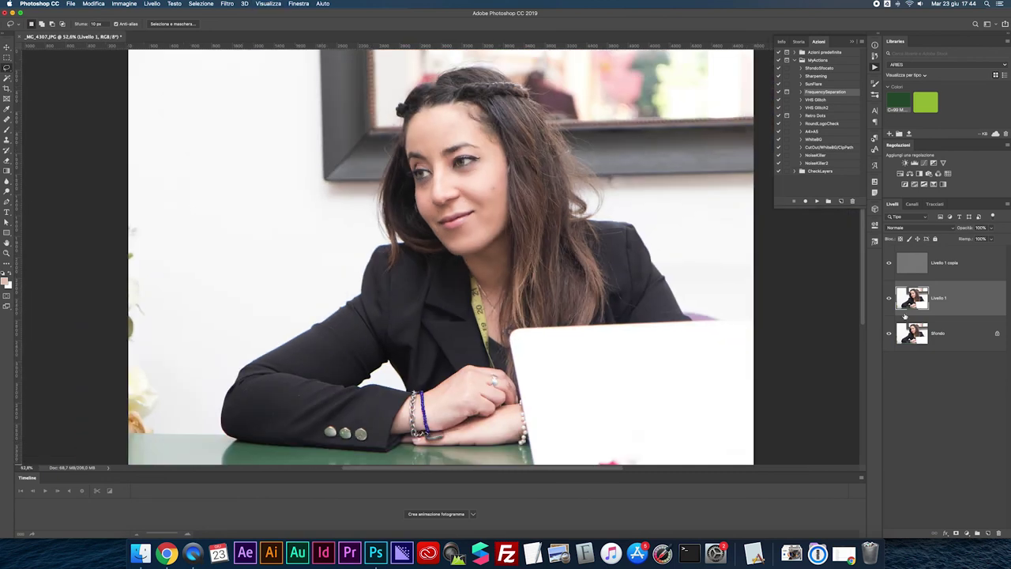
Add a new layer above Livello 1 copia, sample a light skin tone with the Brush, and set the blend mode to Luce soffusa.
{"action": "left_click", "coordinate": [905, 269]}
{"action": "key", "text": "super+plus"}
{"action": "key", "text": "super+plus"}
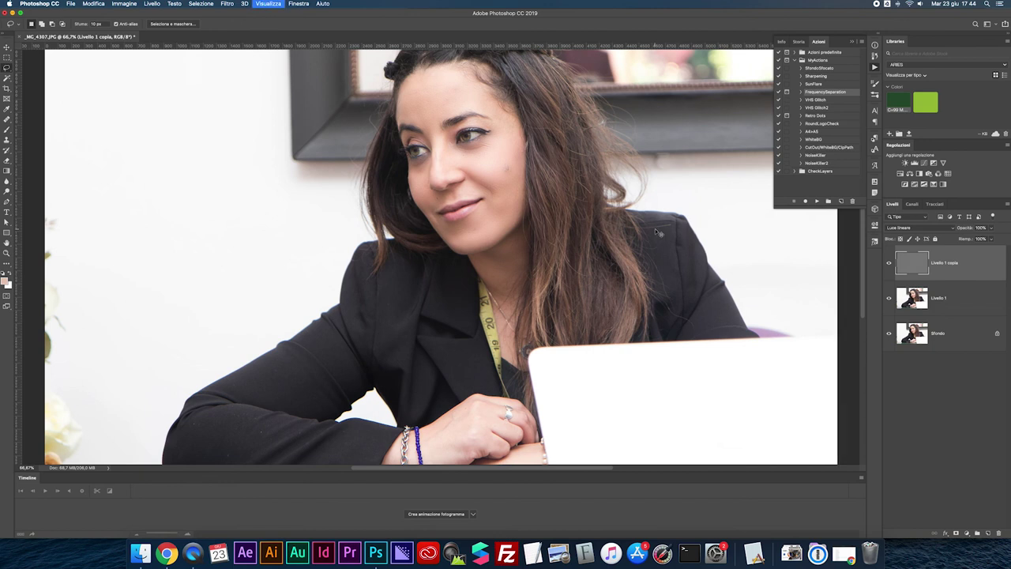
{"action": "scroll", "coordinate": [655, 231], "scroll_direction": "up", "scroll_amount": 4}
{"action": "key", "text": "super+shift+n"}
{"action": "key", "text": "Return"}
{"action": "key", "text": "b"}
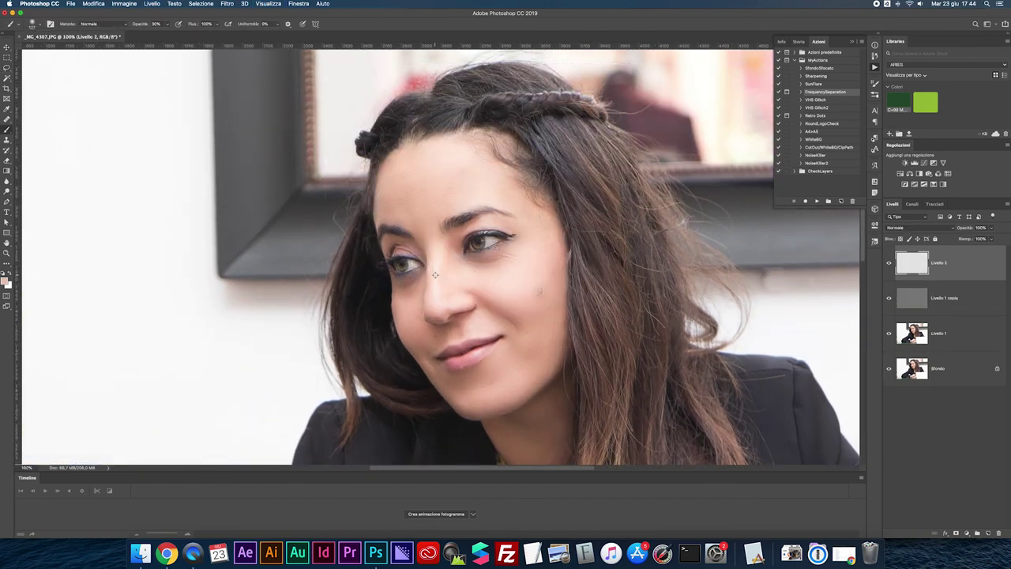
{"action": "left_click", "coordinate": [915, 227]}
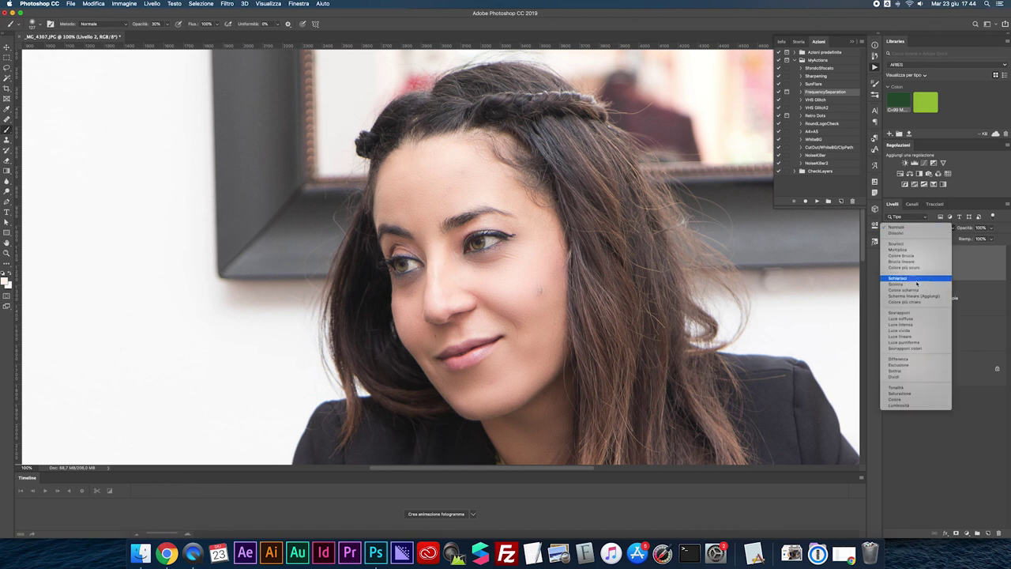
{"action": "left_click", "coordinate": [909, 318]}
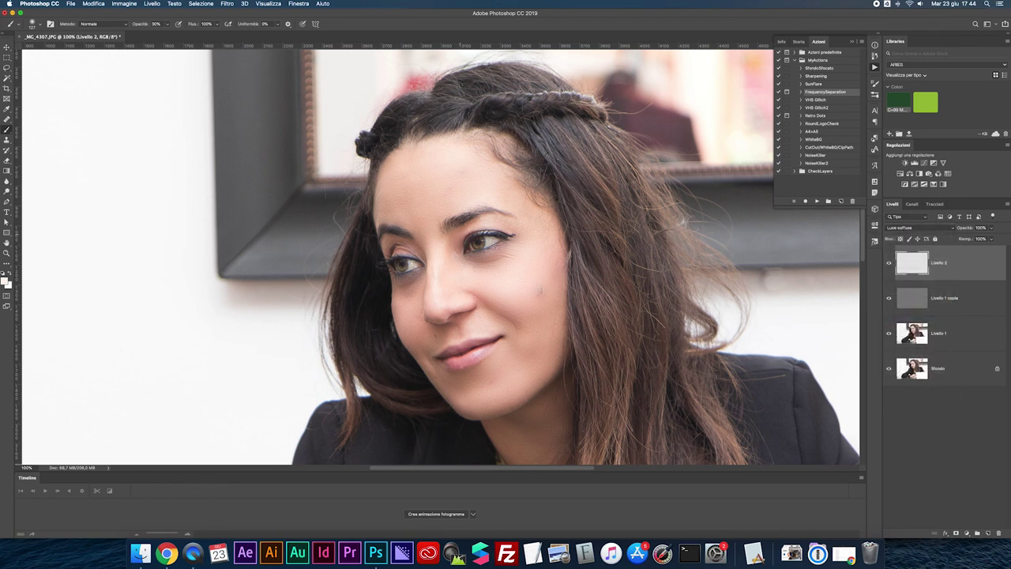
Brush the sampled skin tone around both eyes on the soft-light layer.
{"action": "left_click_drag", "start_coordinate": [450, 262], "coordinate": [505, 253]}
{"action": "mouse_move", "coordinate": [401, 286]}
{"action": "left_mouse_down"}
{"action": "mouse_move", "coordinate": [420, 284]}
{"action": "mouse_move", "coordinate": [414, 270]}
{"action": "mouse_move", "coordinate": [382, 245]}
{"action": "left_mouse_up"}
{"action": "key", "text": "super+z"}
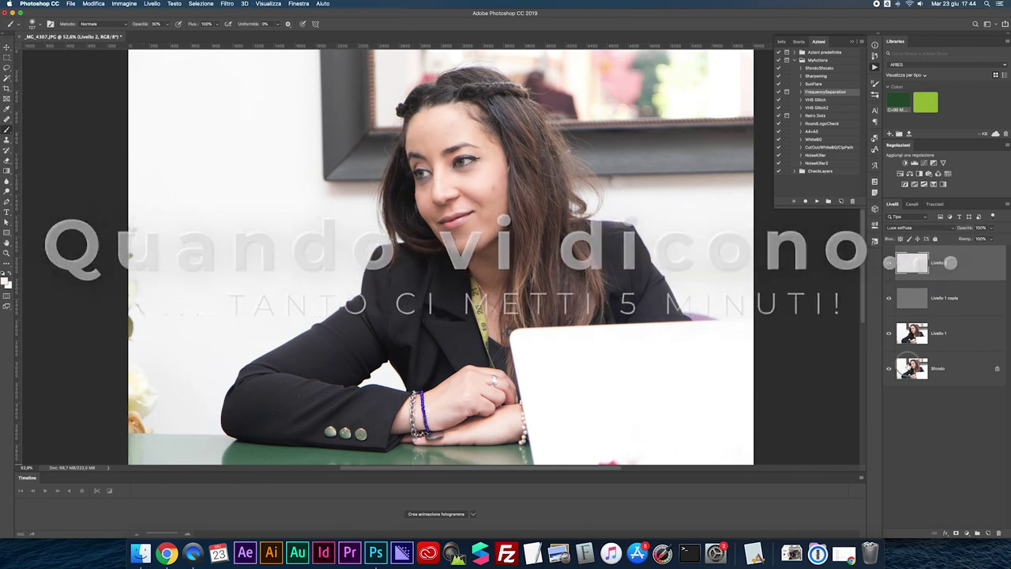
Compare with the original Sfondo layer, merge all layers, and save the portrait as a JPEG at quality 12 (Massima).
{"action": "left_click", "coordinate": [888, 369], "text": "alt"}
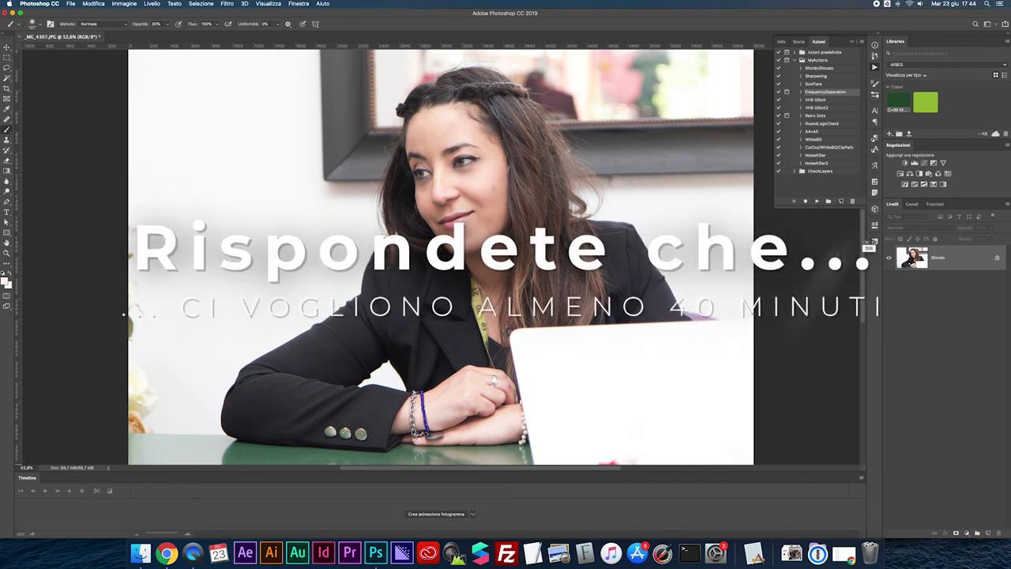
{"action": "key", "text": "h"}
{"action": "key", "text": "super+s"}
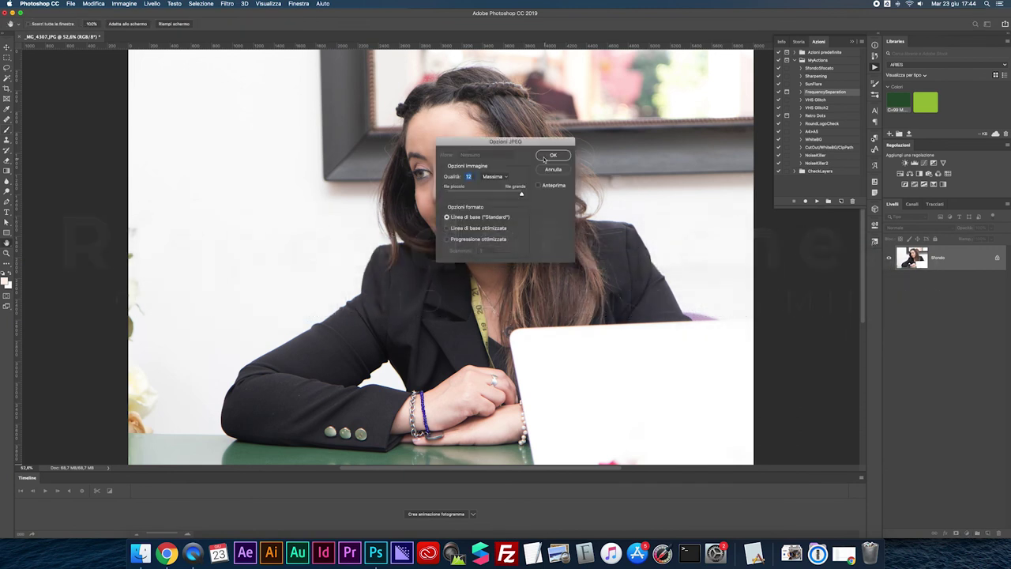